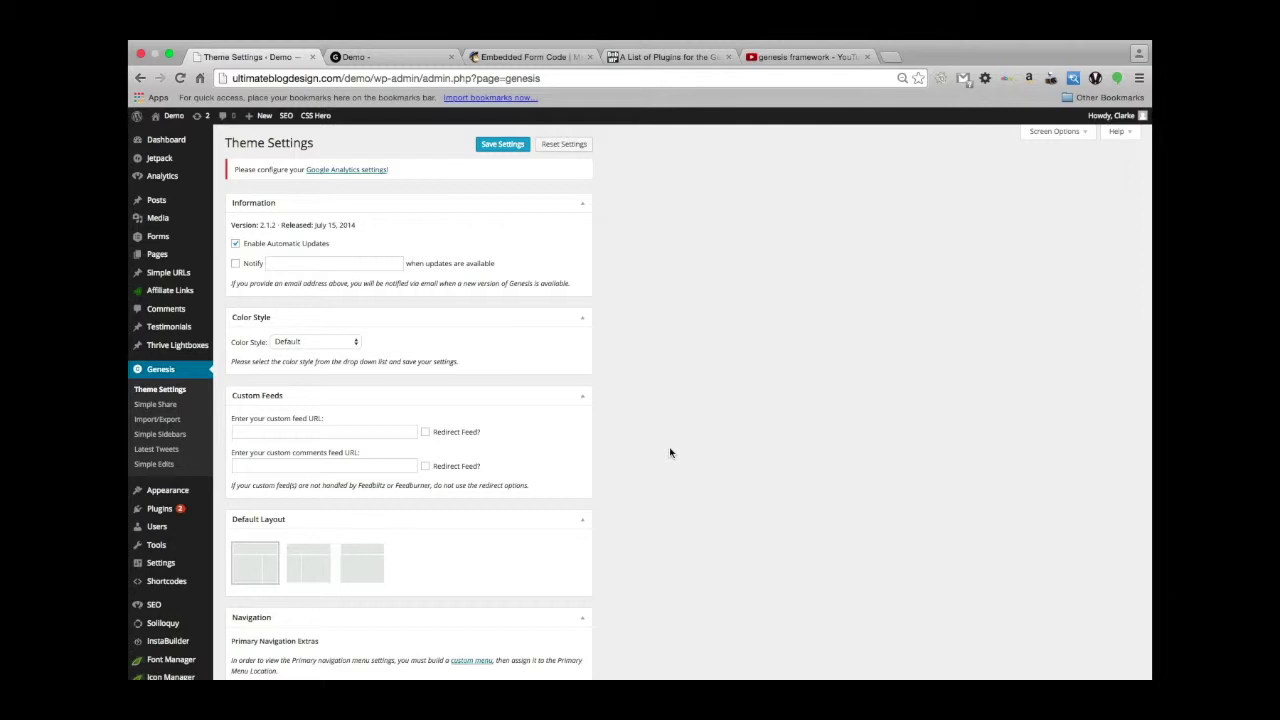
Step: Open the Simple Share settings of the Genesis theme
click(155, 405)
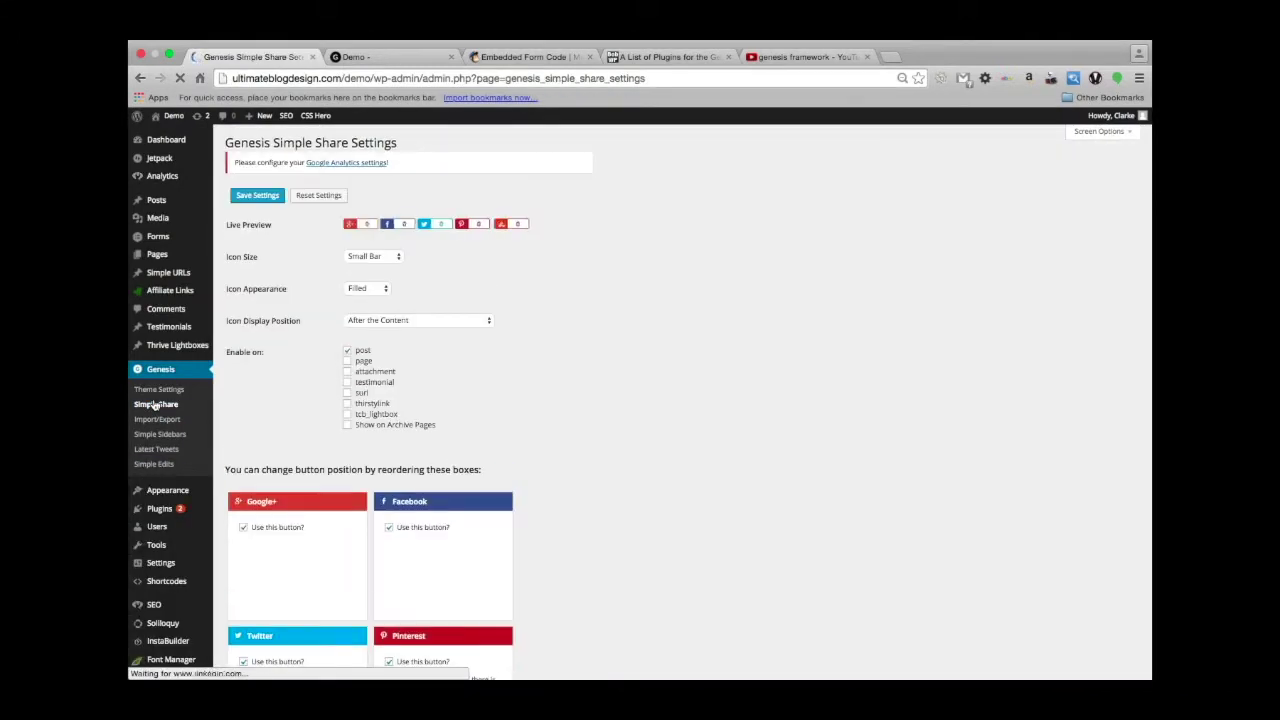
scroll(672, 372, down, 1)
scroll(675, 376, up, 1)
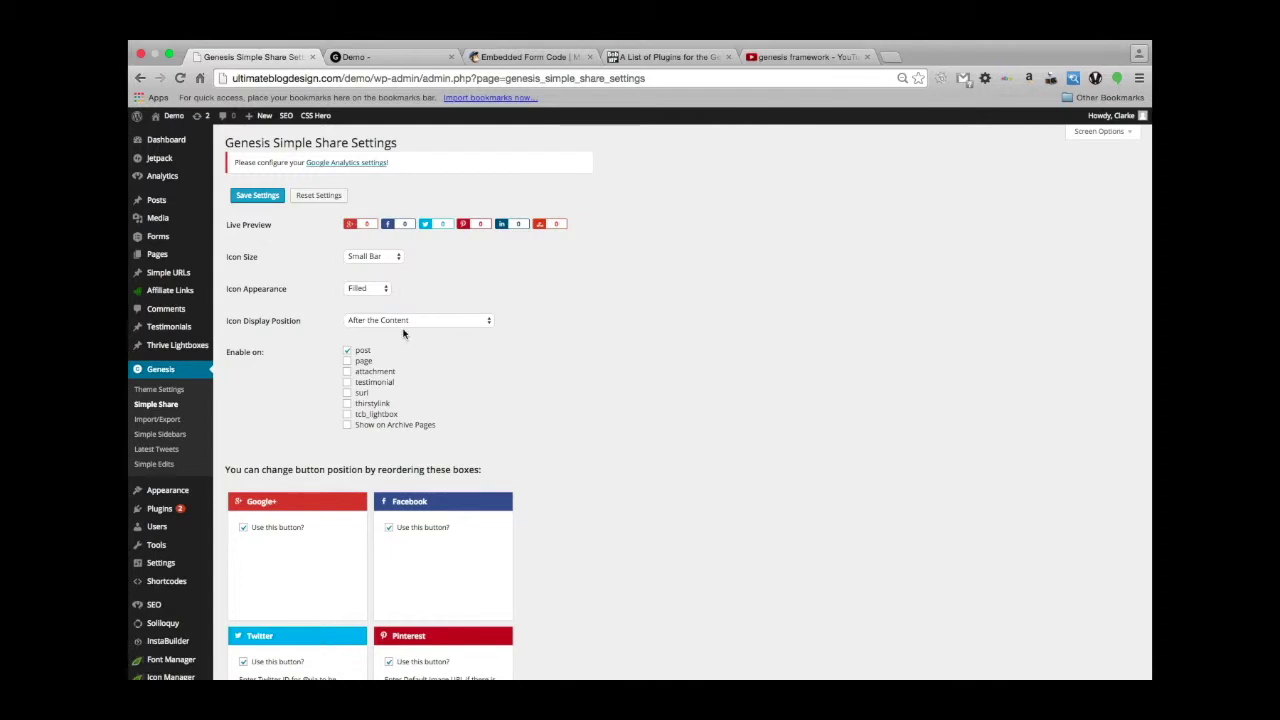
Step: Try the Medium Bar and Box icon sizes for the share buttons and return the size to Small Bar
click(375, 259)
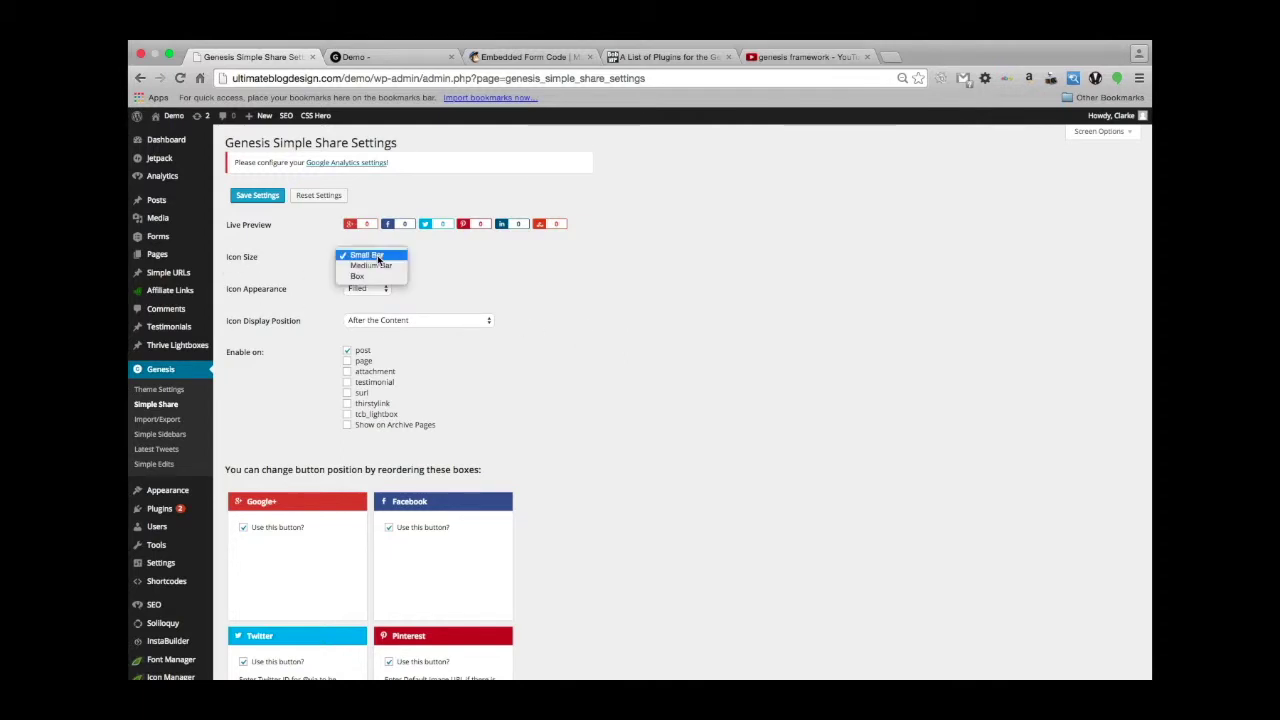
click(372, 265)
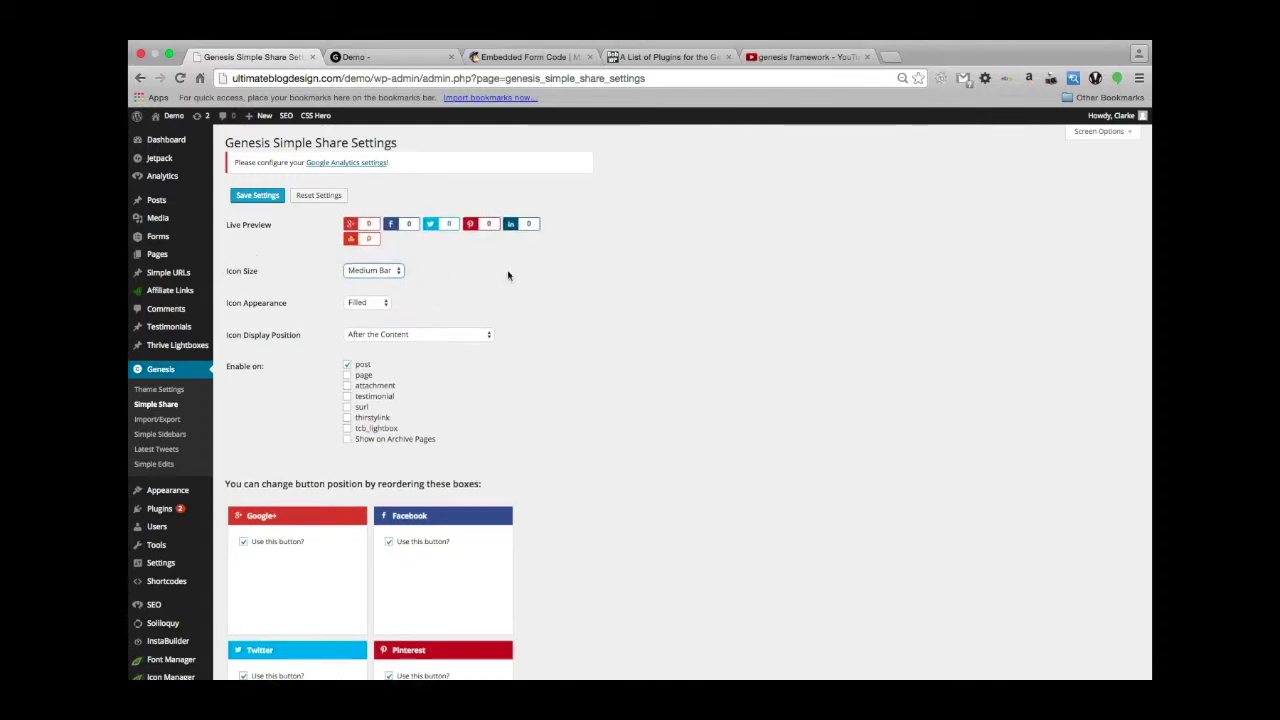
click(395, 271)
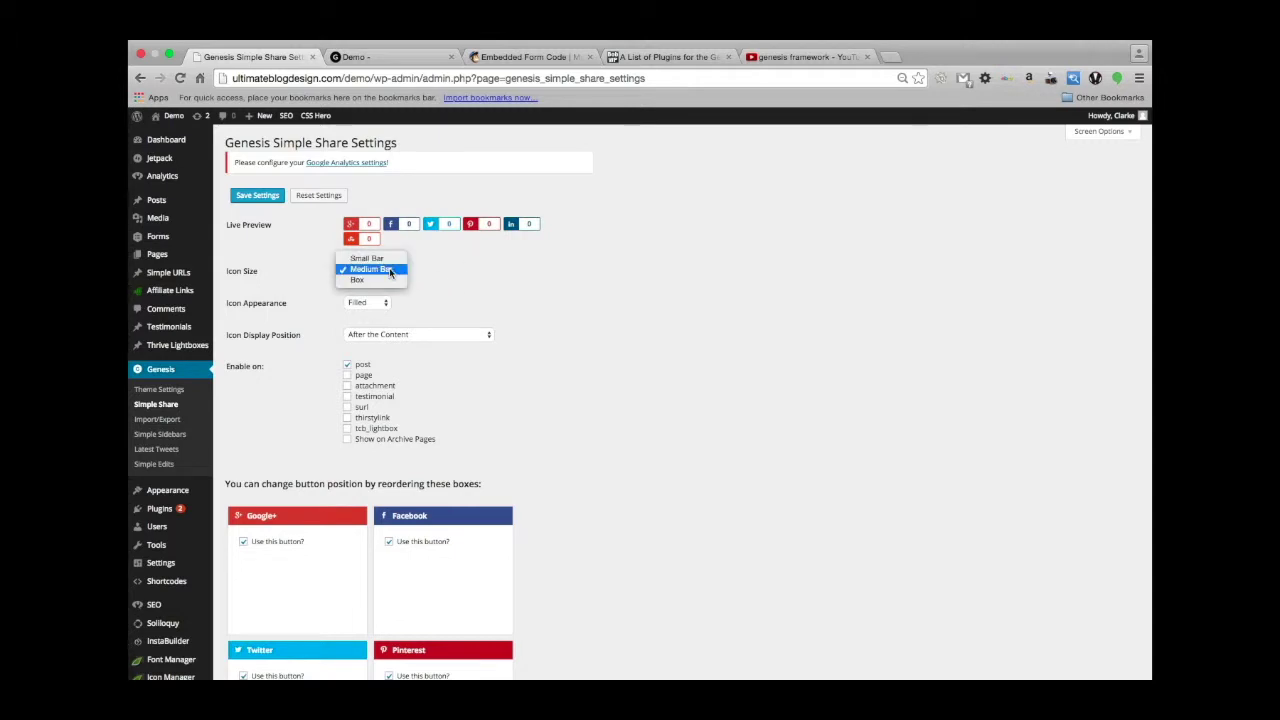
click(388, 280)
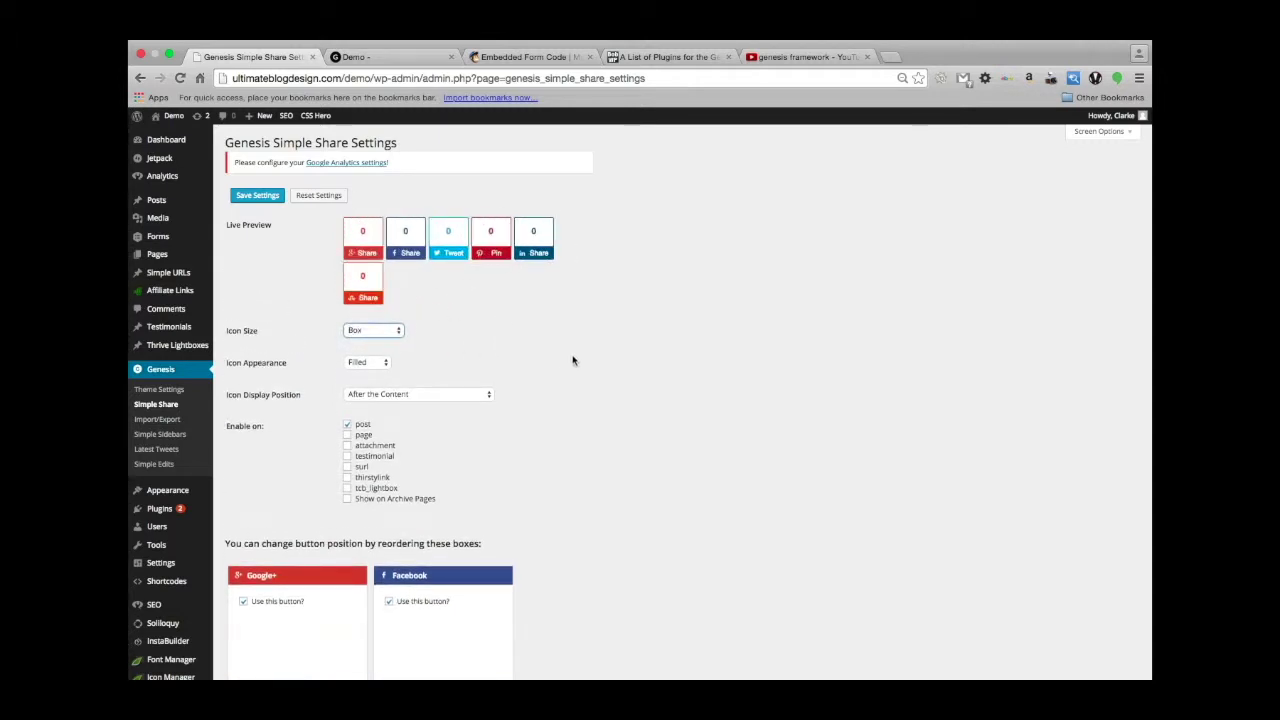
click(386, 333)
click(370, 308)
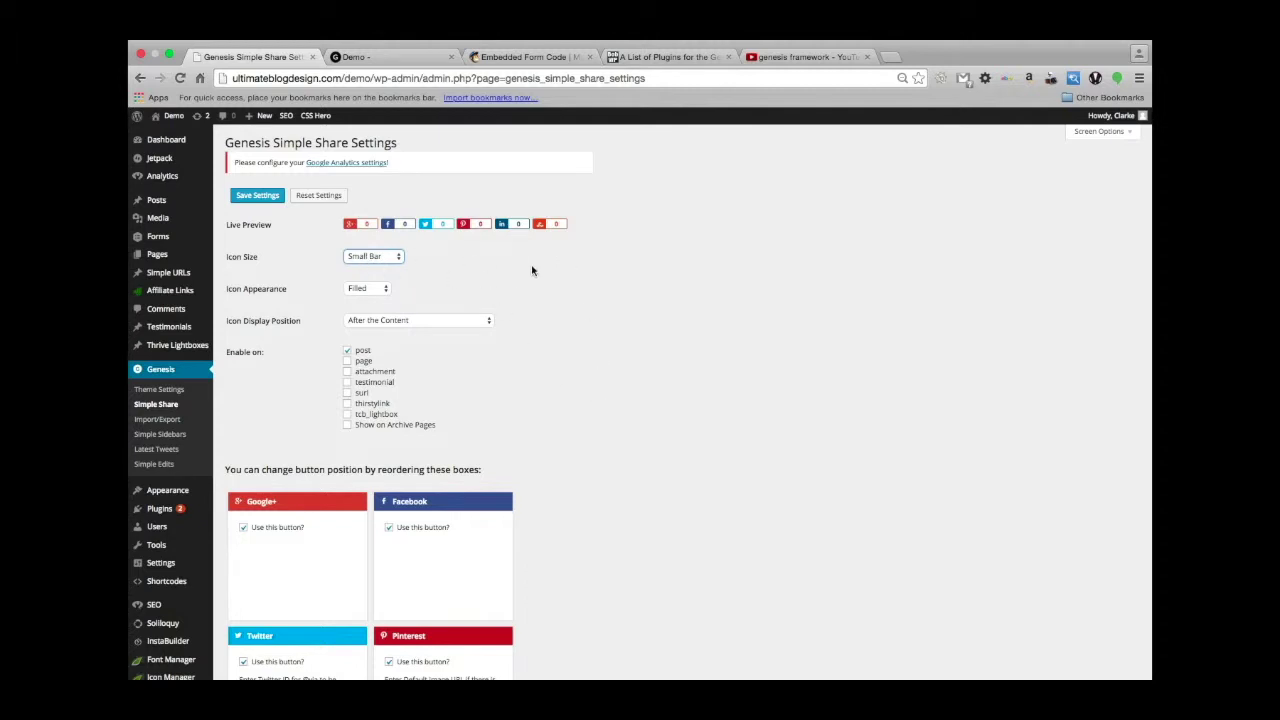
Step: Try the Outlined icon appearance for the share buttons and return it to Filled
scroll(534, 330, down, 1)
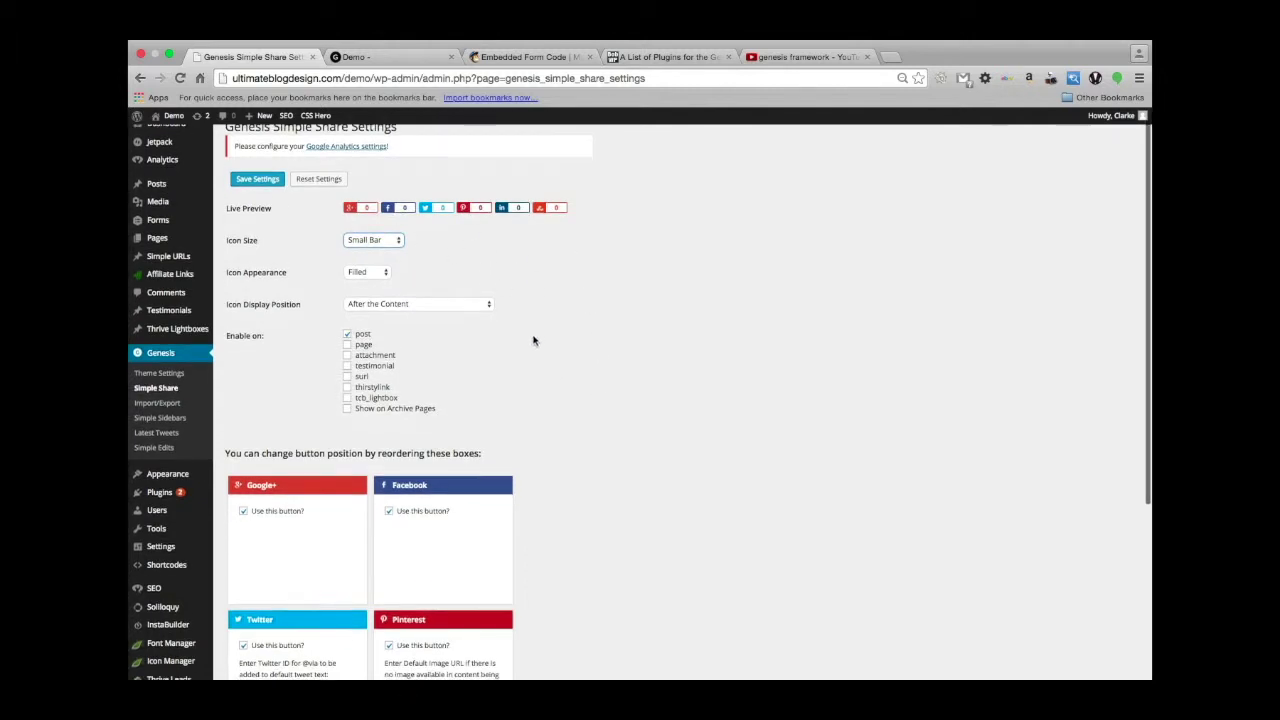
click(379, 273)
click(368, 259)
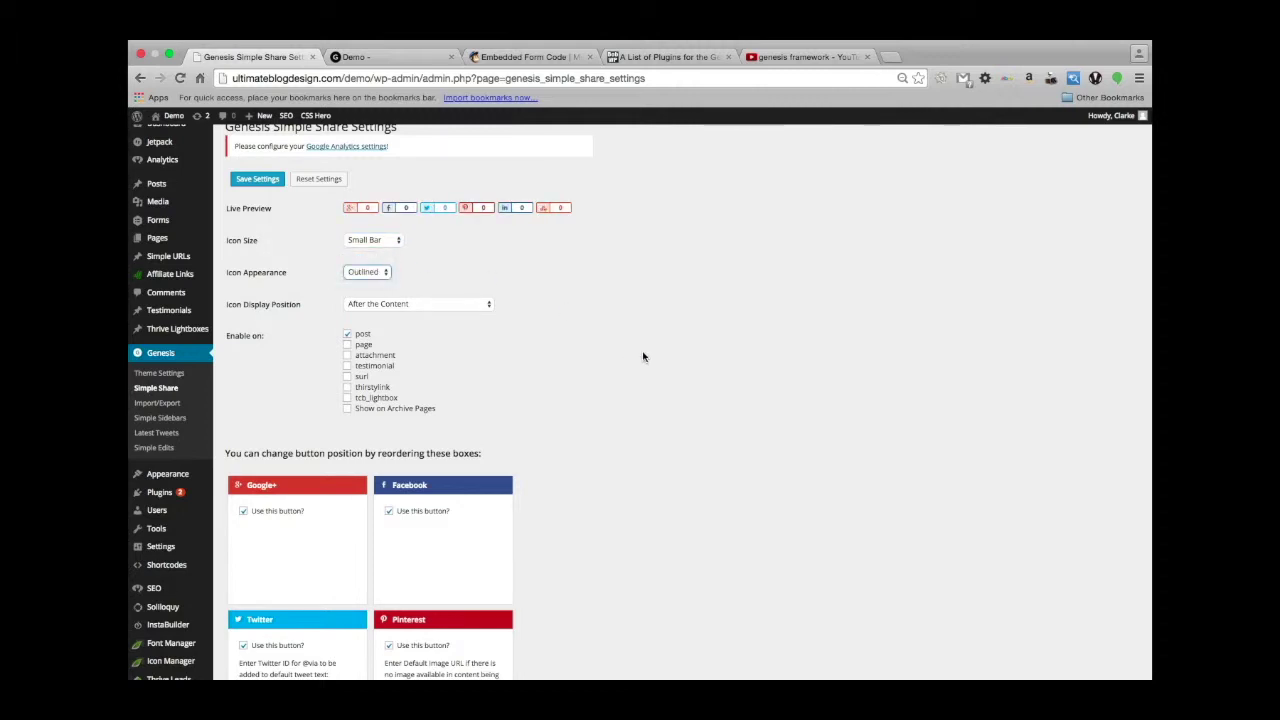
click(368, 272)
click(366, 281)
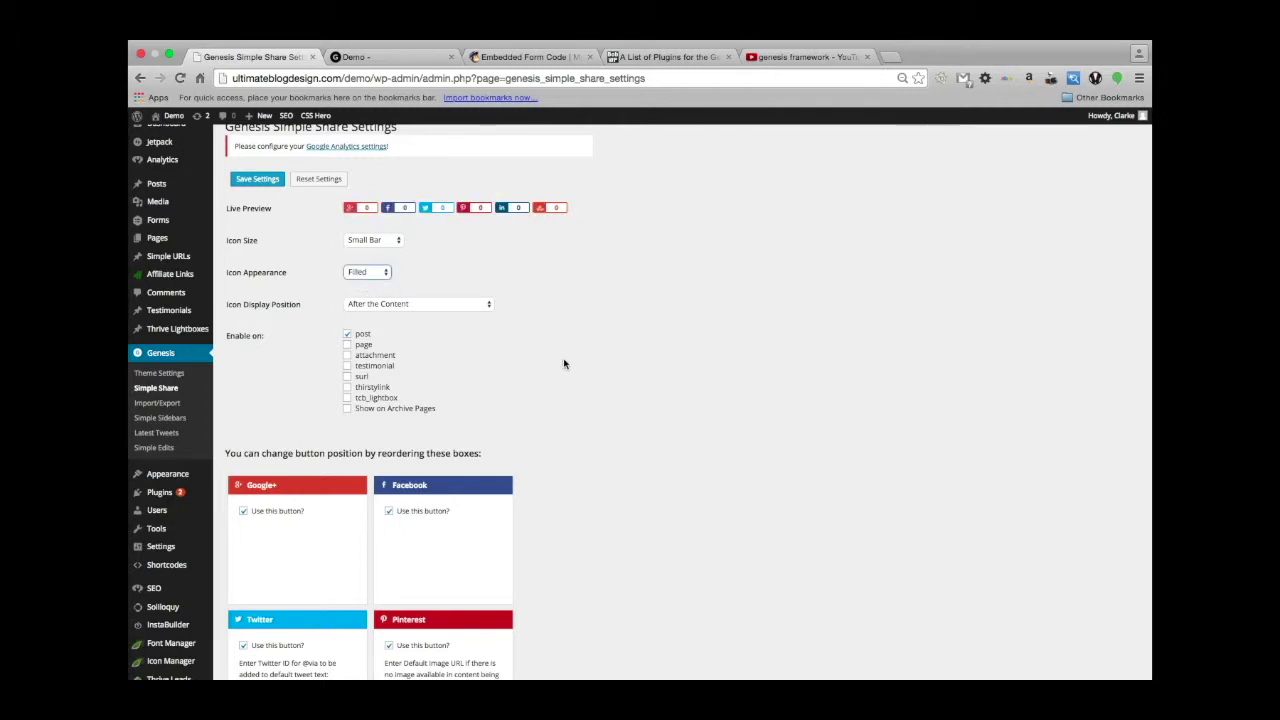
Step: Open the Gravity Forms post on the demo site and examine where the share icons sit relative to its content
scroll(570, 373, down, 1)
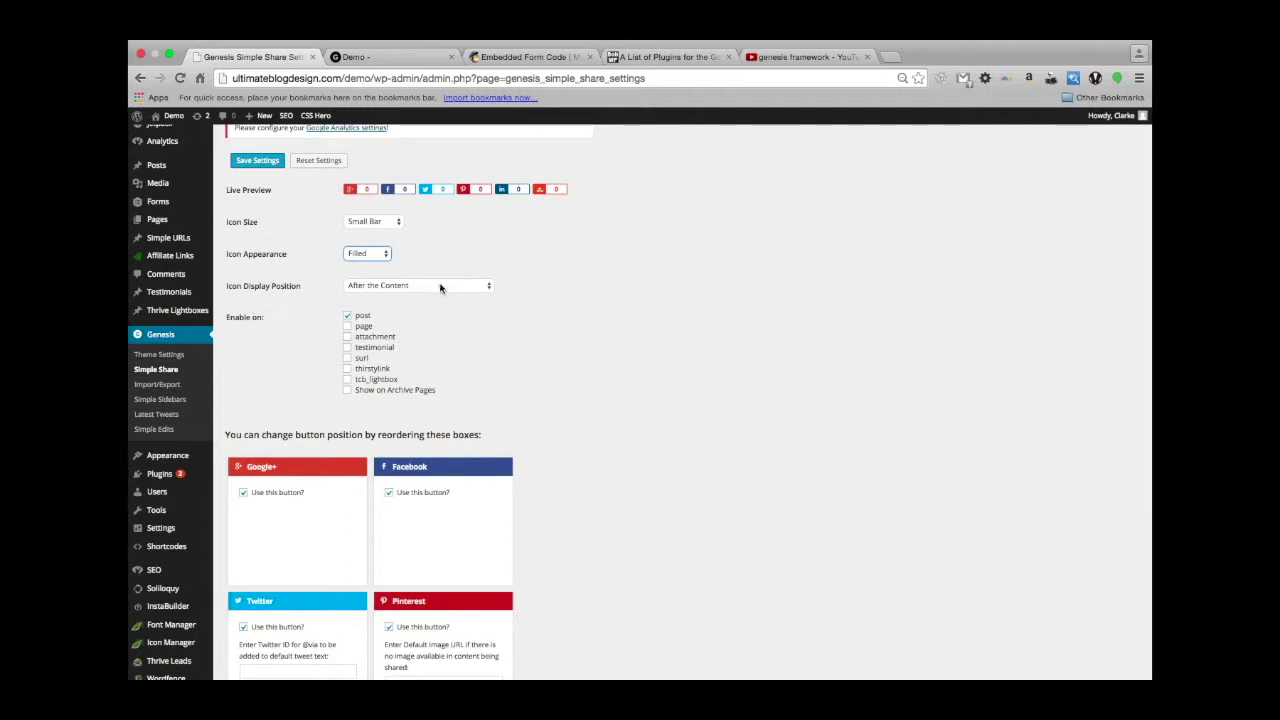
scroll(492, 305, up, 1)
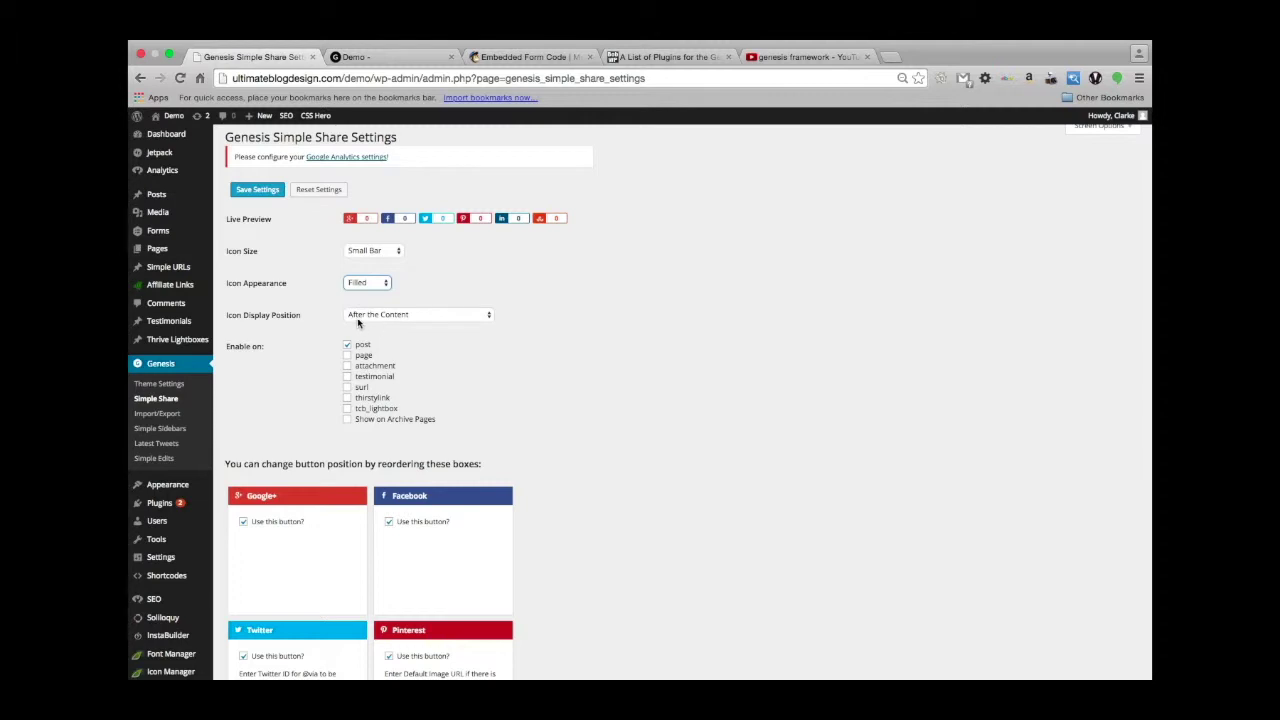
click(366, 58)
scroll(262, 300, up, 3)
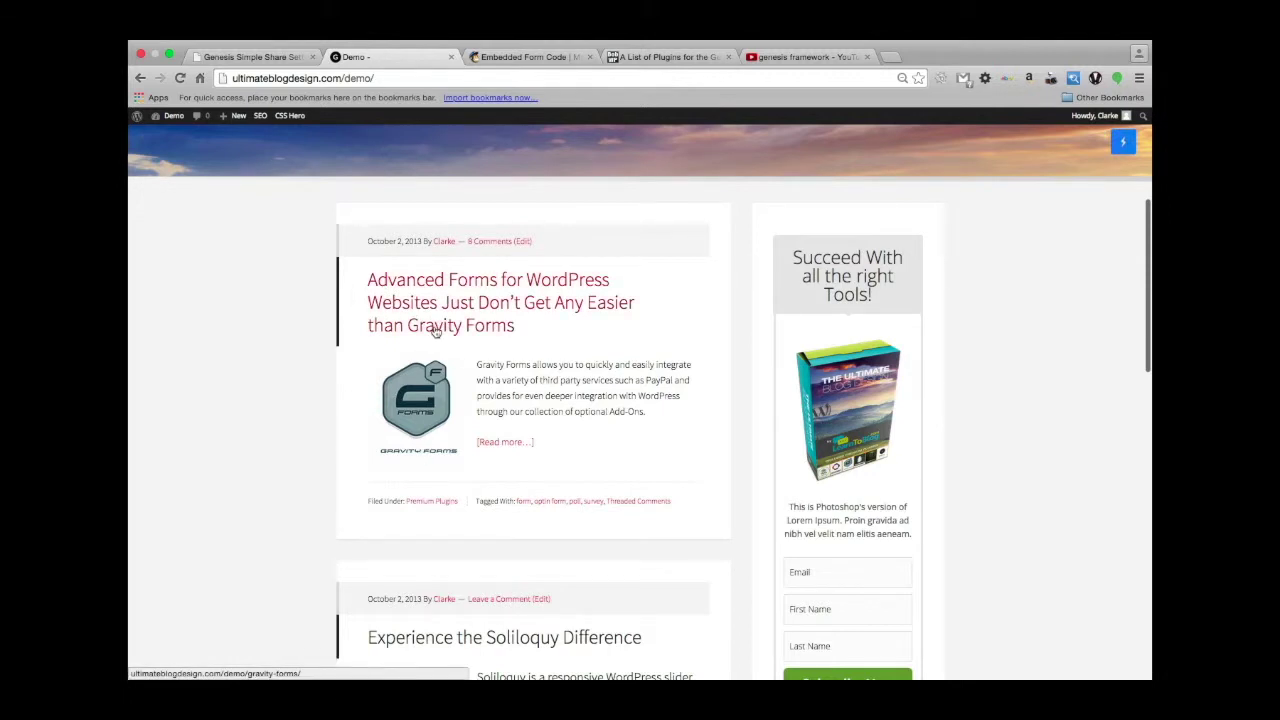
click(436, 332)
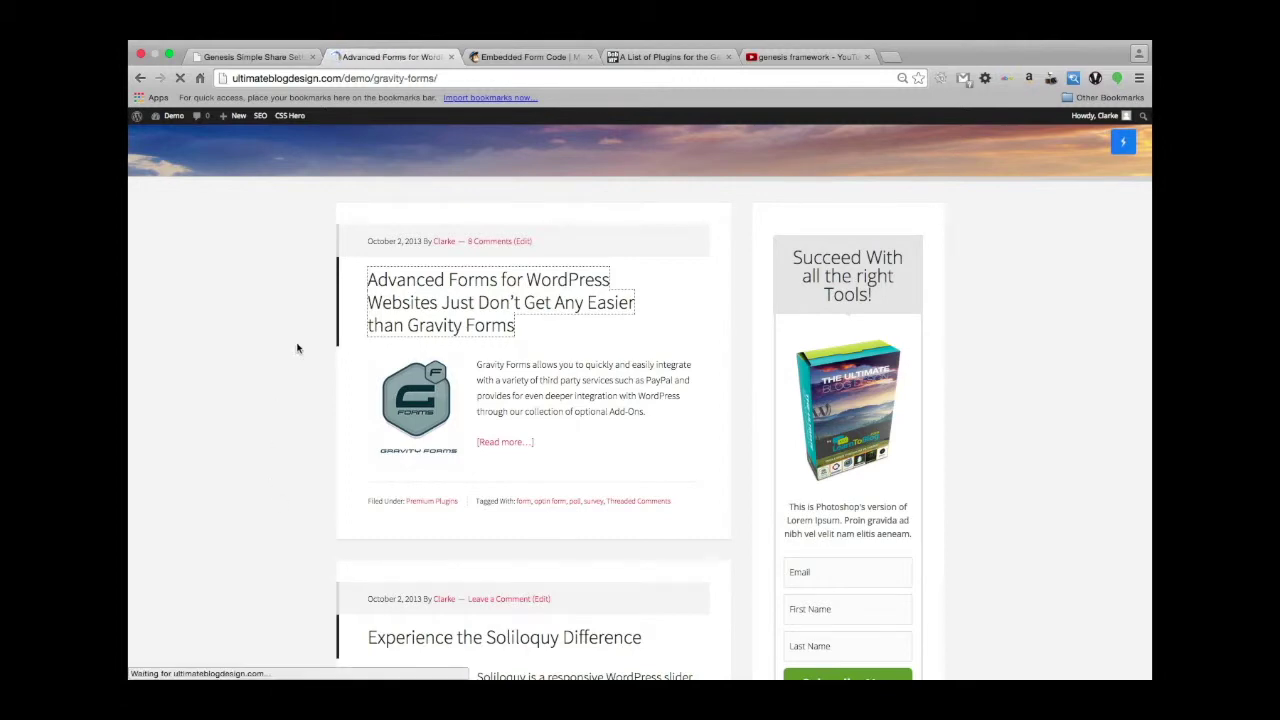
scroll(278, 454, down, 3)
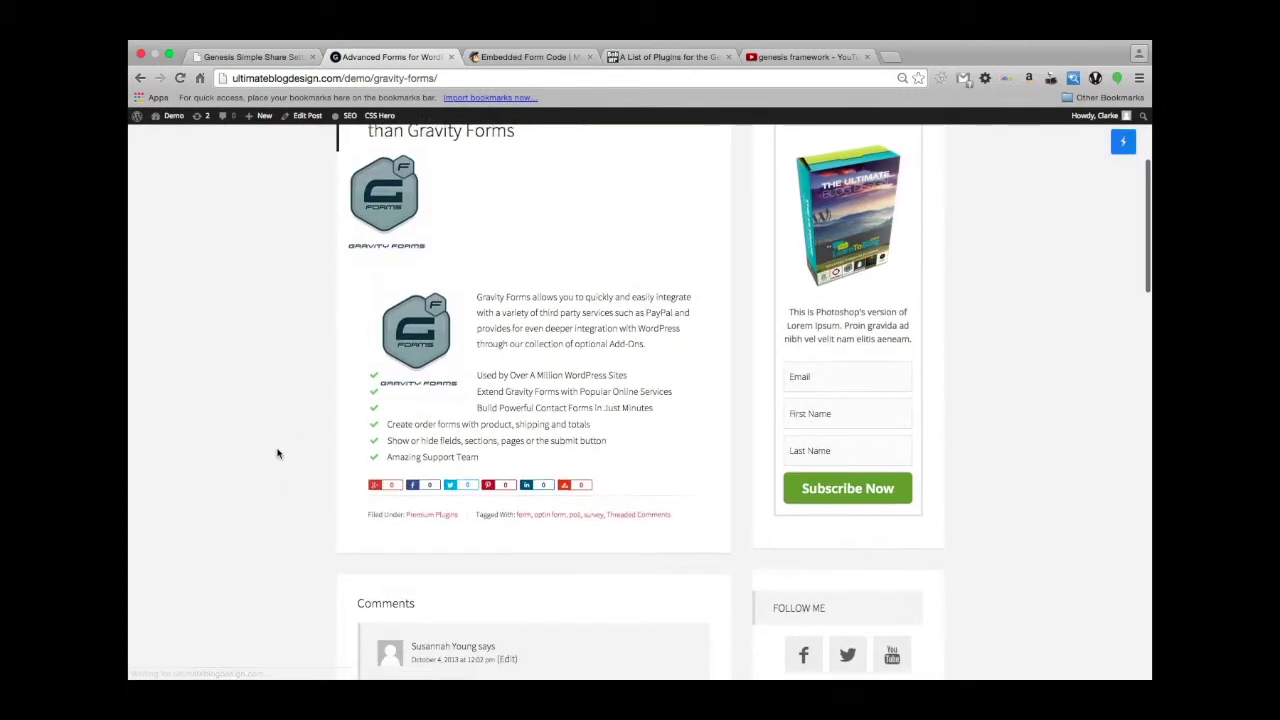
scroll(278, 454, down, 1)
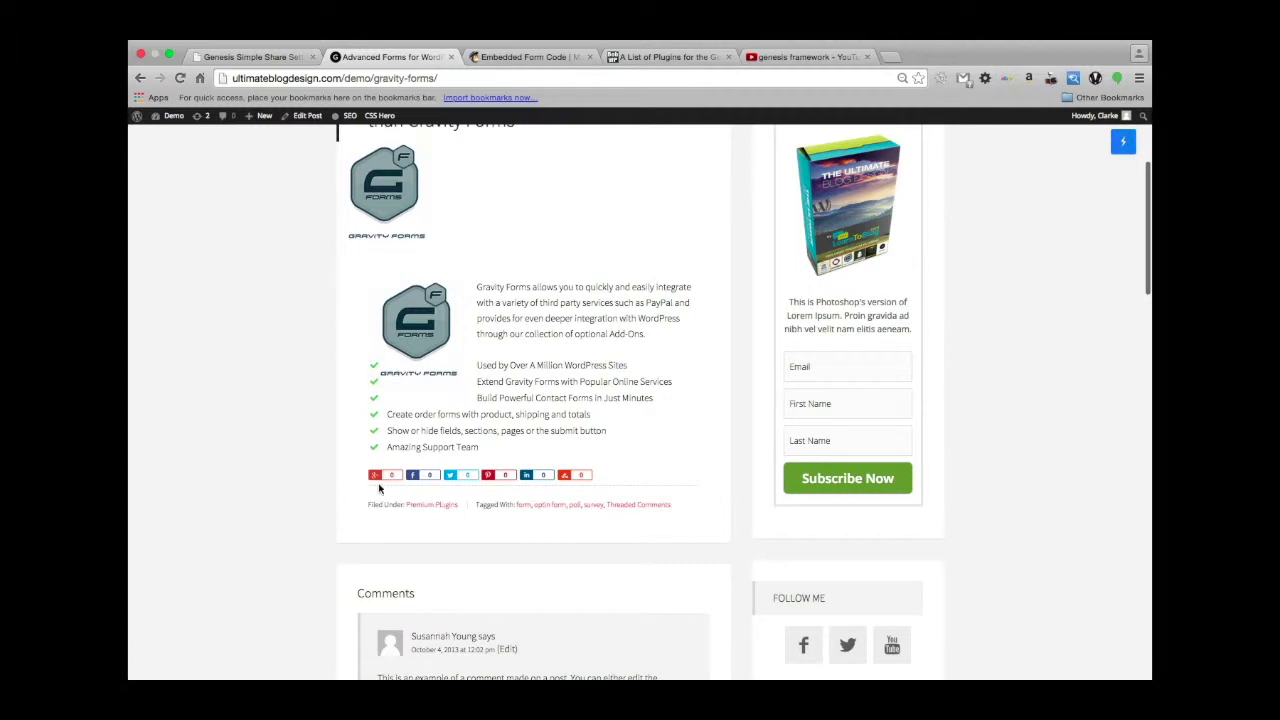
scroll(717, 363, up, 1)
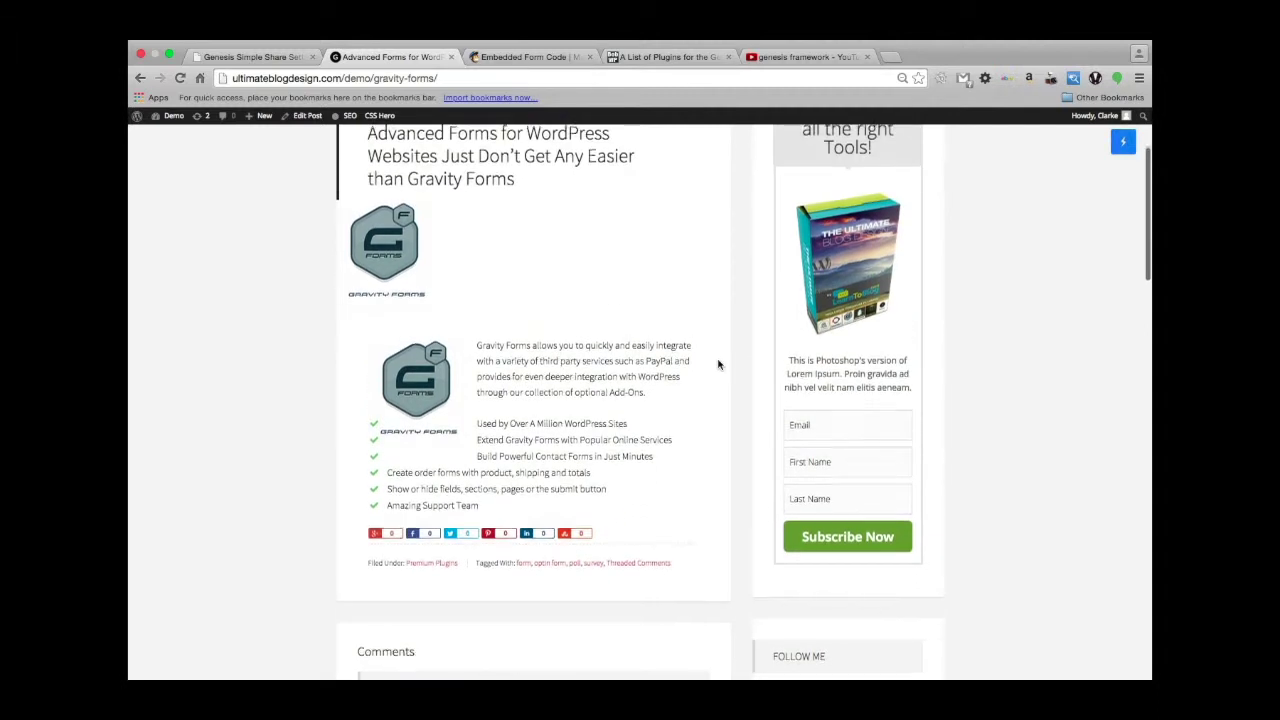
scroll(717, 363, up, 2)
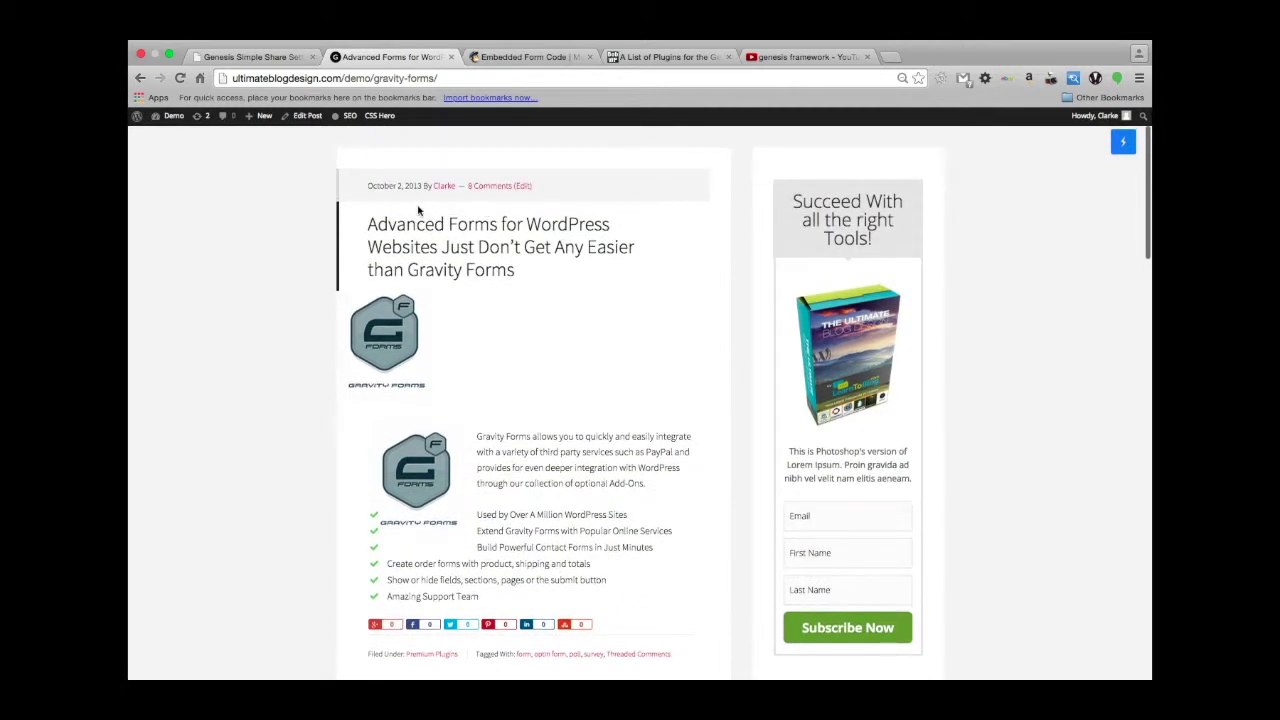
Step: Set the share icons' display position to Before the Content and save the Simple Share settings
click(248, 58)
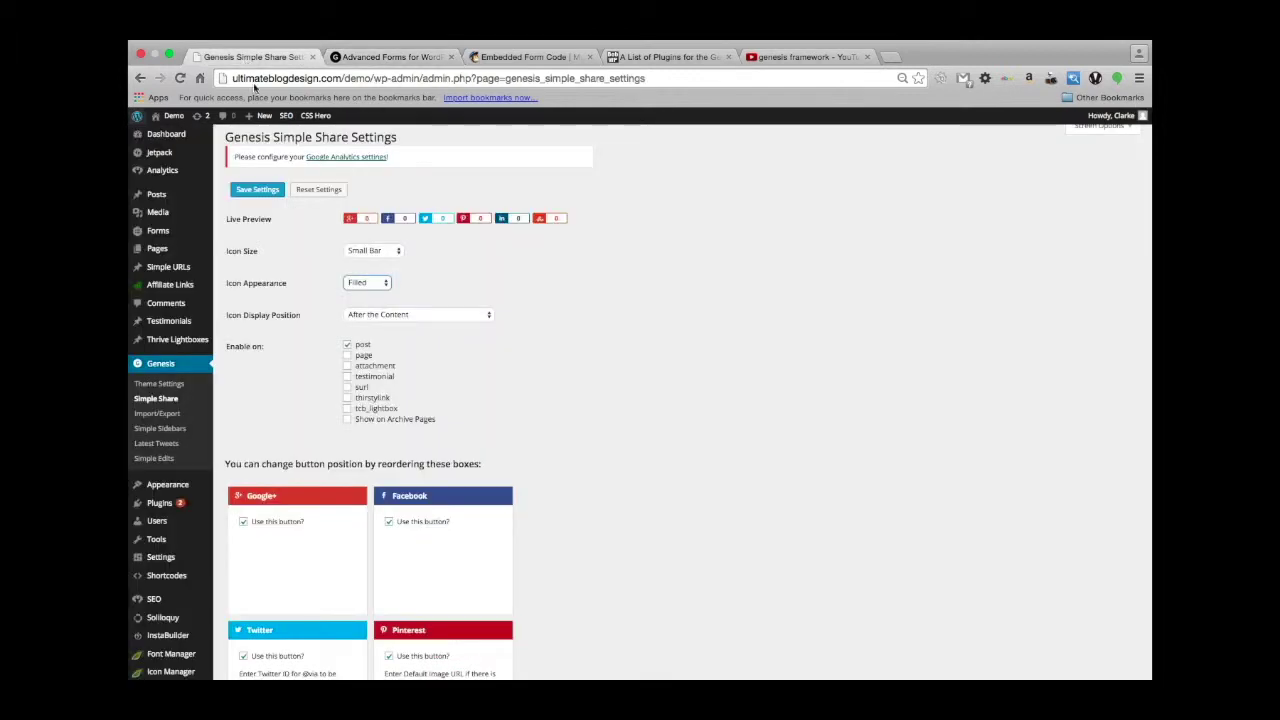
click(403, 312)
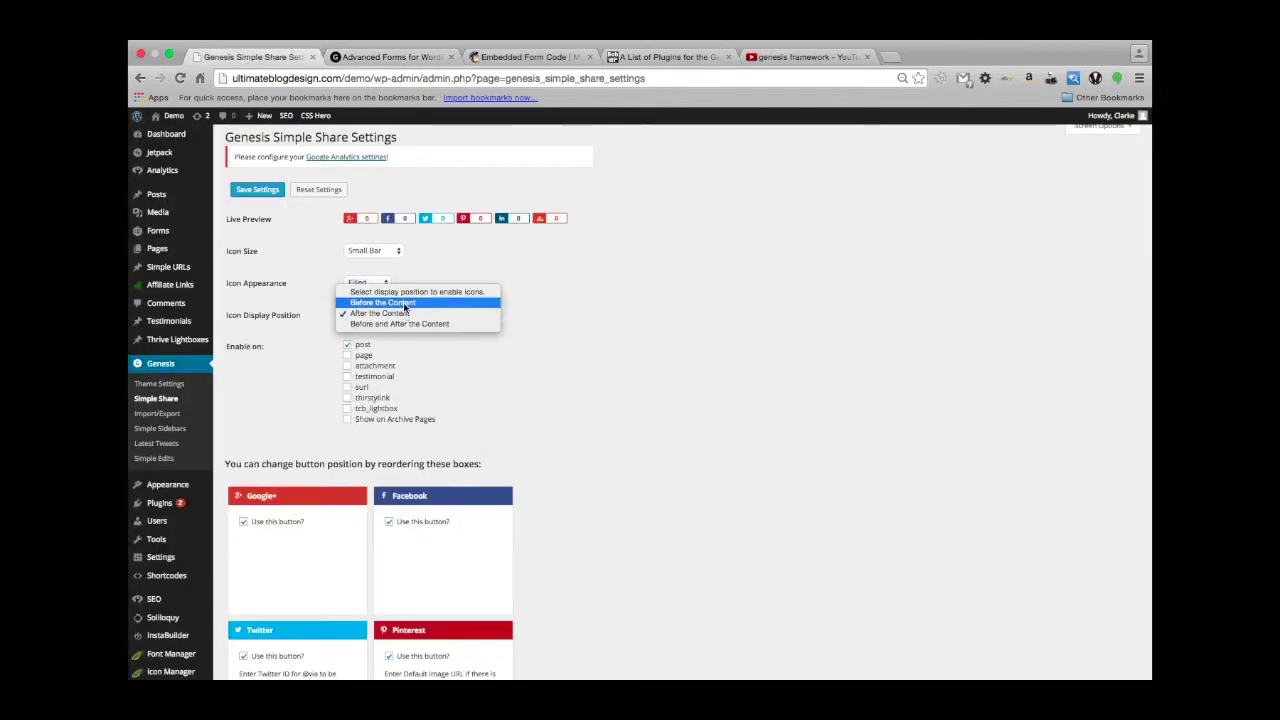
click(403, 302)
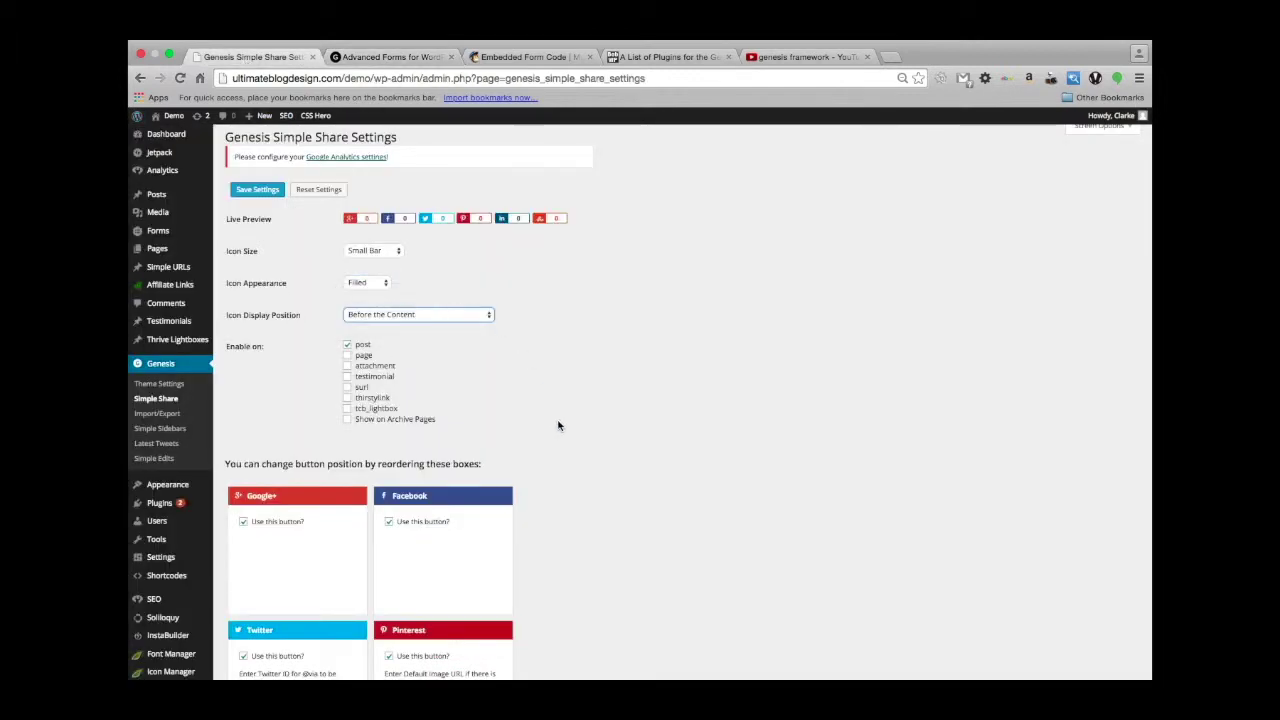
scroll(558, 426, down, 5)
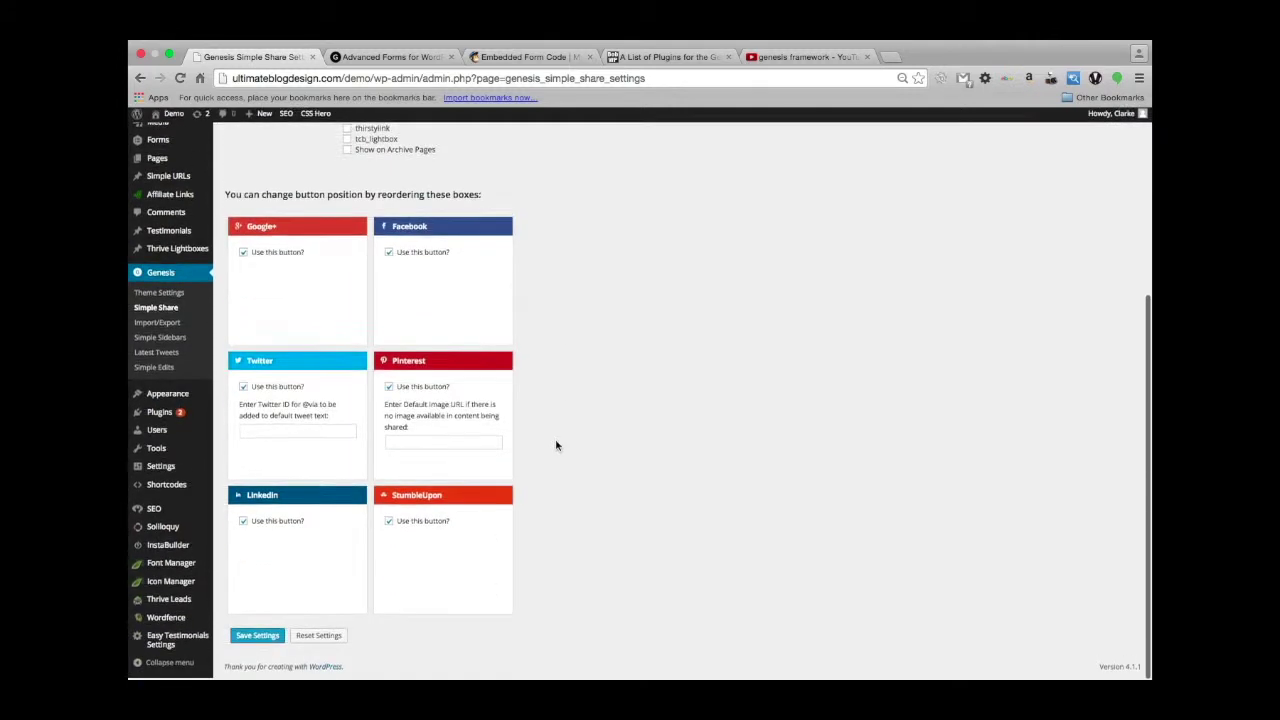
click(260, 636)
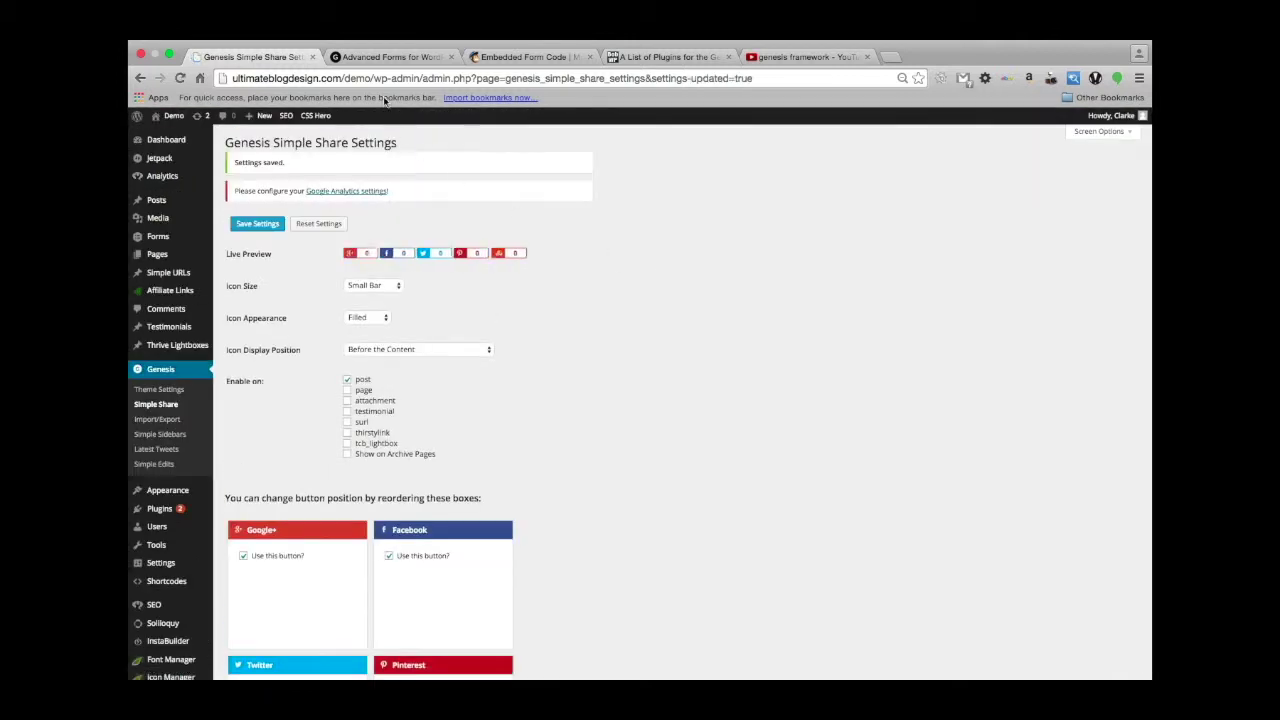
Step: Reload the Gravity Forms post and examine the placement of the share icons around the post content
click(380, 58)
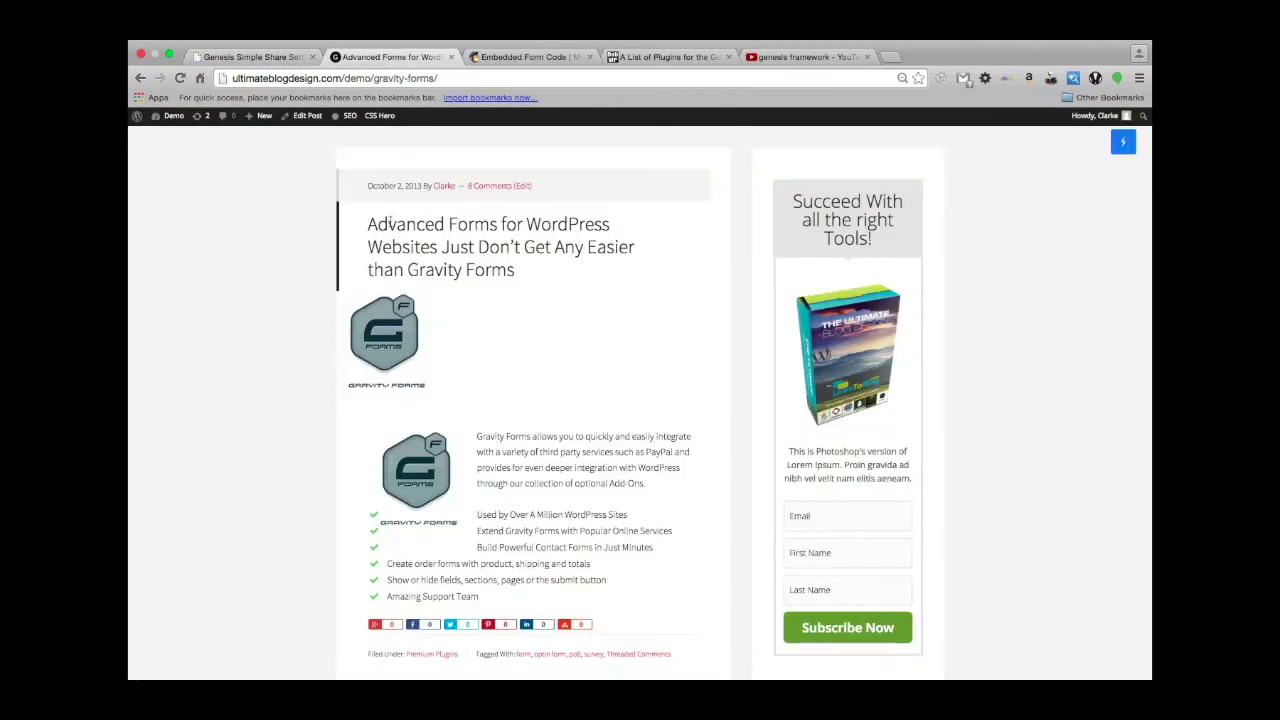
key(super+r)
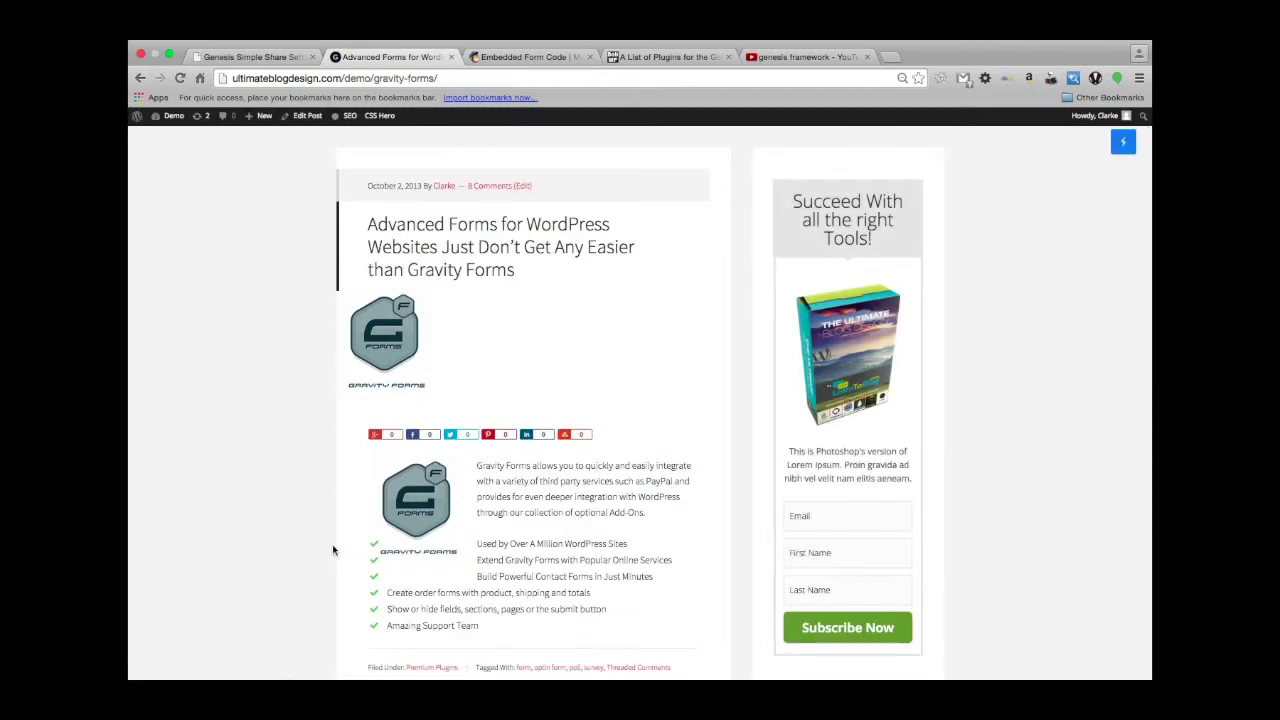
scroll(311, 530, down, 2)
scroll(310, 531, up, 3)
scroll(311, 530, down, 2)
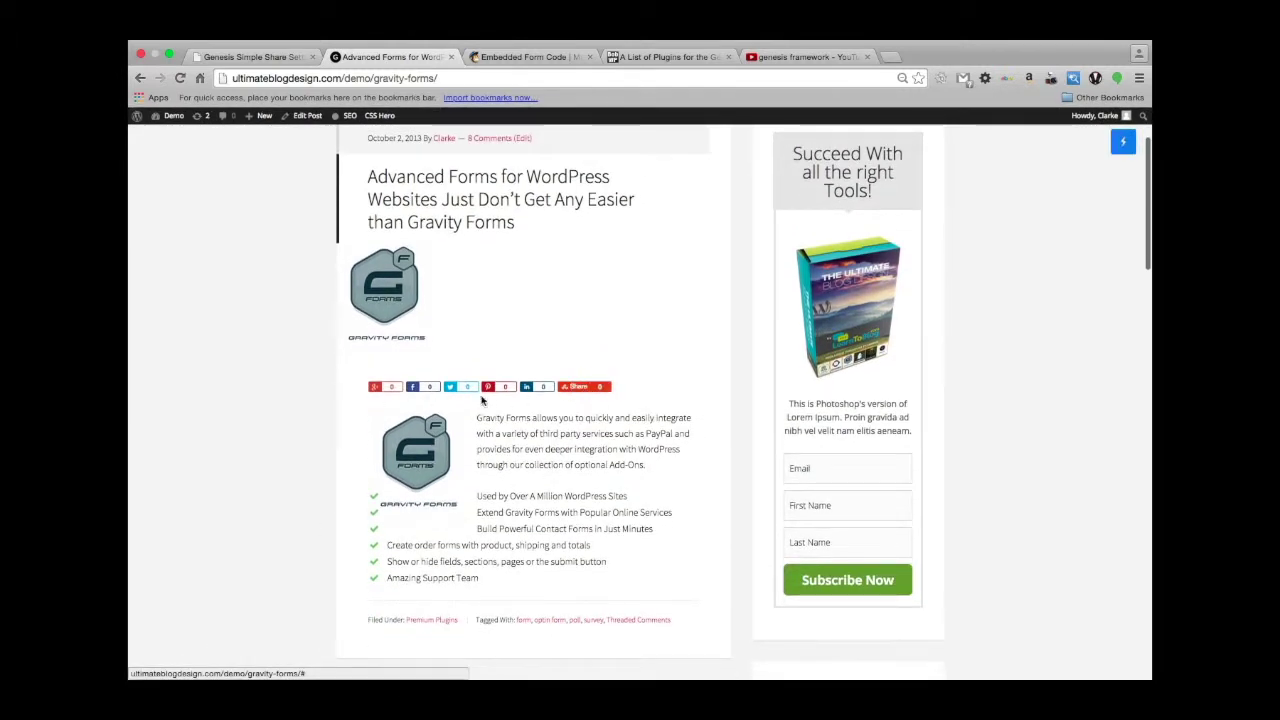
scroll(275, 426, down, 1)
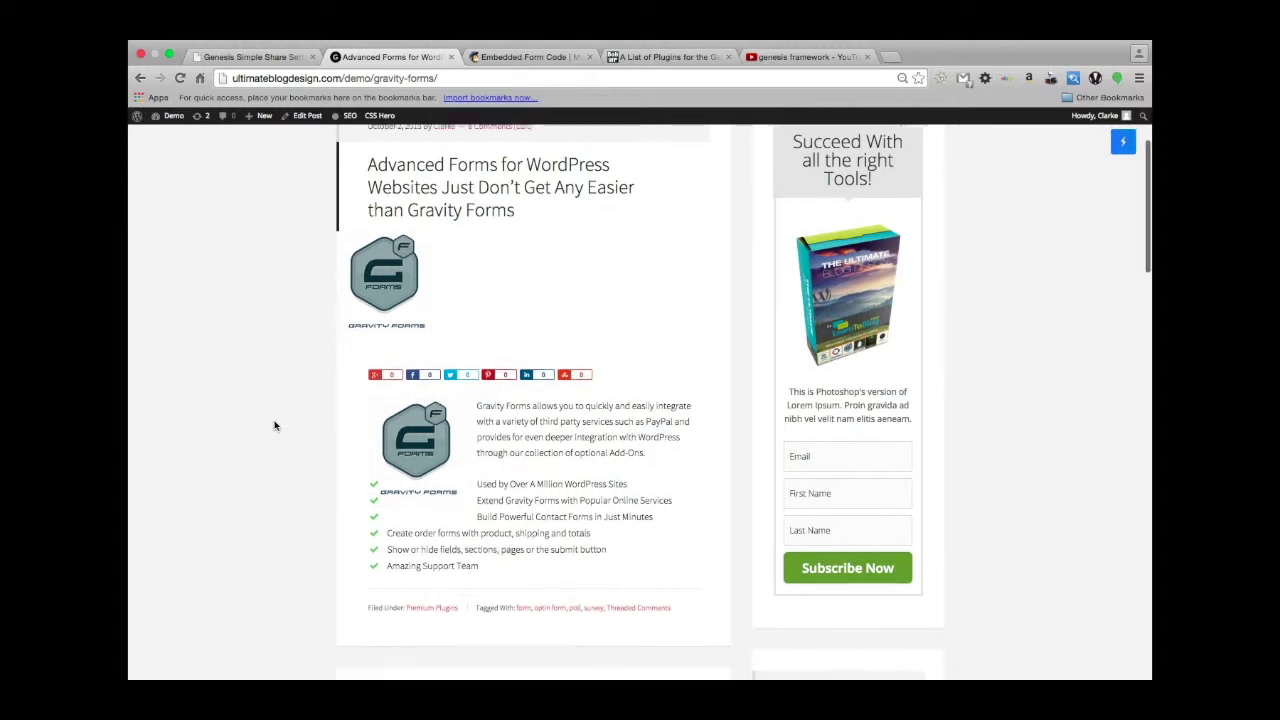
scroll(275, 426, down, 4)
scroll(275, 426, up, 3)
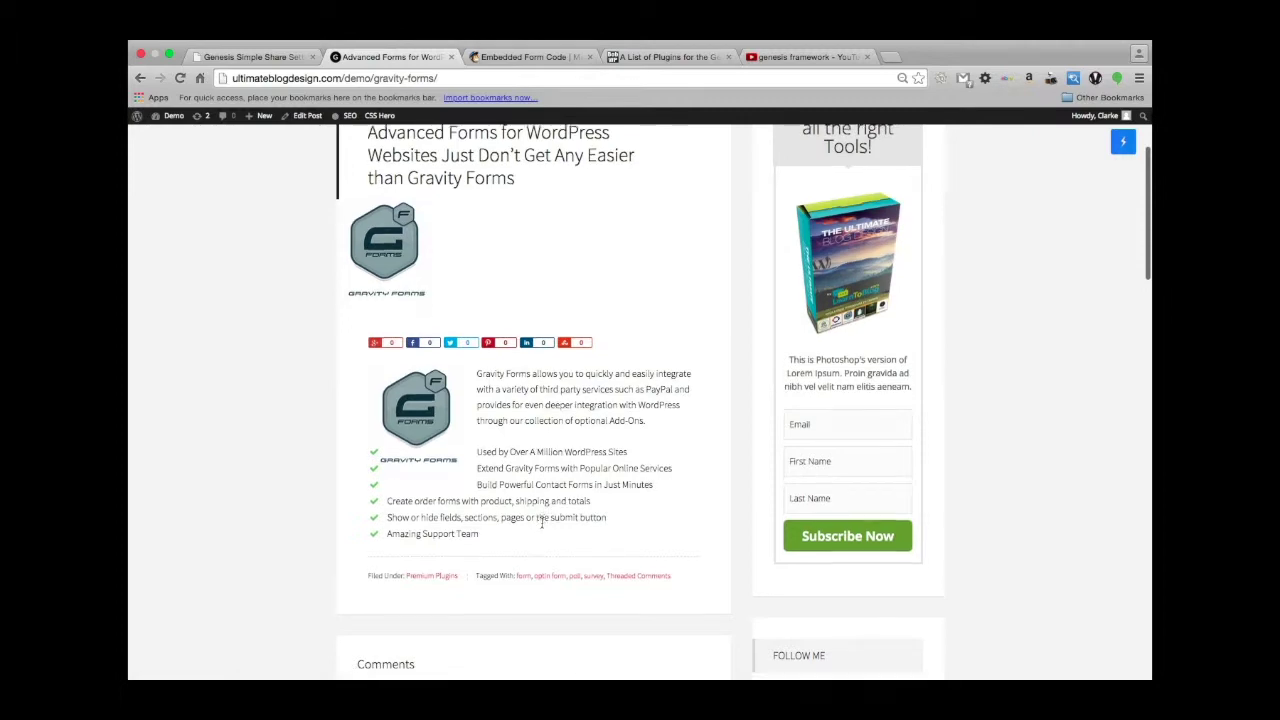
scroll(541, 521, down, 2)
scroll(541, 521, up, 2)
scroll(541, 521, down, 3)
scroll(541, 521, down, 1)
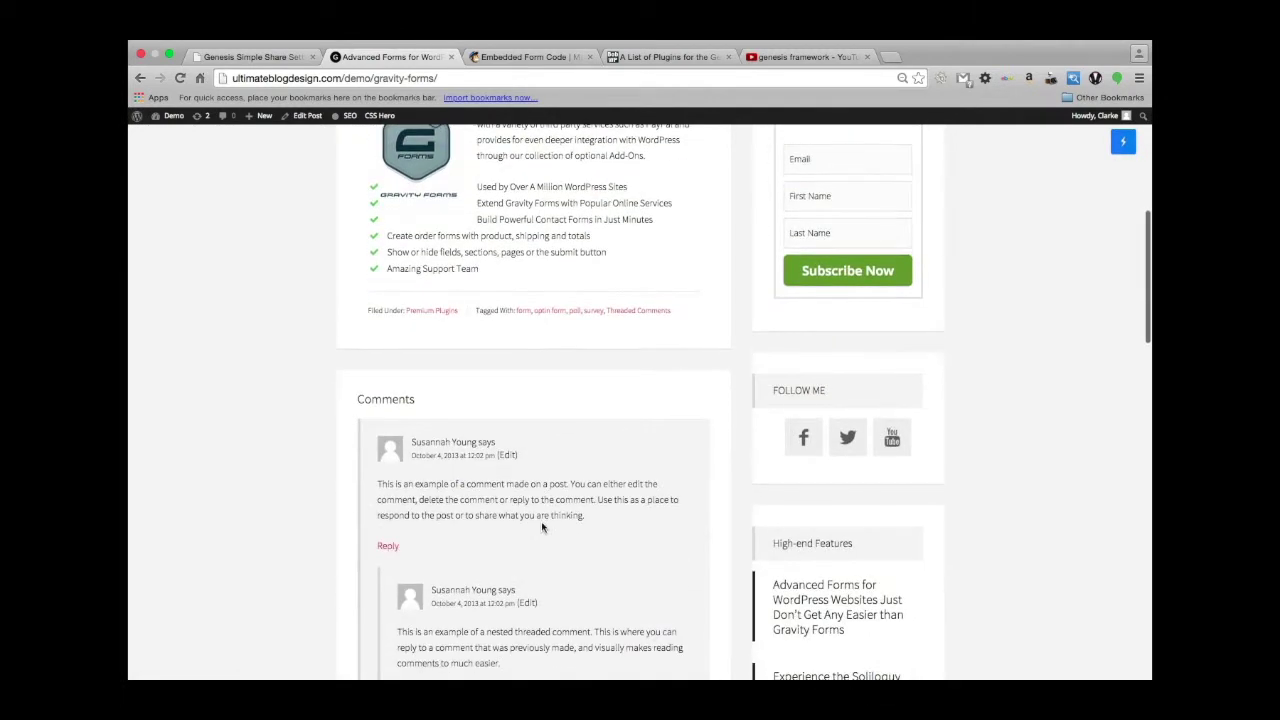
scroll(541, 521, up, 3)
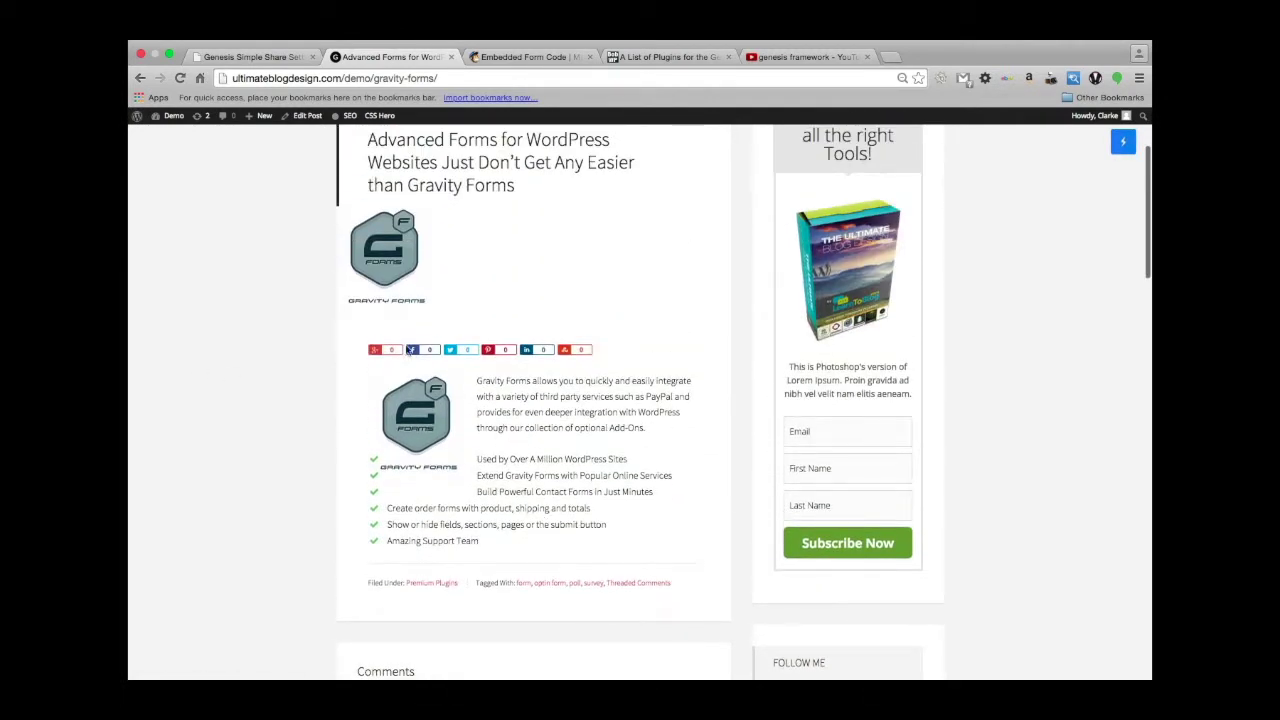
Step: Set the share icons' display position to After the Content in the Simple Share settings
click(248, 57)
click(359, 353)
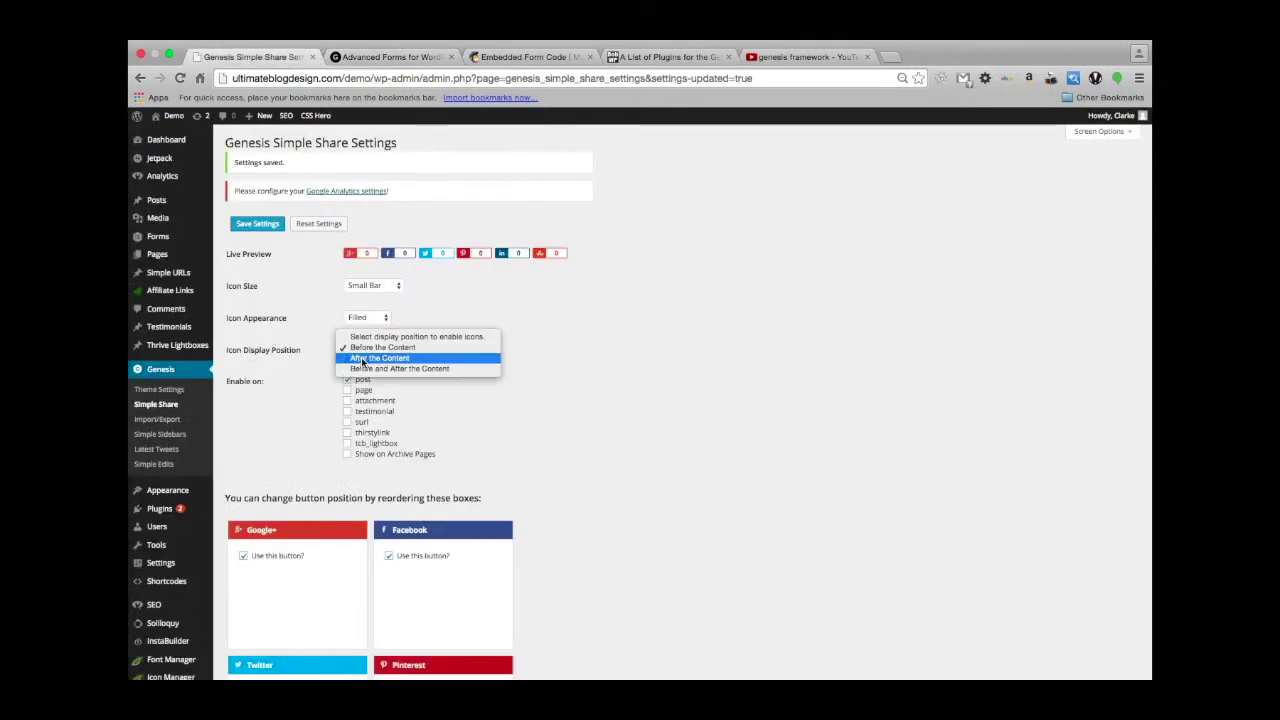
click(368, 360)
Step: Examine the content types on which the share icons can be enabled, including the archive pages option
scroll(609, 430, down, 1)
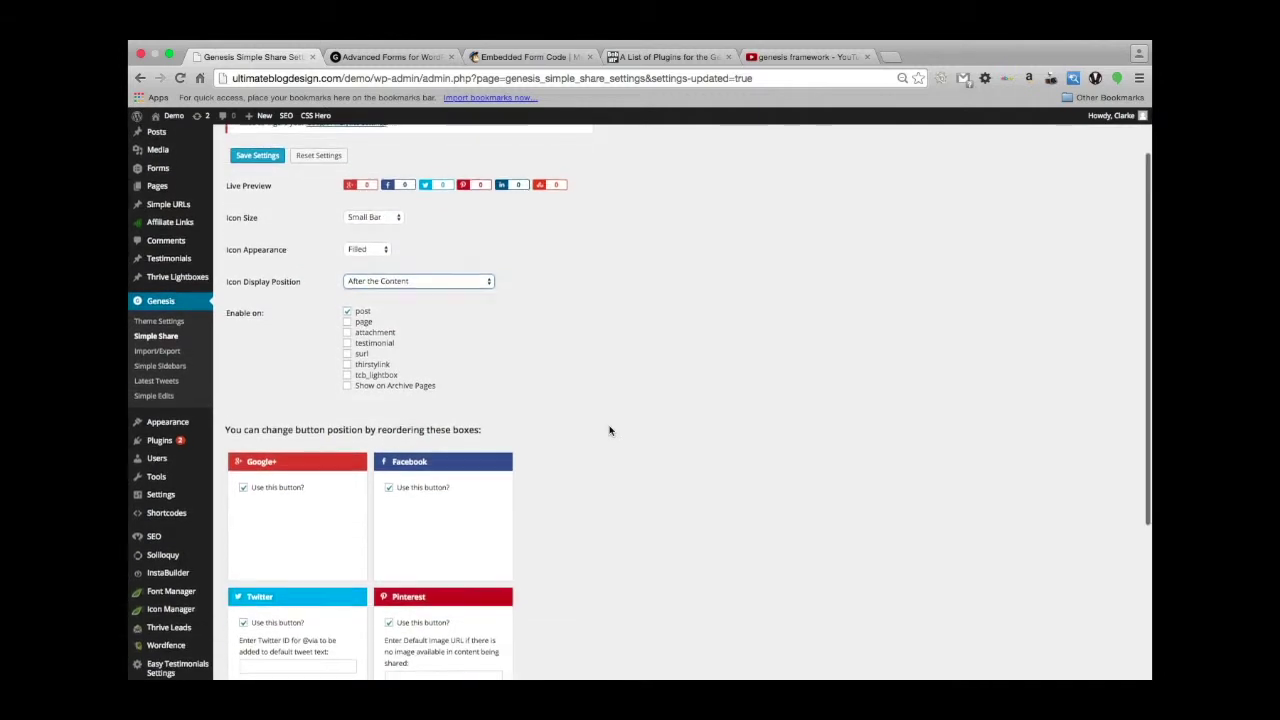
scroll(609, 430, down, 1)
scroll(502, 353, down, 1)
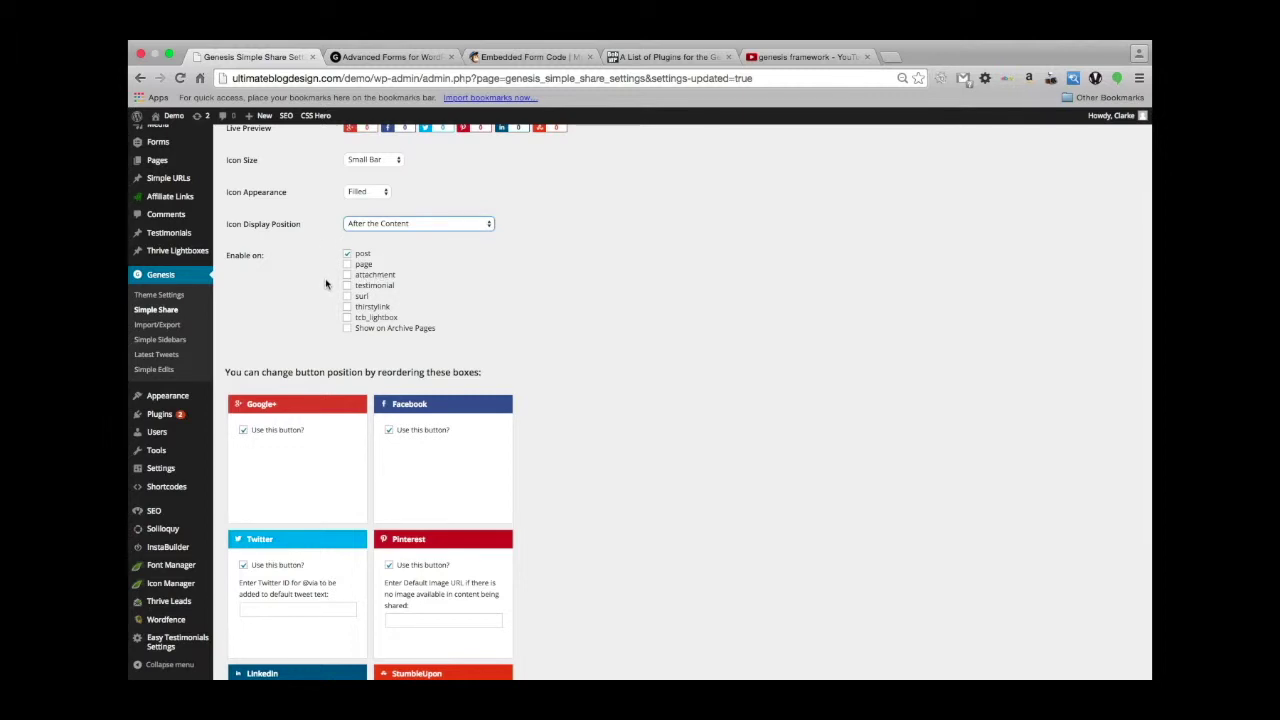
scroll(293, 281, up, 1)
scroll(292, 281, up, 1)
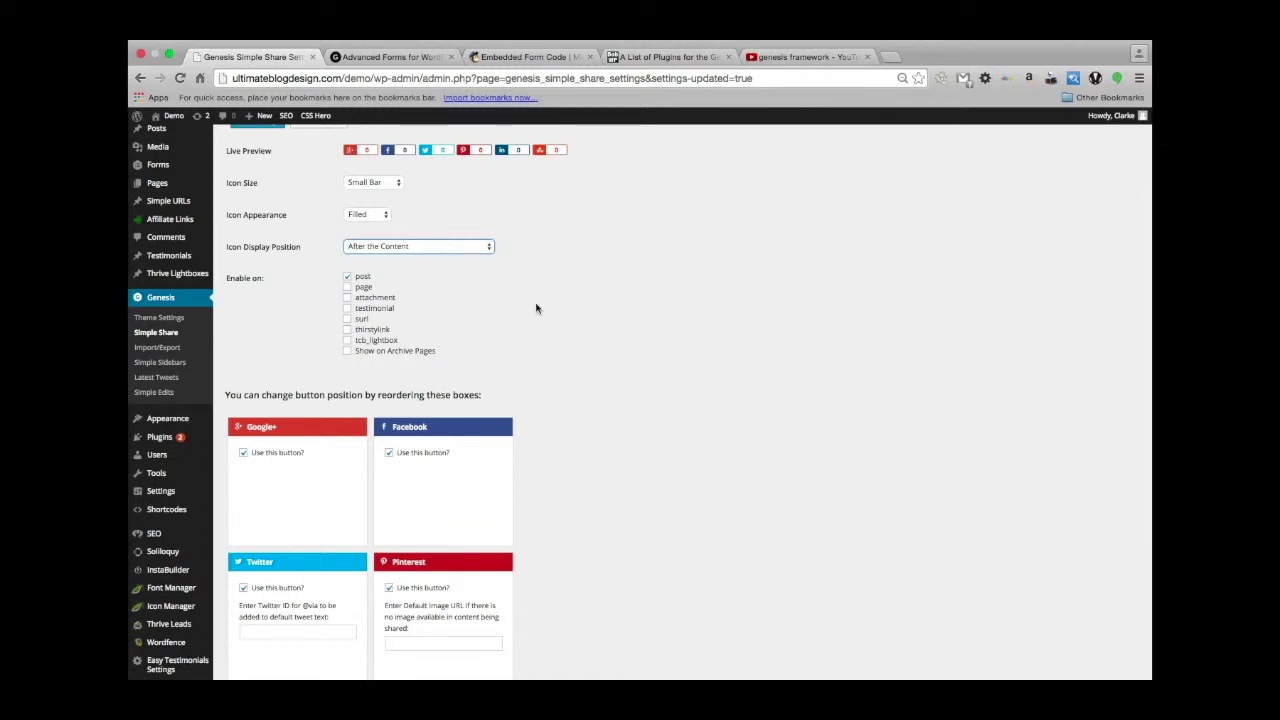
scroll(512, 306, down, 1)
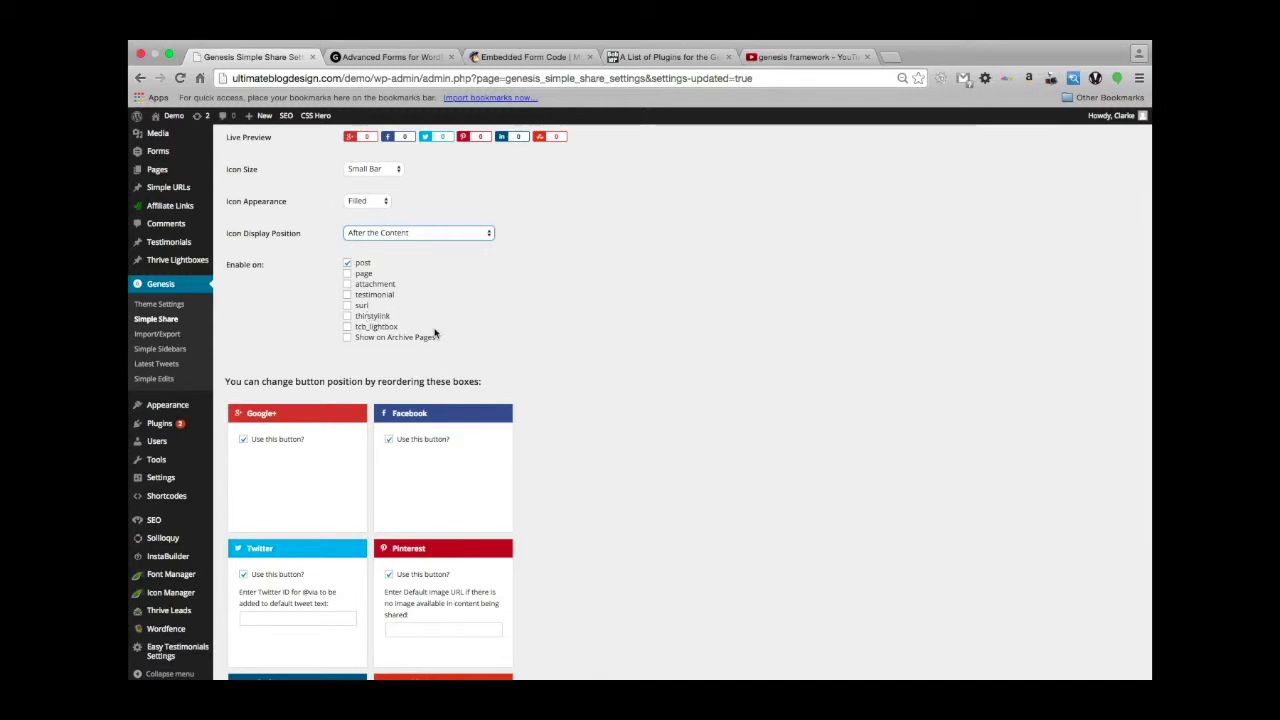
Step: Enable the share icons on archive pages and save the Simple Share settings
scroll(436, 334, down, 1)
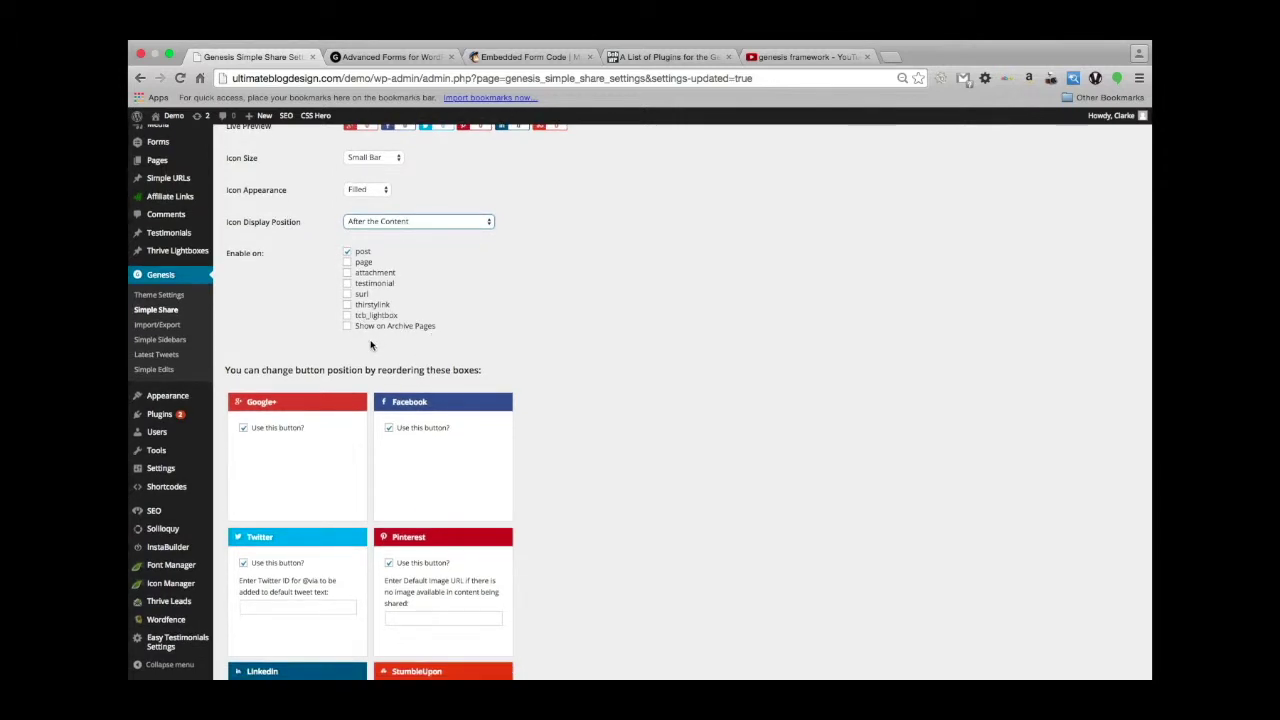
scroll(485, 322, down, 1)
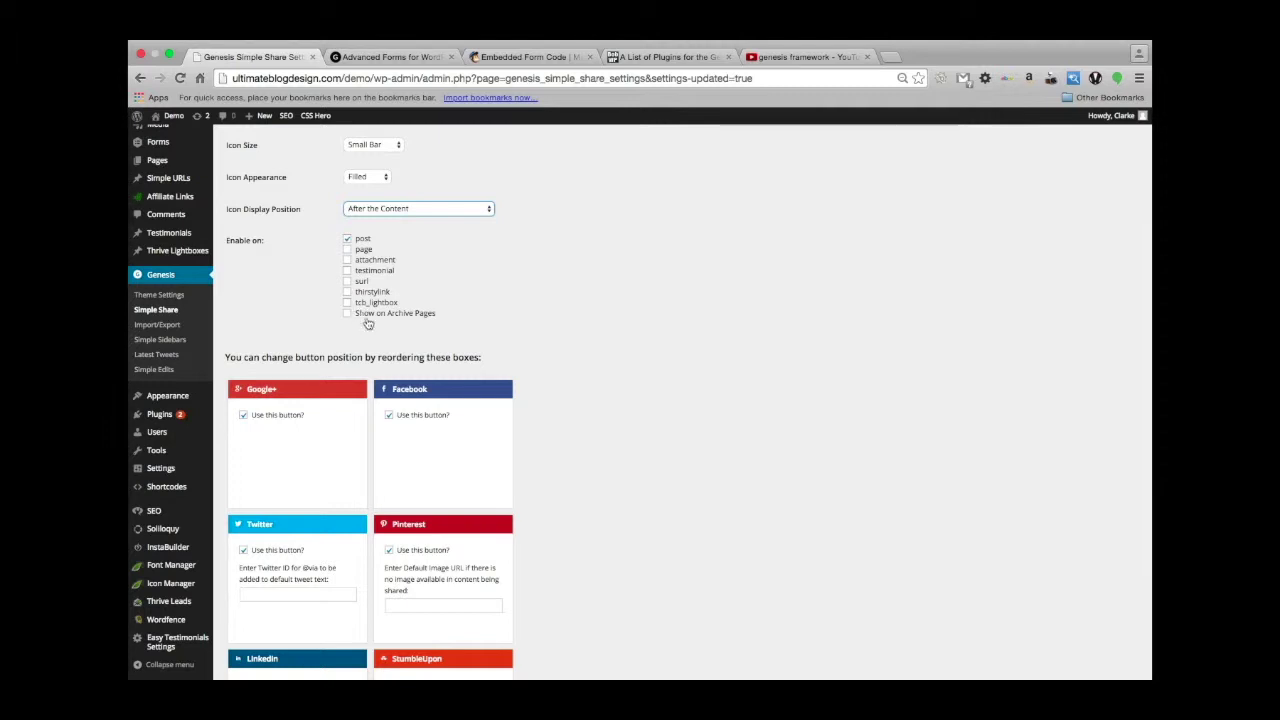
scroll(395, 337, down, 1)
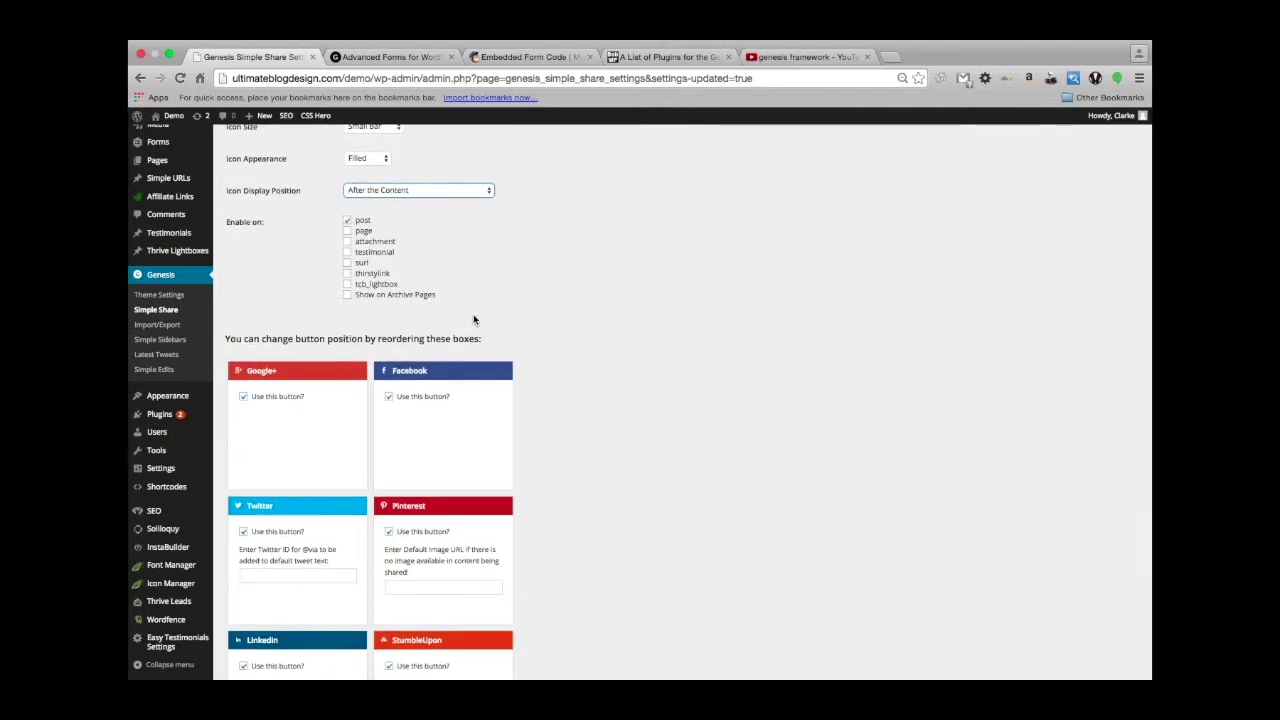
scroll(476, 292, up, 1)
scroll(476, 292, up, 1)
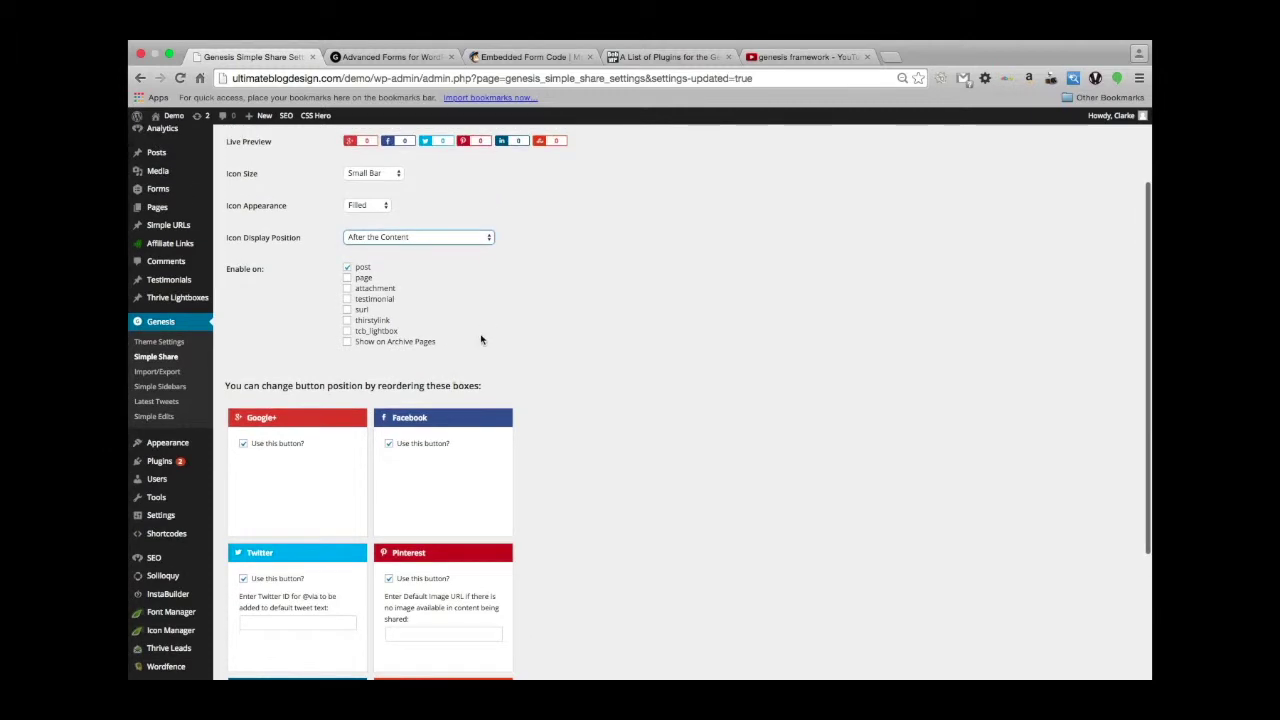
click(347, 342)
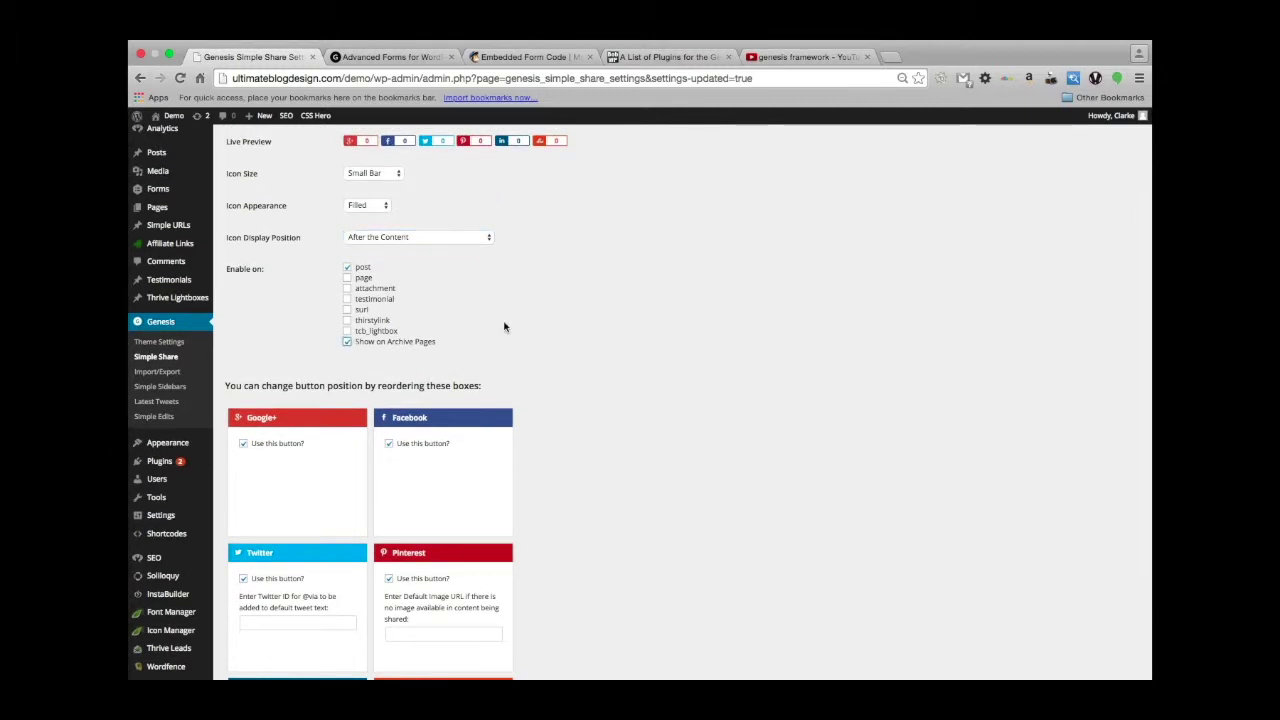
scroll(505, 327, up, 2)
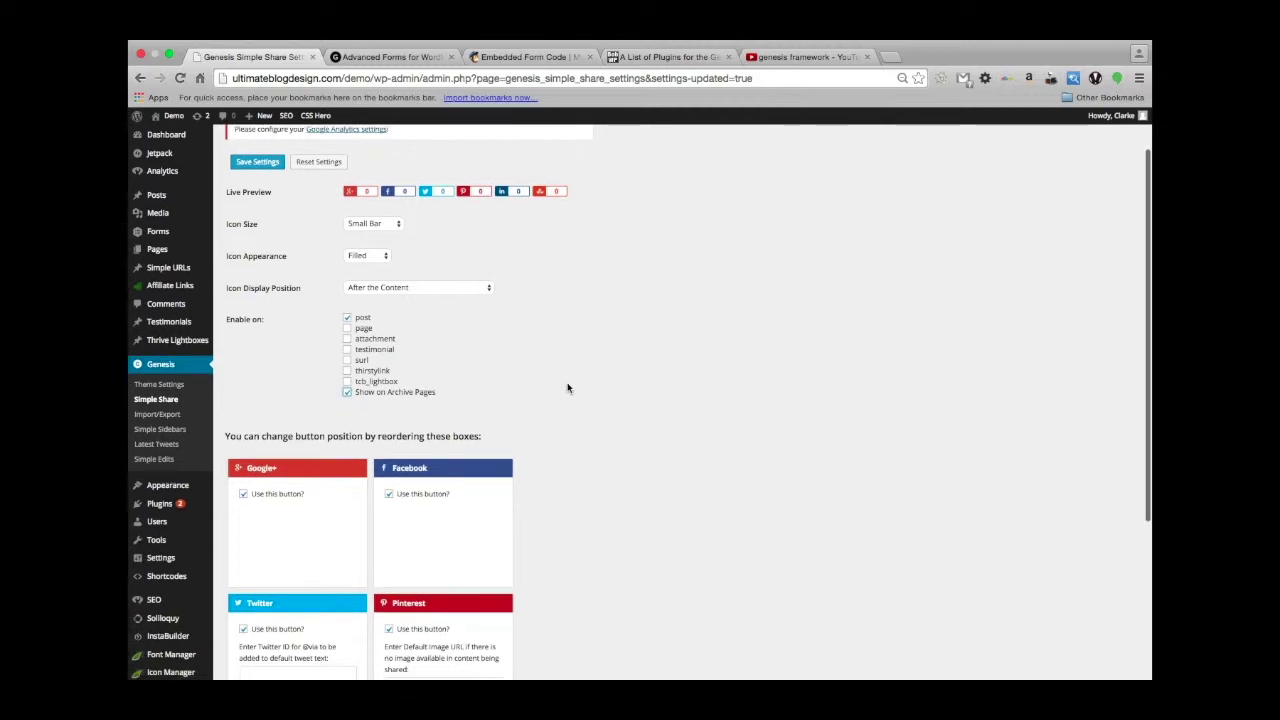
scroll(567, 388, down, 3)
scroll(567, 388, down, 4)
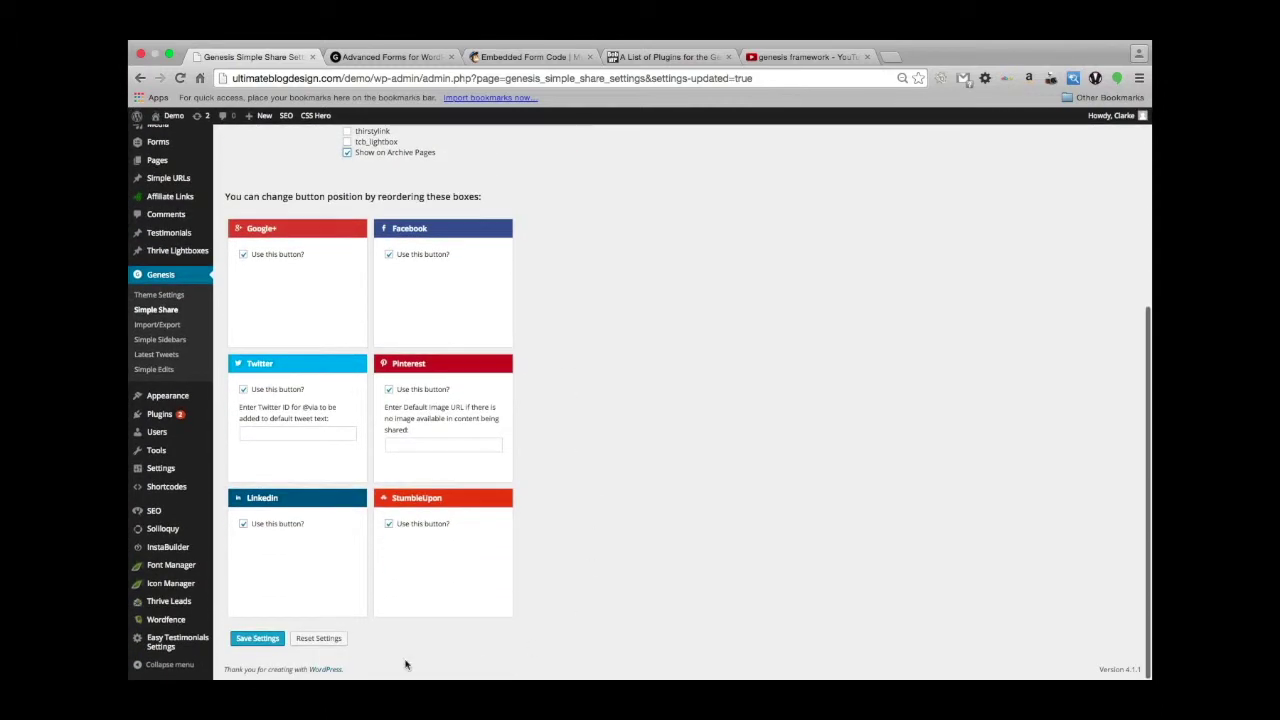
click(258, 642)
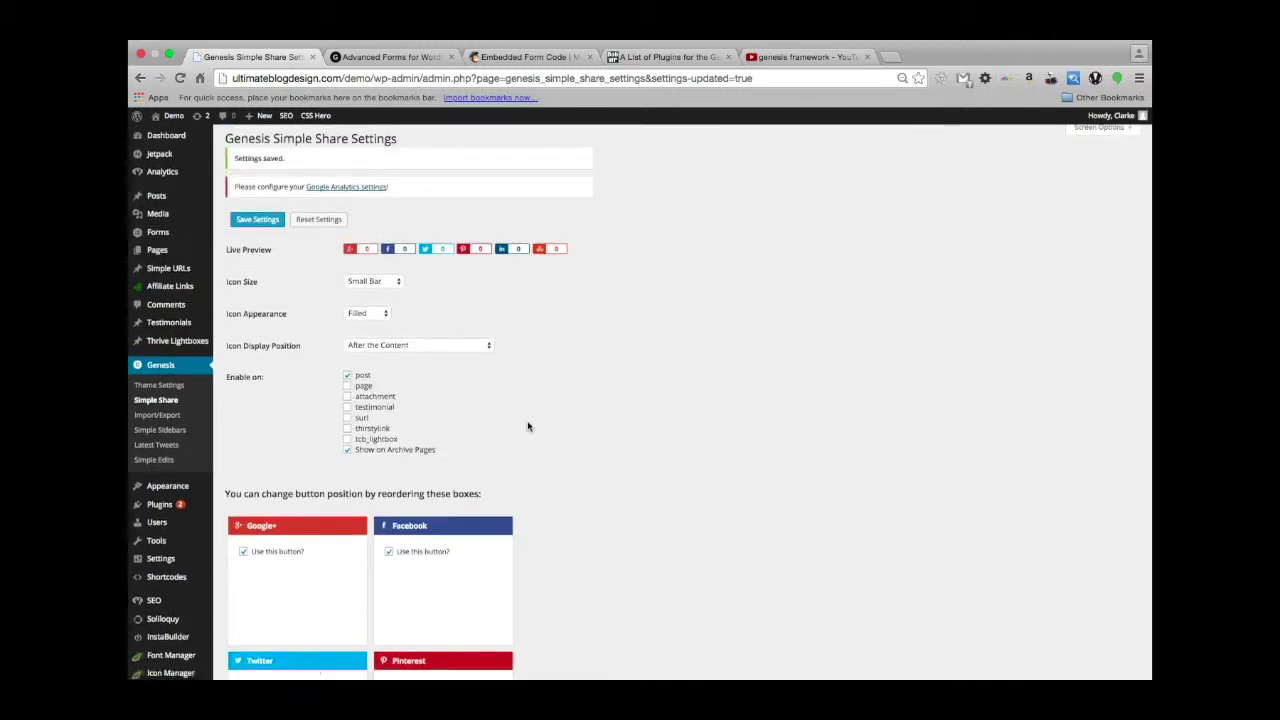
Step: Examine the reorderable social network boxes, including the Twitter ID and Pinterest default image URL options
scroll(527, 420, down, 1)
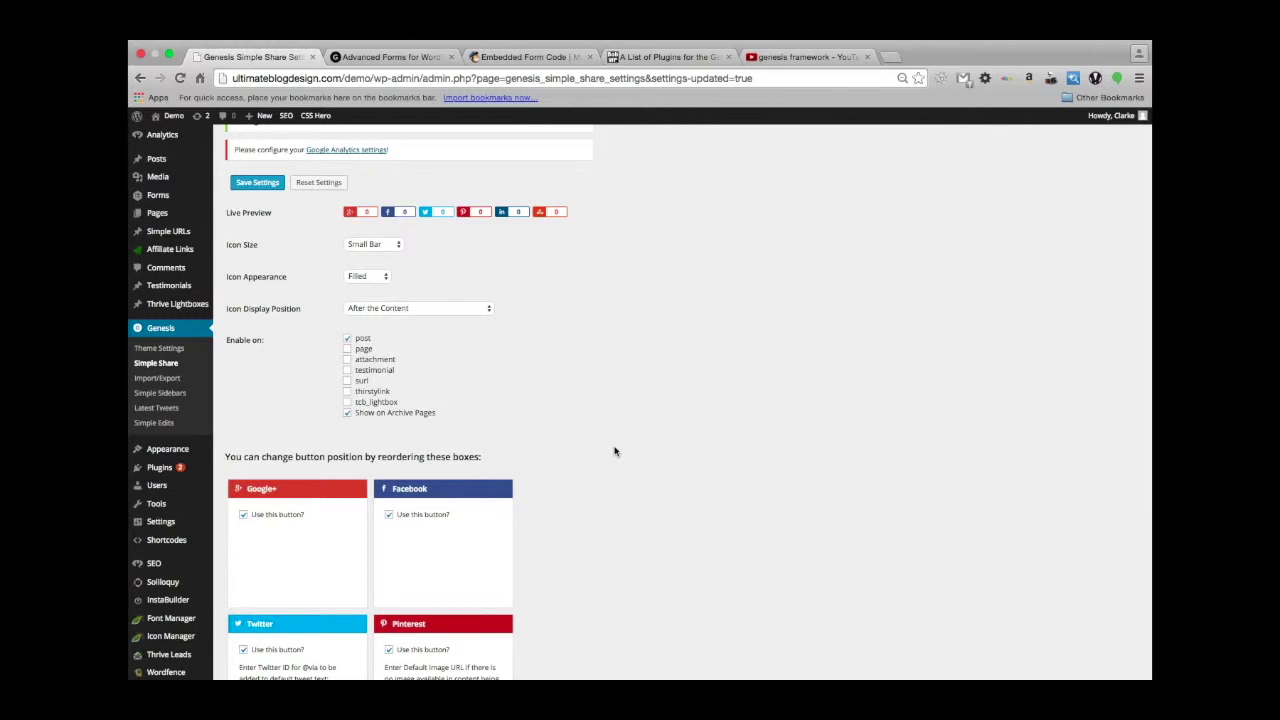
scroll(615, 451, down, 5)
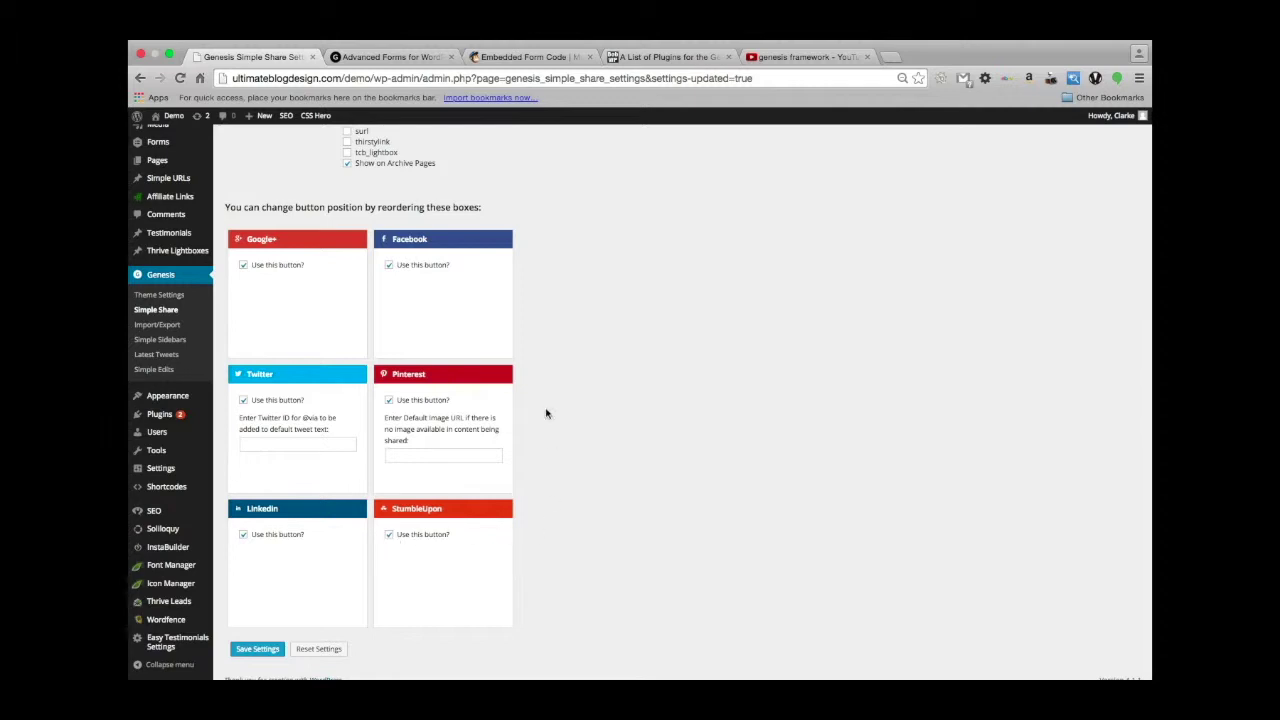
scroll(546, 400, up, 1)
scroll(546, 392, up, 1)
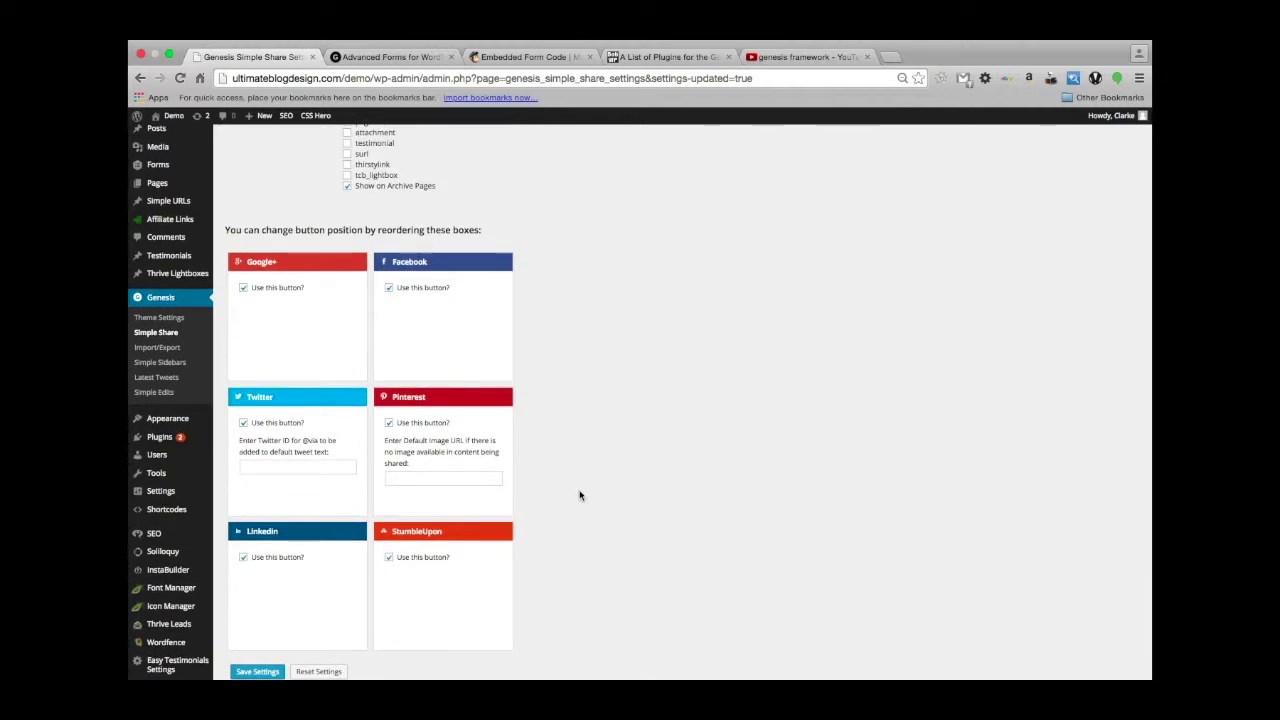
scroll(576, 492, down, 1)
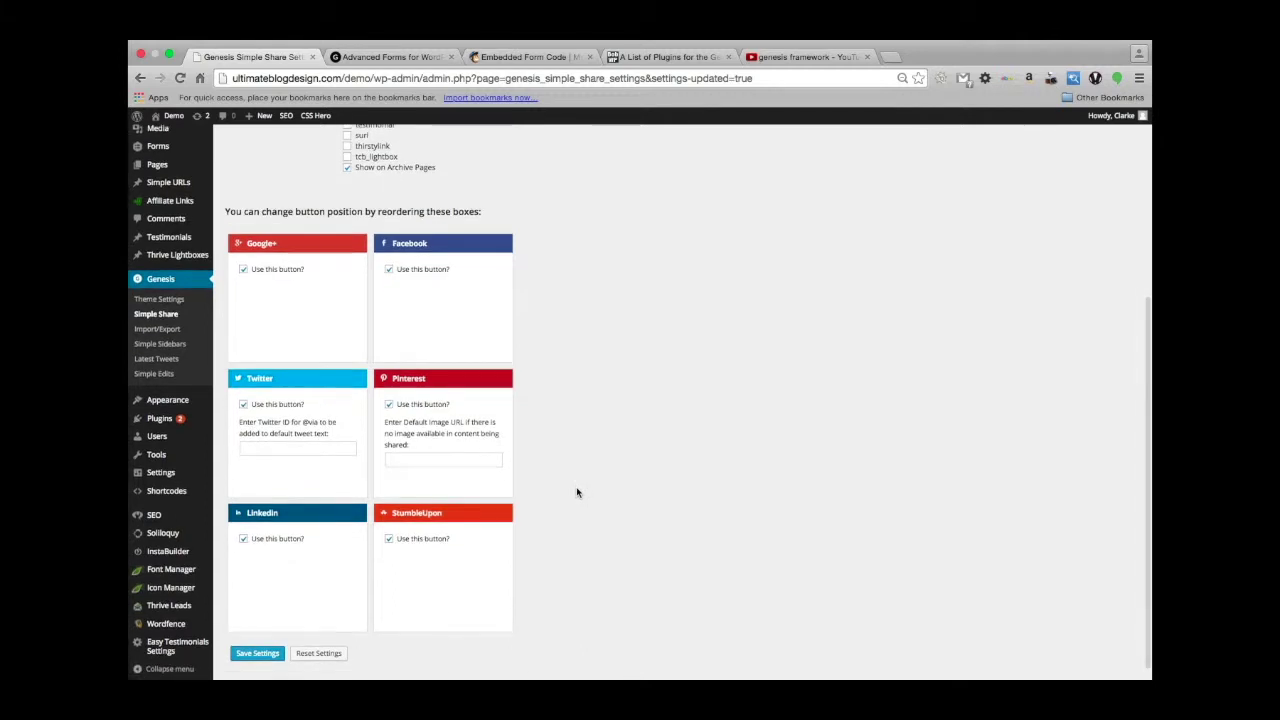
scroll(603, 447, down, 1)
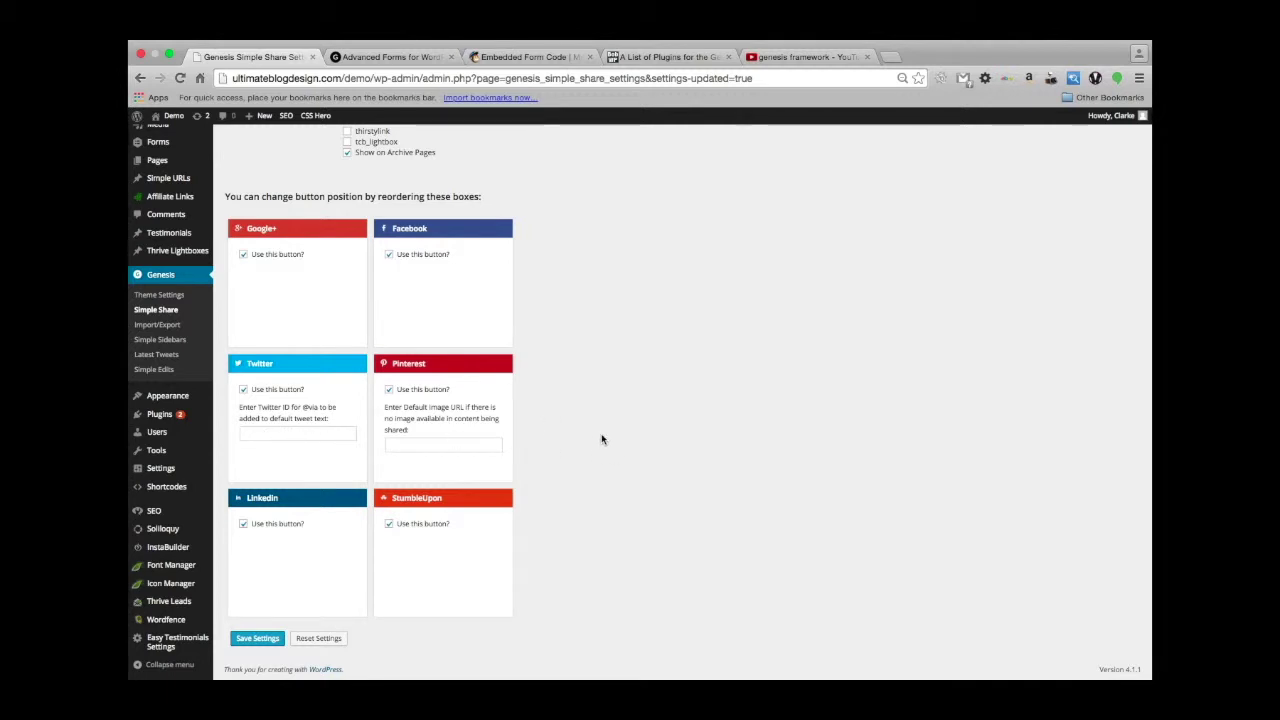
scroll(601, 433, down, 2)
scroll(553, 378, down, 2)
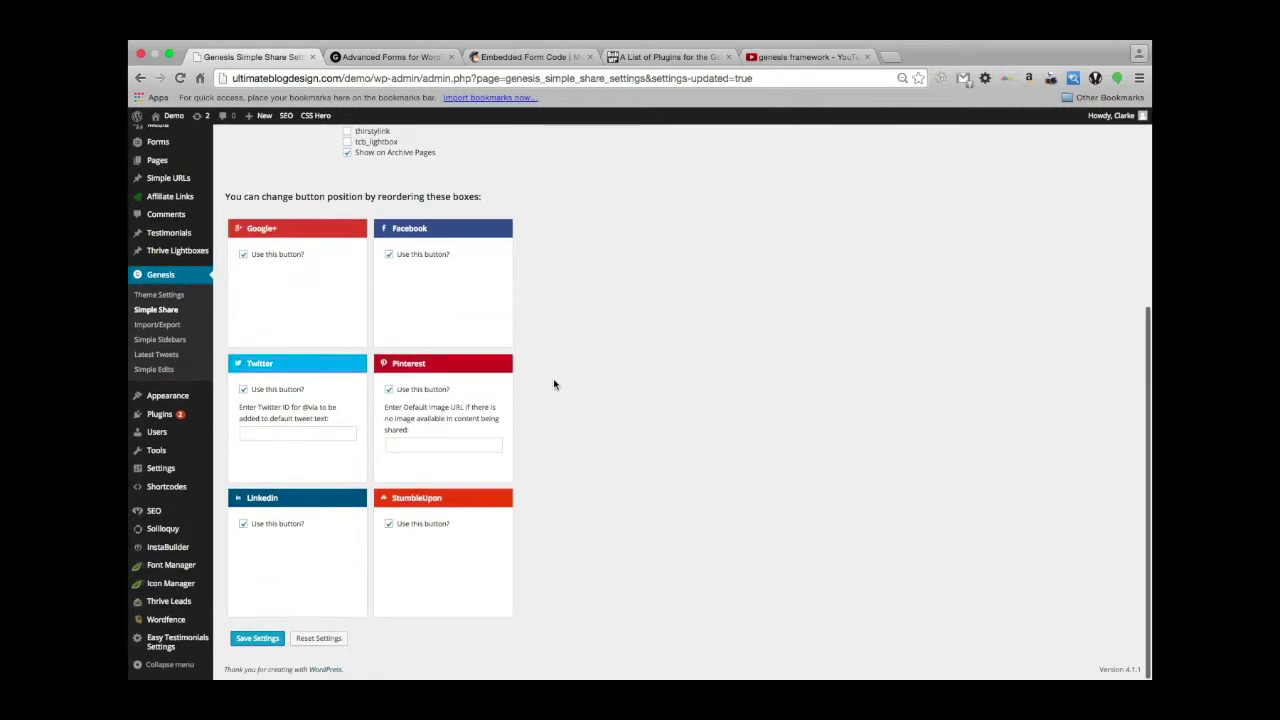
Step: Open the wordpress image from the Media Library for editing
scroll(612, 371, up, 5)
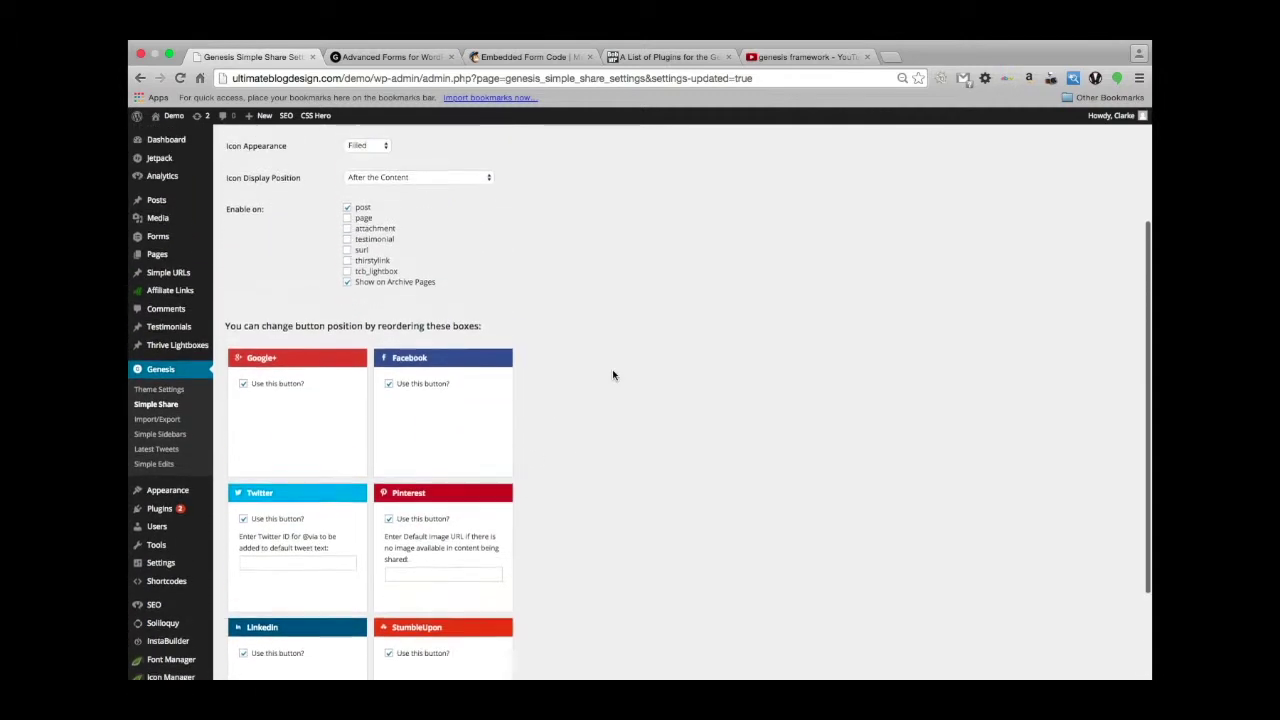
click(164, 219)
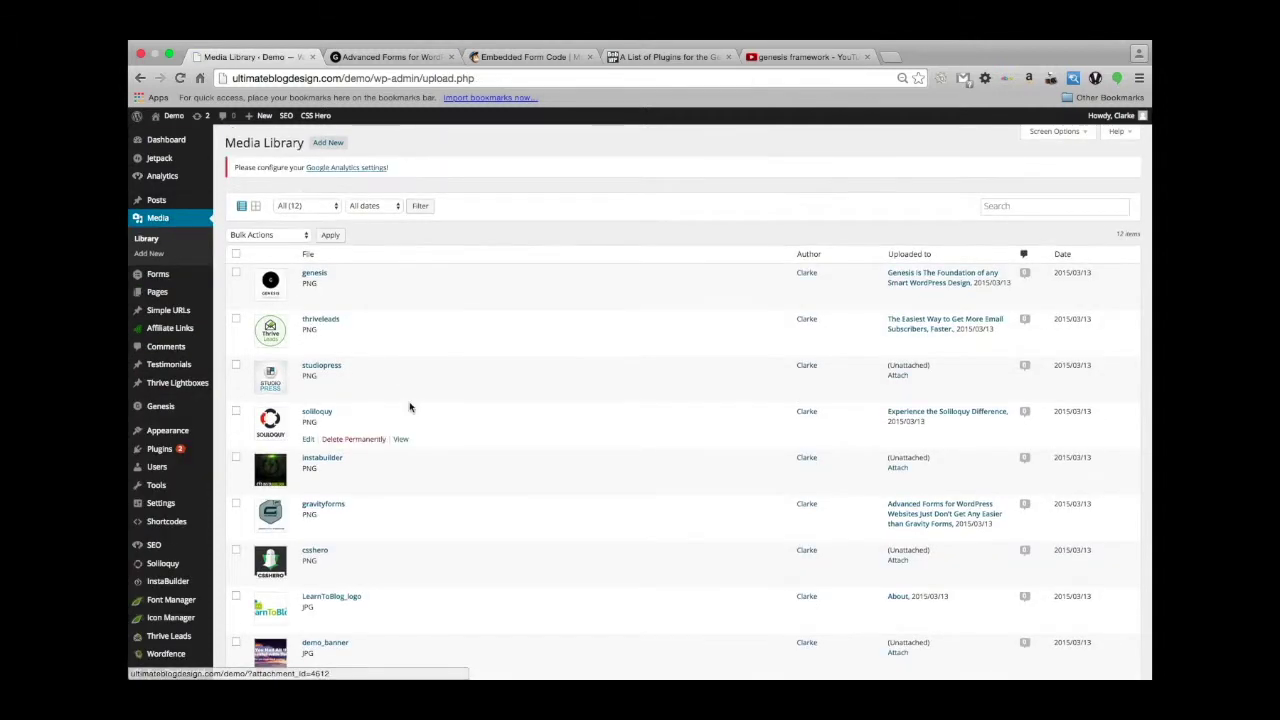
scroll(409, 407, down, 2)
scroll(409, 406, down, 3)
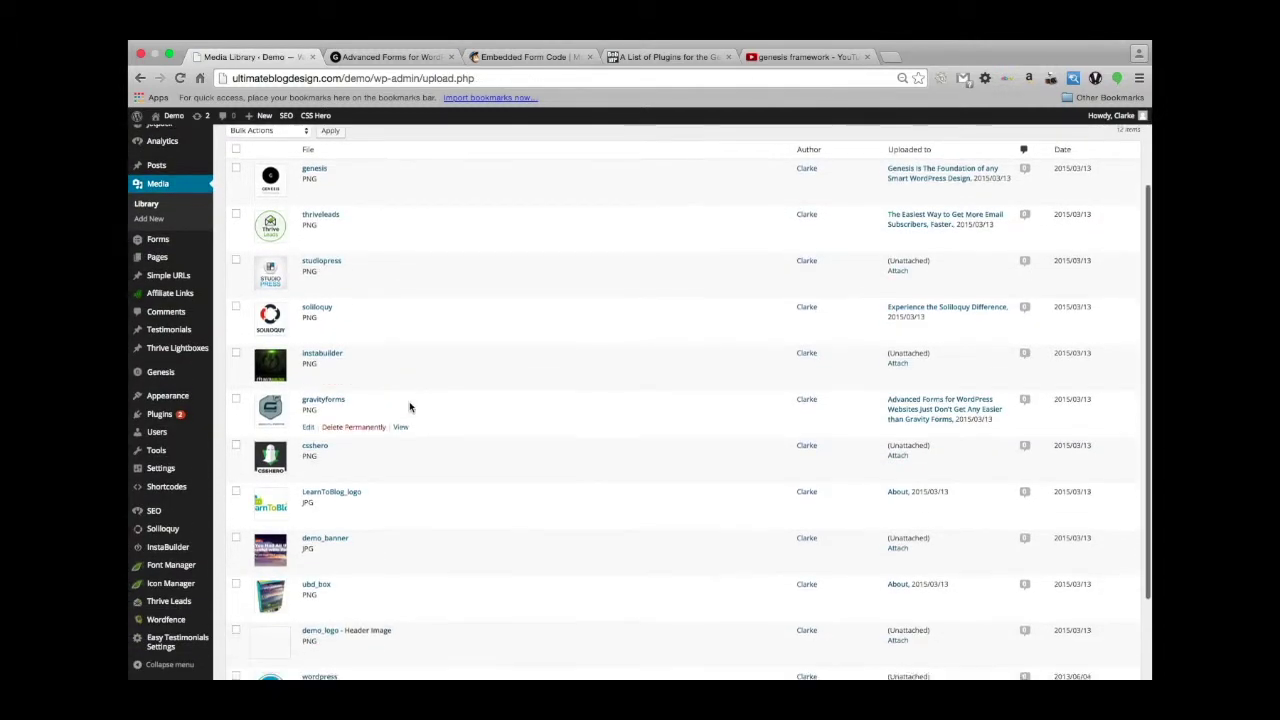
scroll(409, 407, down, 3)
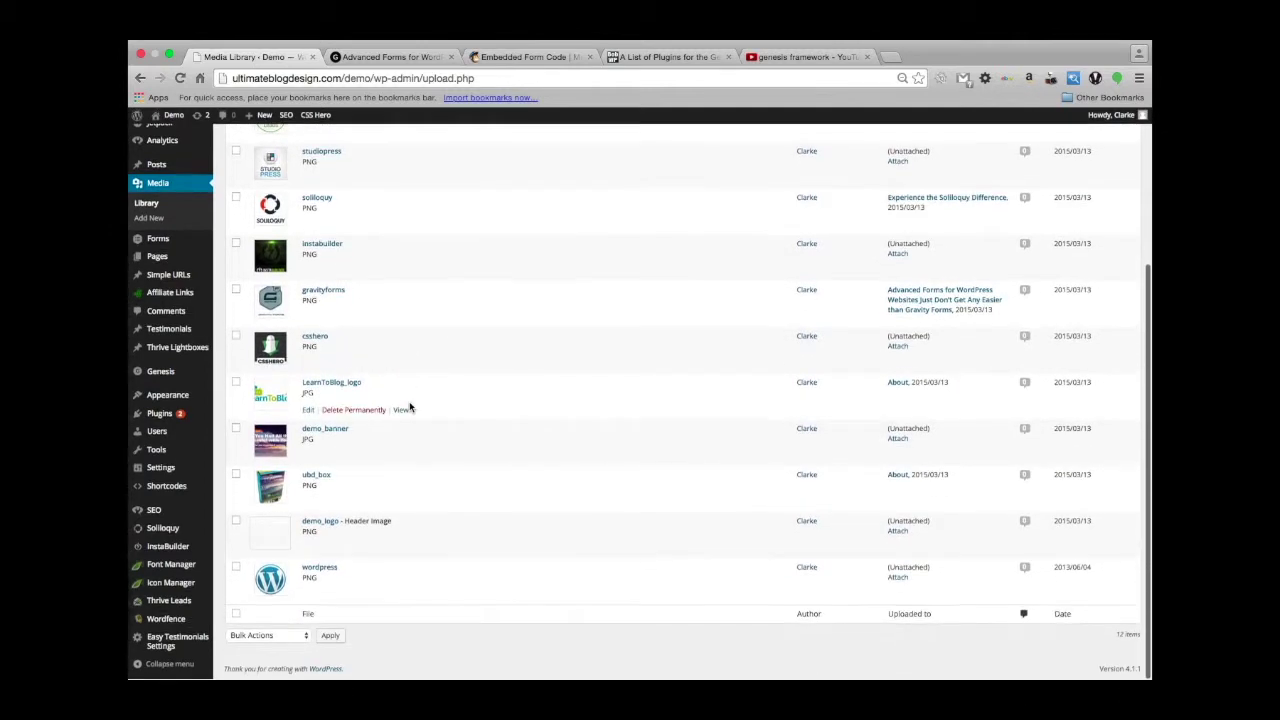
click(318, 571)
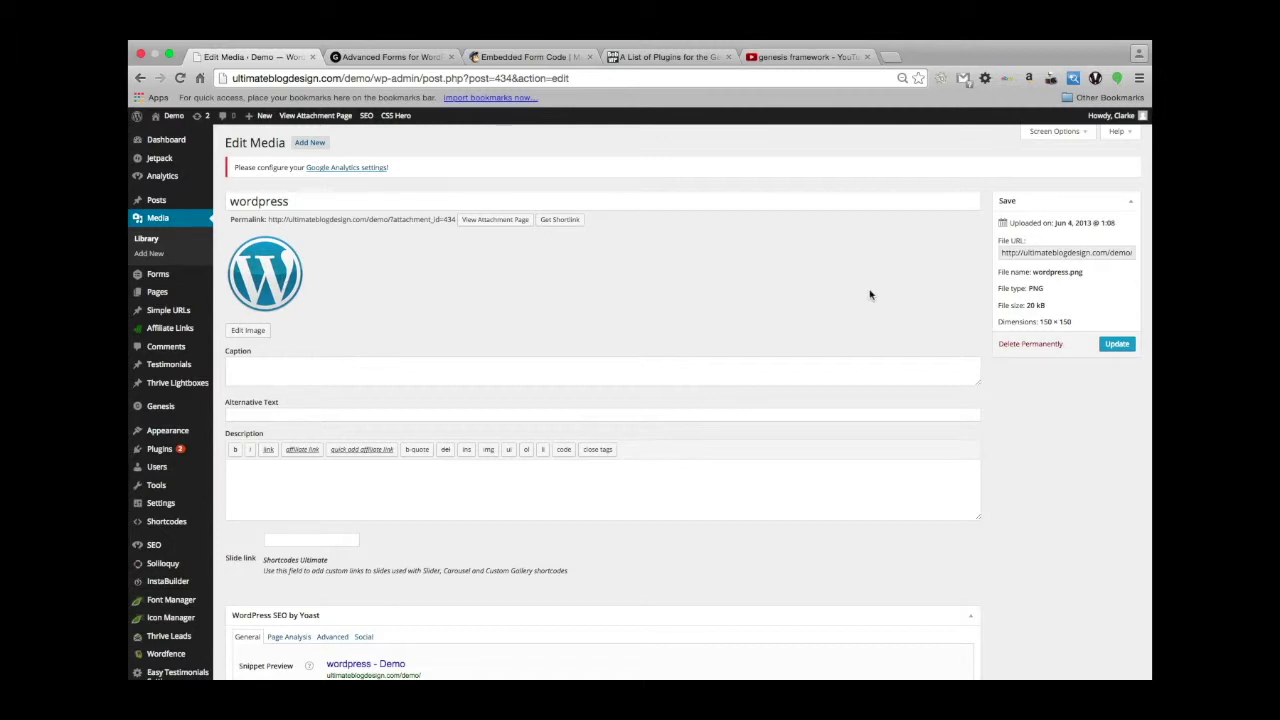
Step: Copy the file URL of the wordpress.png image
click(1050, 258)
triple_click(1050, 258)
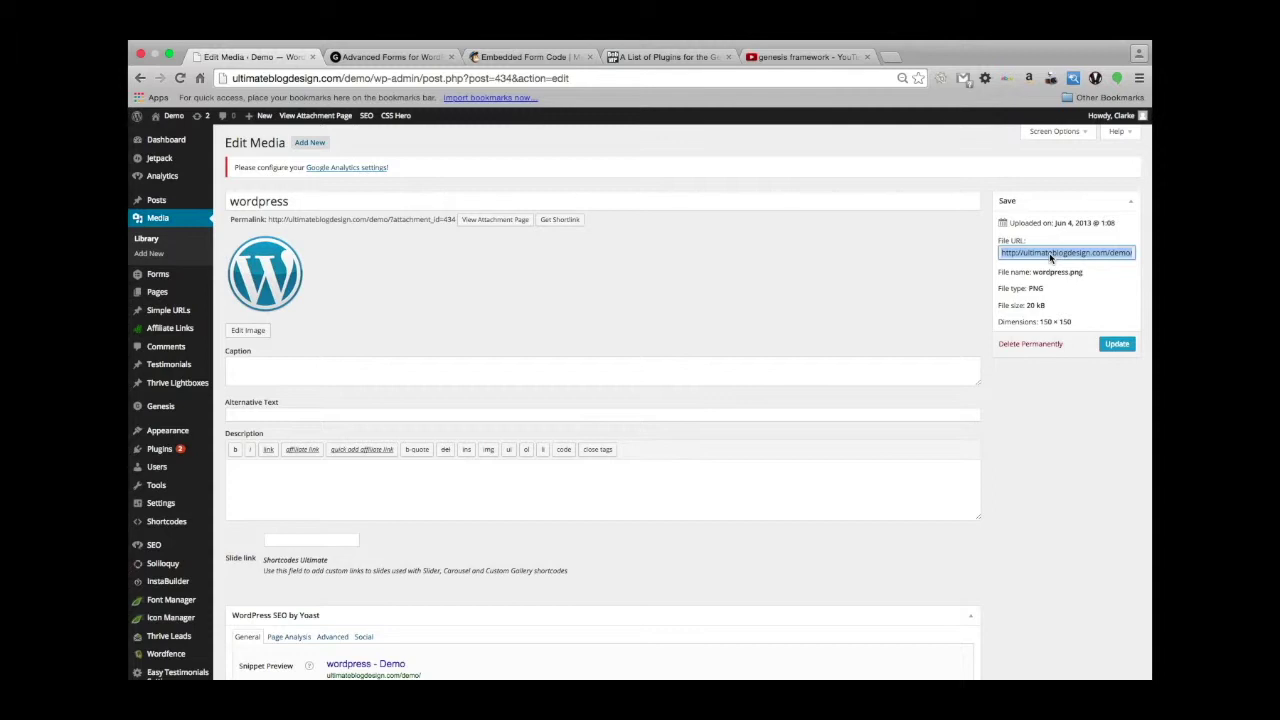
right_click(1050, 258)
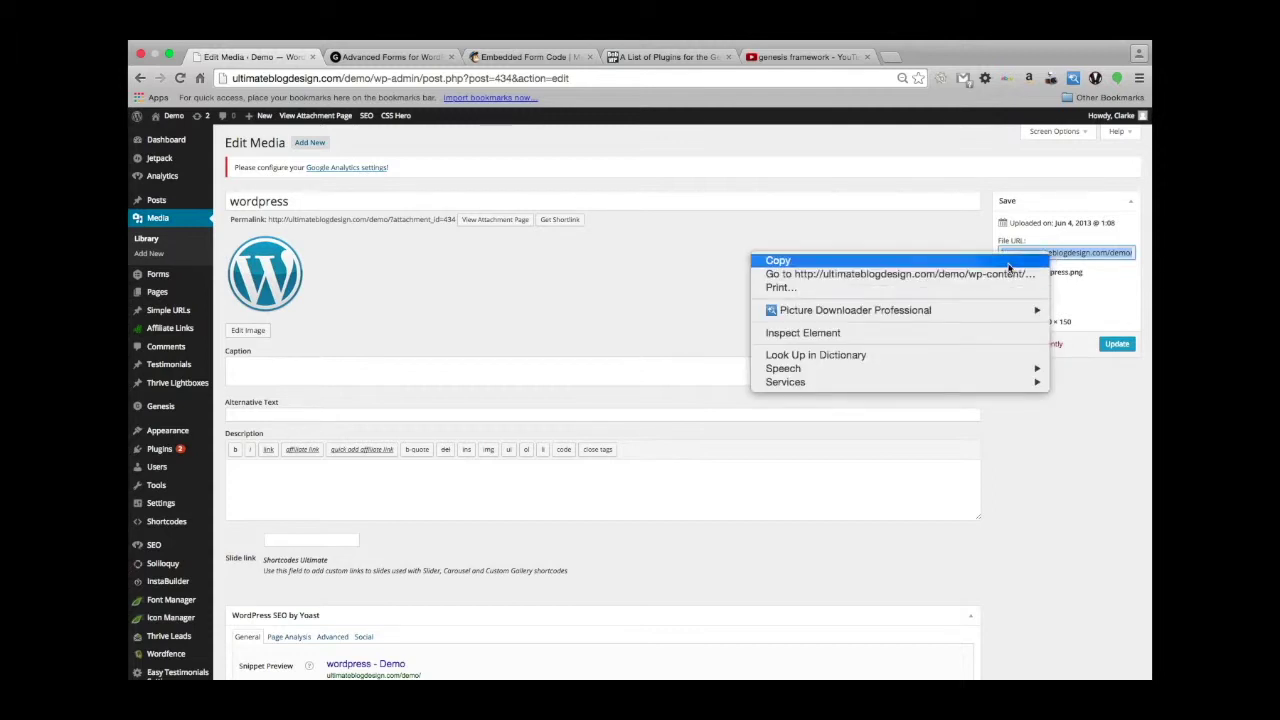
click(790, 260)
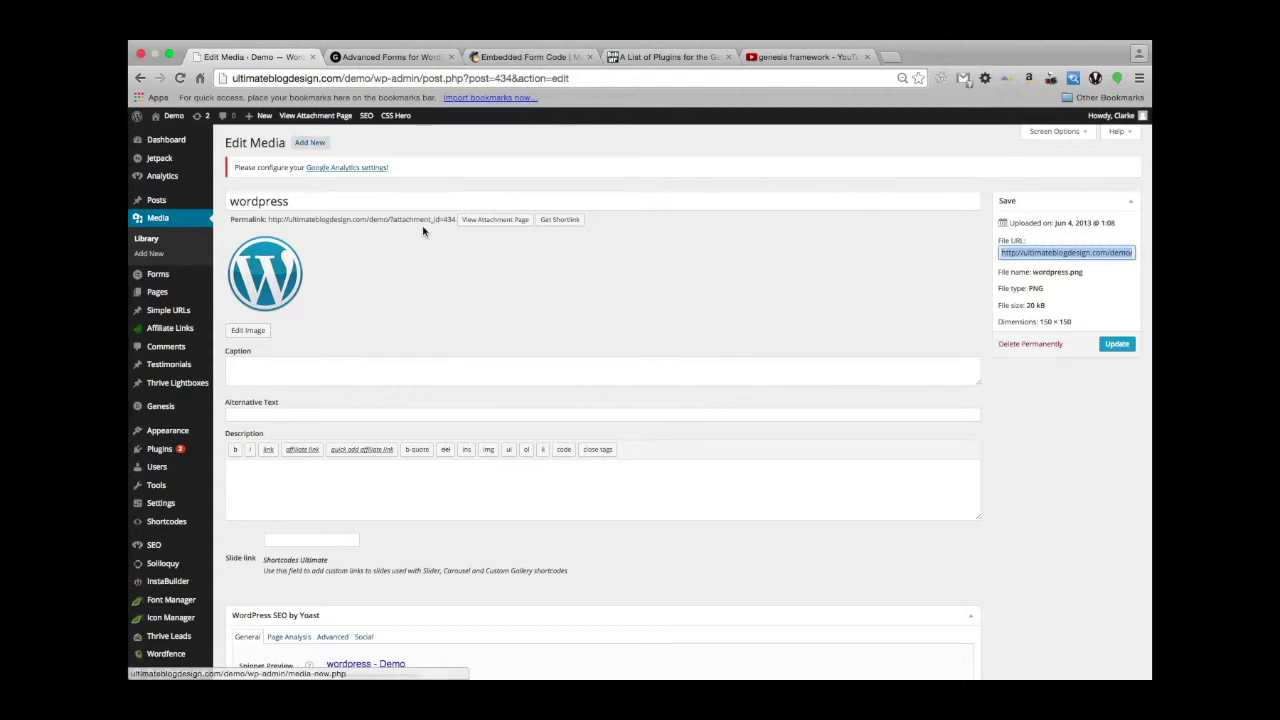
Step: Return to the Genesis Simple Share settings page
mouse_move(177, 434)
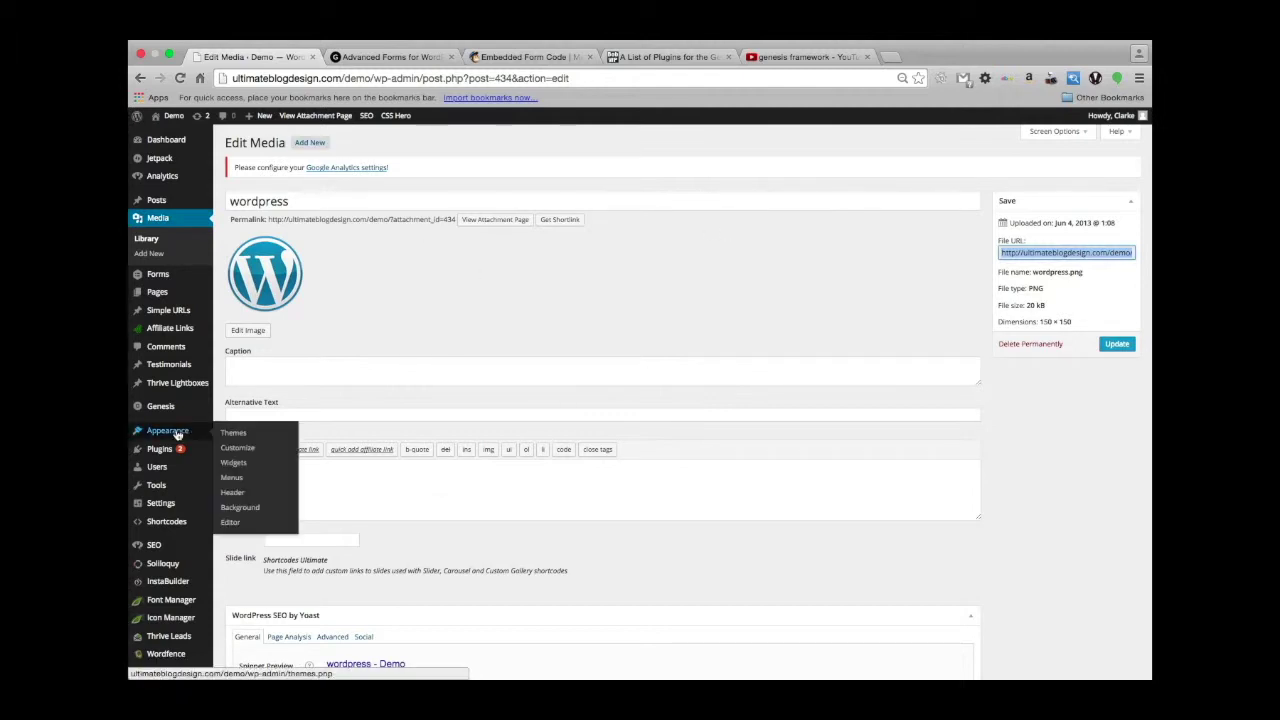
mouse_move(170, 406)
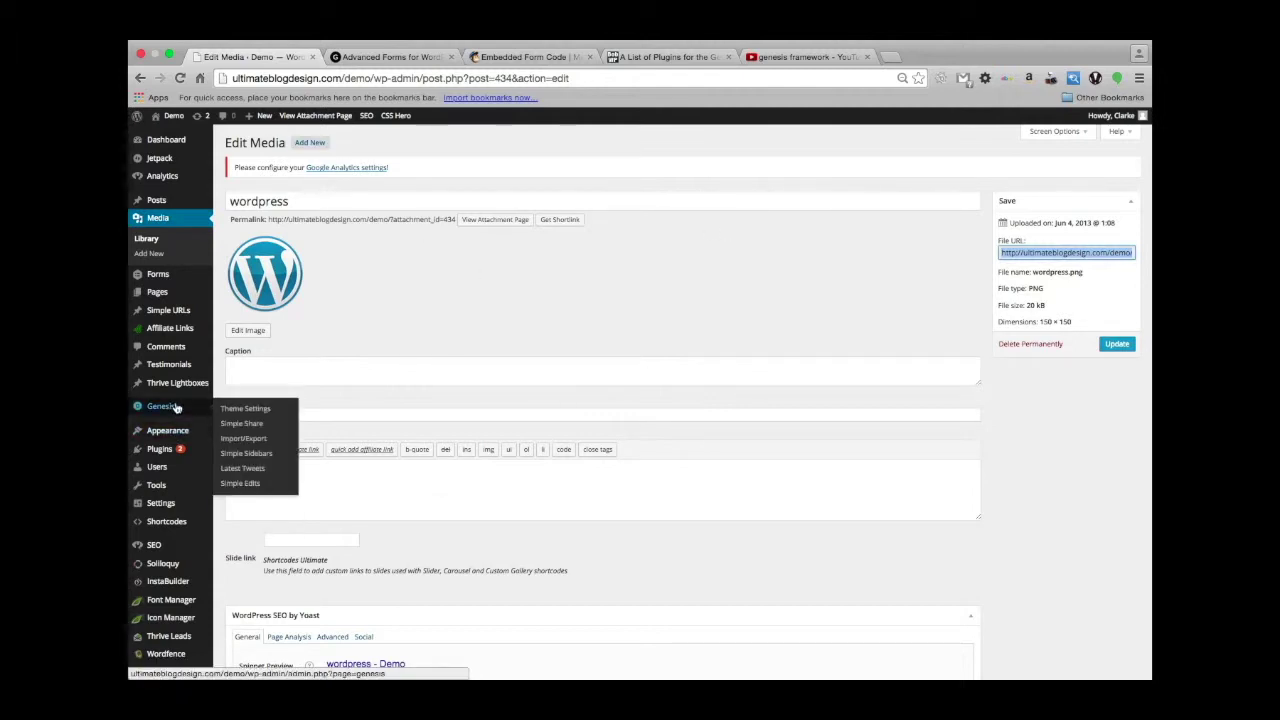
click(238, 424)
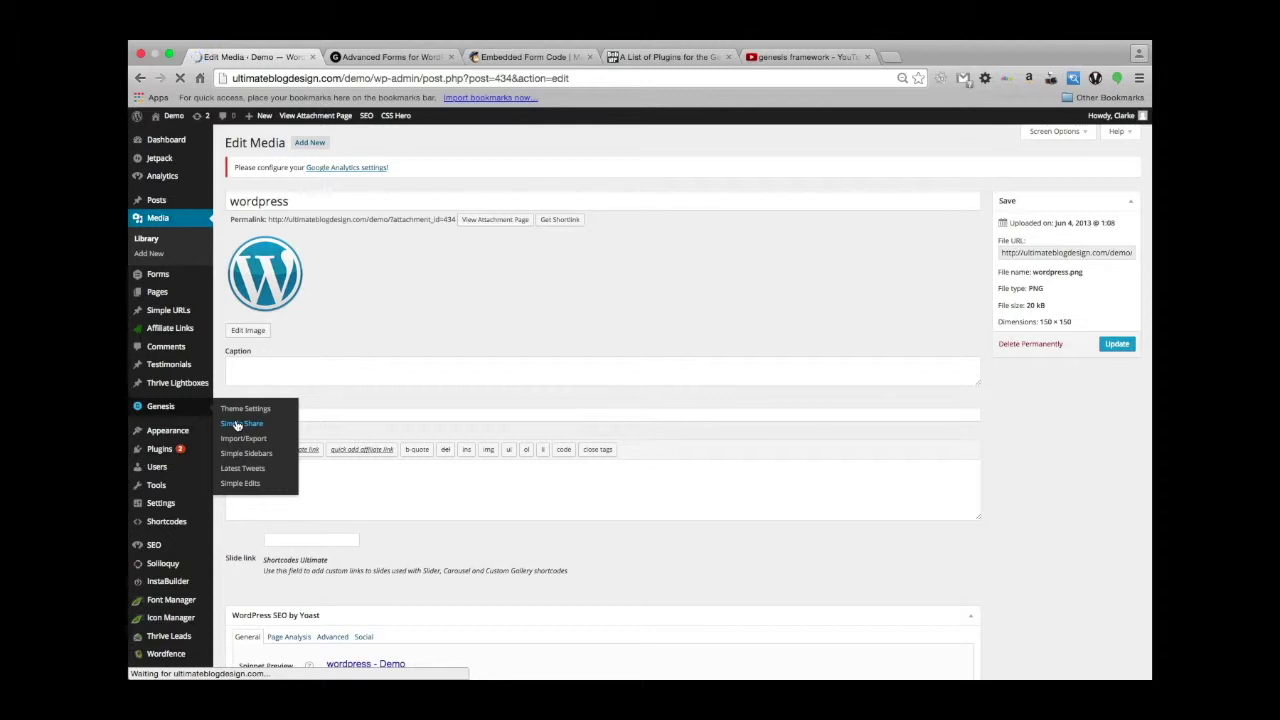
Step: Paste the copied wordpress.png URL as Pinterest's default image URL and save the settings
scroll(721, 617, down, 3)
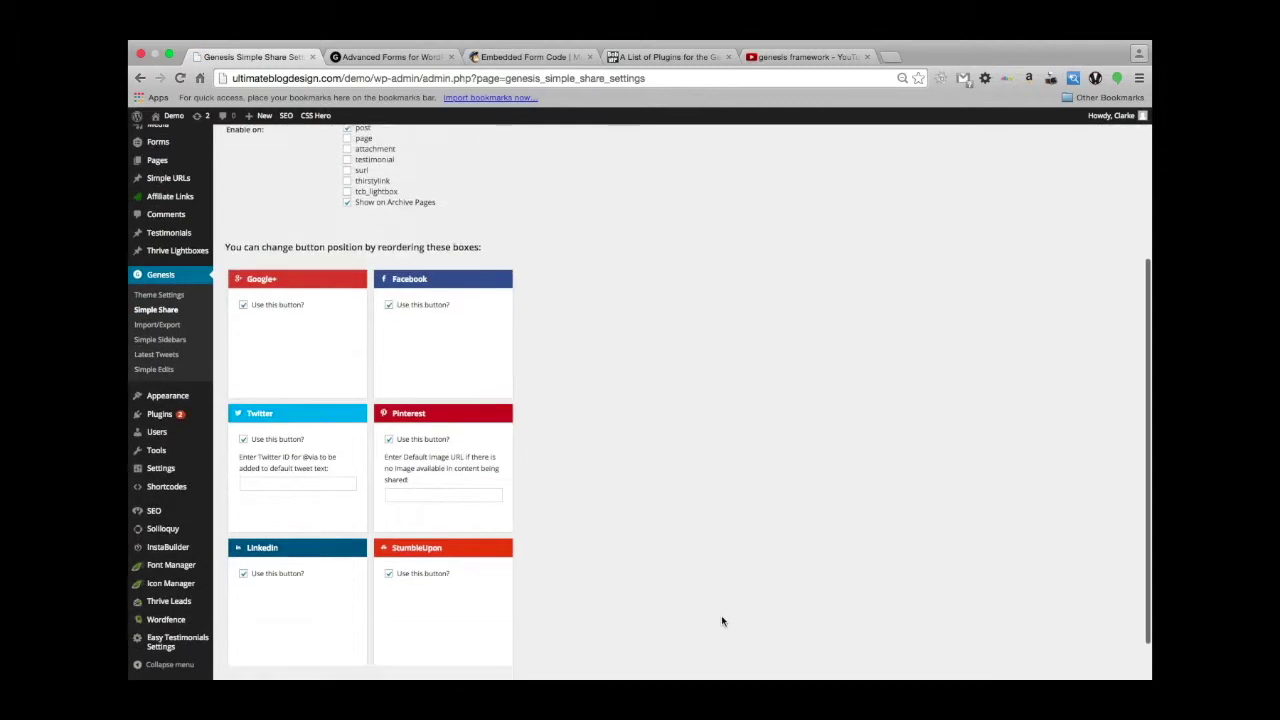
click(452, 497)
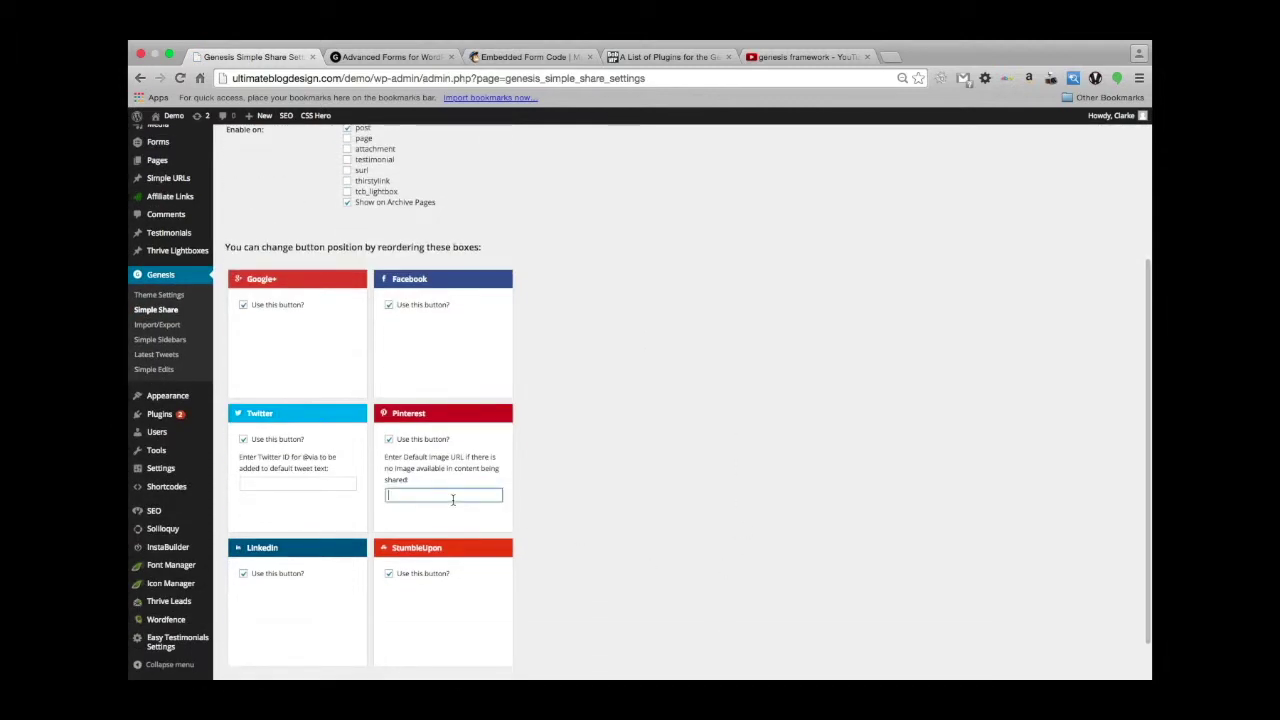
right_click(452, 497)
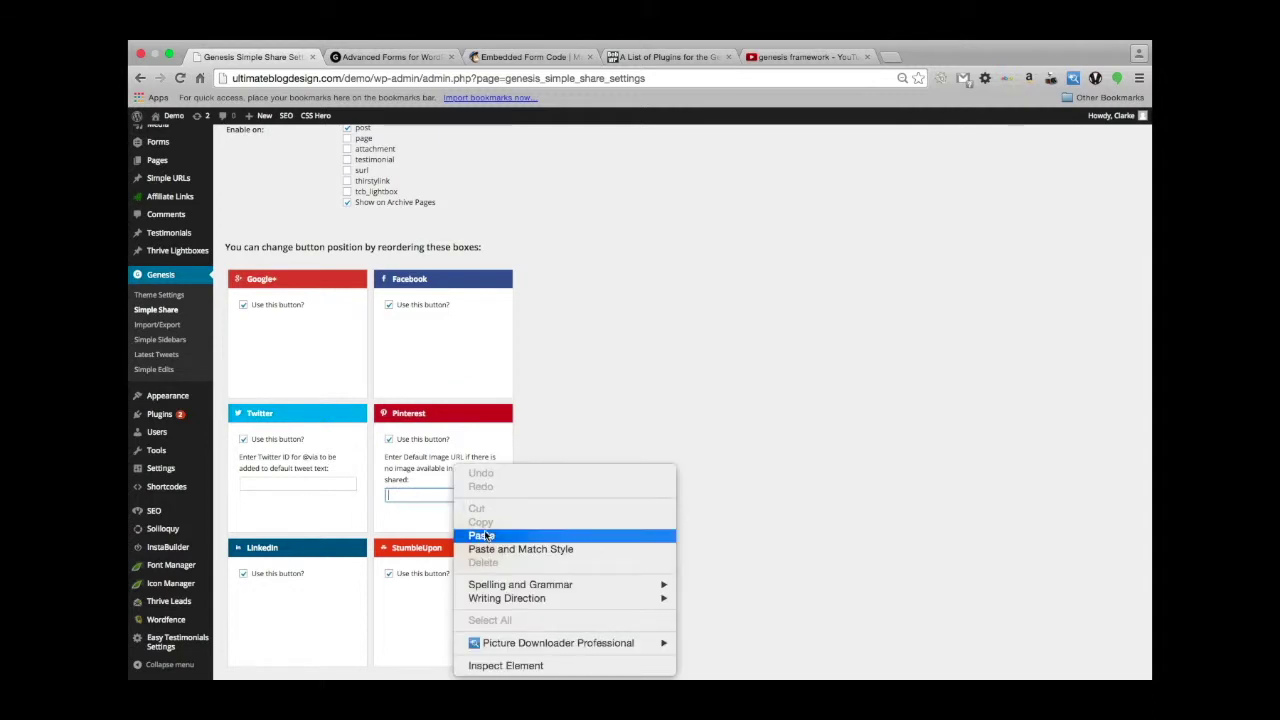
click(486, 537)
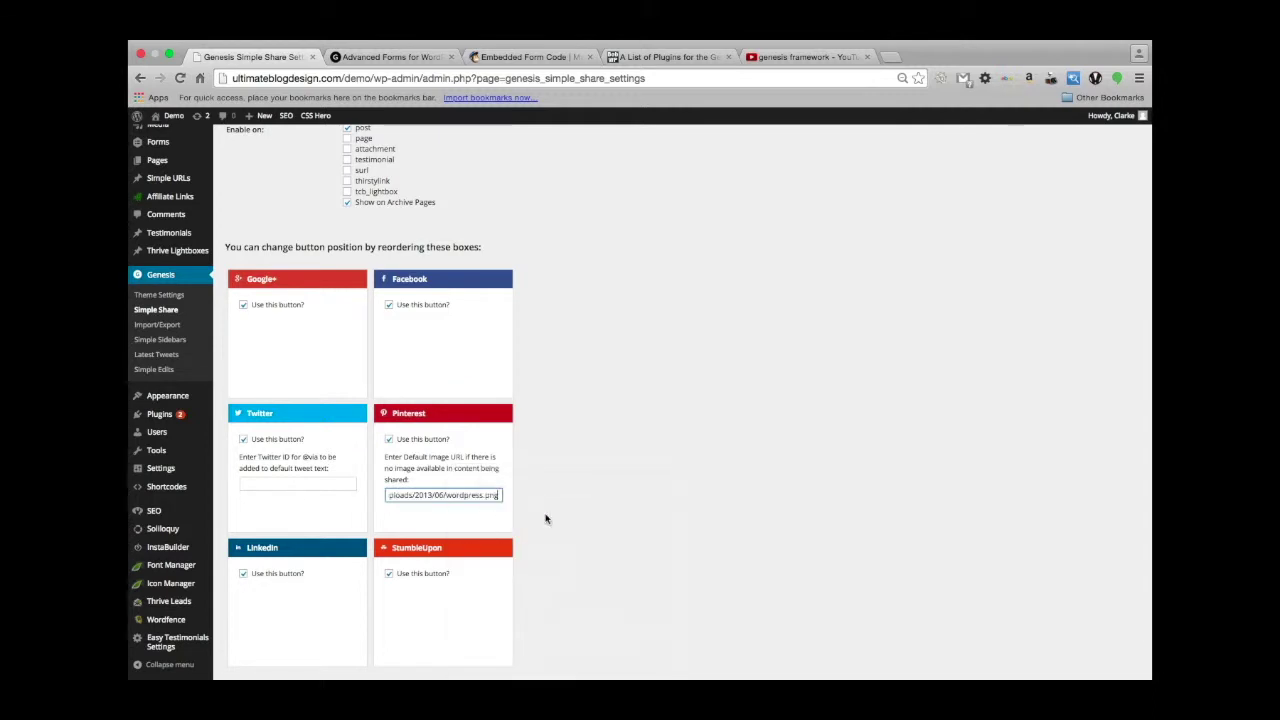
scroll(607, 556, down, 1)
scroll(610, 560, down, 2)
click(252, 638)
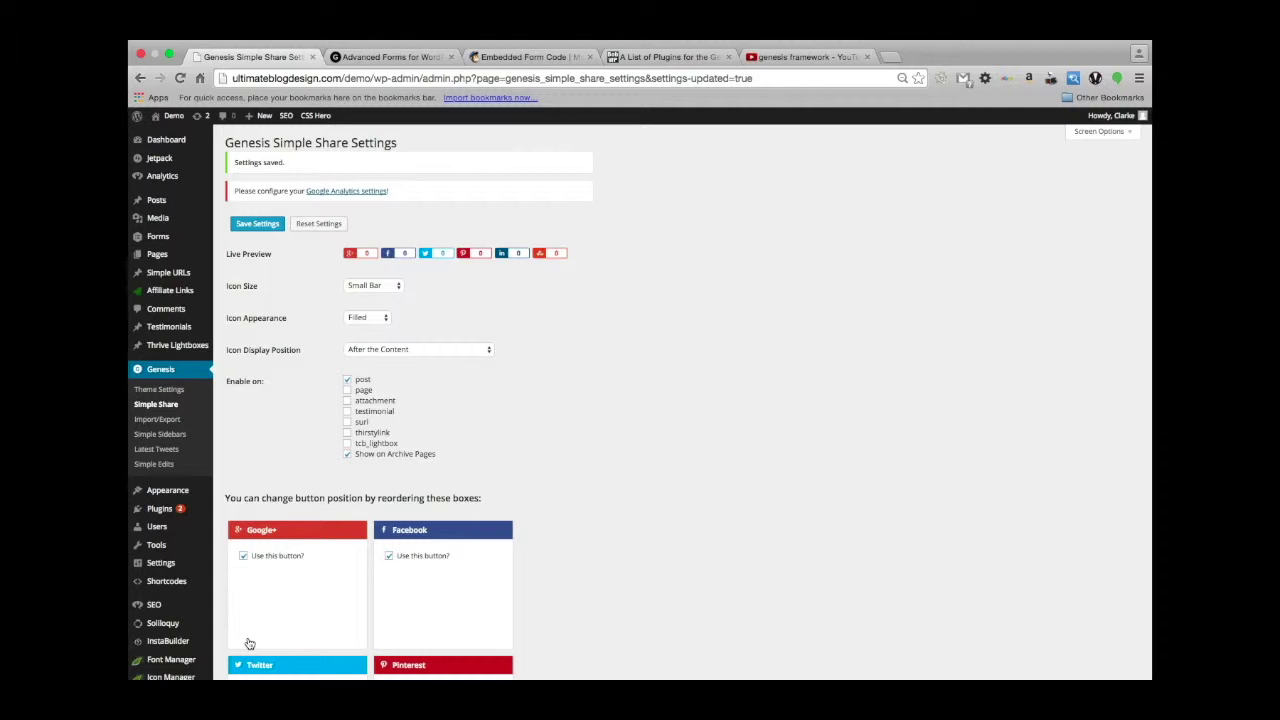
Step: Review the social network boxes with the Pinterest image URL and save the Simple Share settings again
scroll(602, 537, down, 4)
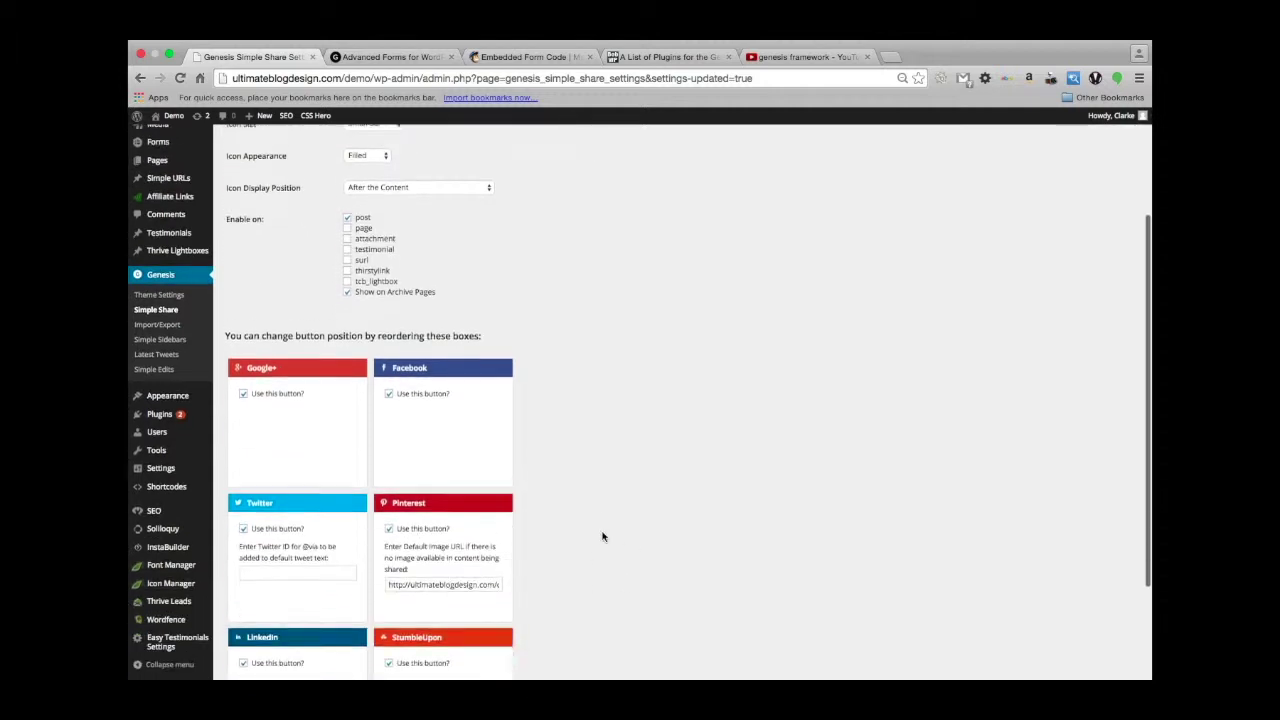
scroll(602, 537, down, 1)
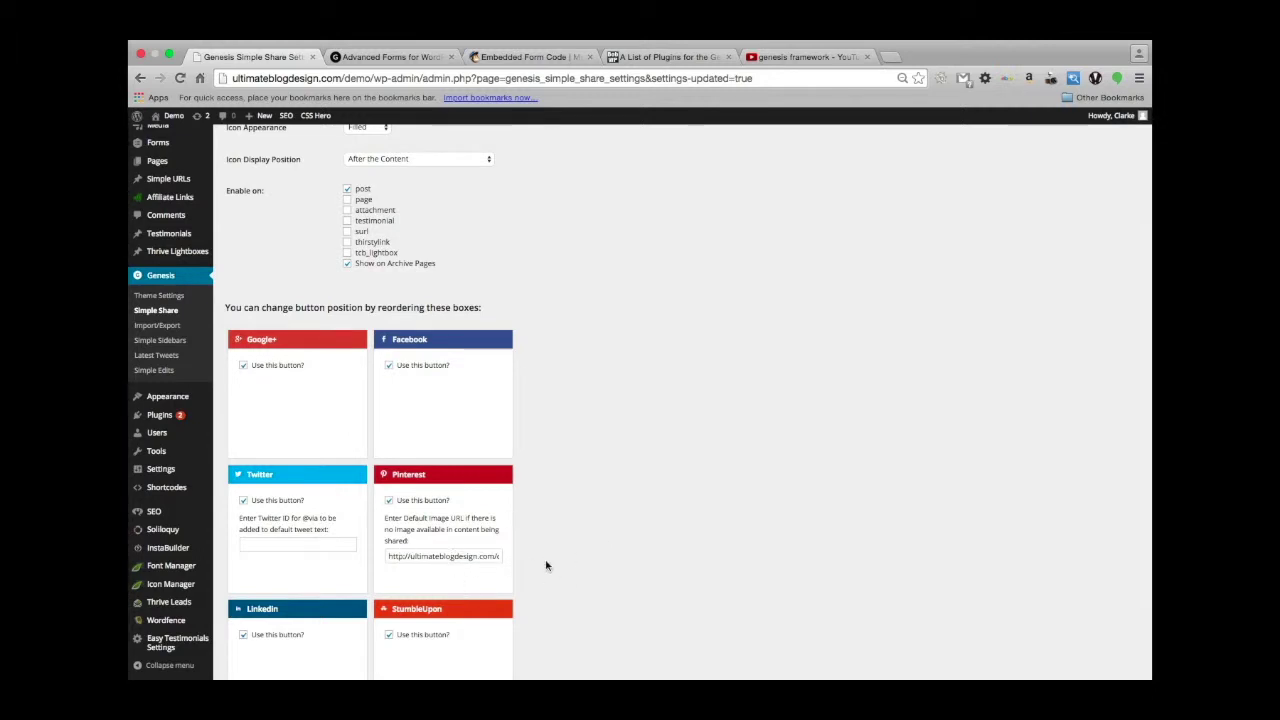
scroll(546, 566, down, 1)
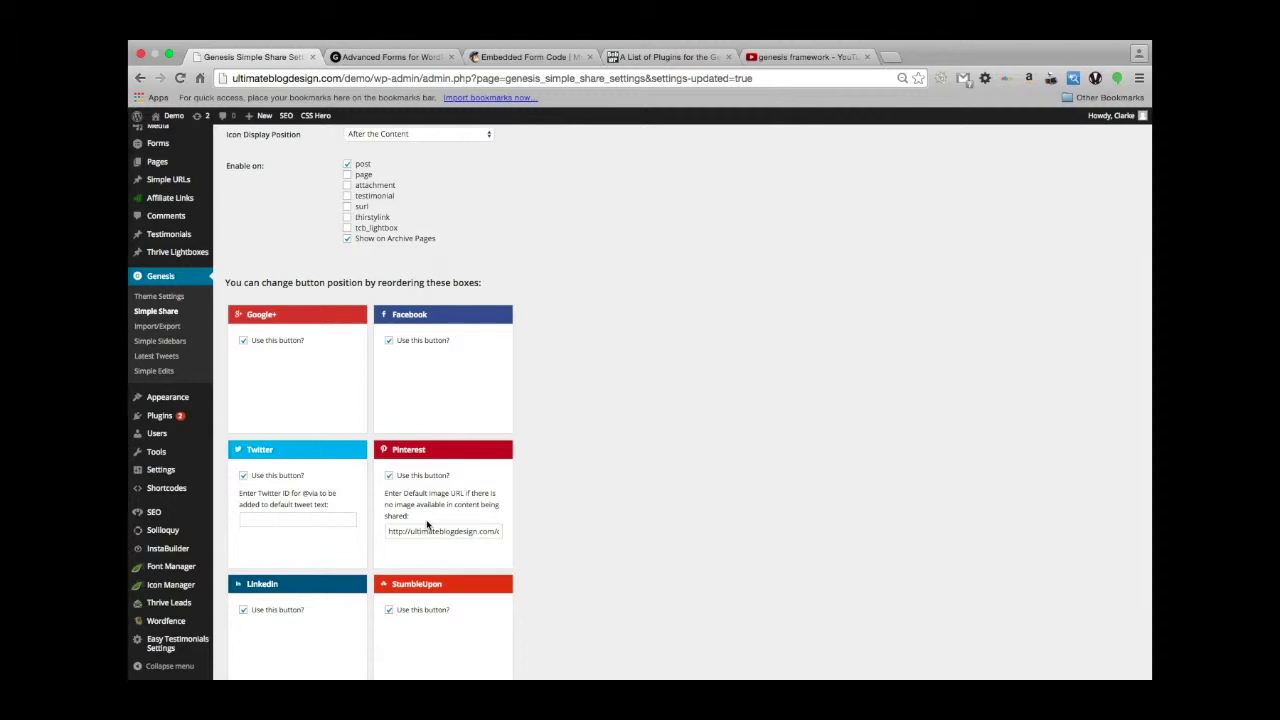
scroll(553, 541, down, 3)
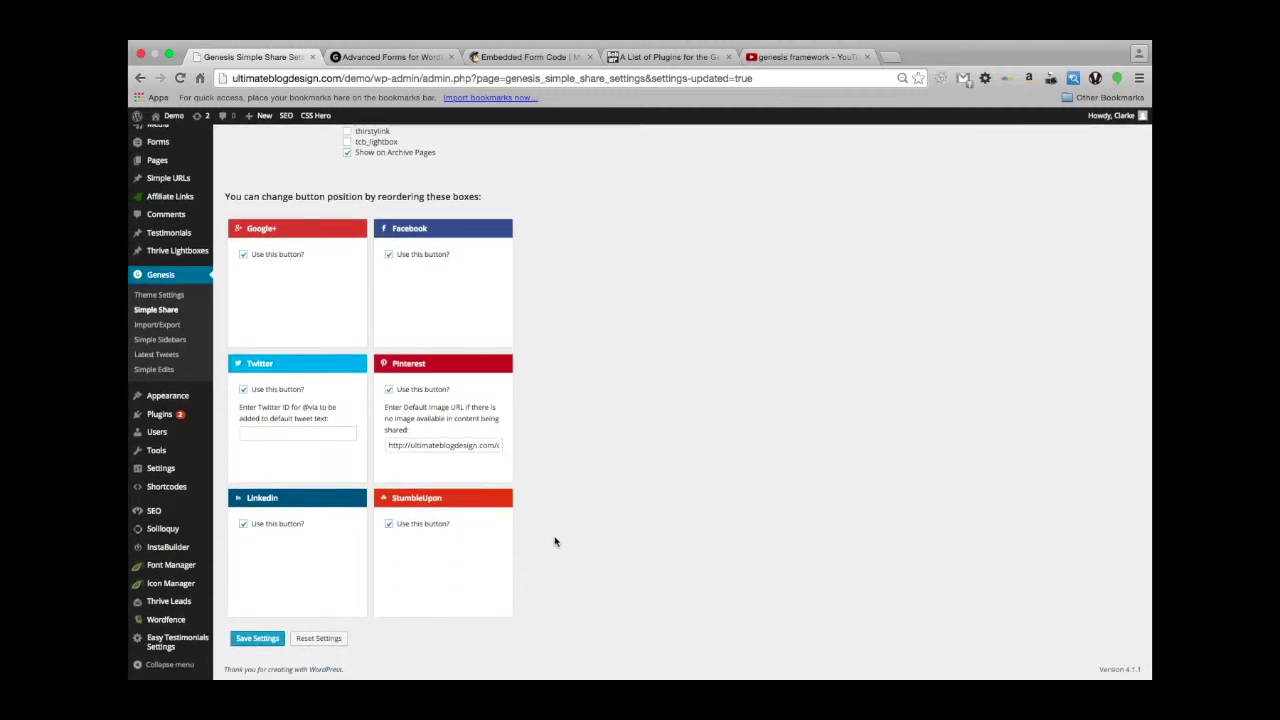
click(258, 639)
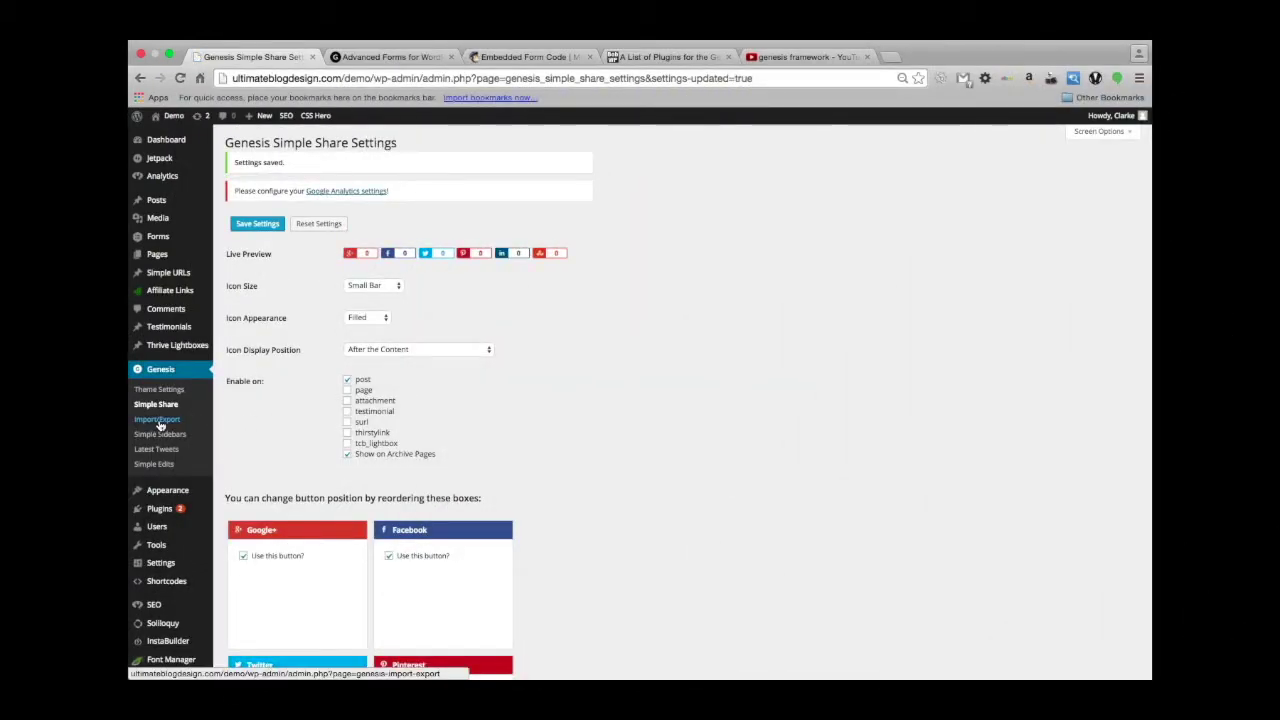
Step: In the Genesis Layout Extras settings, enable the Primary above Content and Header+Nav/Content/Sidebar additional layouts and save
click(147, 424)
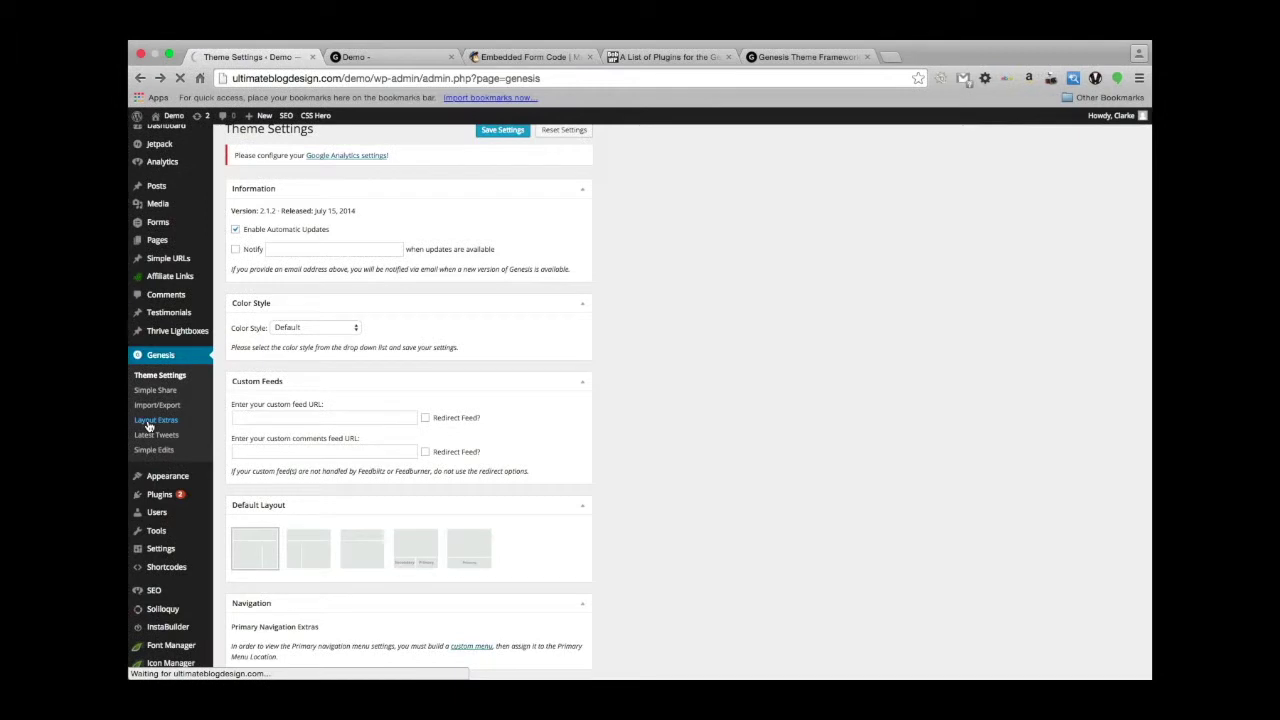
click(148, 426)
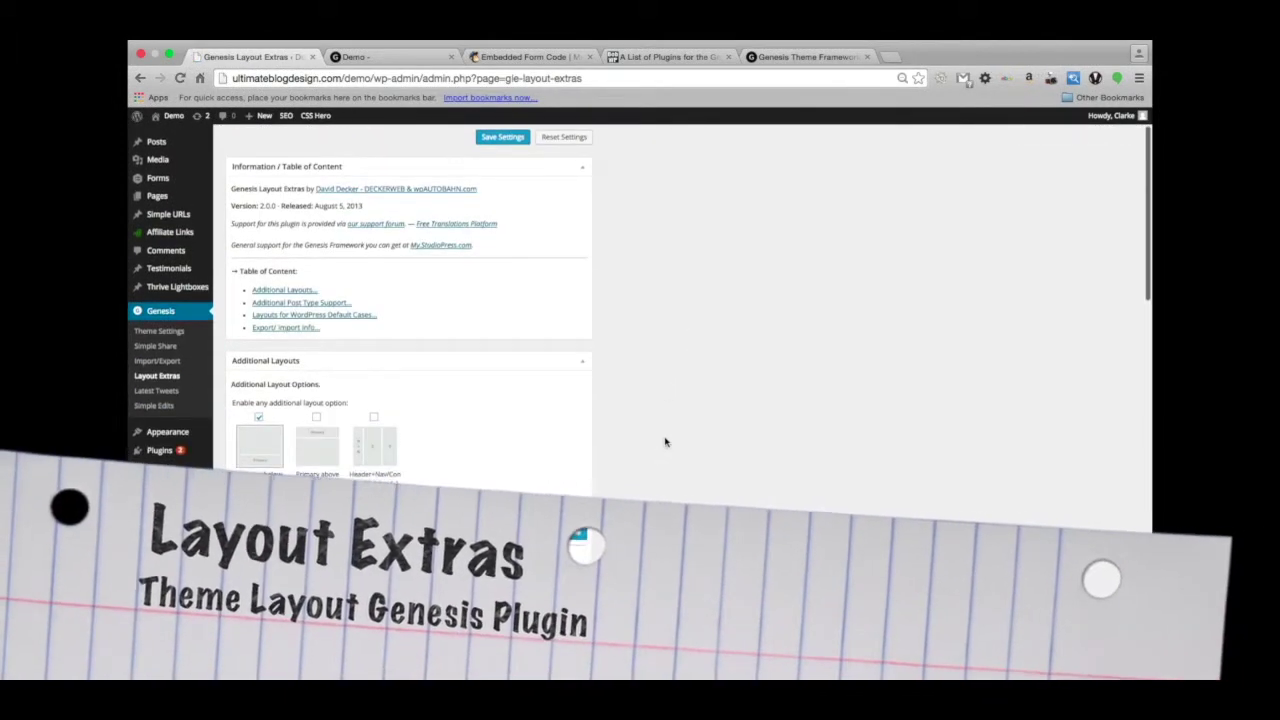
scroll(665, 442, down, 1)
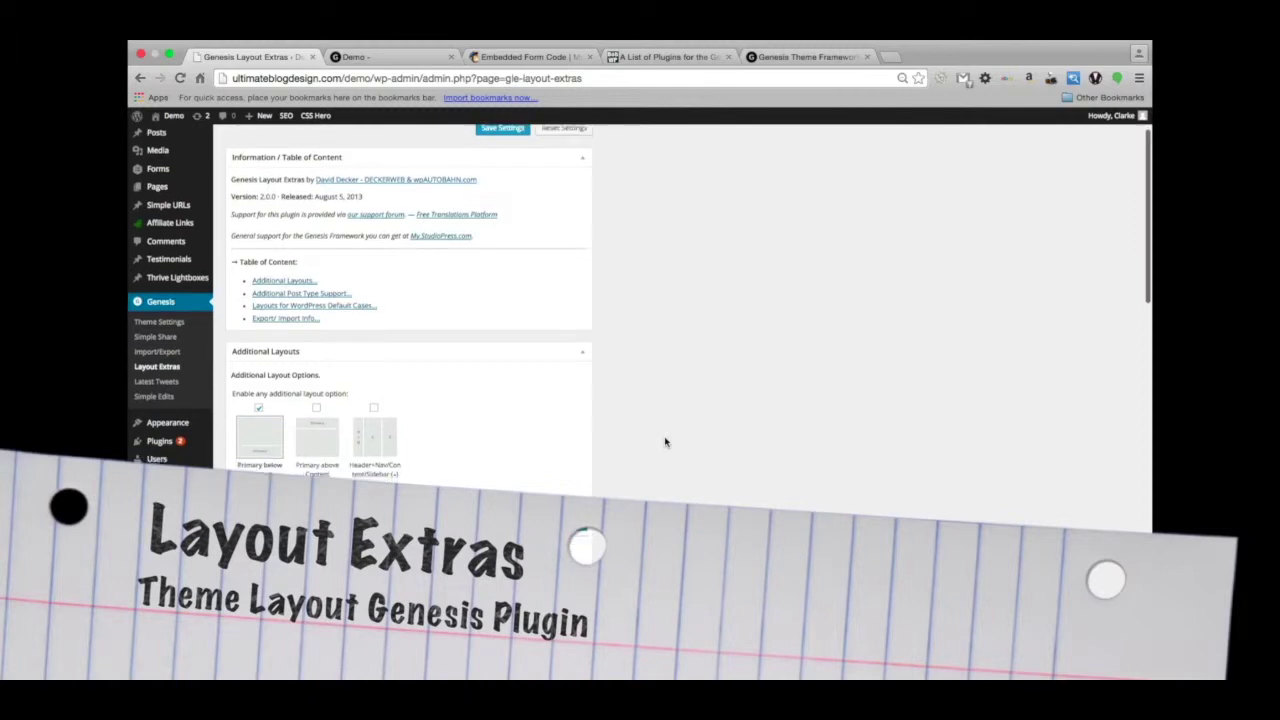
scroll(665, 442, down, 1)
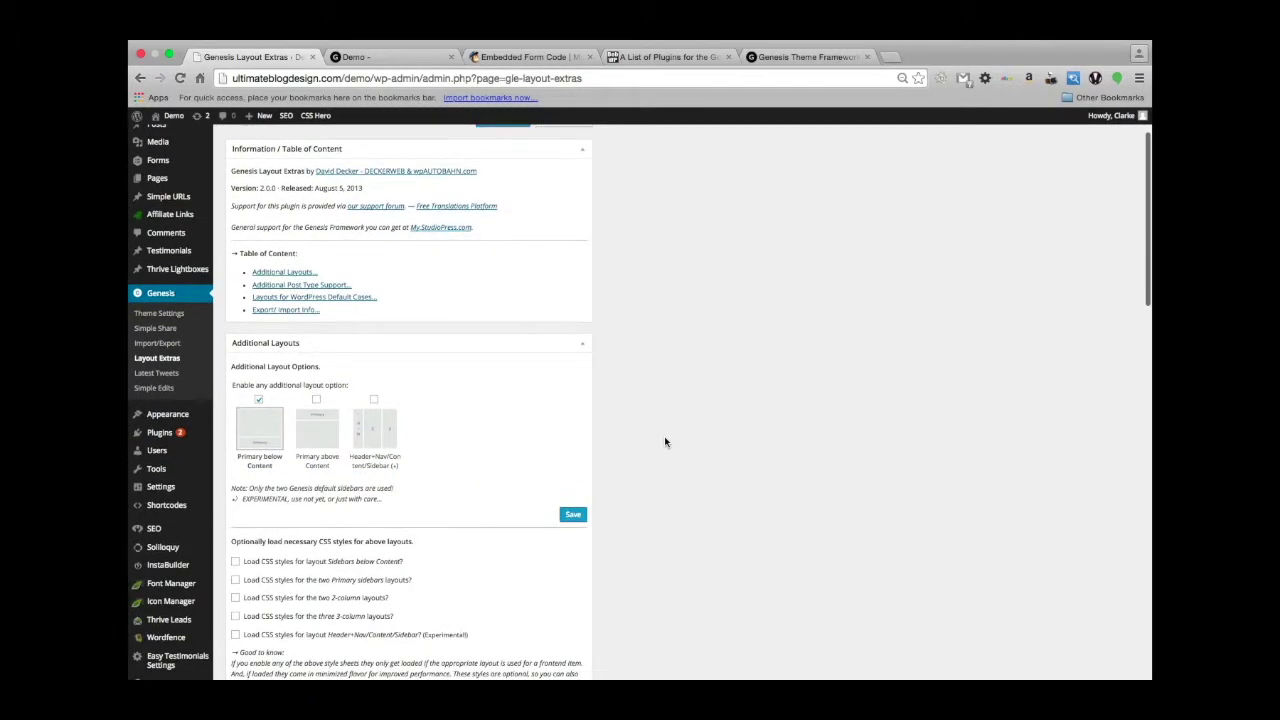
scroll(665, 442, down, 1)
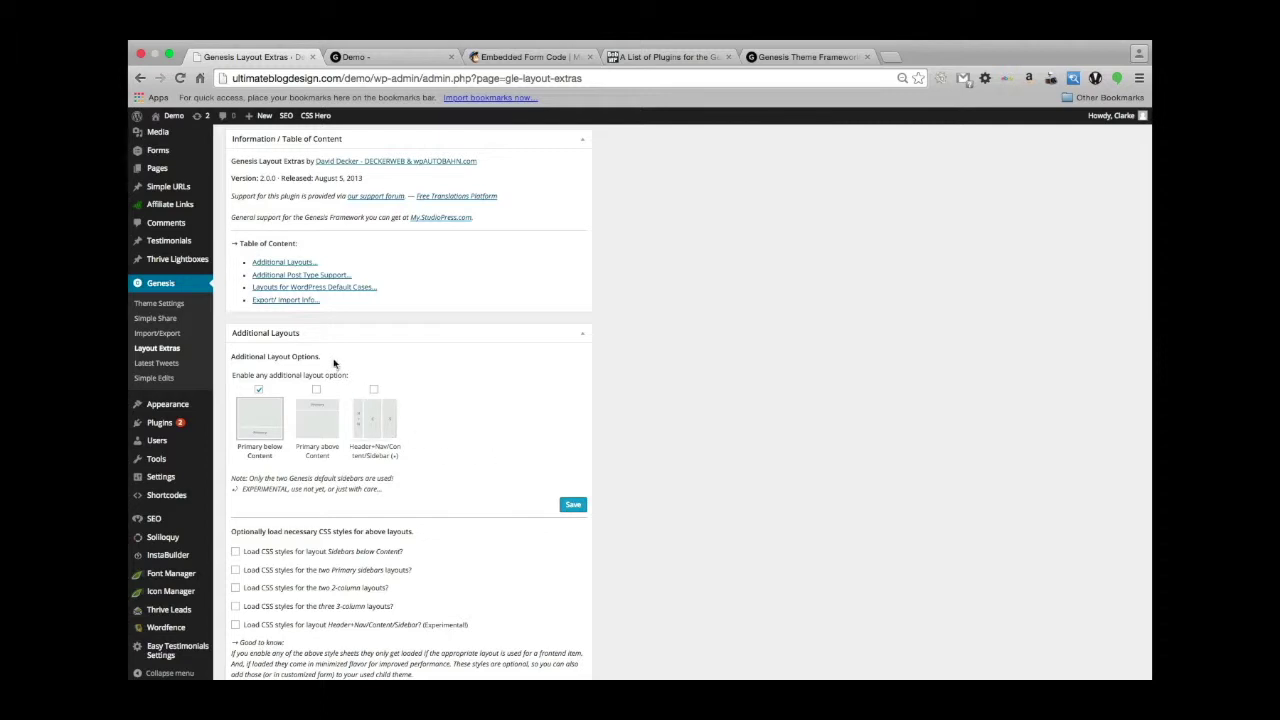
click(316, 389)
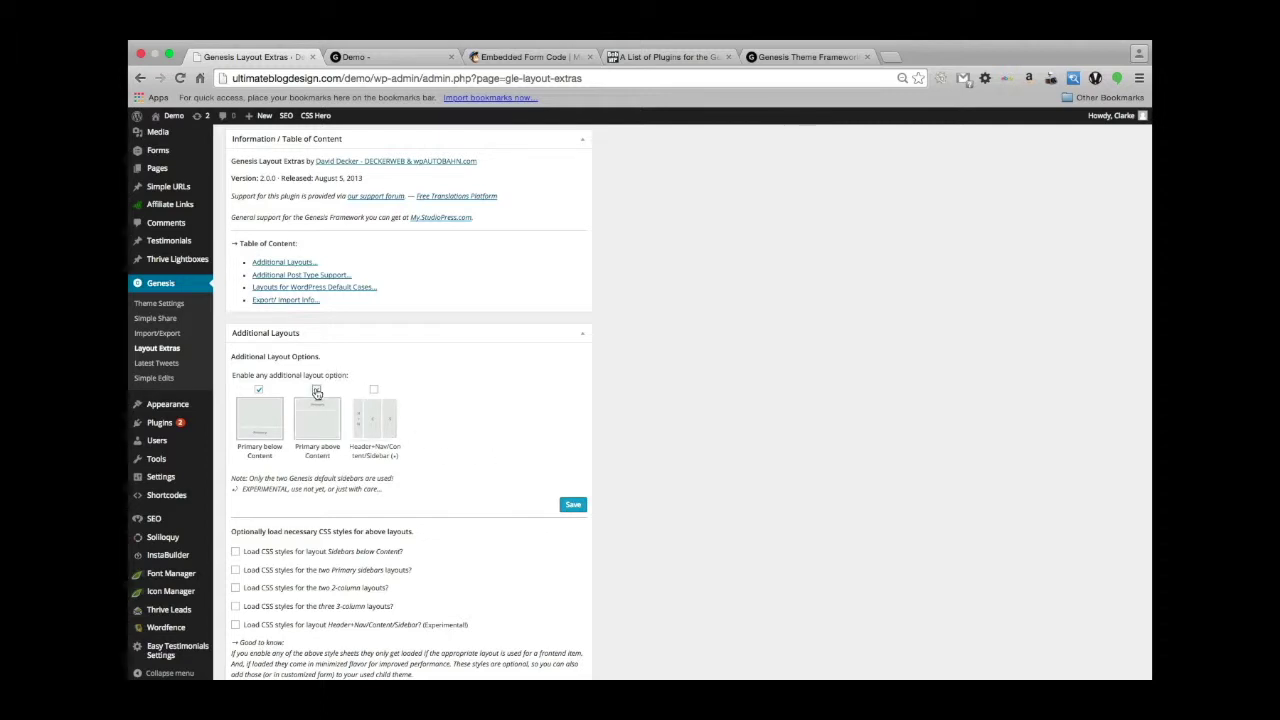
click(374, 390)
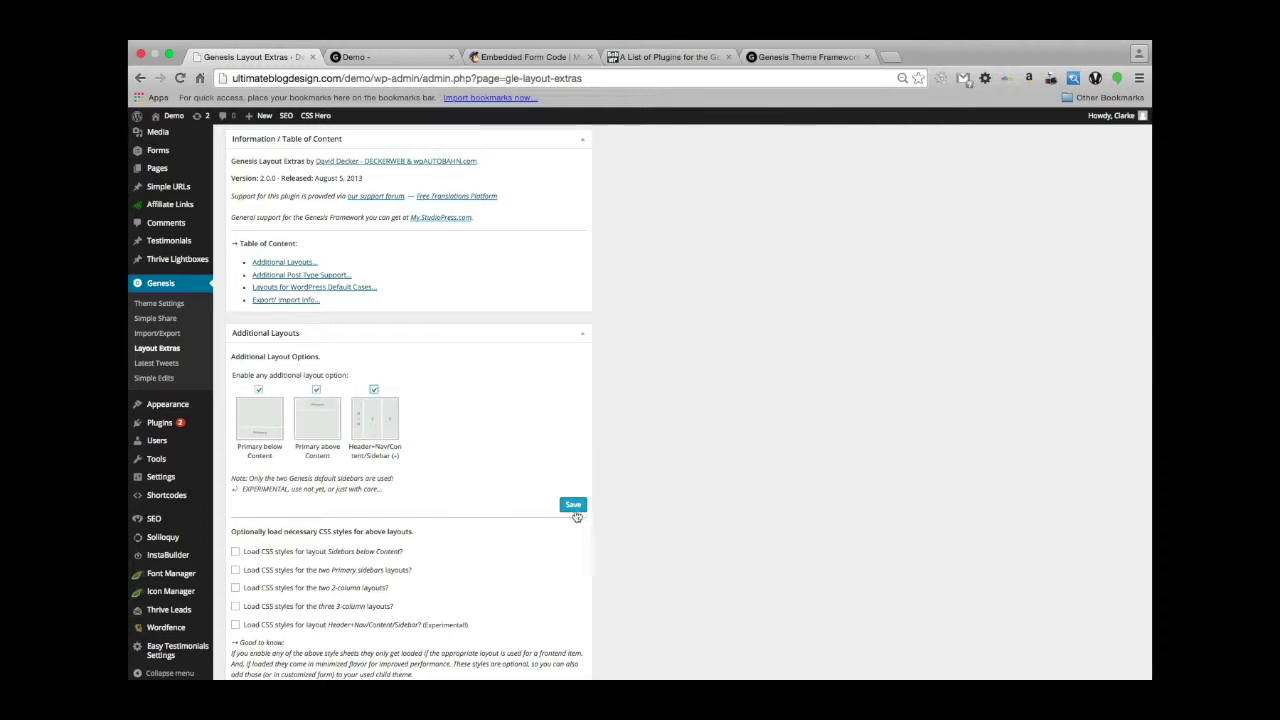
click(573, 506)
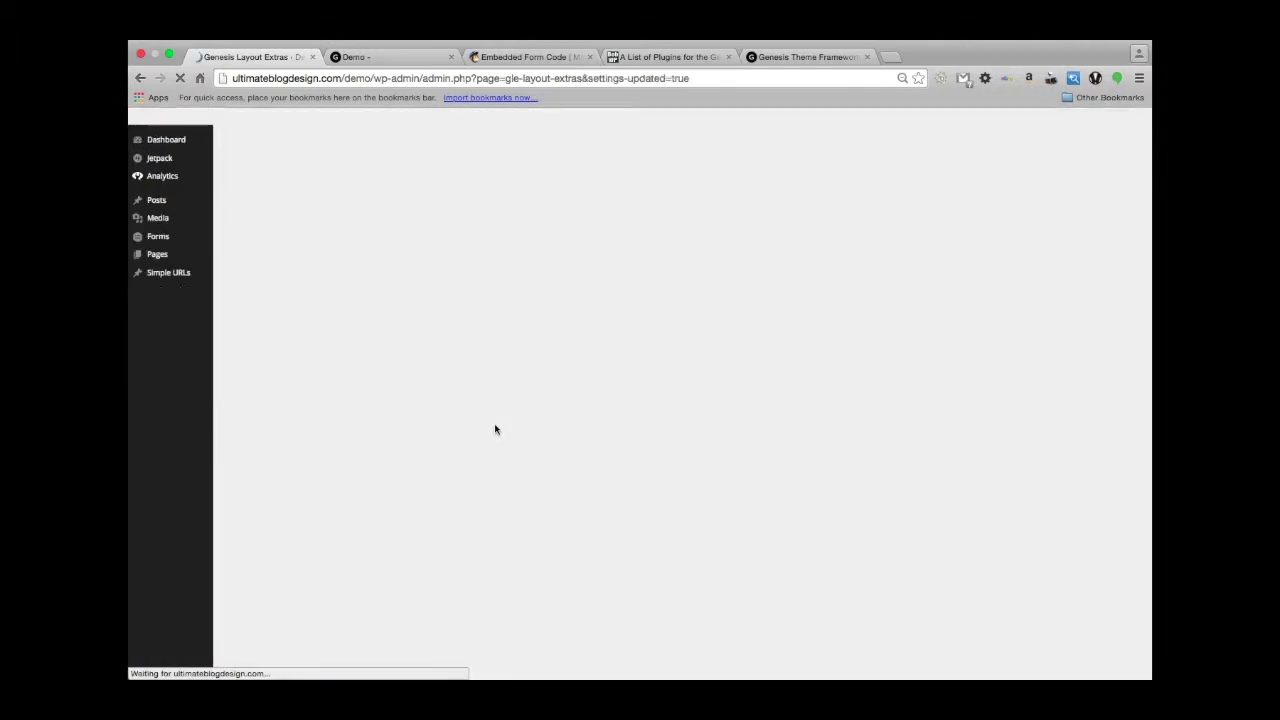
Step: Enable loading of the CSS styles for all five optional layout groups under Additional Layouts and save
scroll(684, 477, down, 3)
scroll(684, 477, down, 3)
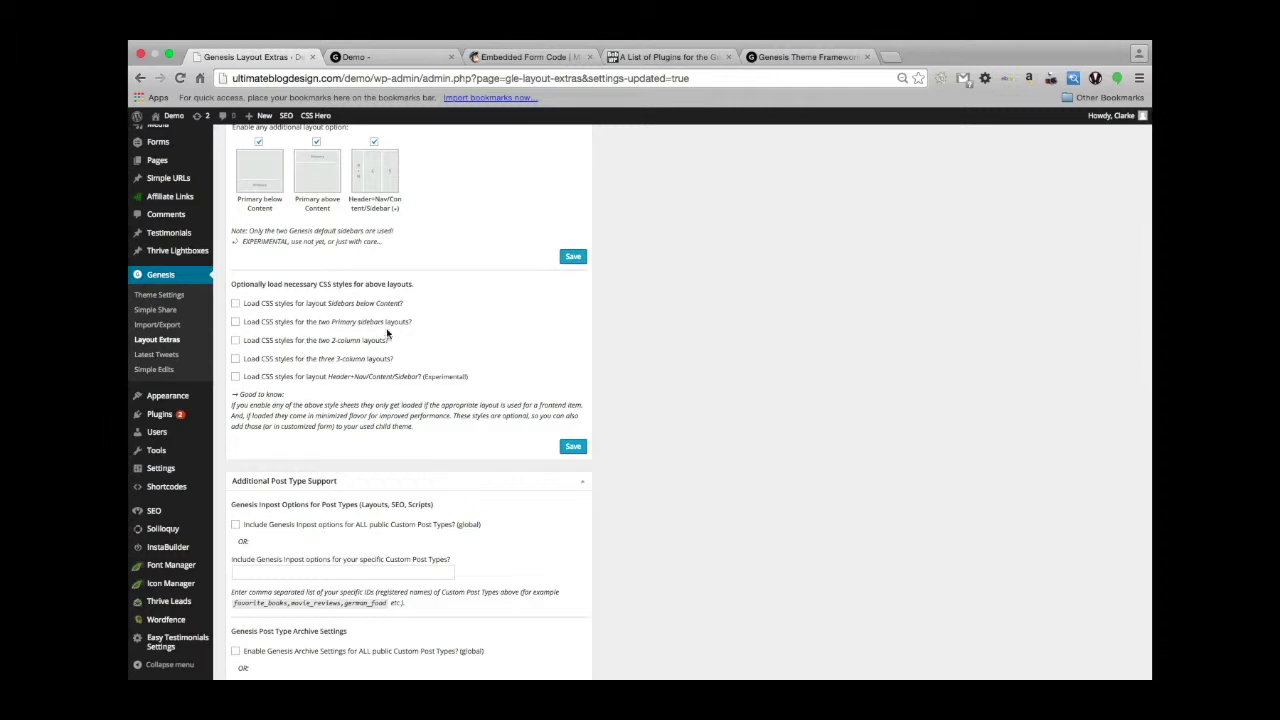
click(236, 304)
click(236, 322)
click(236, 359)
click(236, 377)
click(571, 447)
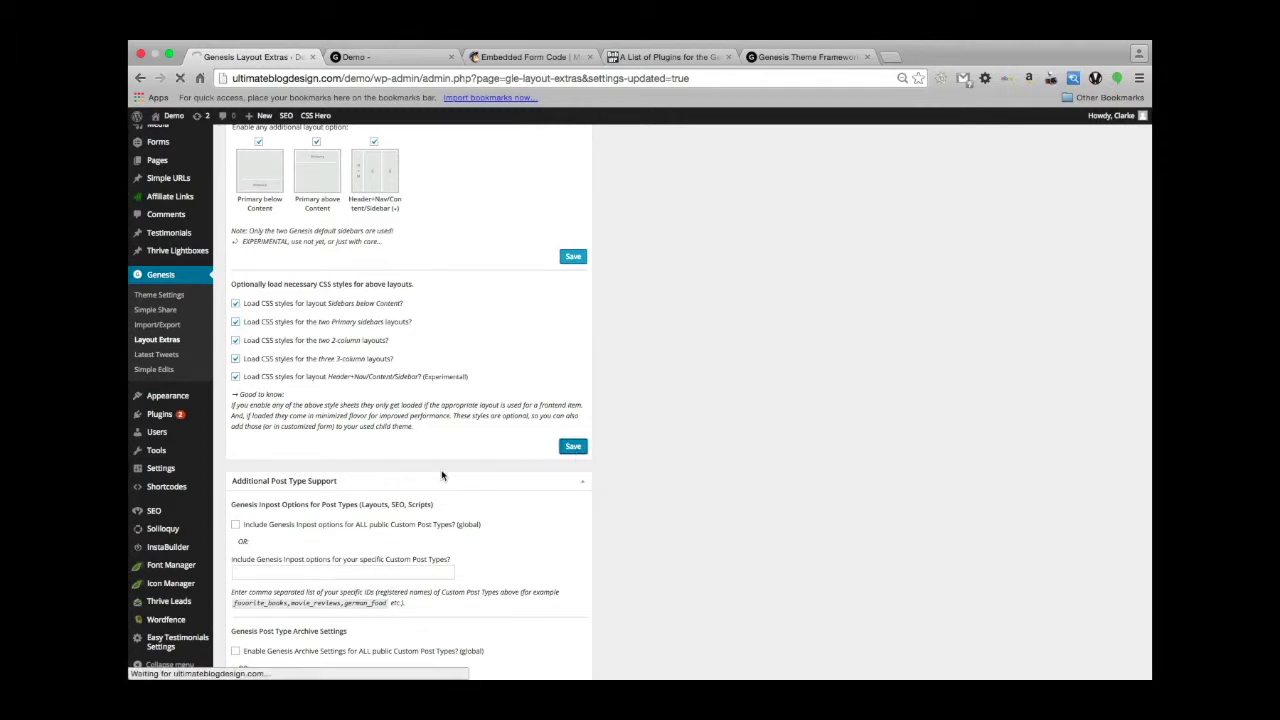
Step: Under Additional Post Type Support, enable the Genesis Inpost options and Genesis Archive Settings for all public custom post types
scroll(488, 527, down, 4)
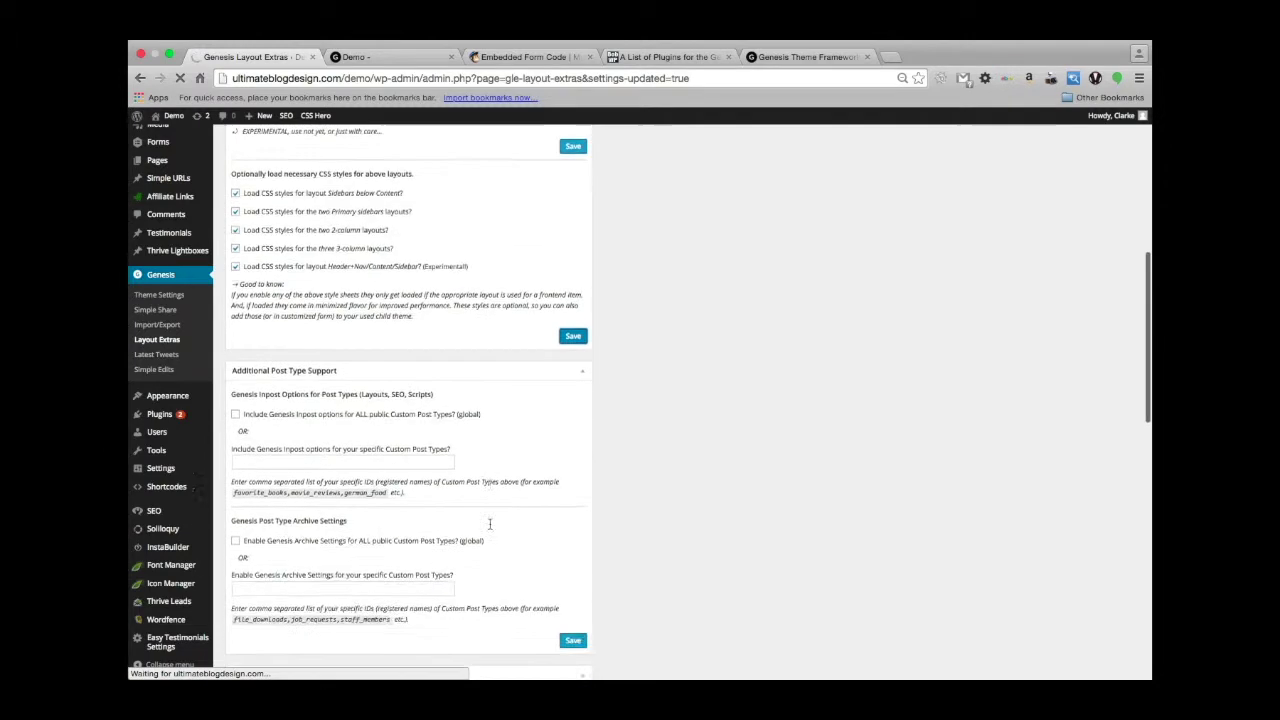
scroll(457, 495, down, 5)
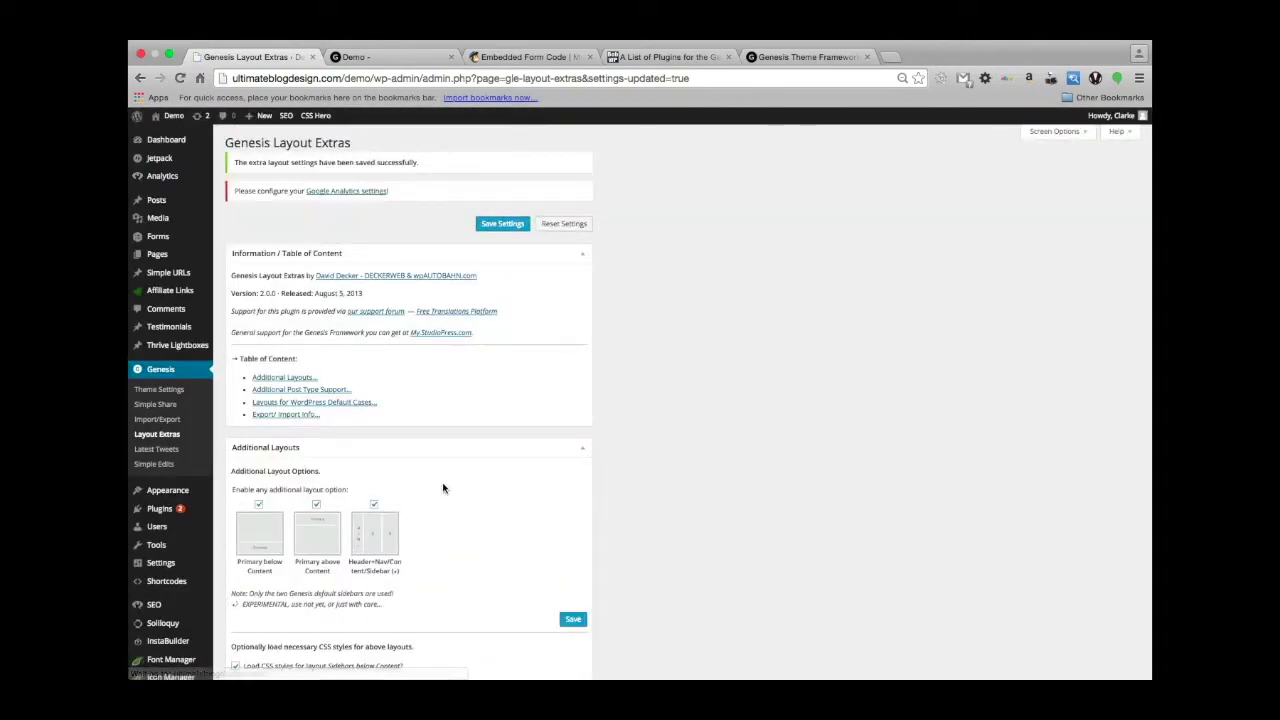
scroll(443, 484, down, 5)
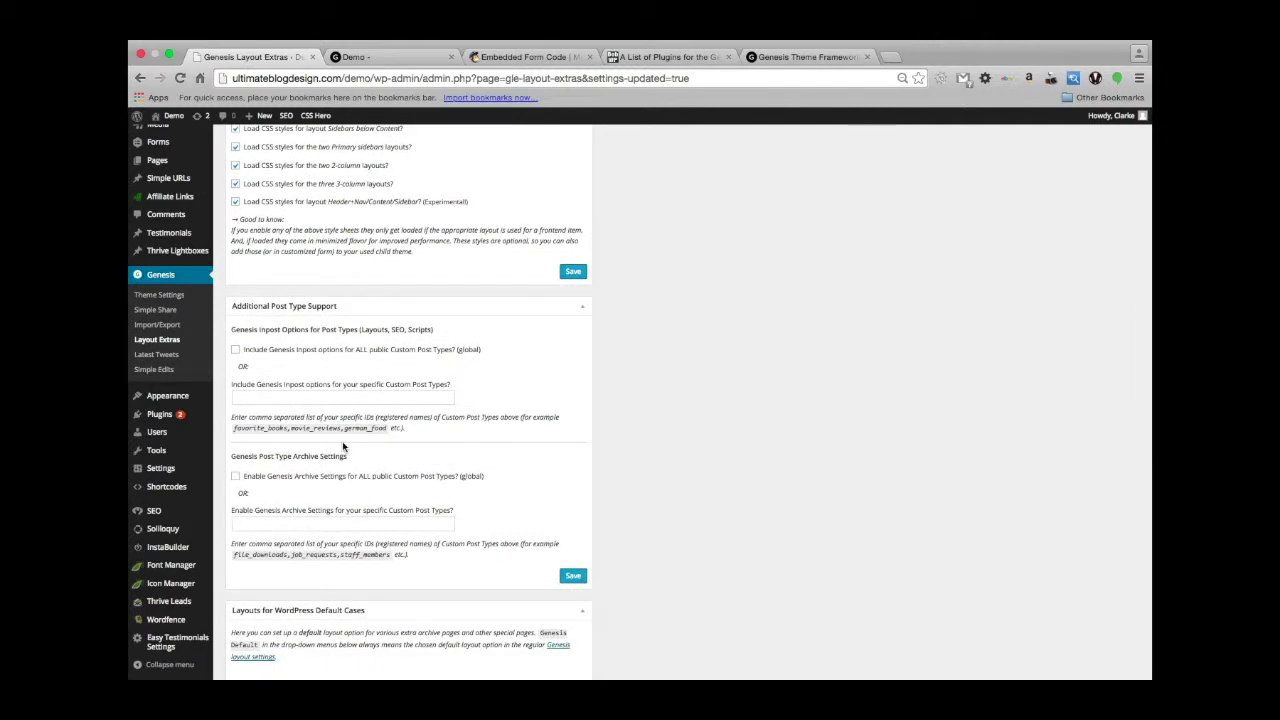
scroll(342, 447, down, 1)
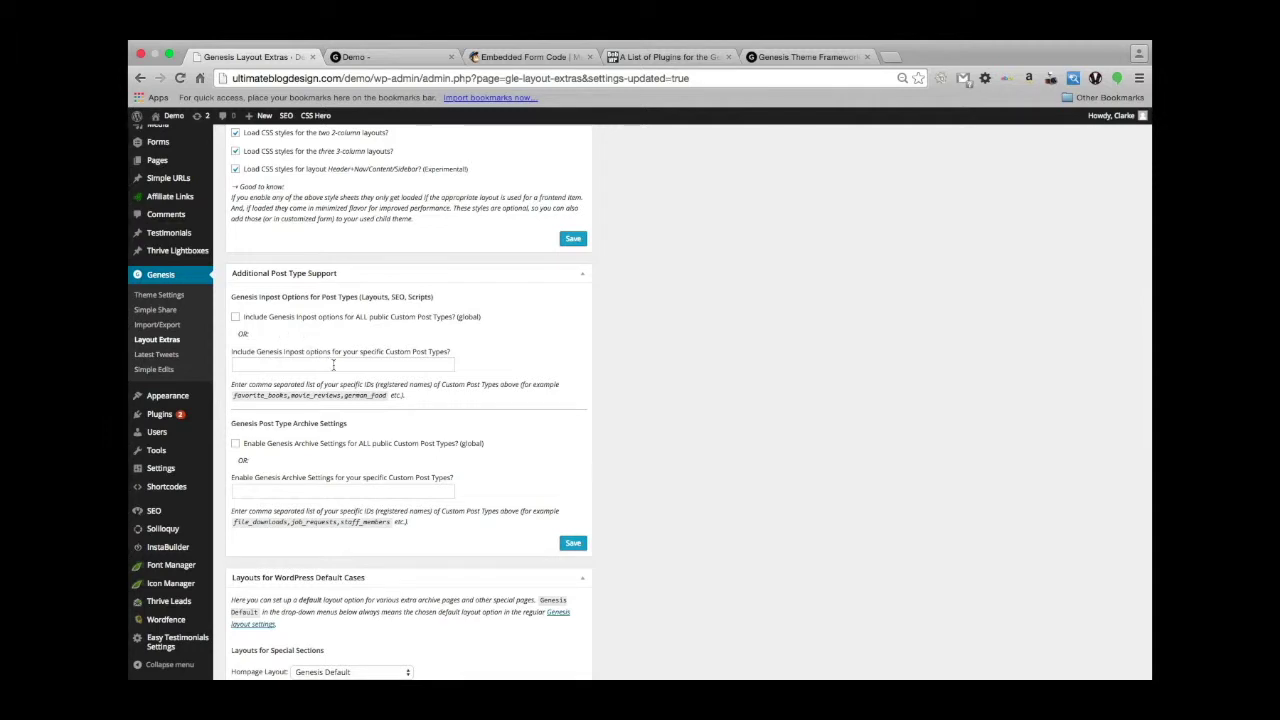
scroll(333, 365, down, 1)
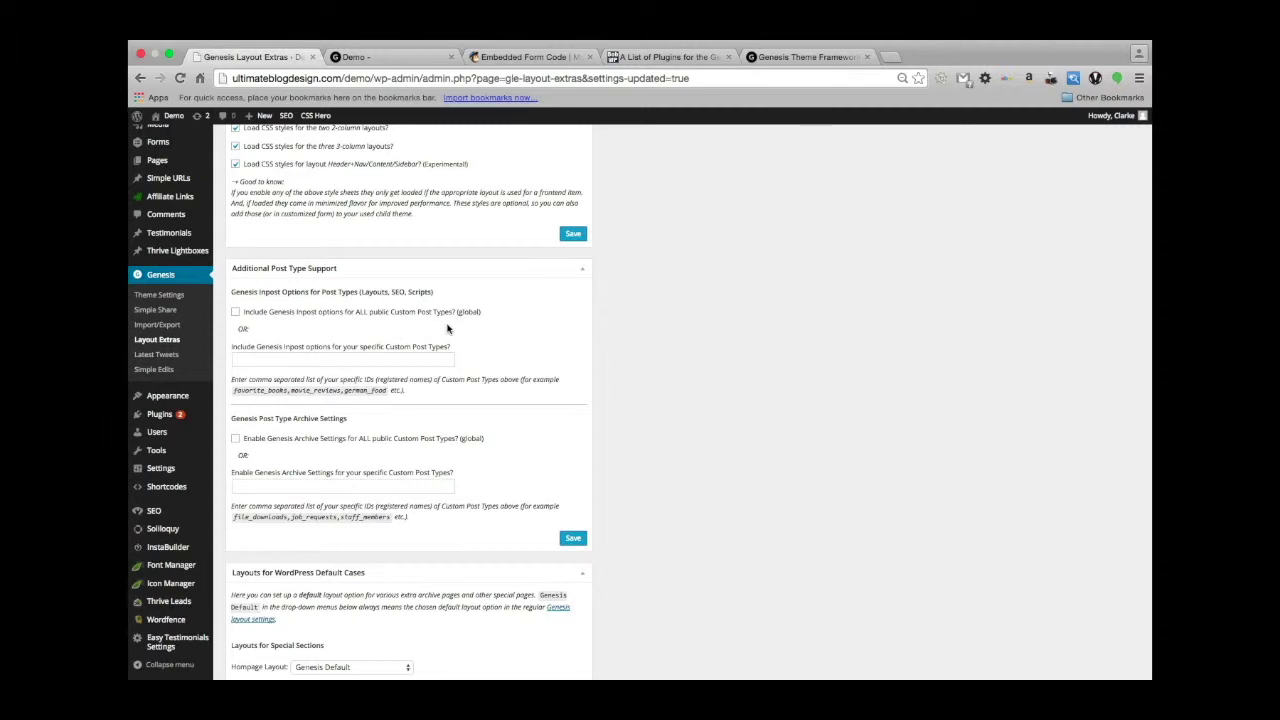
scroll(290, 340, down, 3)
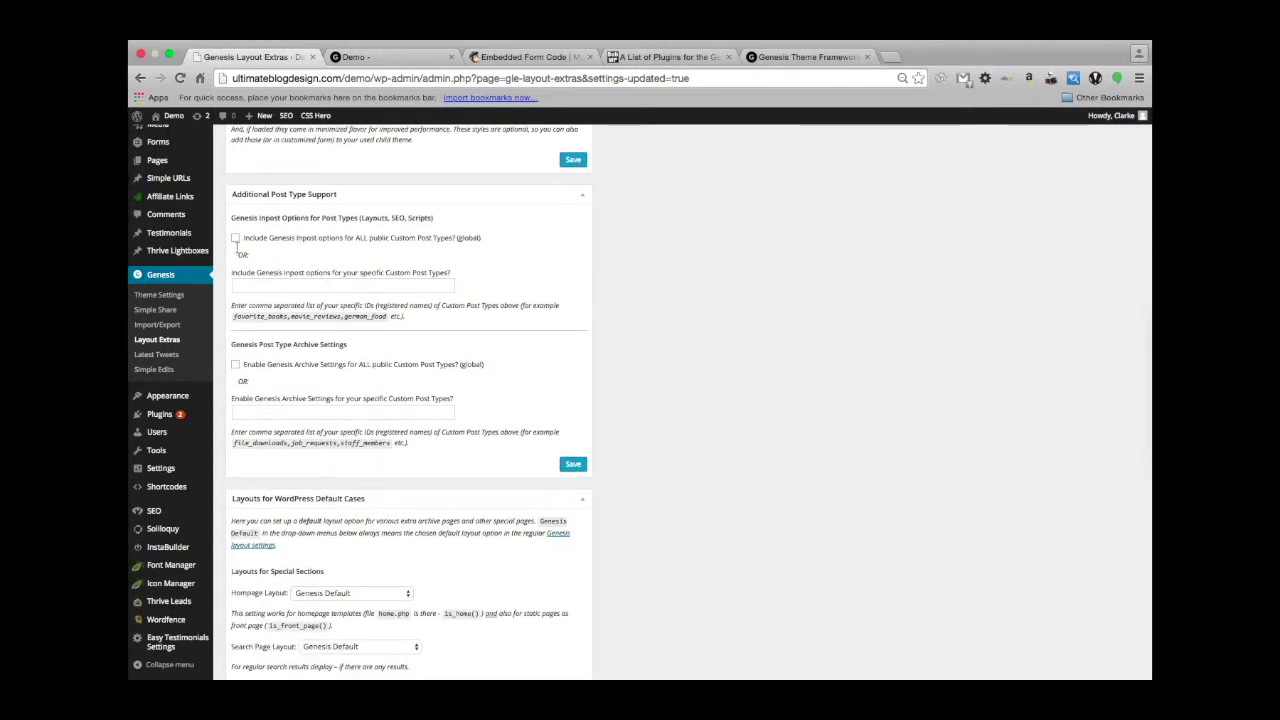
click(236, 239)
scroll(268, 378, down, 1)
click(235, 338)
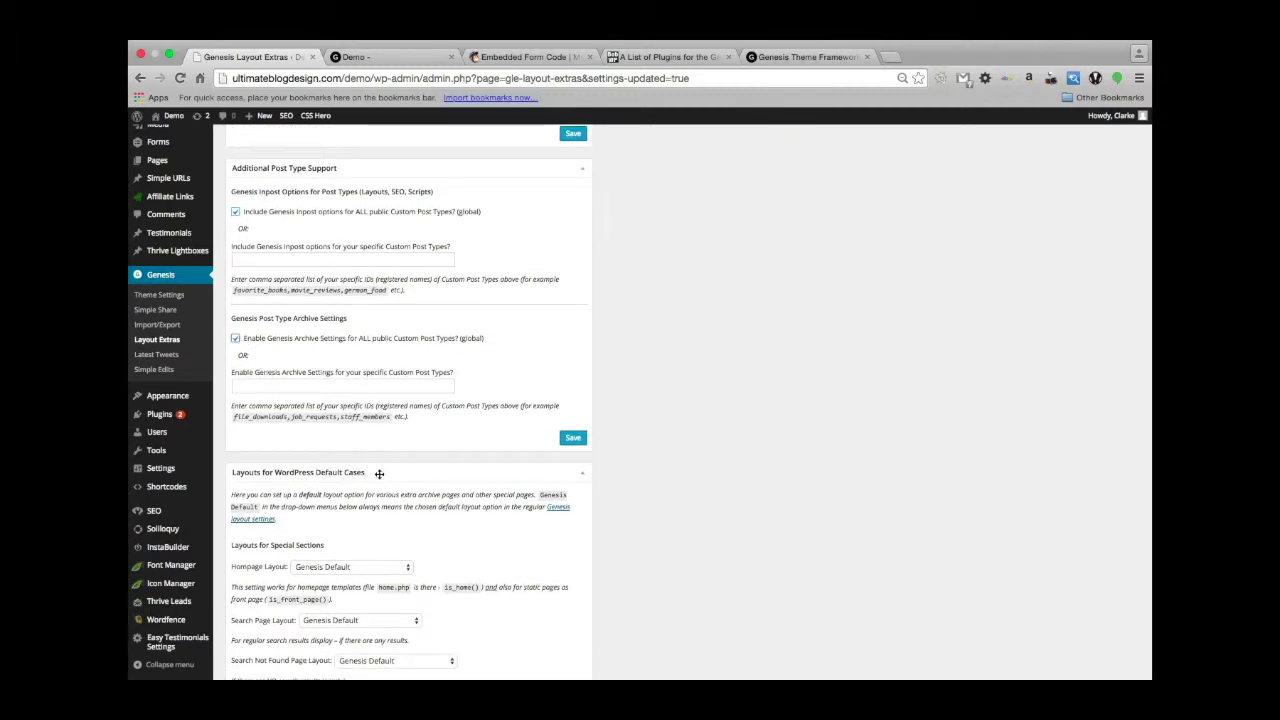
Step: Review the Layouts for WordPress Default Cases sections and the available Post Page Layout choices
scroll(379, 475, down, 6)
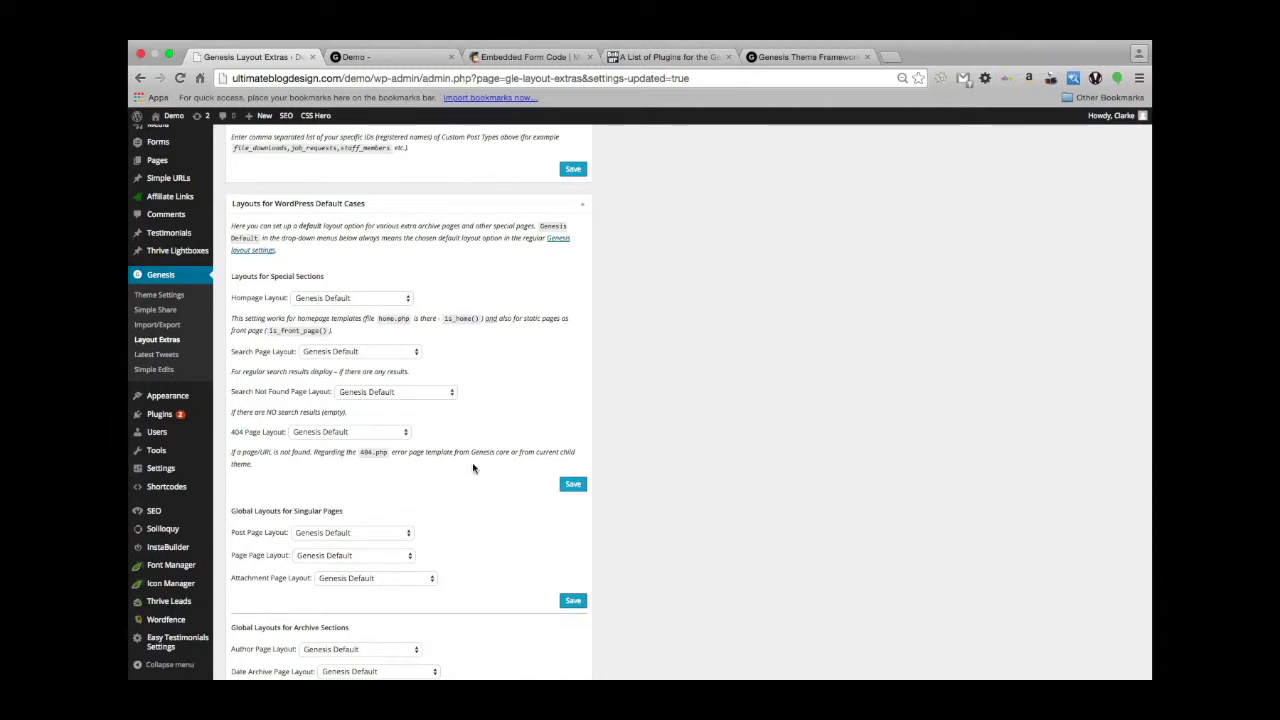
scroll(474, 468, down, 3)
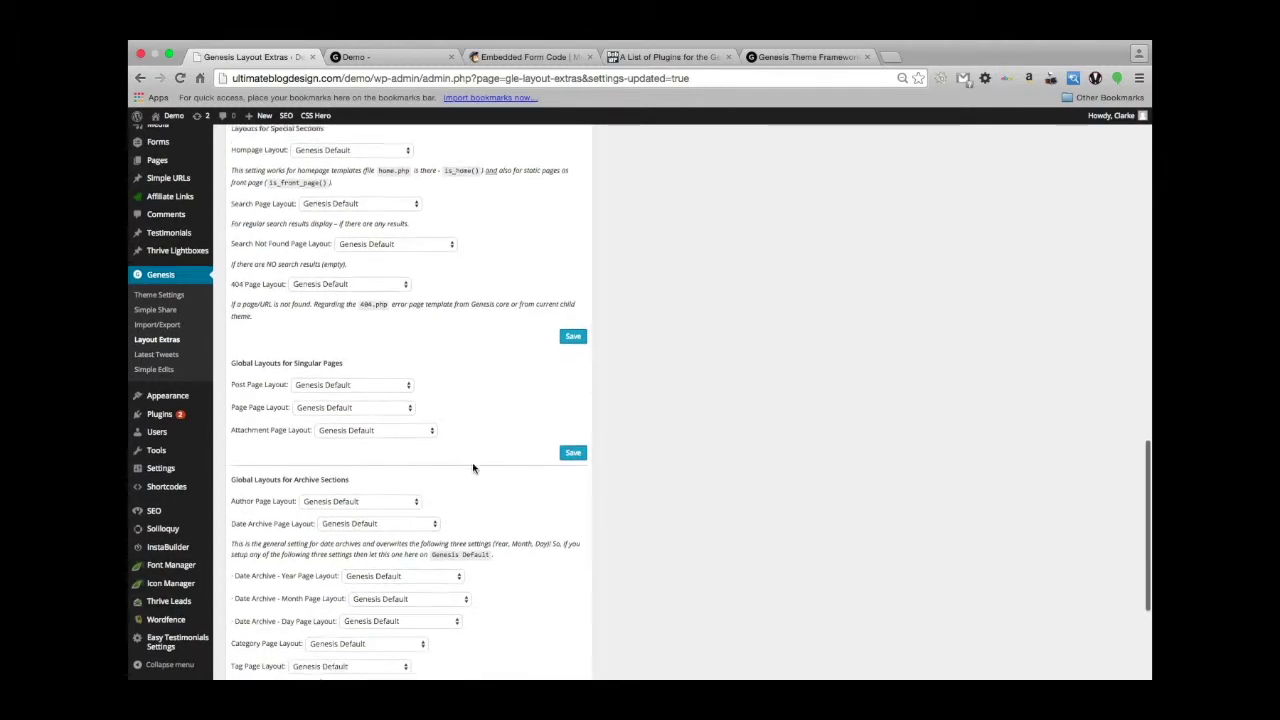
scroll(570, 360, down, 1)
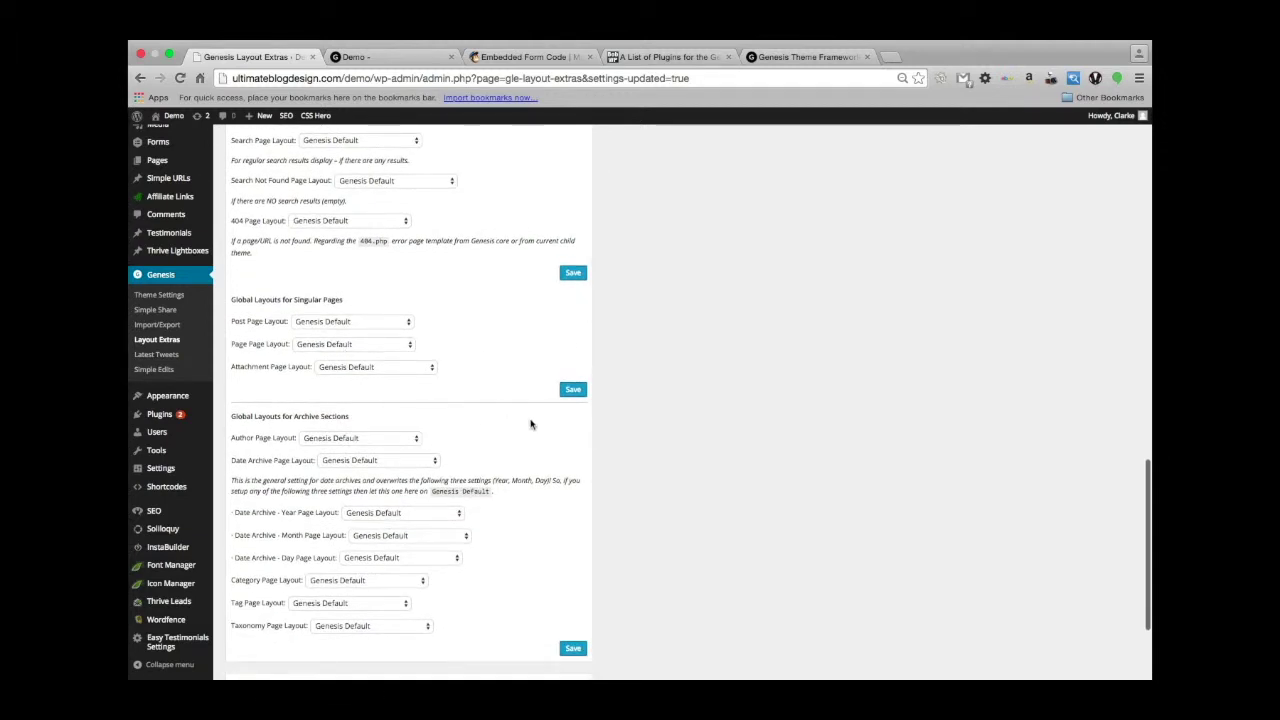
scroll(503, 409, down, 1)
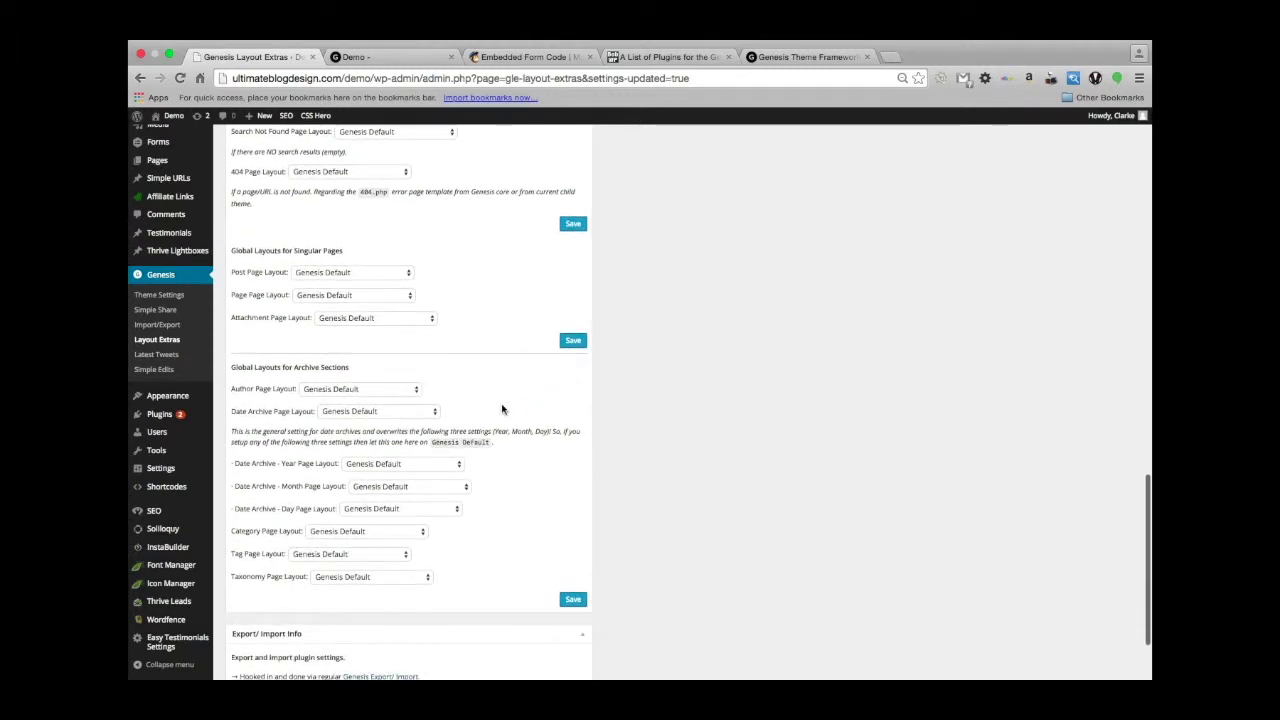
scroll(503, 409, down, 1)
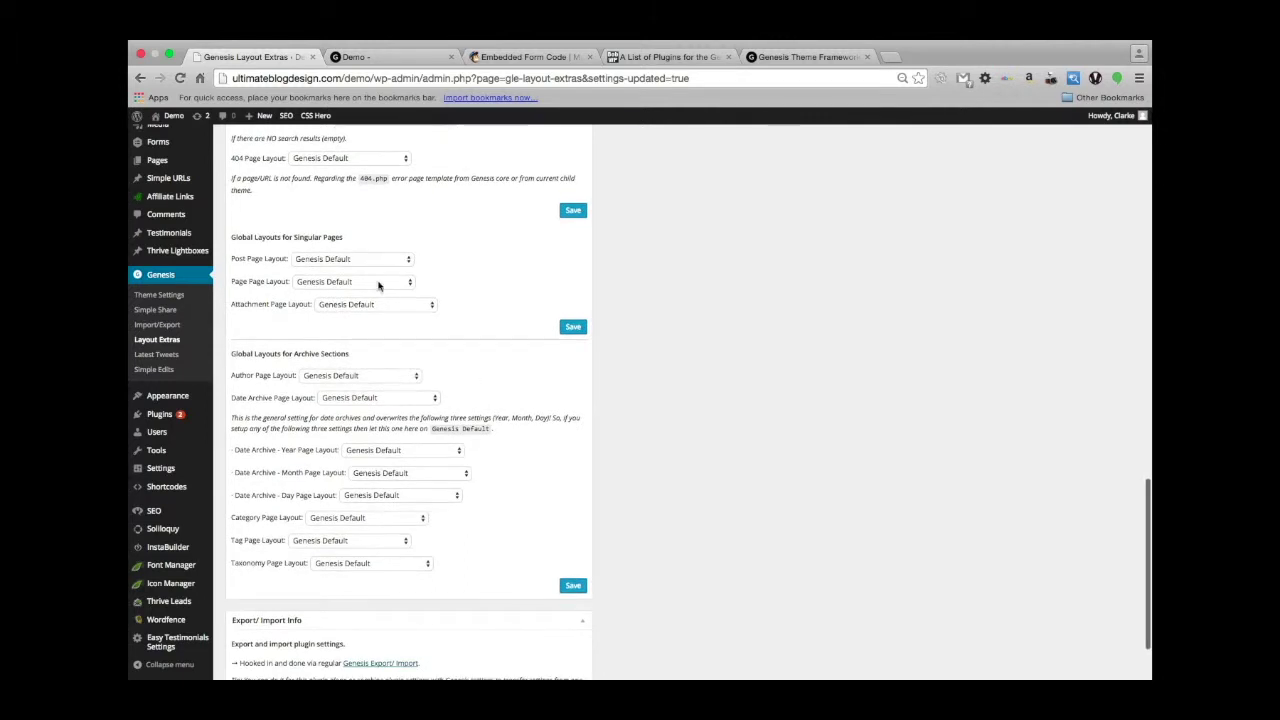
click(354, 260)
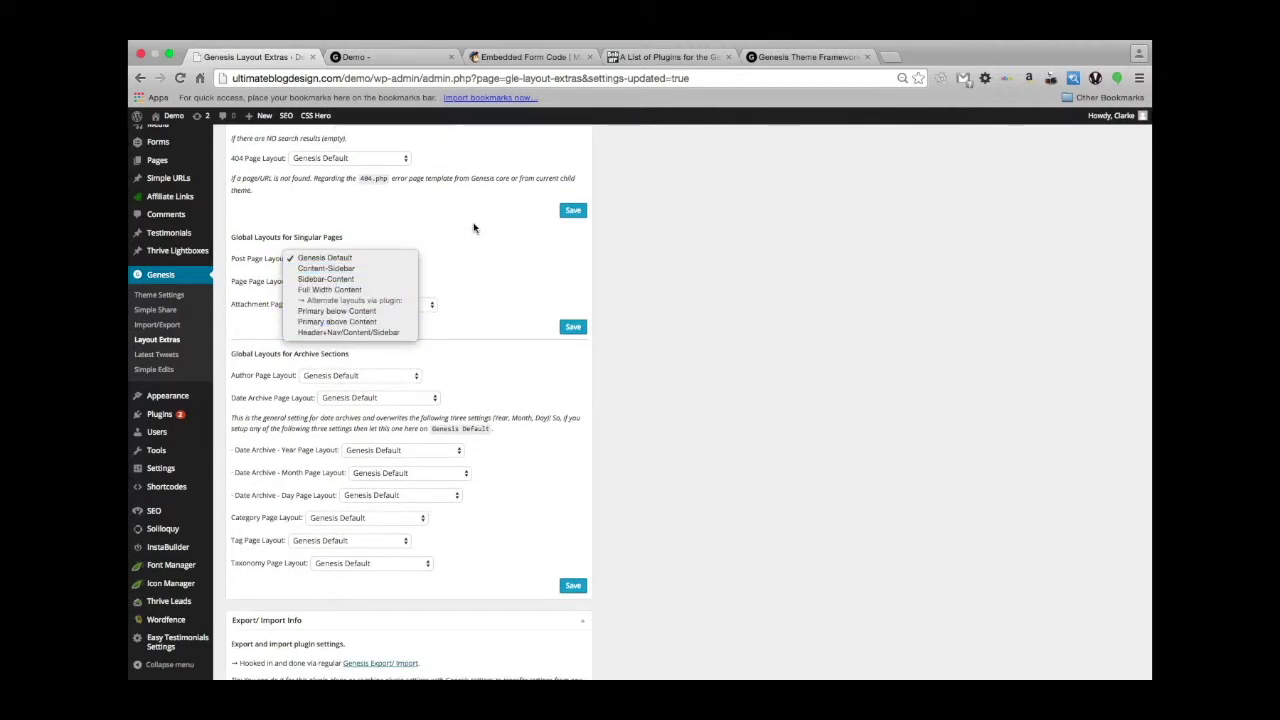
click(283, 228)
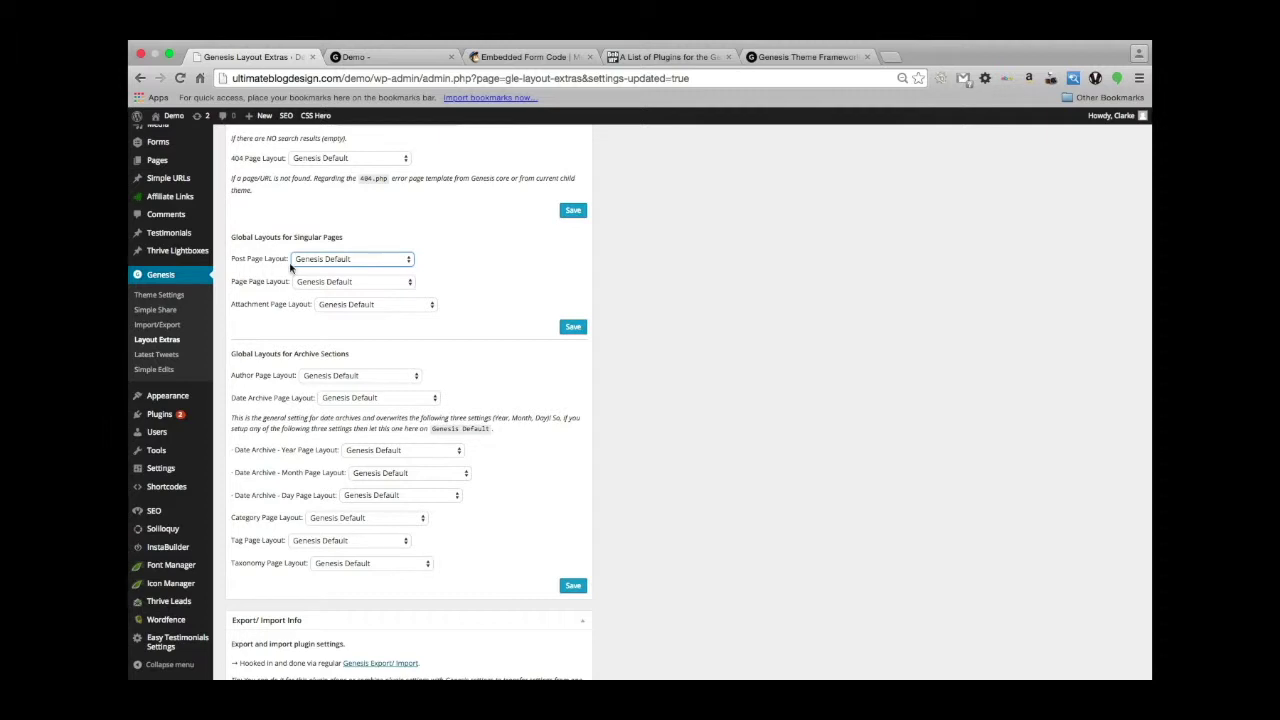
click(318, 260)
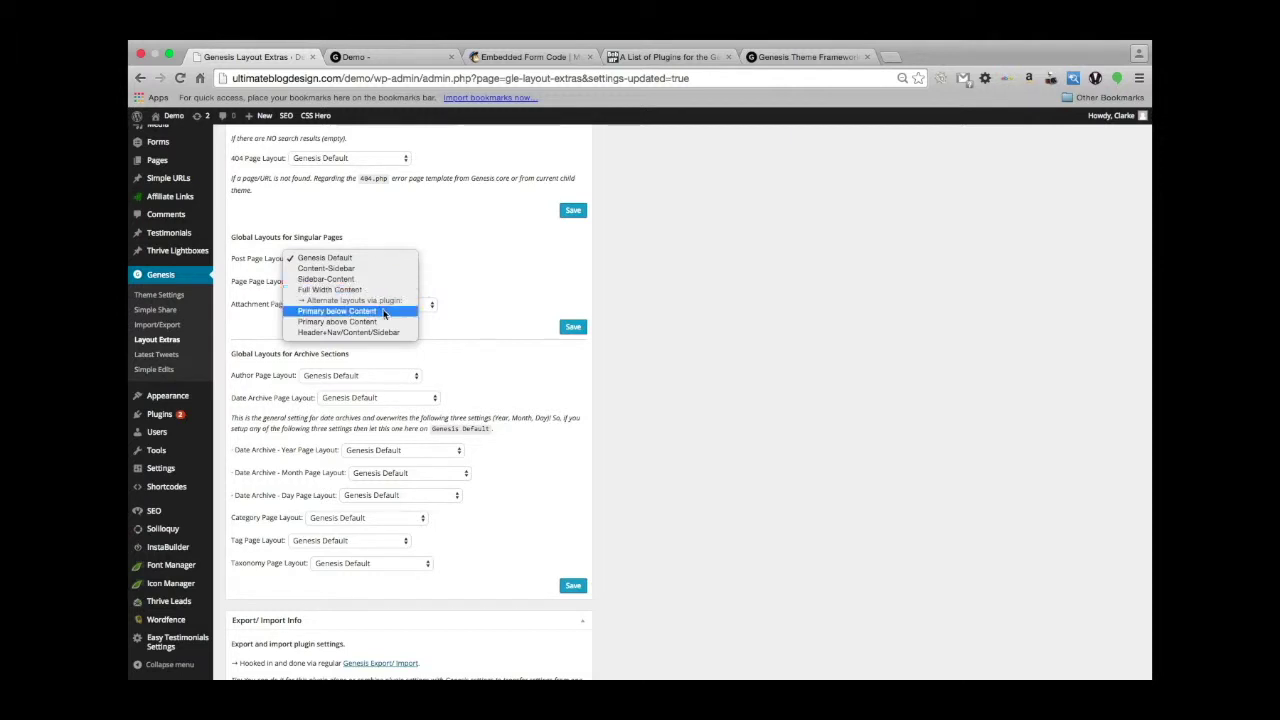
click(394, 247)
Step: Save all the Genesis Layout Extras settings
scroll(494, 337, down, 1)
scroll(494, 337, down, 2)
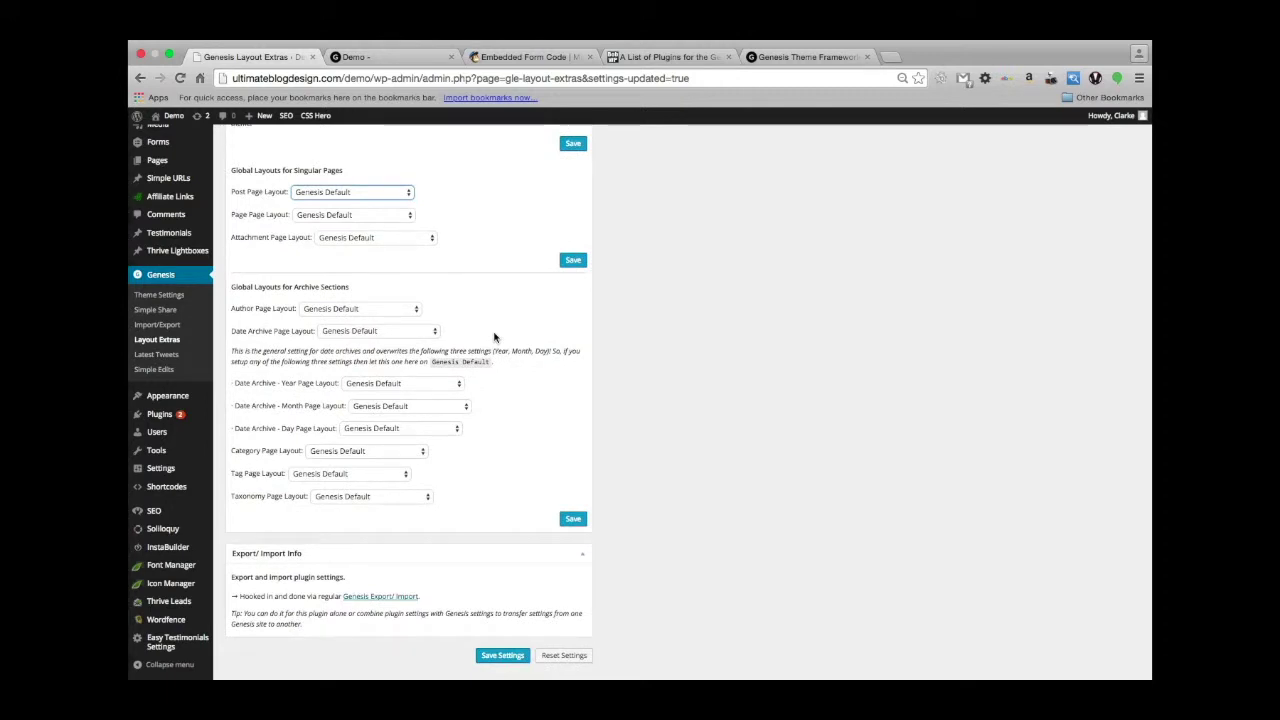
scroll(494, 337, down, 1)
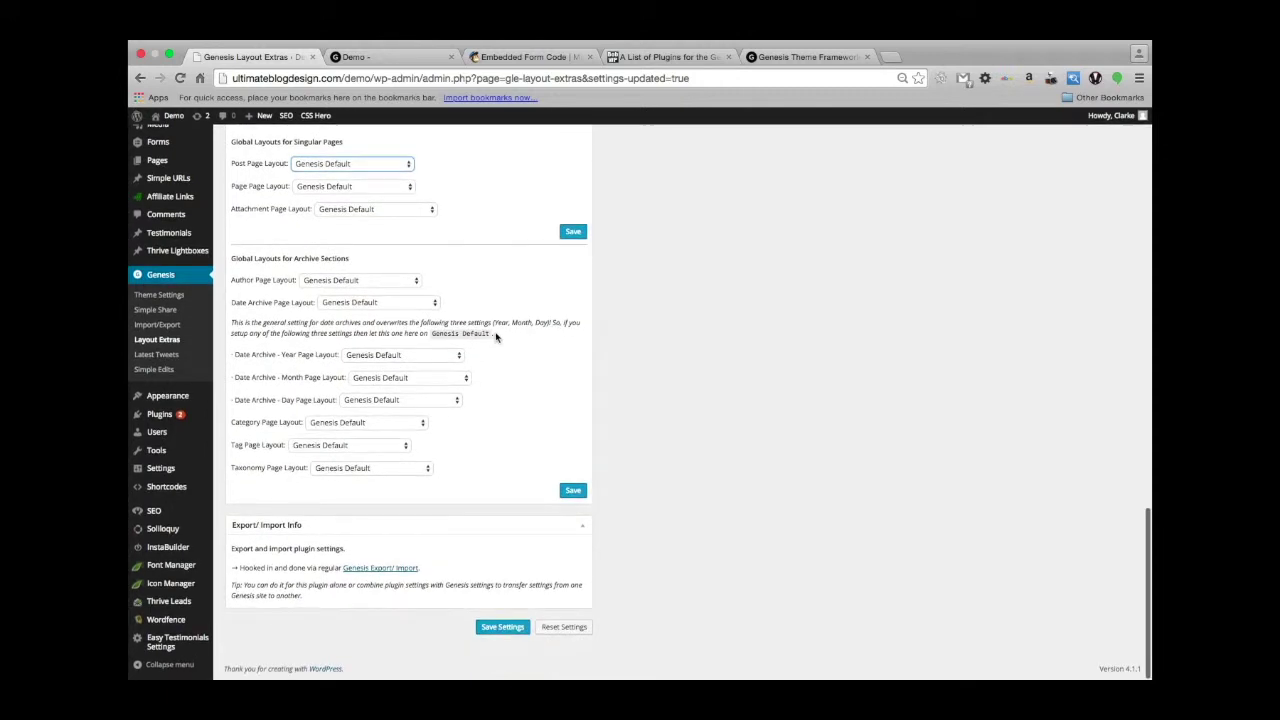
click(497, 630)
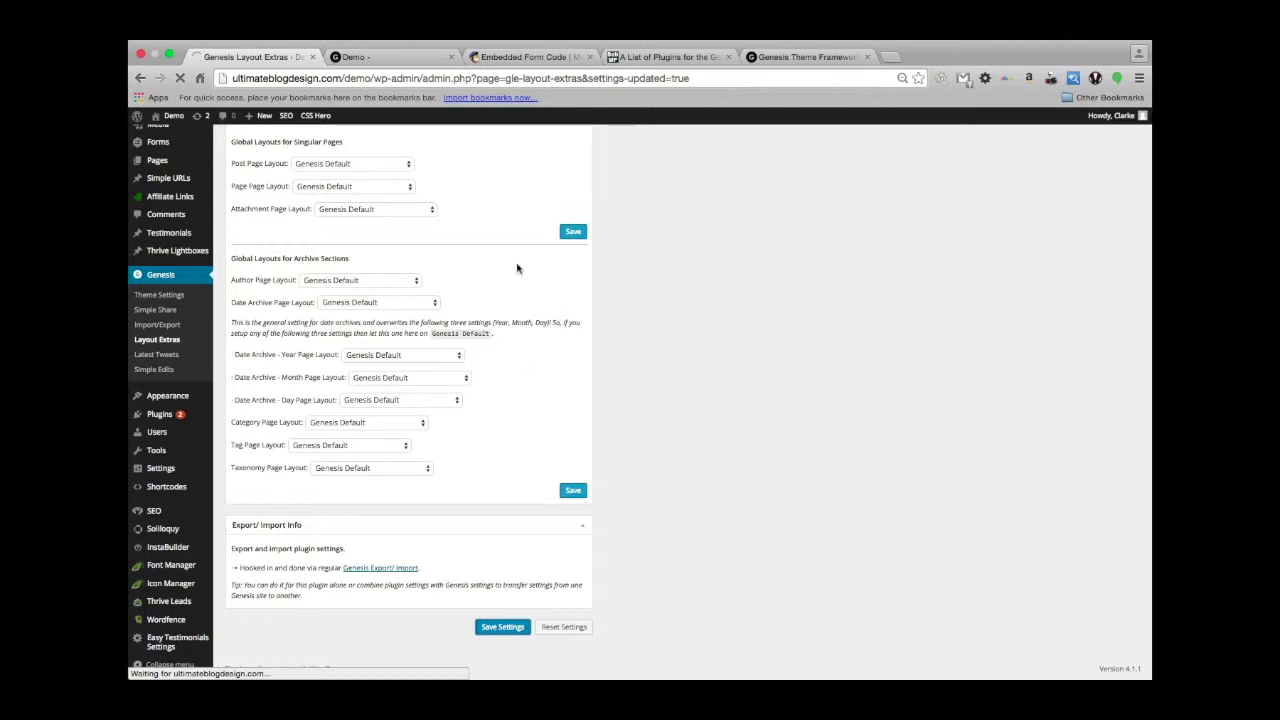
scroll(500, 265, up, 1)
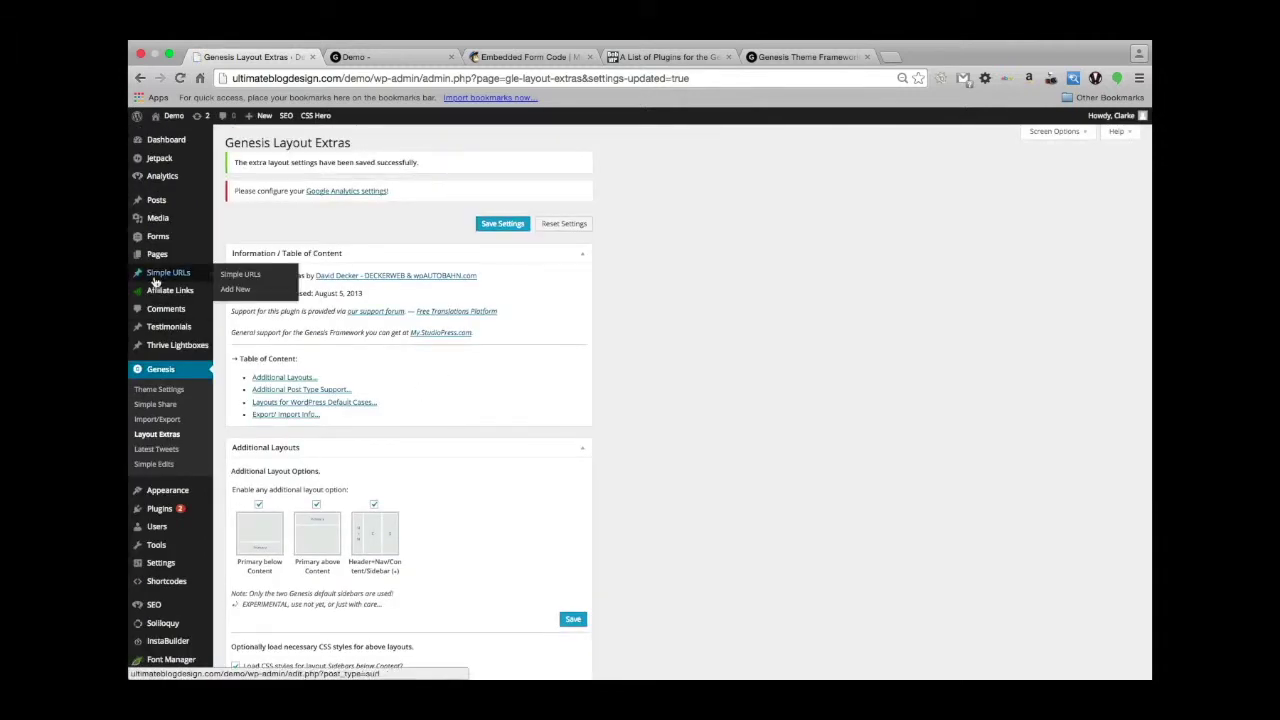
Step: Open the post "Advanced Forms for WordPress Websites Just Don't Get Any Easier than Gravity Forms" for editing
click(156, 202)
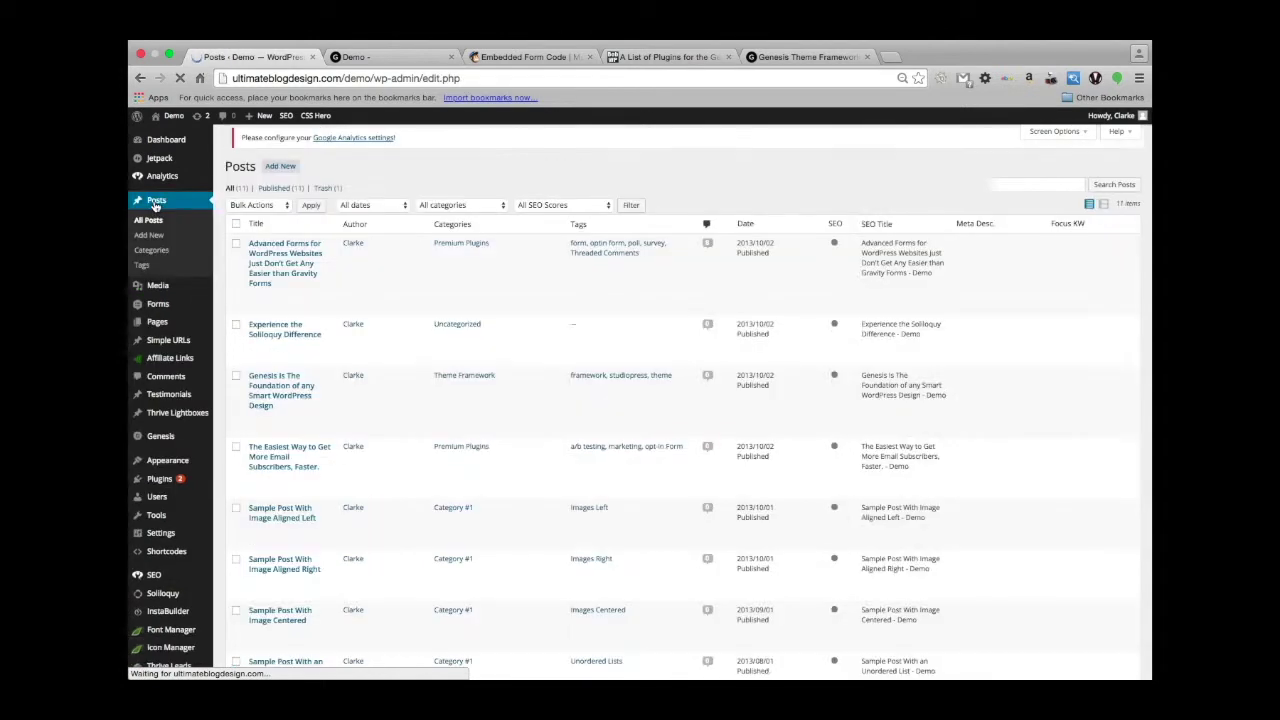
click(287, 270)
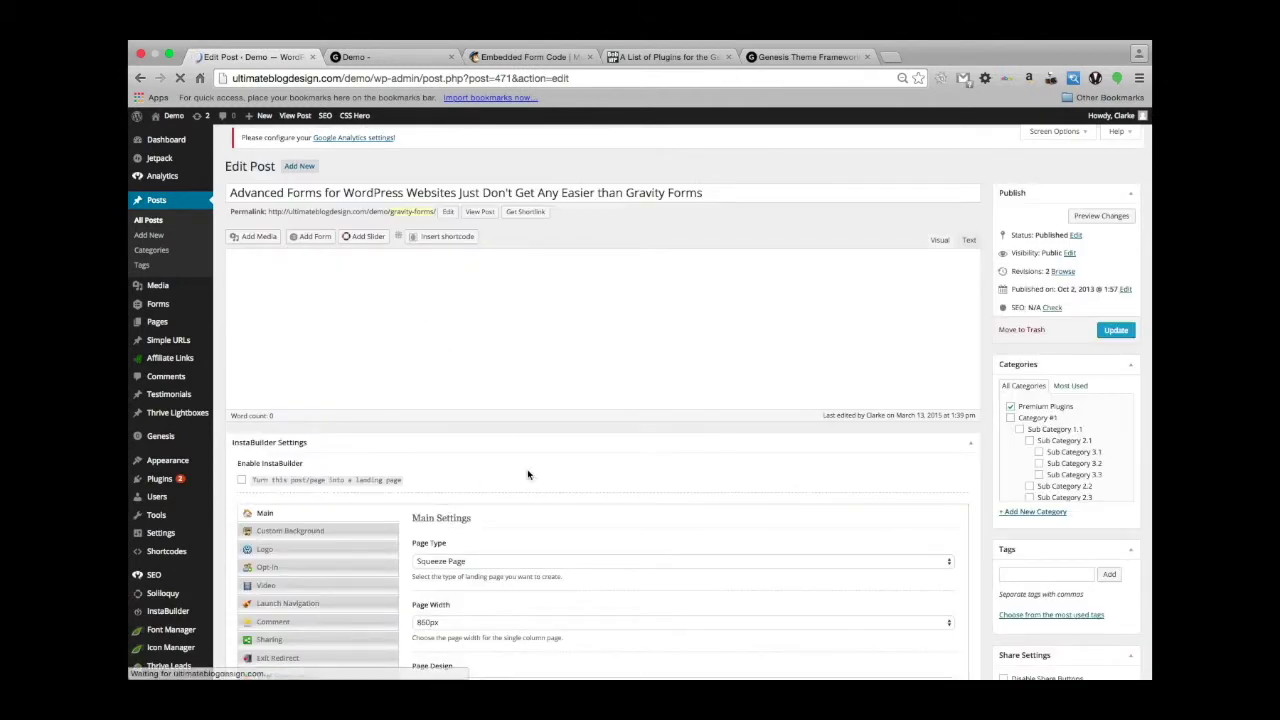
Step: Set the post's layout to Header+Nav/Content/Sidebar in Layout Settings and update the post
scroll(583, 483, down, 1)
scroll(583, 483, down, 5)
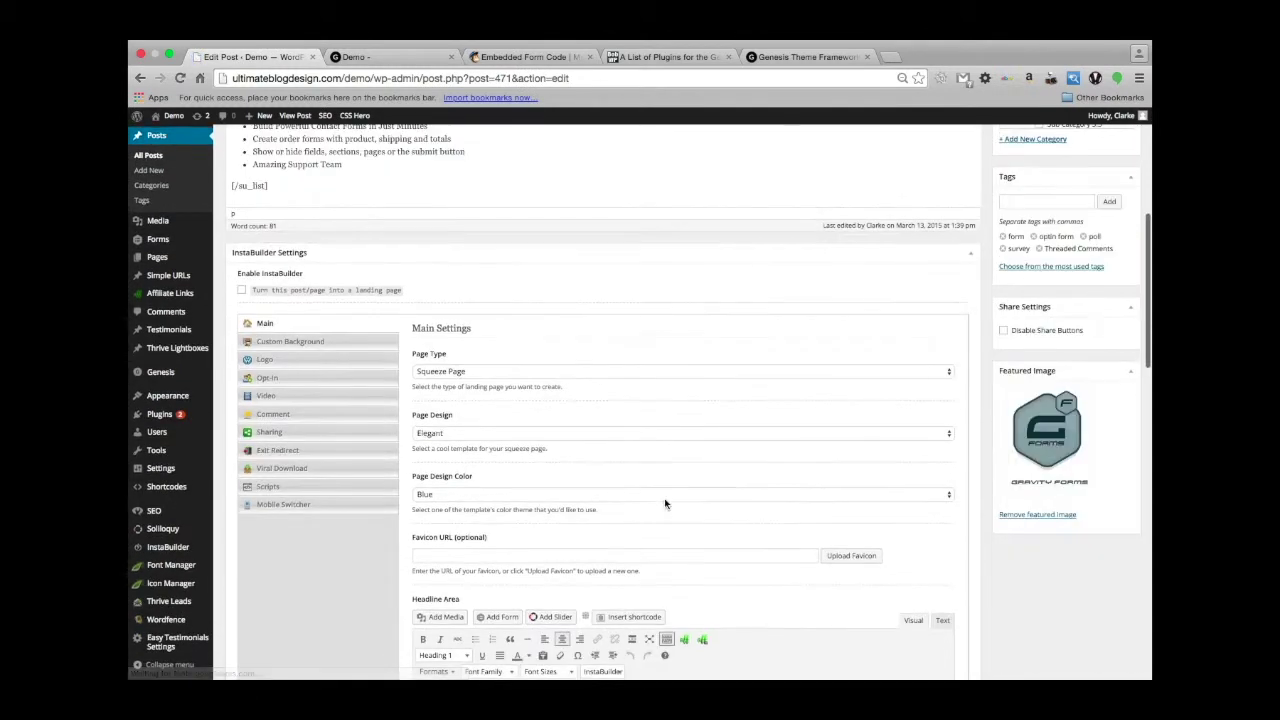
scroll(666, 505, down, 15)
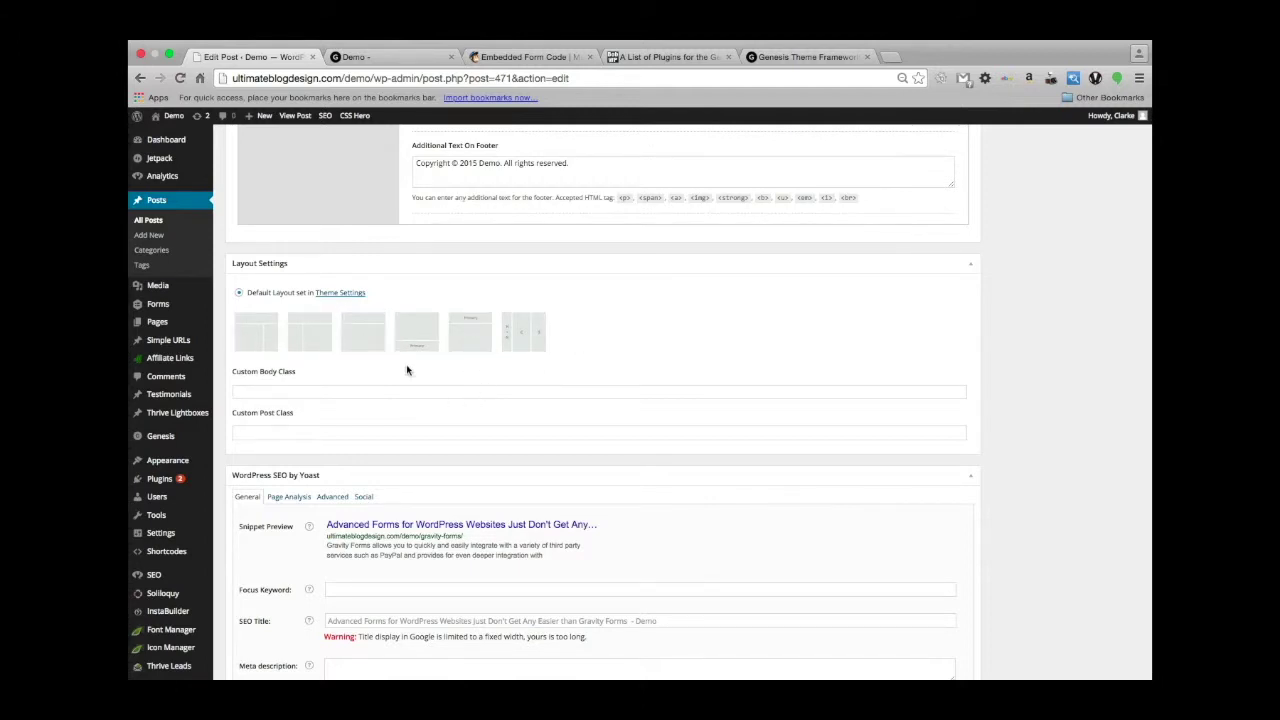
click(523, 323)
scroll(708, 365, up, 15)
scroll(708, 365, up, 10)
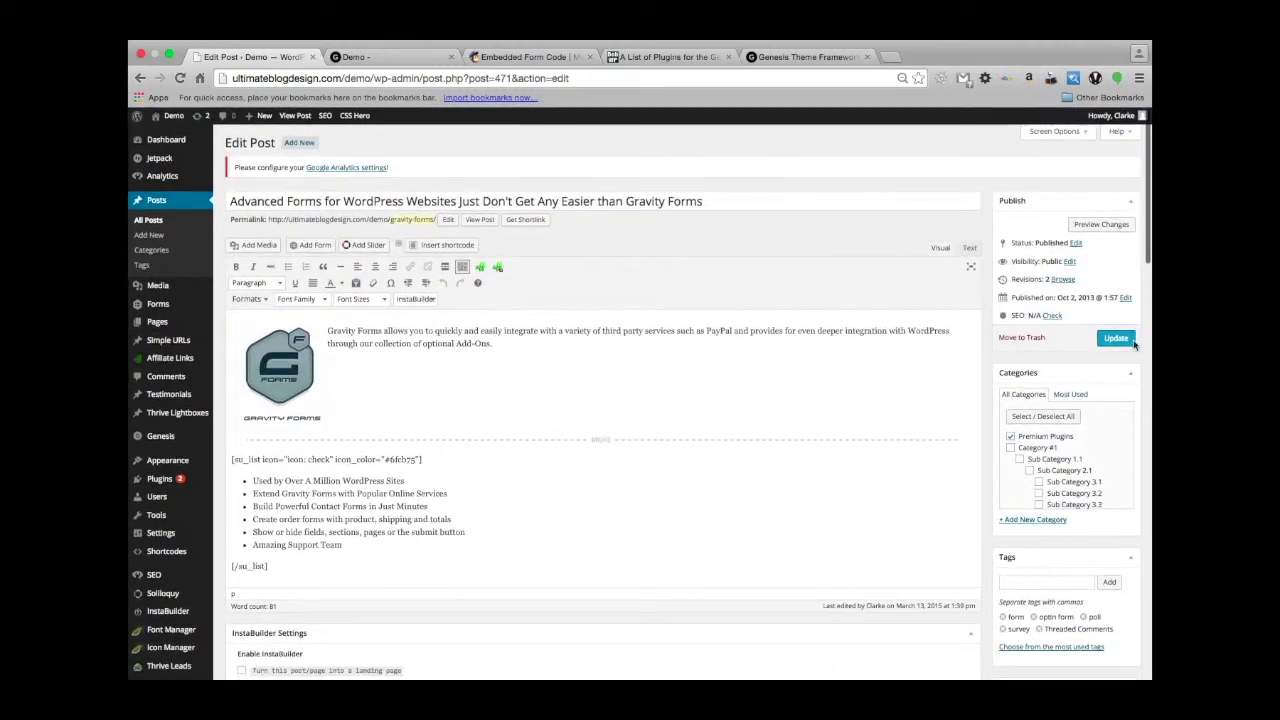
click(1115, 337)
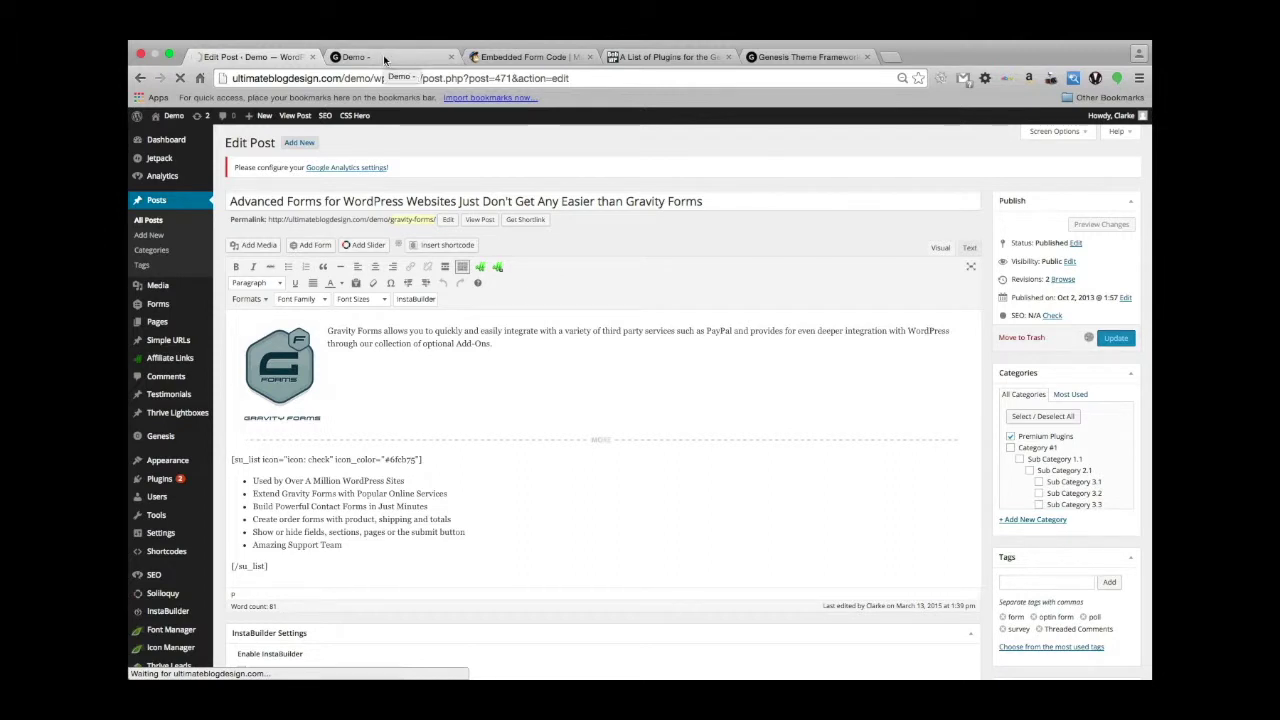
Step: Open the Gravity Forms post on the live demo site and review how its header, content and sidebar are arranged
click(384, 60)
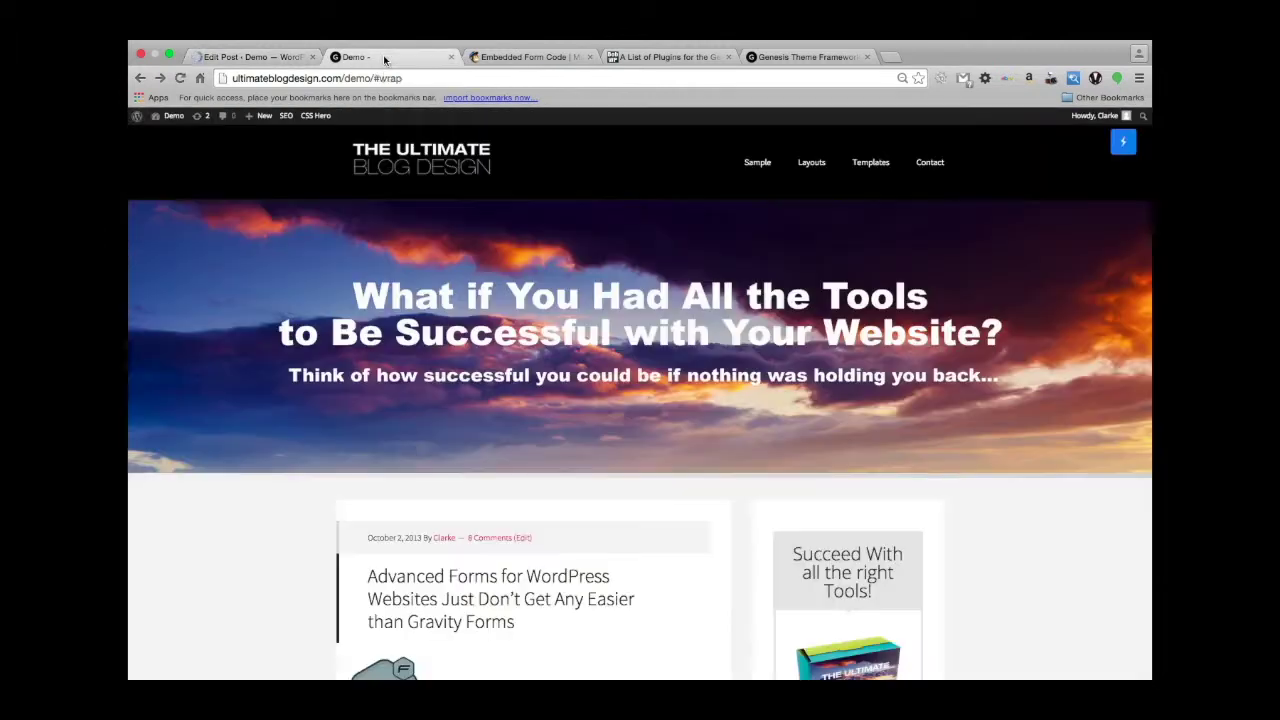
scroll(455, 345, down, 5)
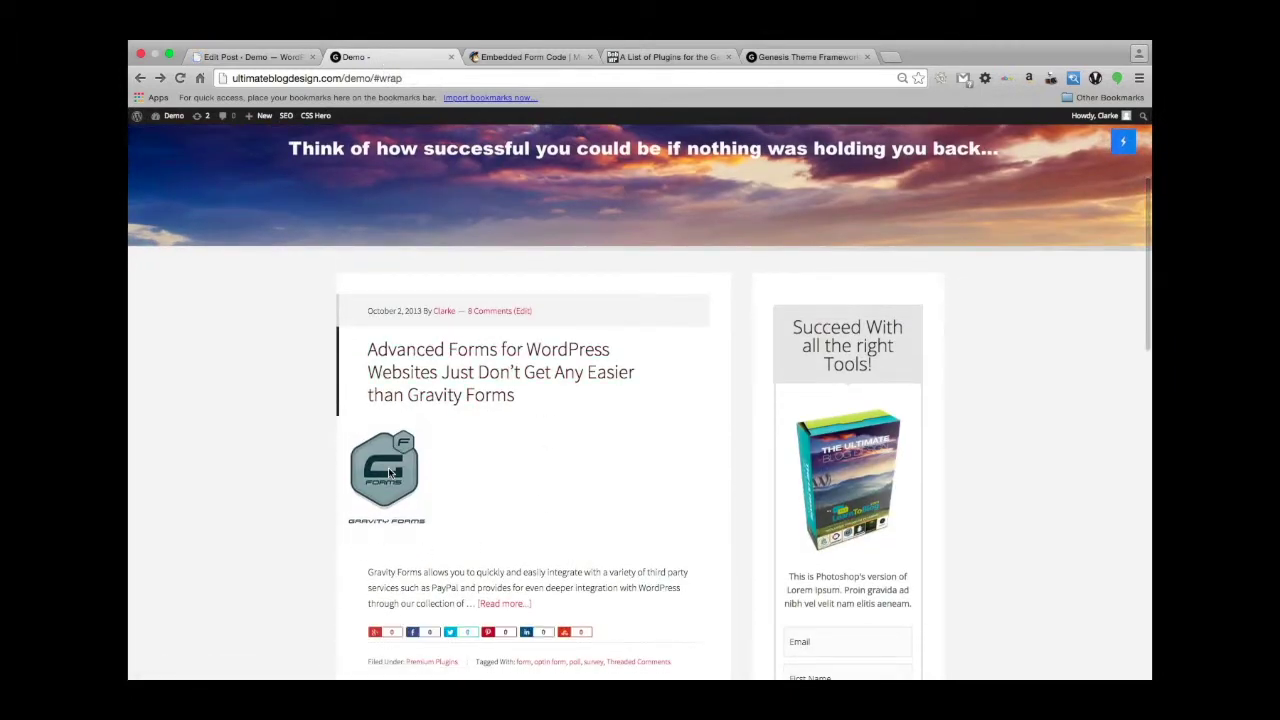
click(478, 372)
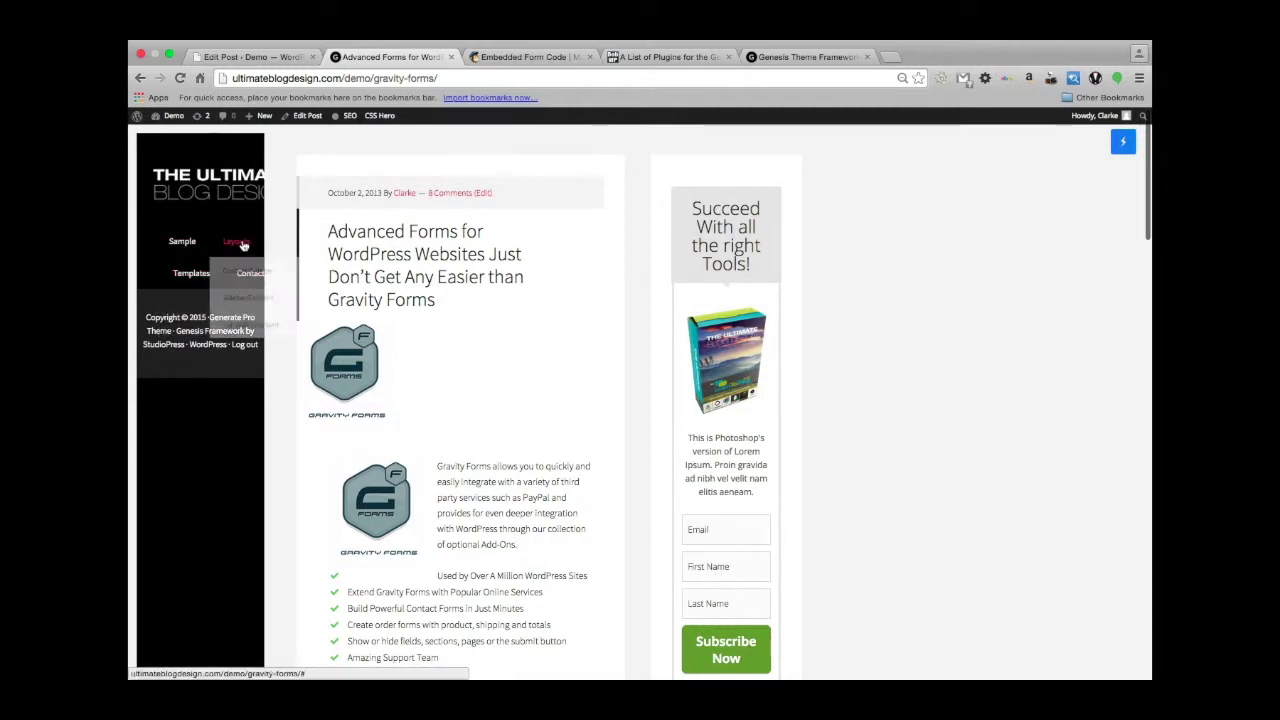
scroll(246, 490, down, 1)
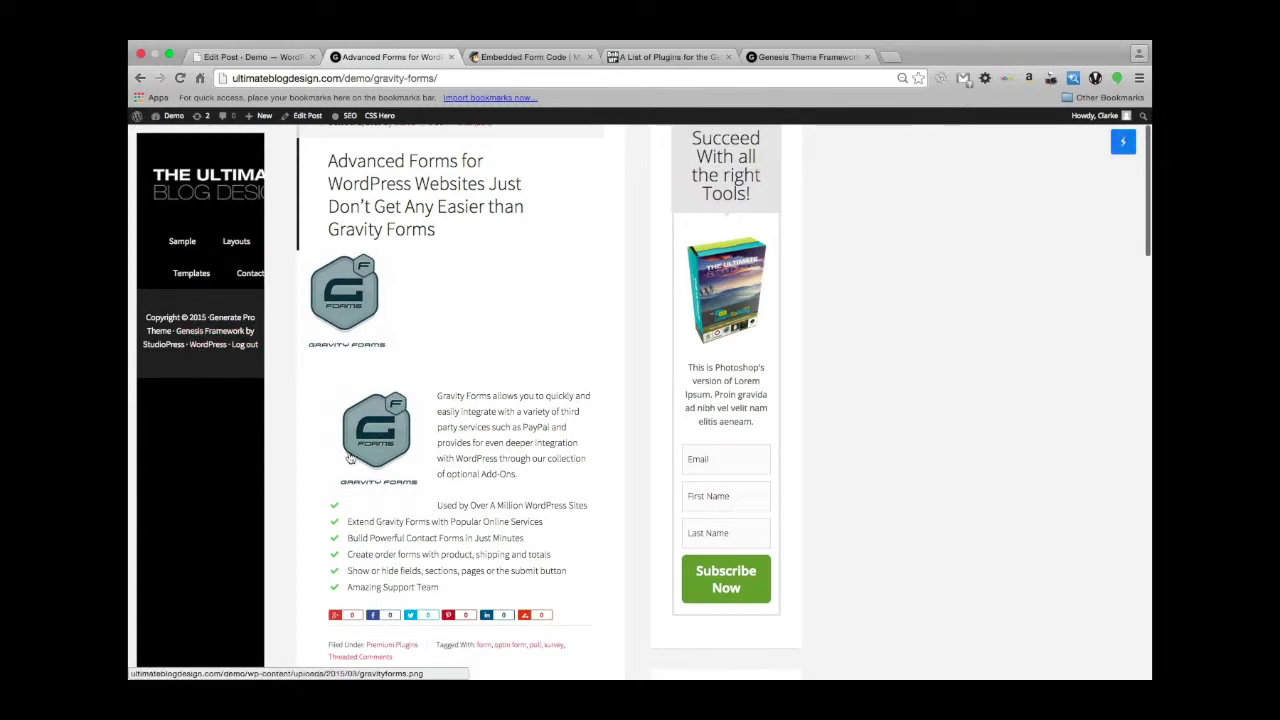
scroll(350, 451, down, 3)
scroll(350, 451, down, 5)
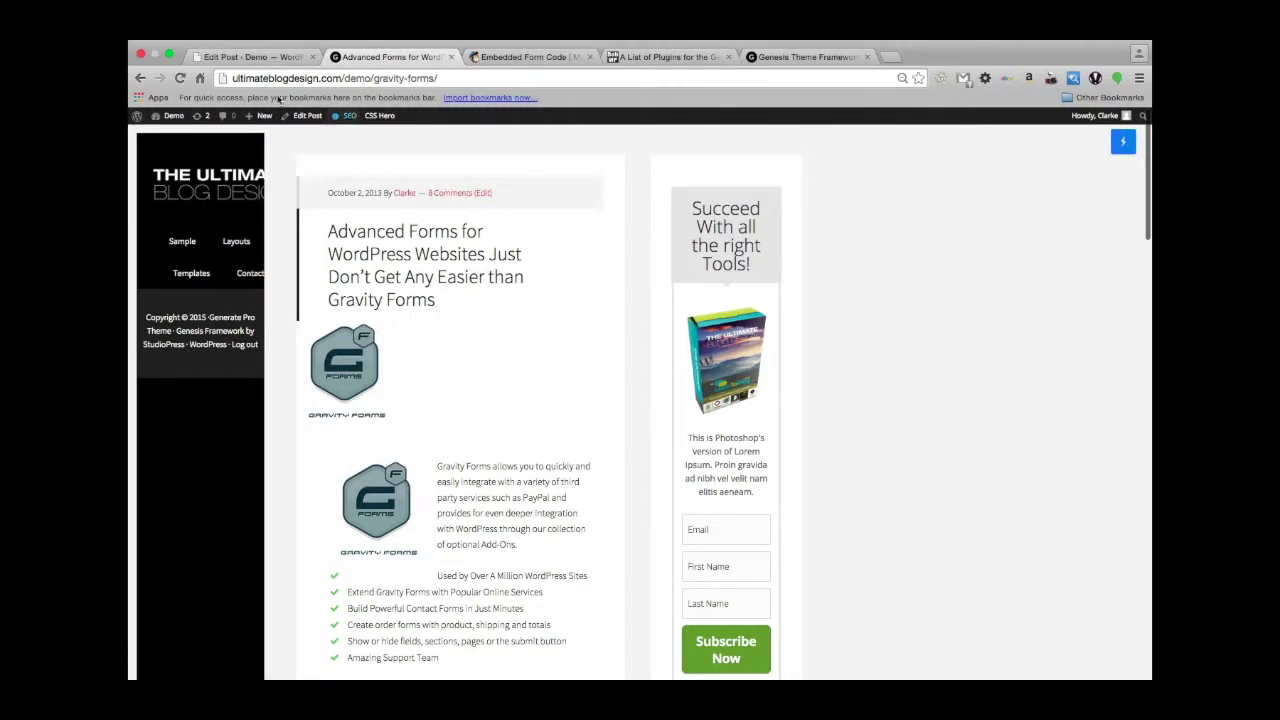
Step: Set the post's layout to the one with the primary sidebar below the content and update the post
click(253, 52)
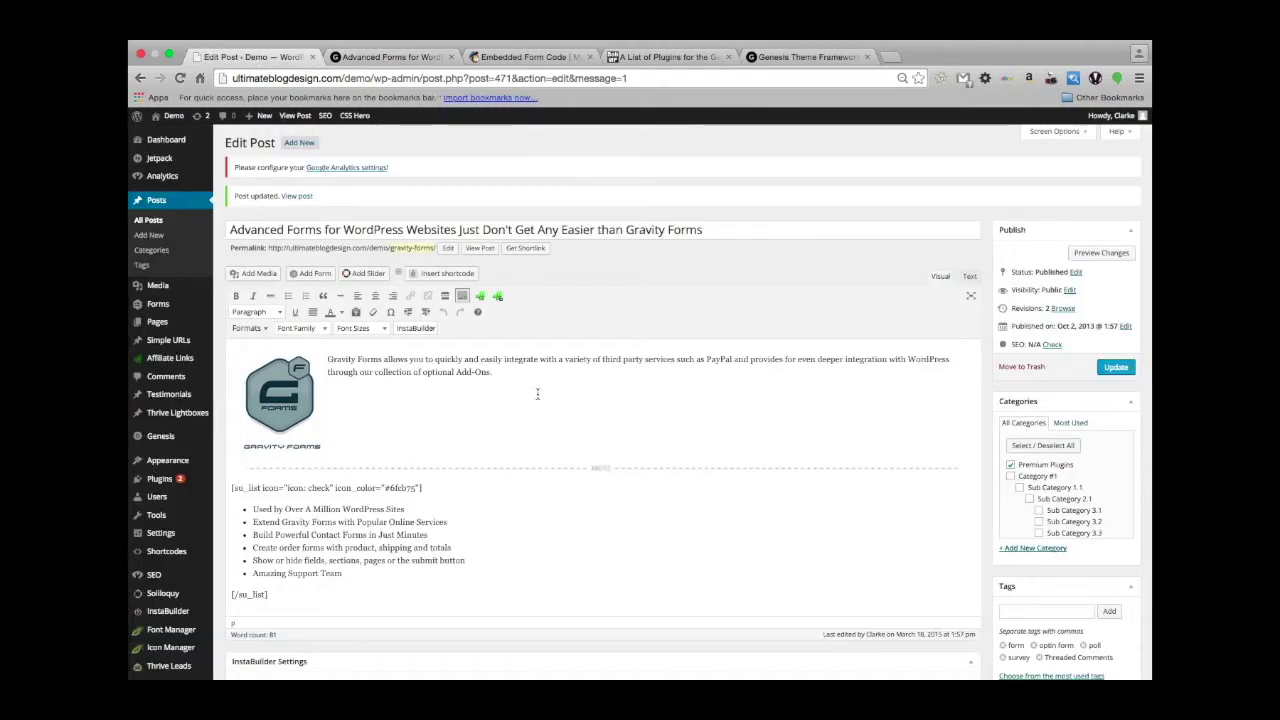
scroll(537, 392, down, 1)
scroll(537, 394, down, 15)
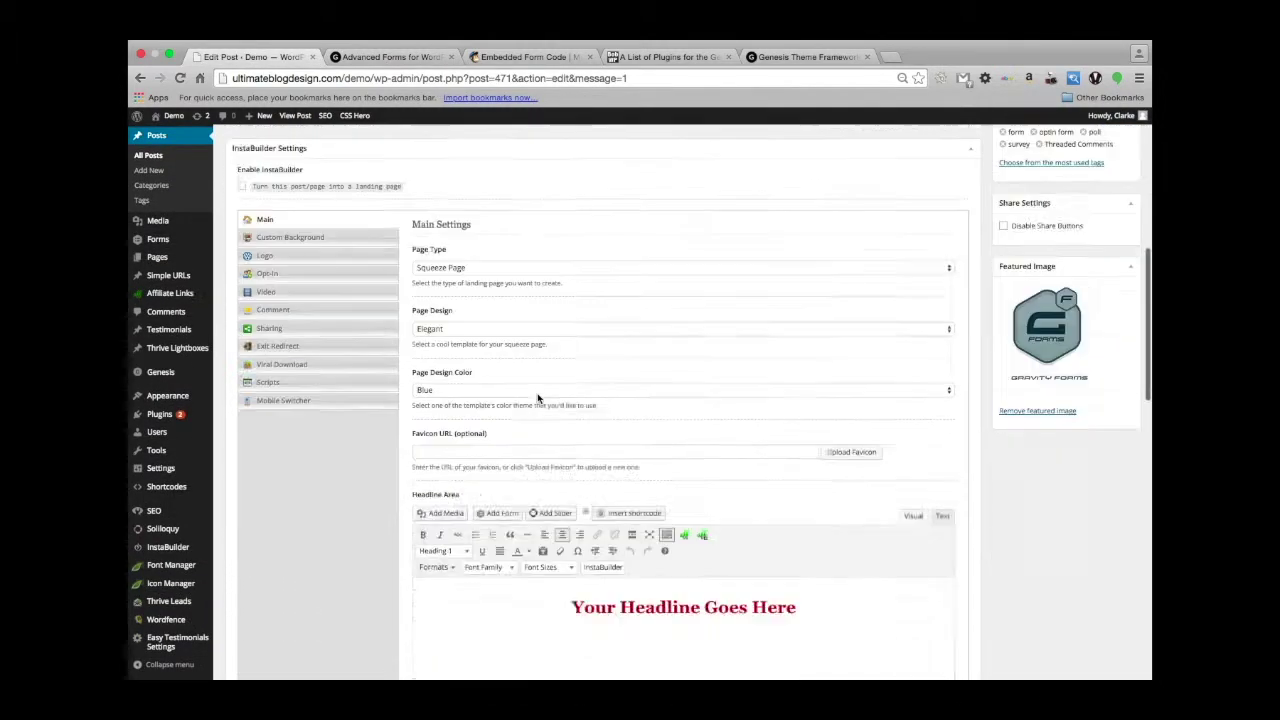
scroll(537, 398, down, 1)
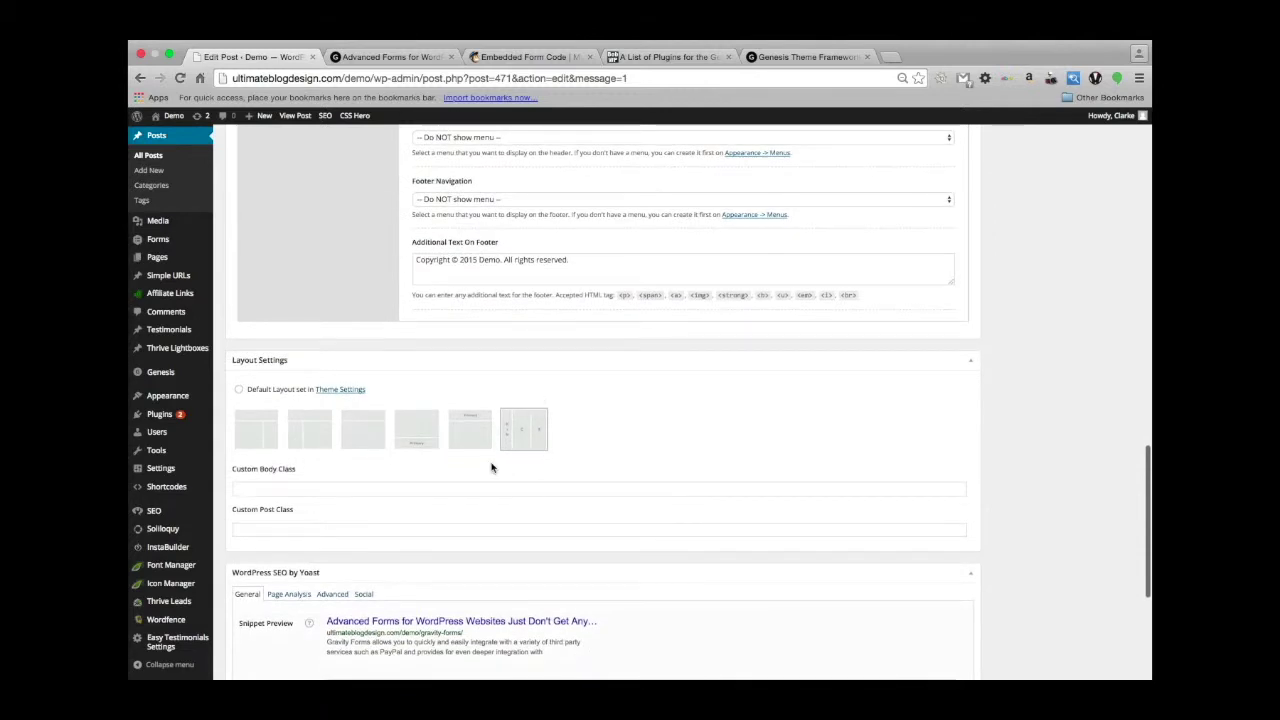
click(425, 429)
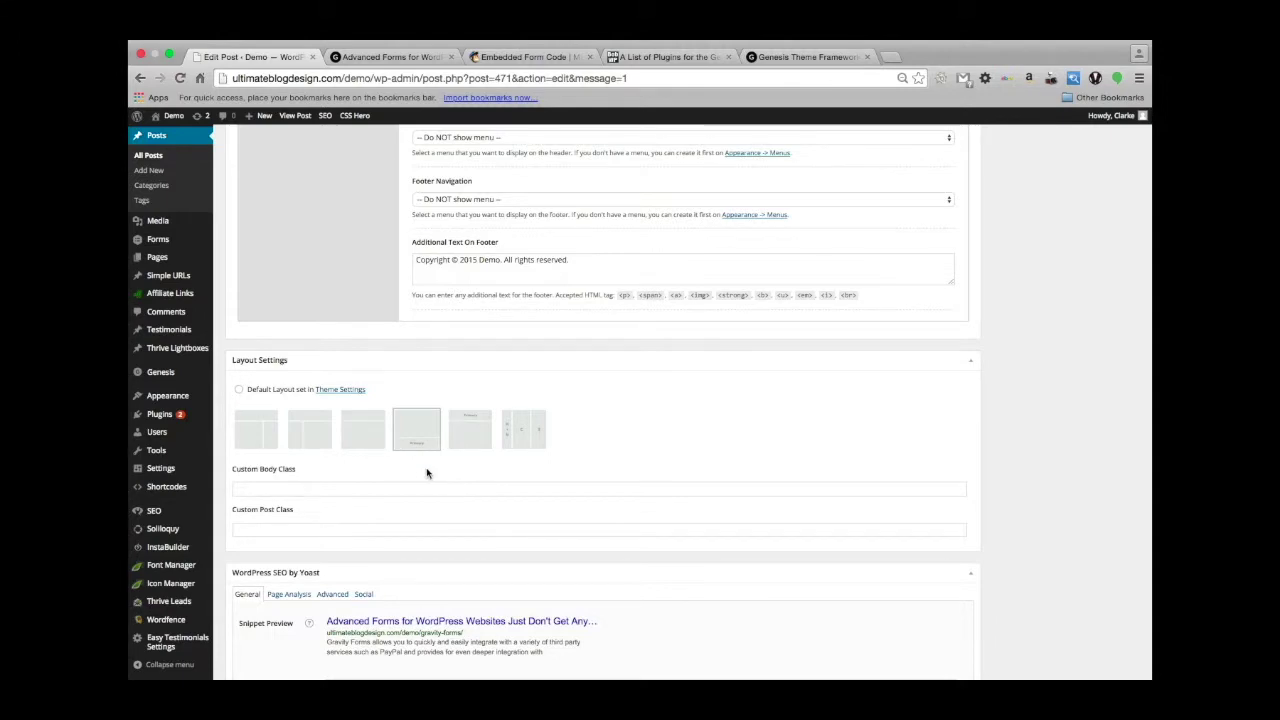
scroll(889, 426, up, 15)
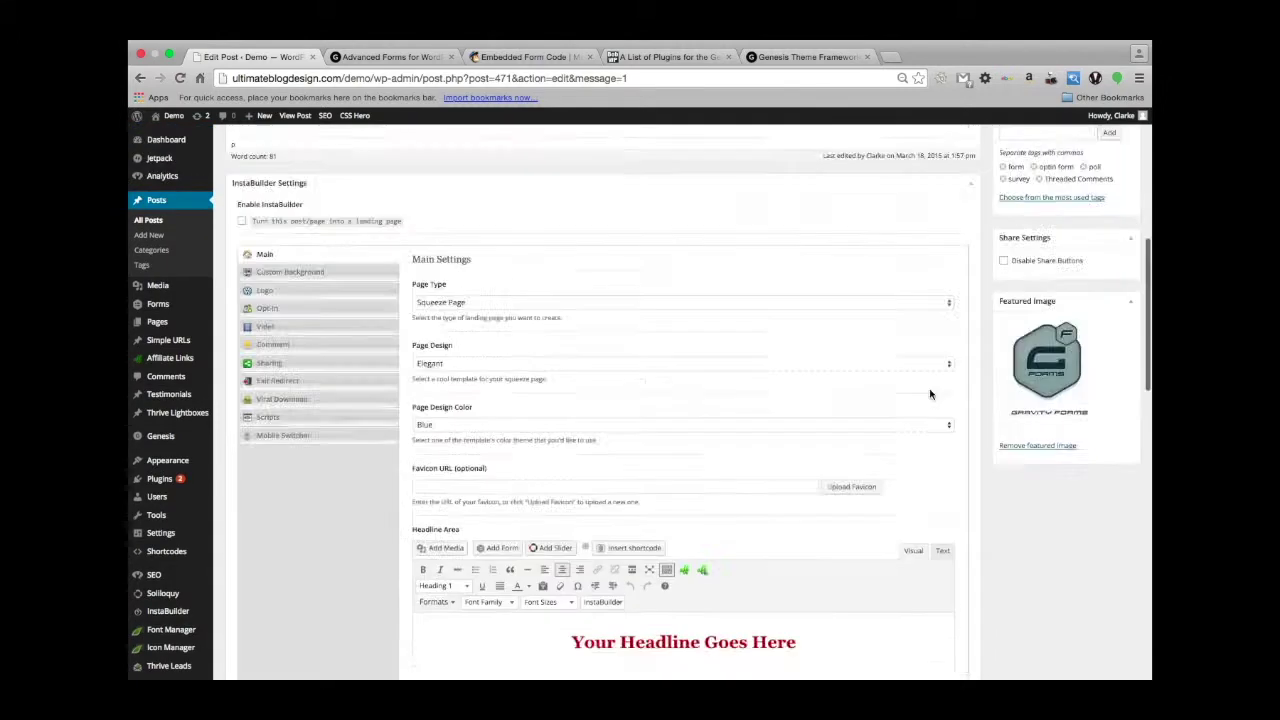
click(1120, 370)
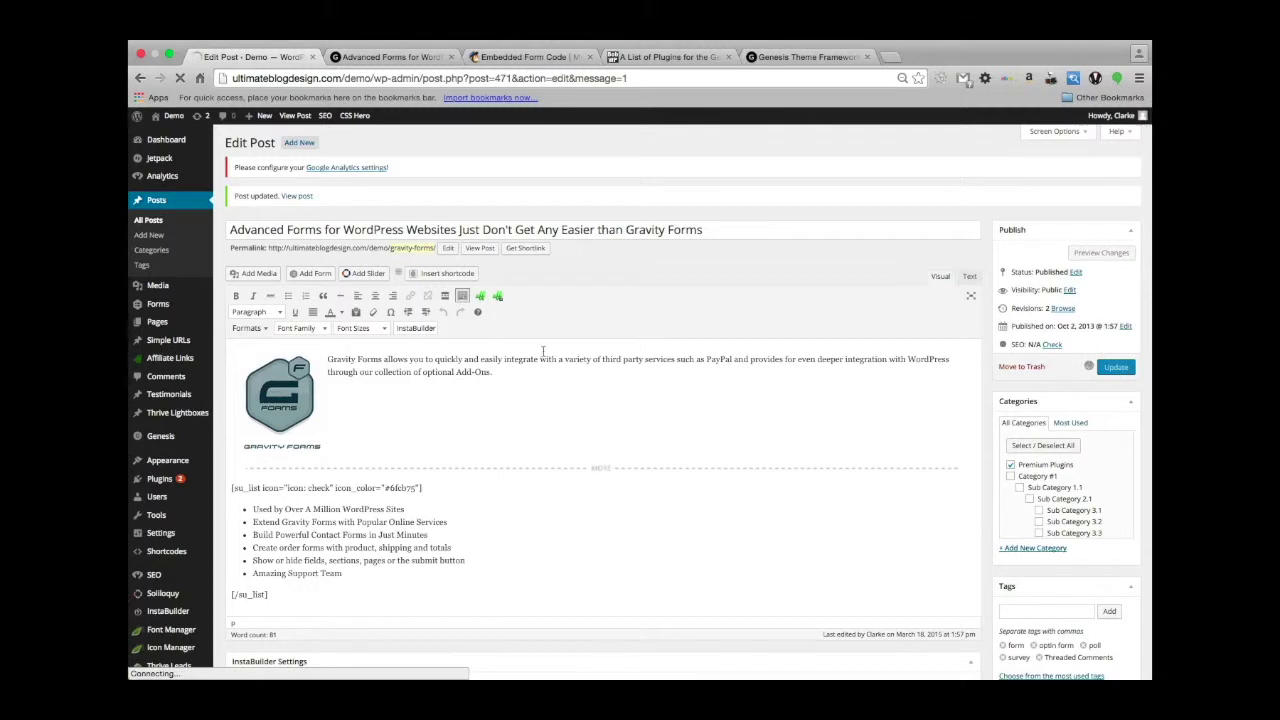
Step: Reload the live Gravity Forms post and review the whole page from the header through the comments to the footer
click(390, 57)
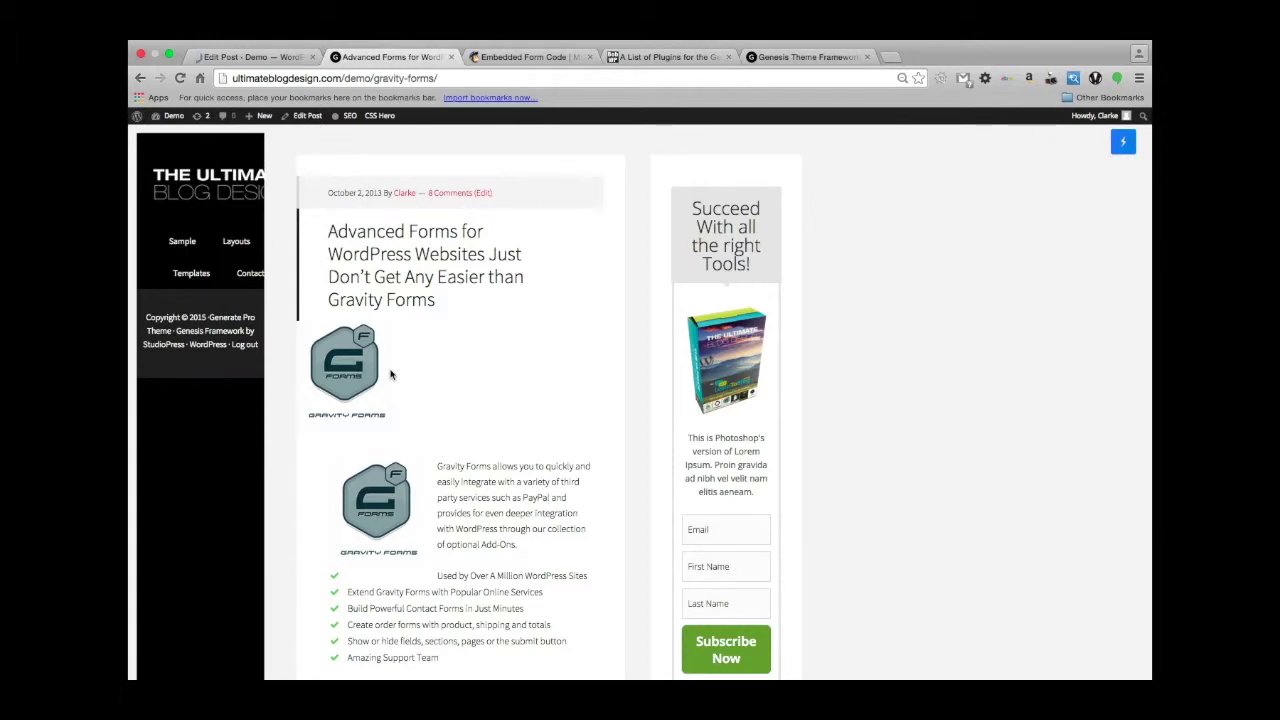
key(super+r)
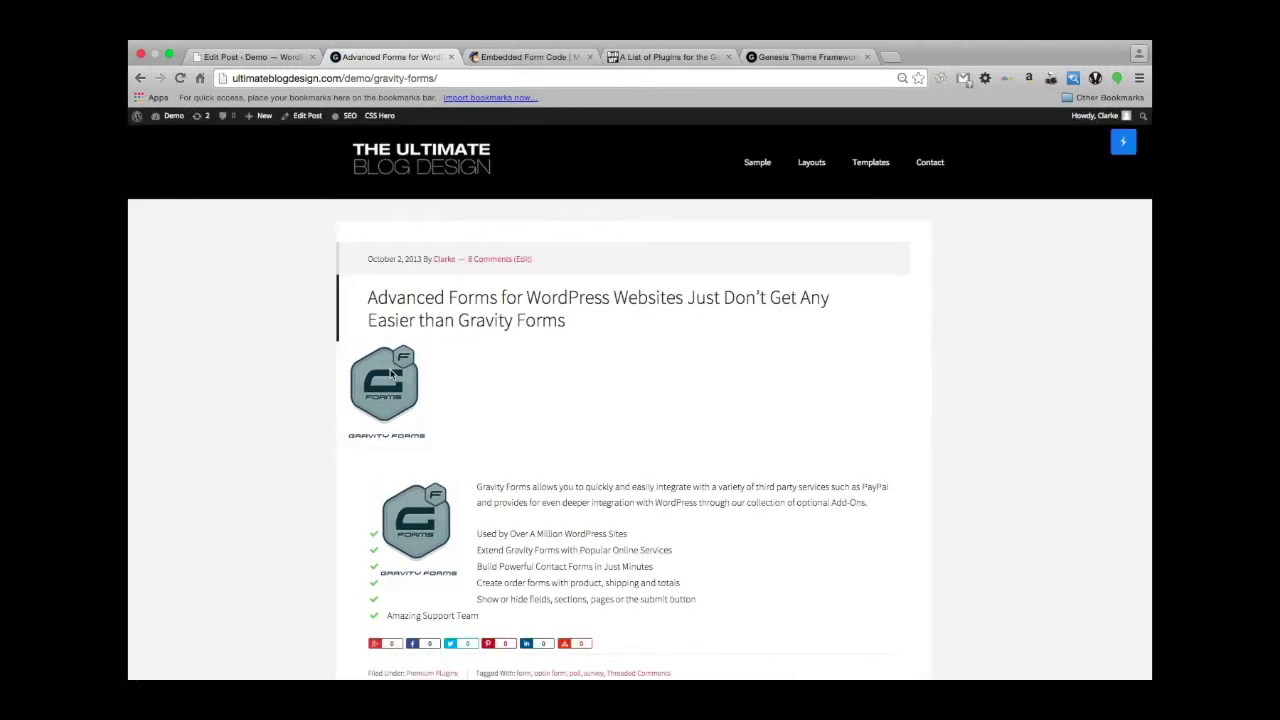
scroll(758, 508, down, 3)
scroll(760, 509, up, 3)
scroll(965, 360, down, 3)
scroll(543, 505, down, 10)
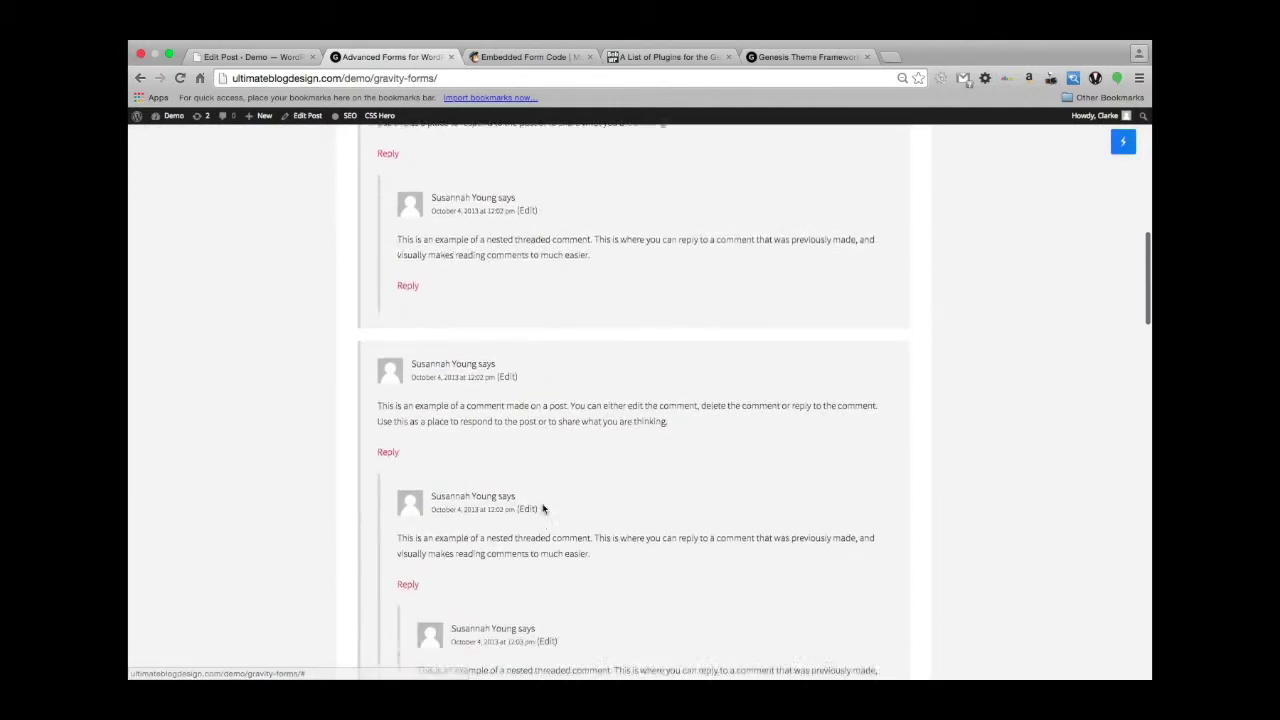
scroll(543, 508, down, 15)
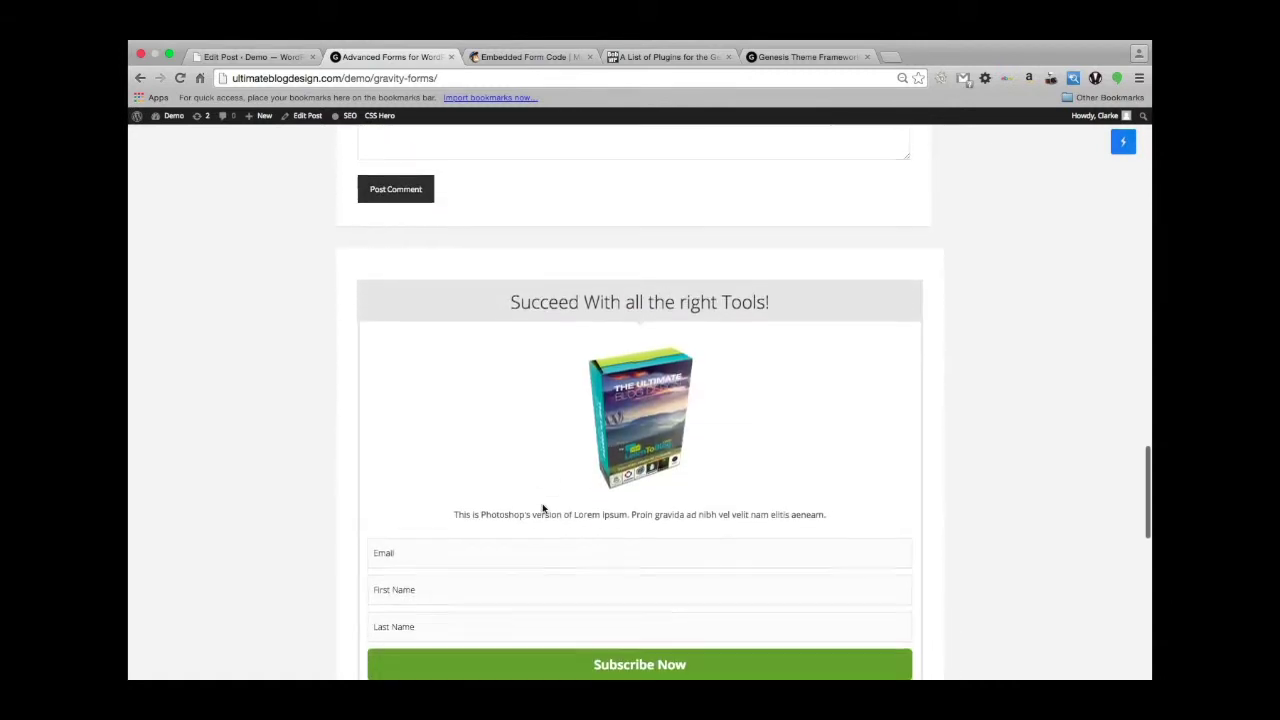
scroll(543, 508, down, 12)
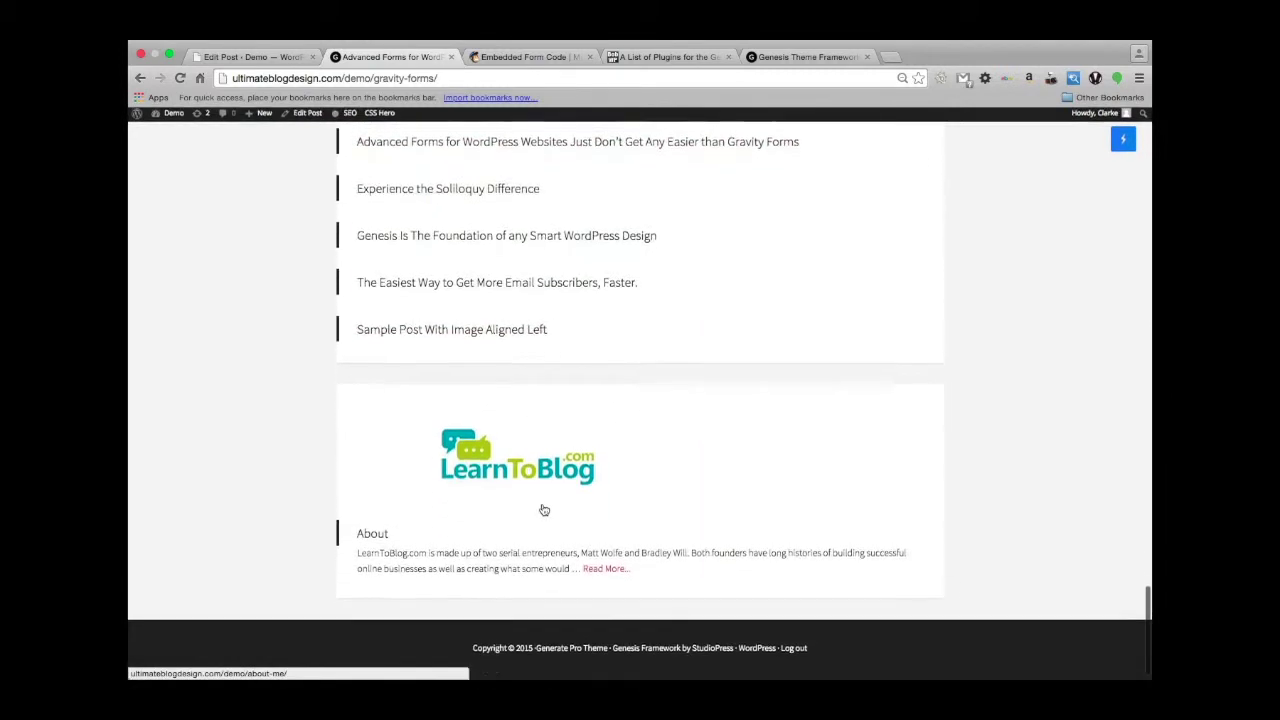
Step: Examine where the sidebar widgets sit relative to the post content and comment form on the live page
scroll(543, 508, up, 6)
scroll(543, 508, down, 1)
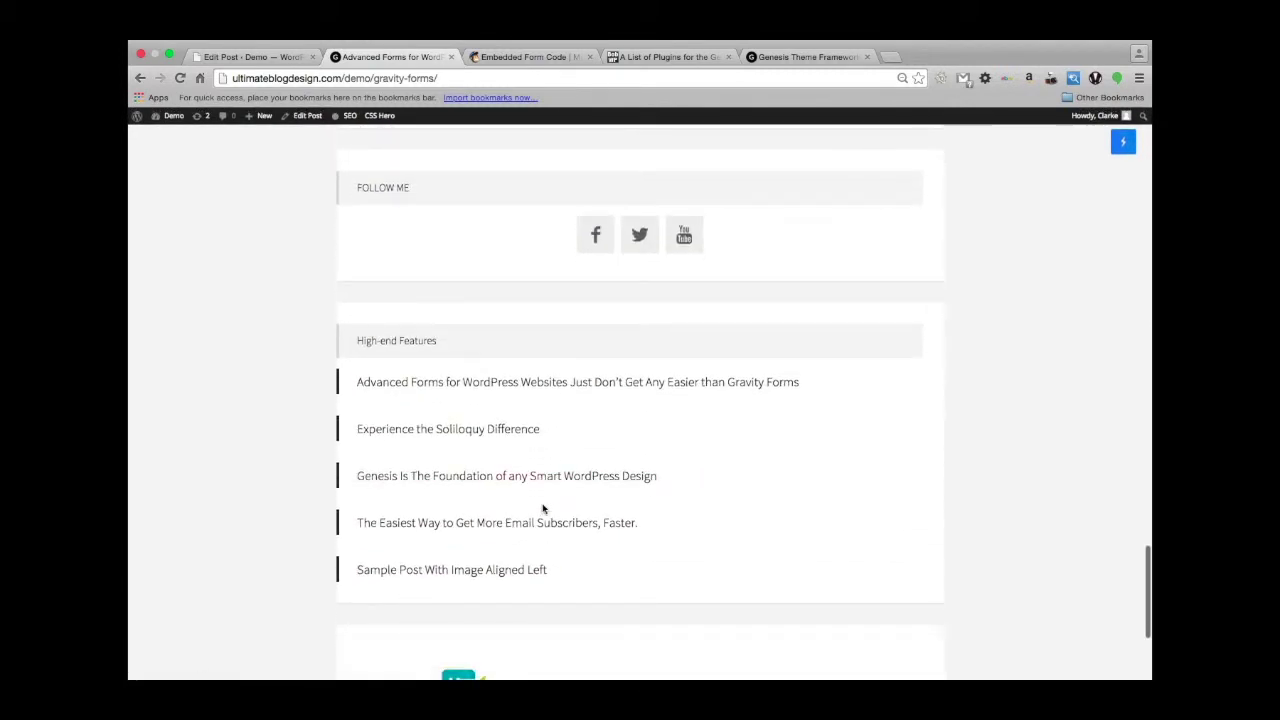
scroll(543, 508, up, 10)
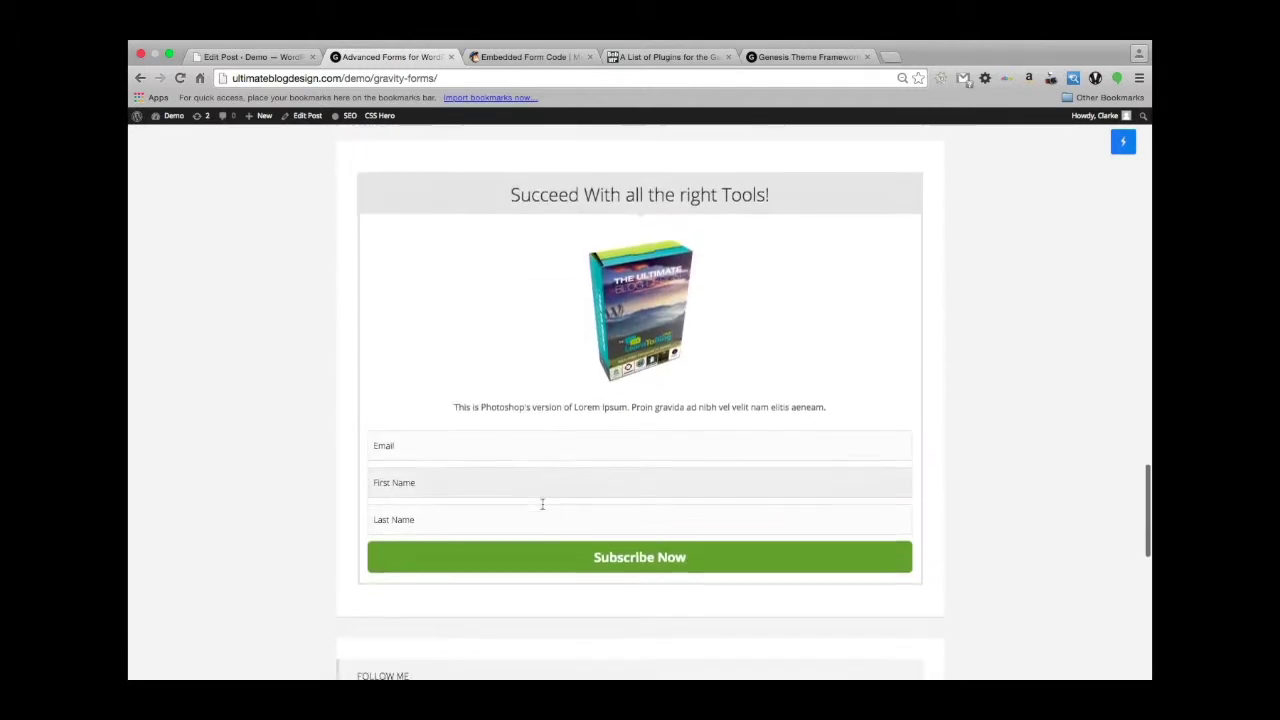
scroll(542, 505, up, 5)
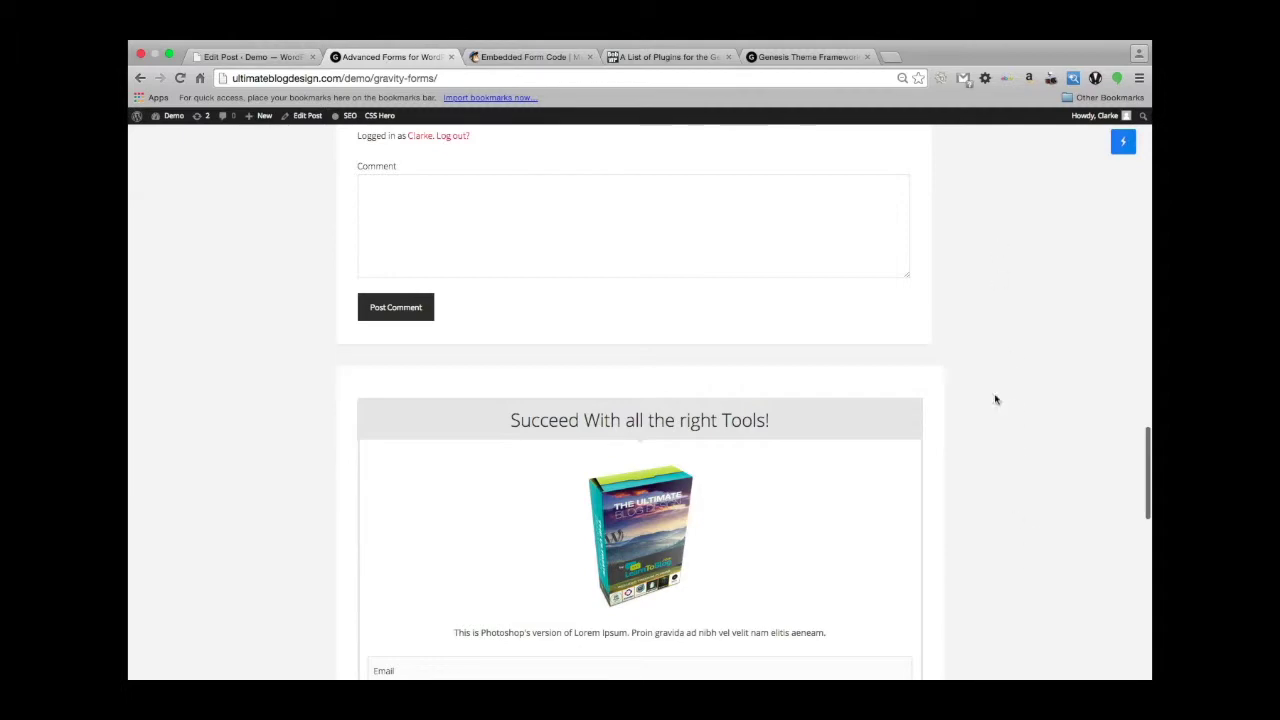
scroll(698, 500, down, 10)
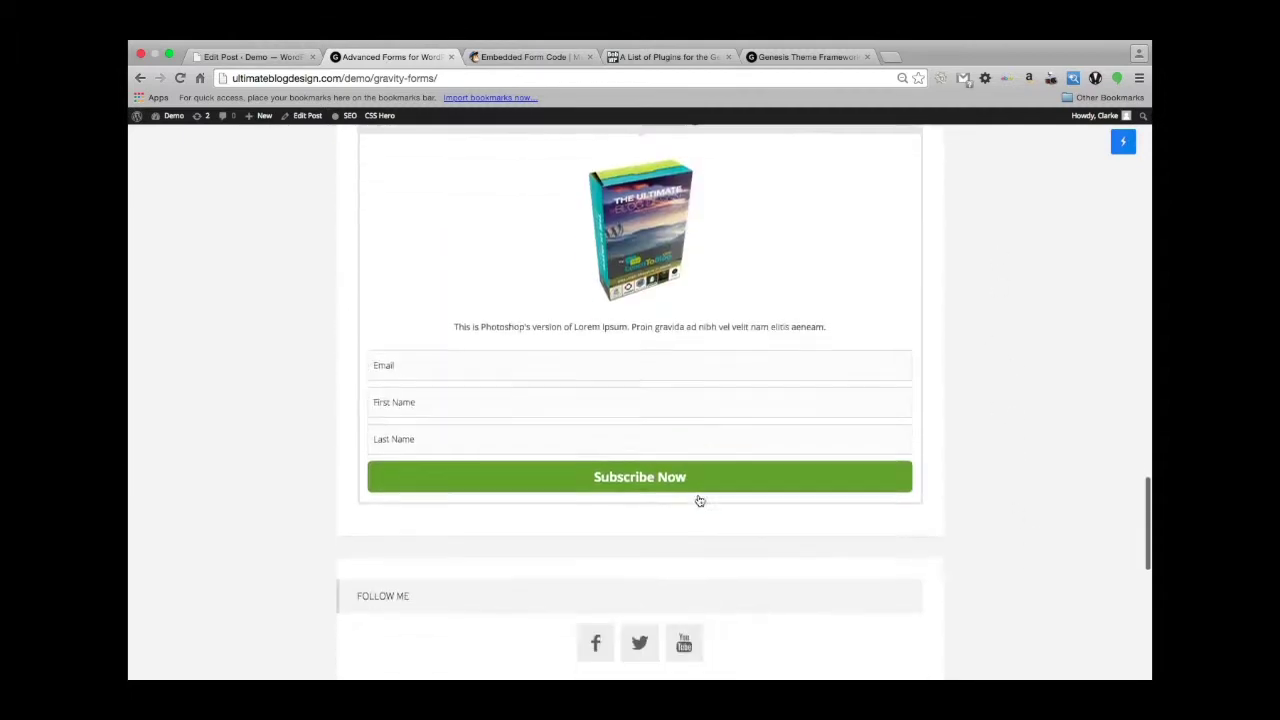
scroll(698, 500, up, 15)
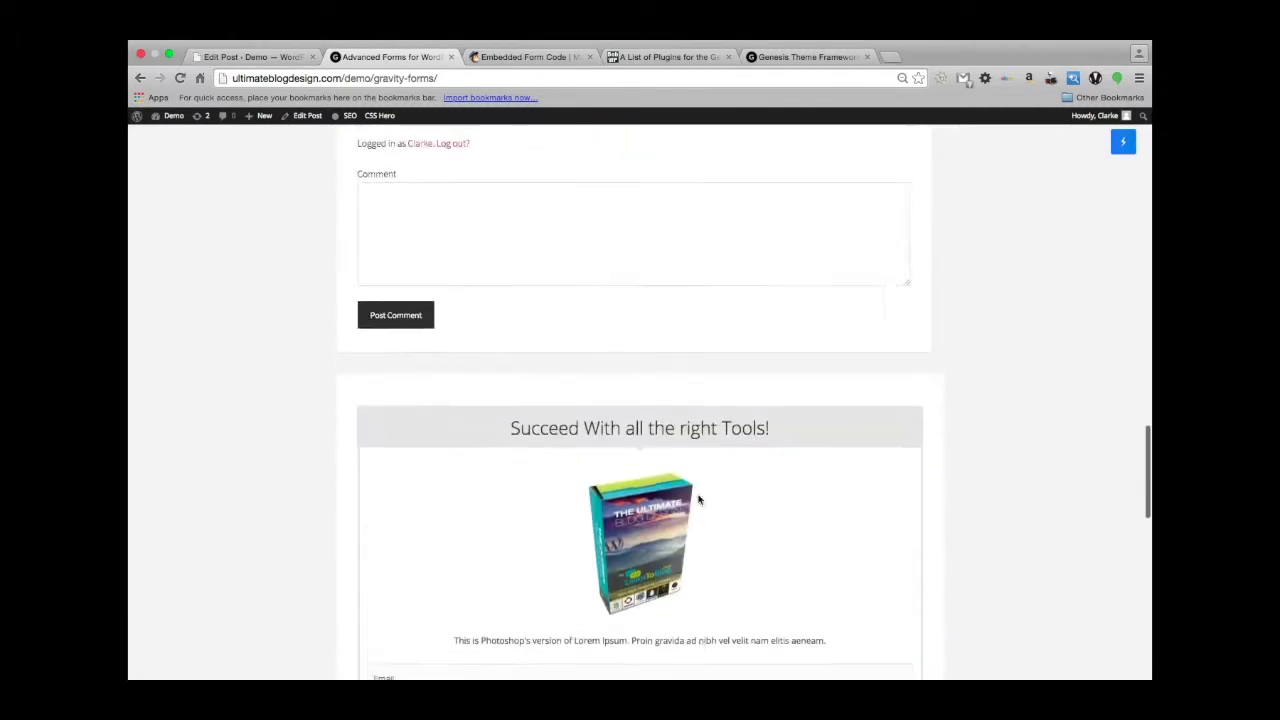
scroll(698, 500, up, 15)
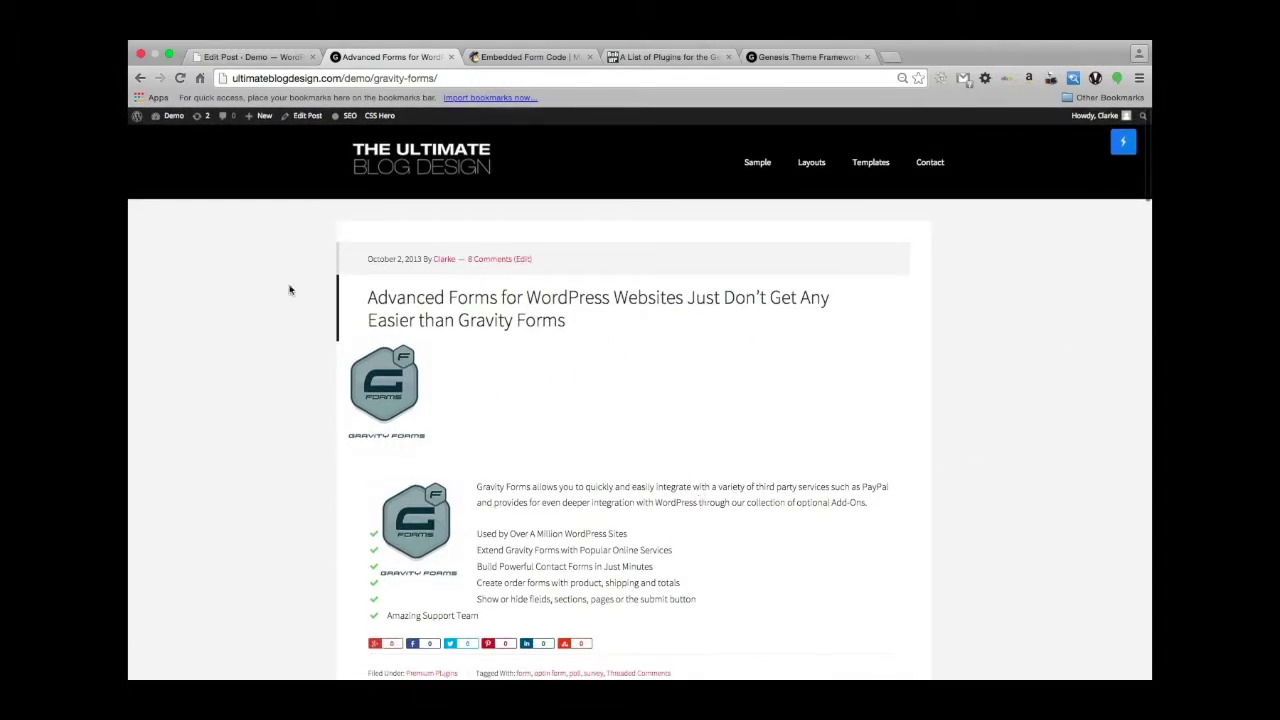
scroll(433, 628, down, 5)
scroll(433, 628, up, 5)
scroll(710, 541, down, 20)
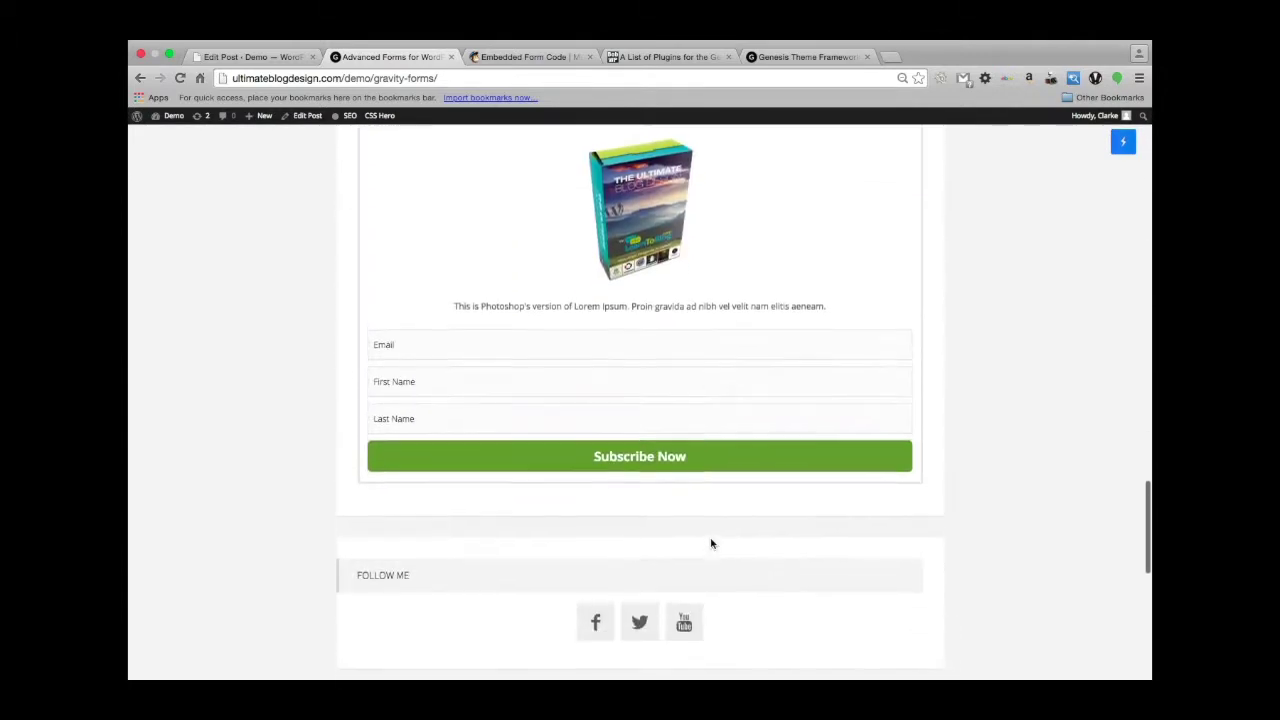
scroll(711, 543, up, 6)
scroll(709, 537, down, 3)
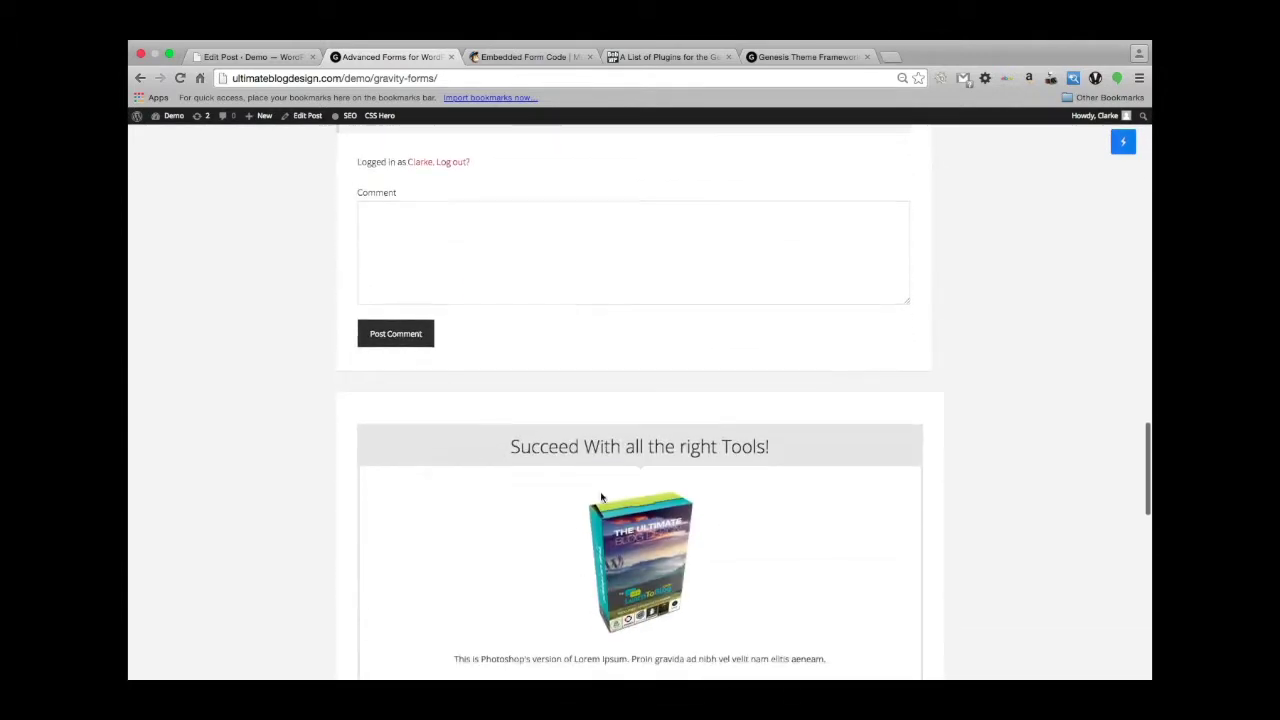
scroll(600, 491, up, 20)
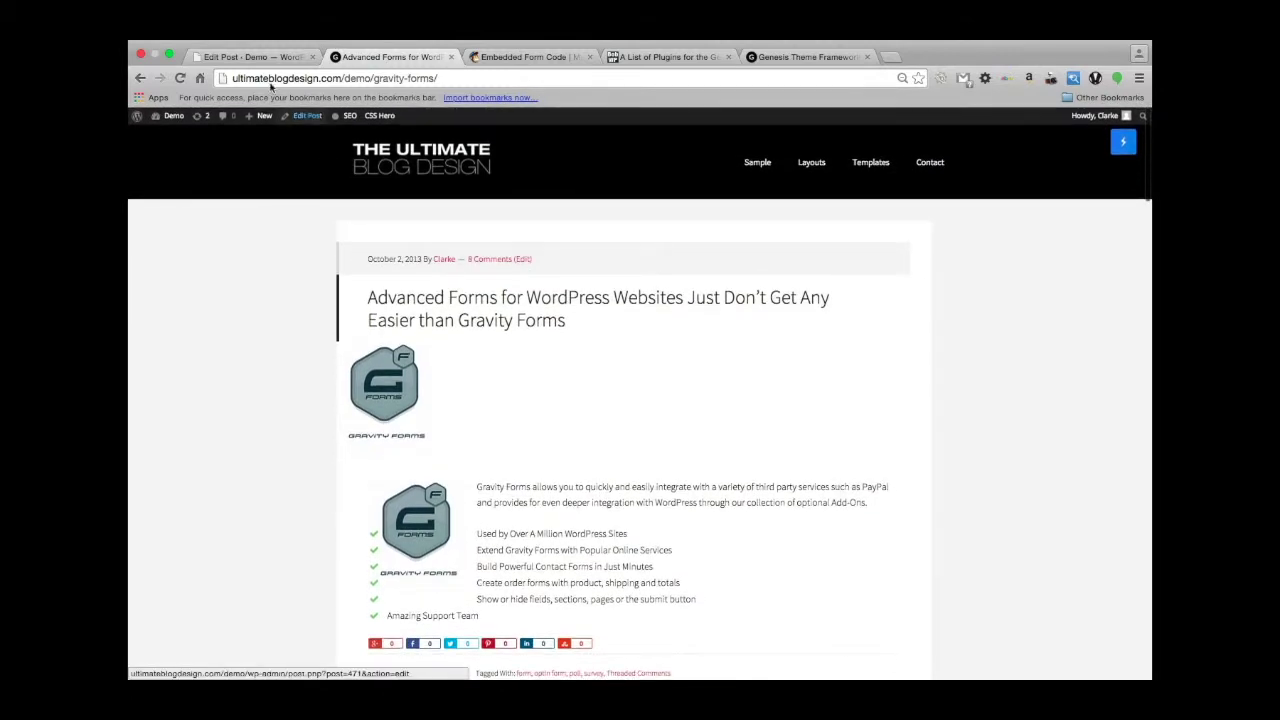
Step: Set the post's layout to the one with the primary sidebar above the content and update the post
click(248, 59)
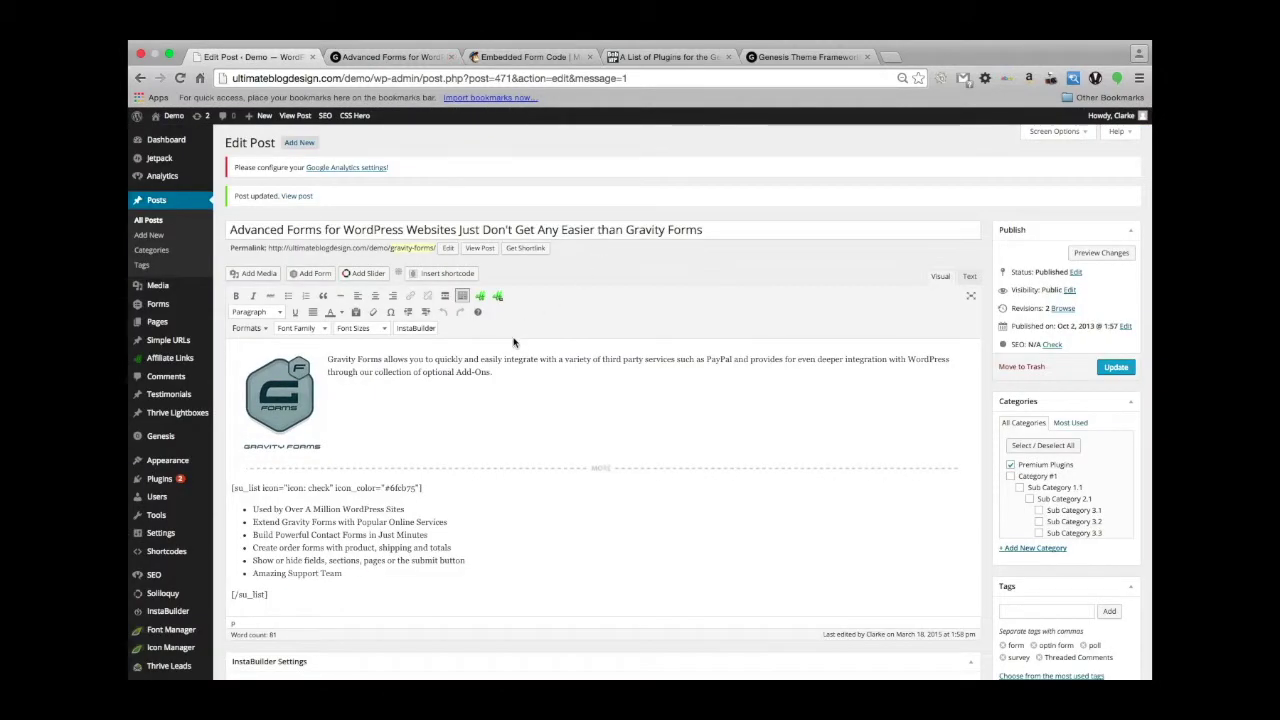
scroll(495, 460, down, 5)
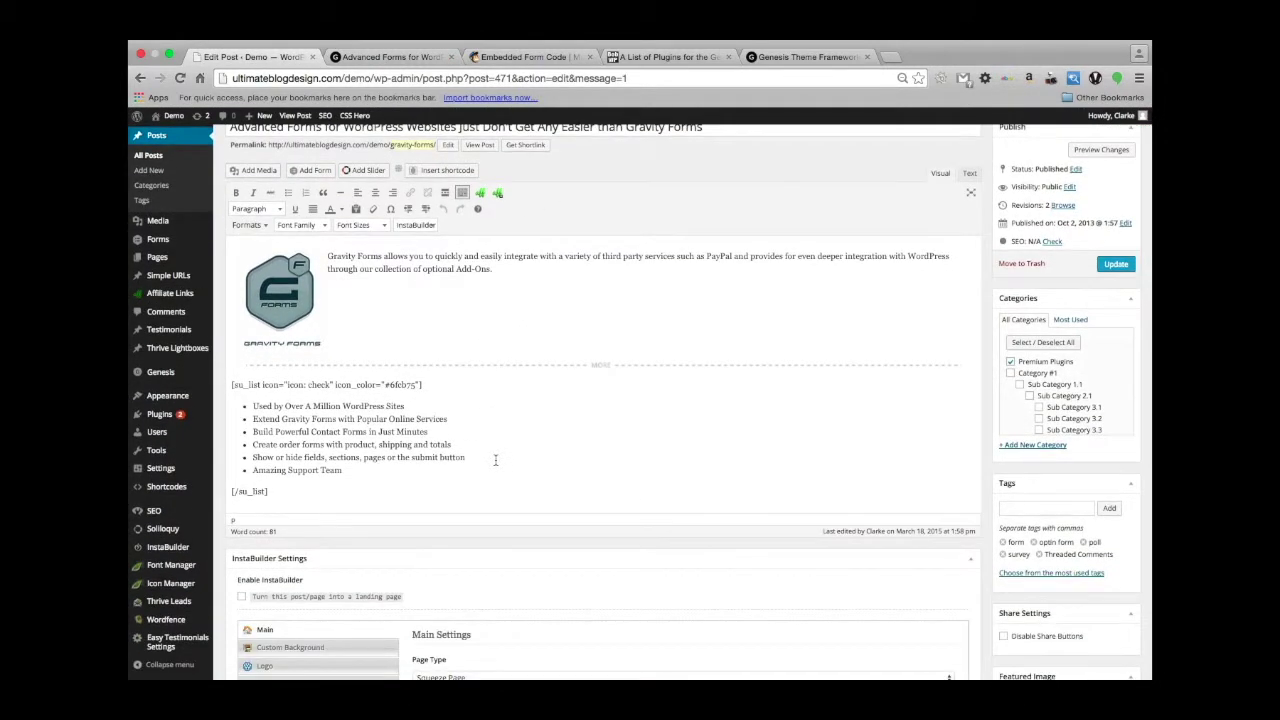
scroll(495, 463, down, 20)
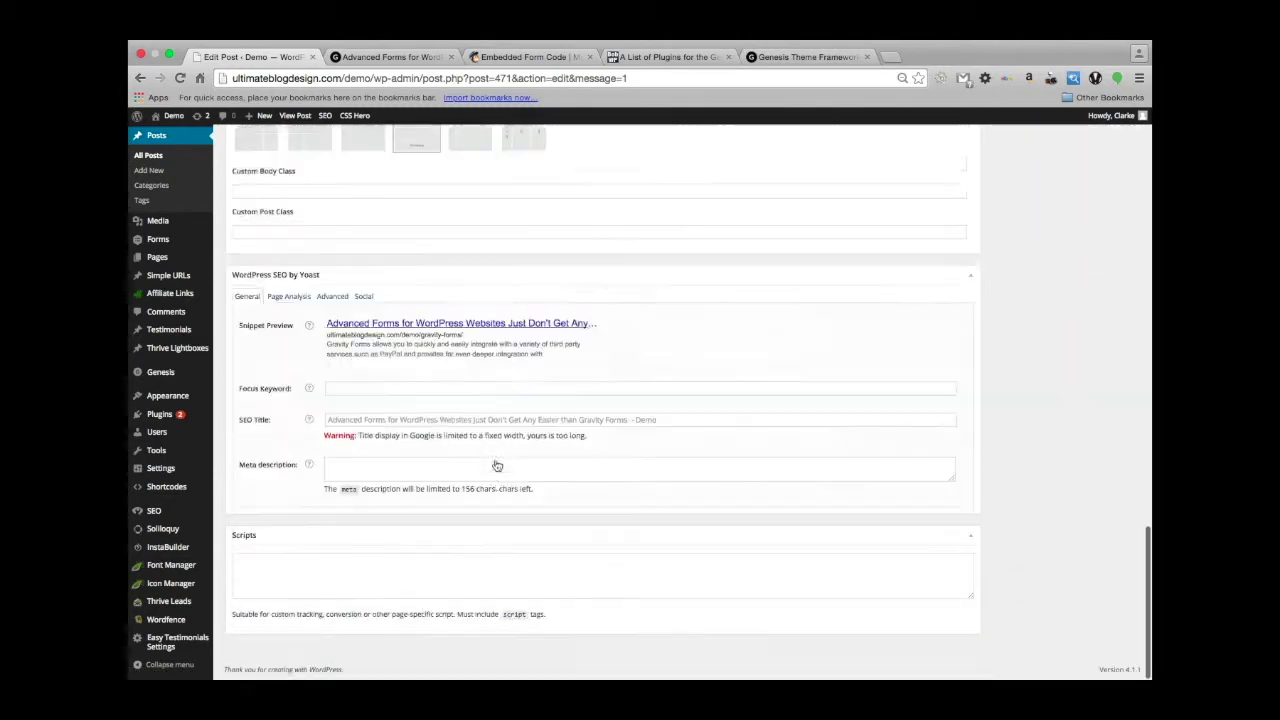
scroll(495, 460, up, 5)
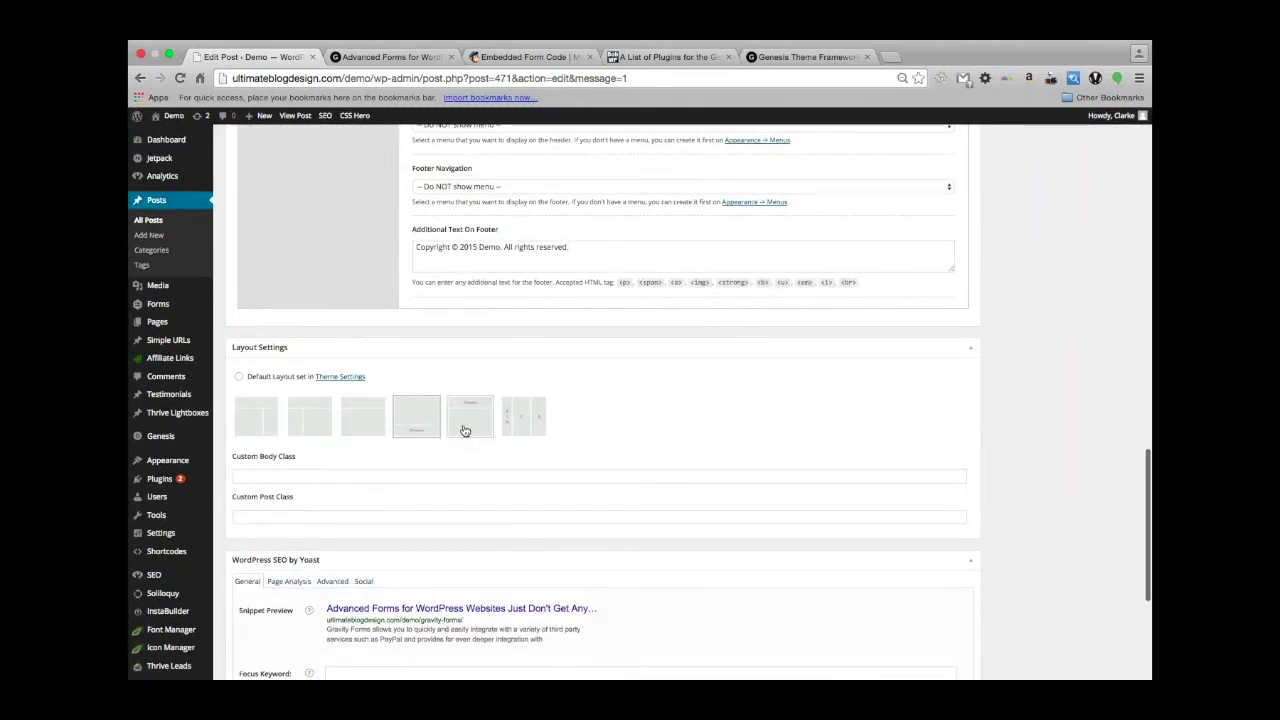
click(465, 430)
scroll(711, 440, down, 1)
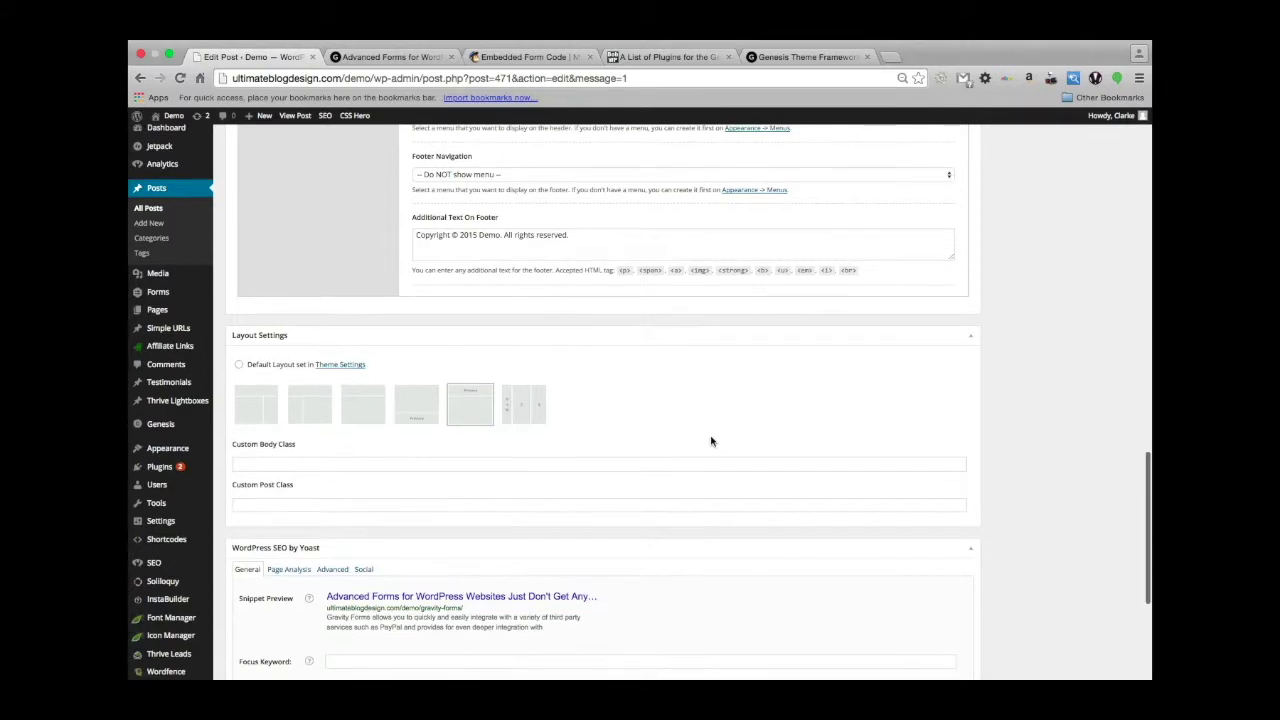
scroll(711, 441, down, 1)
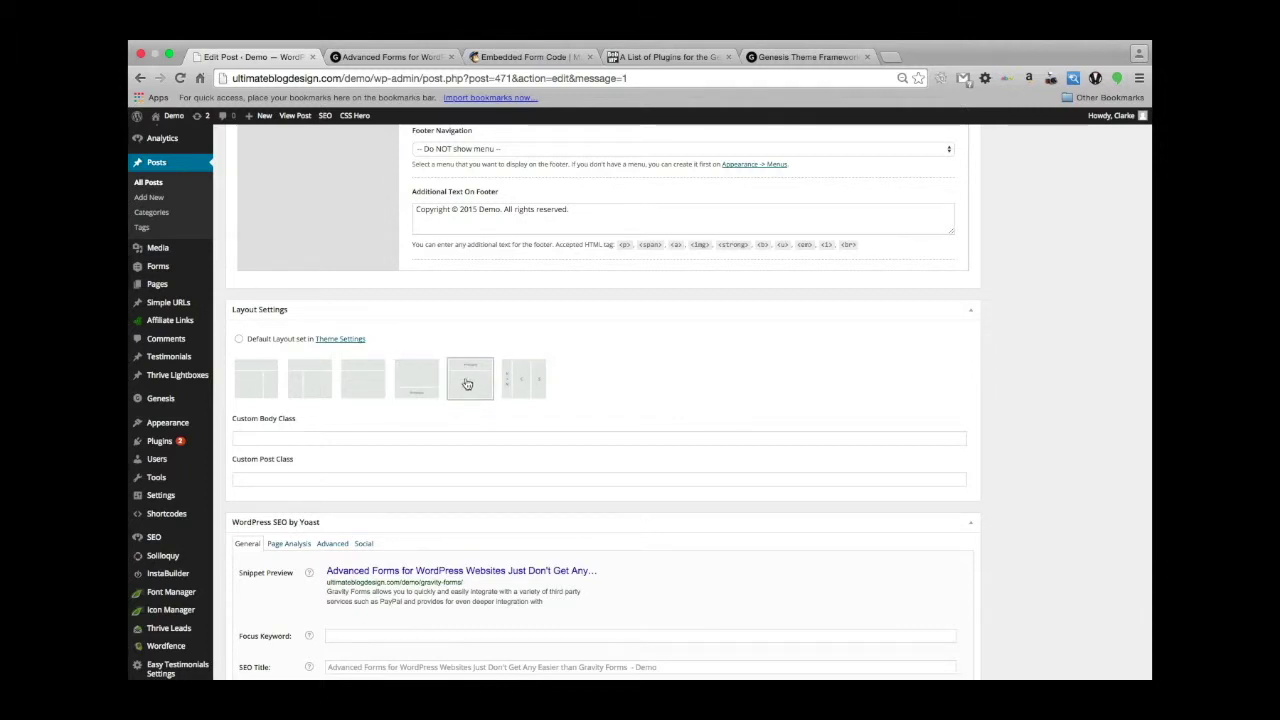
scroll(683, 375, up, 15)
click(1115, 367)
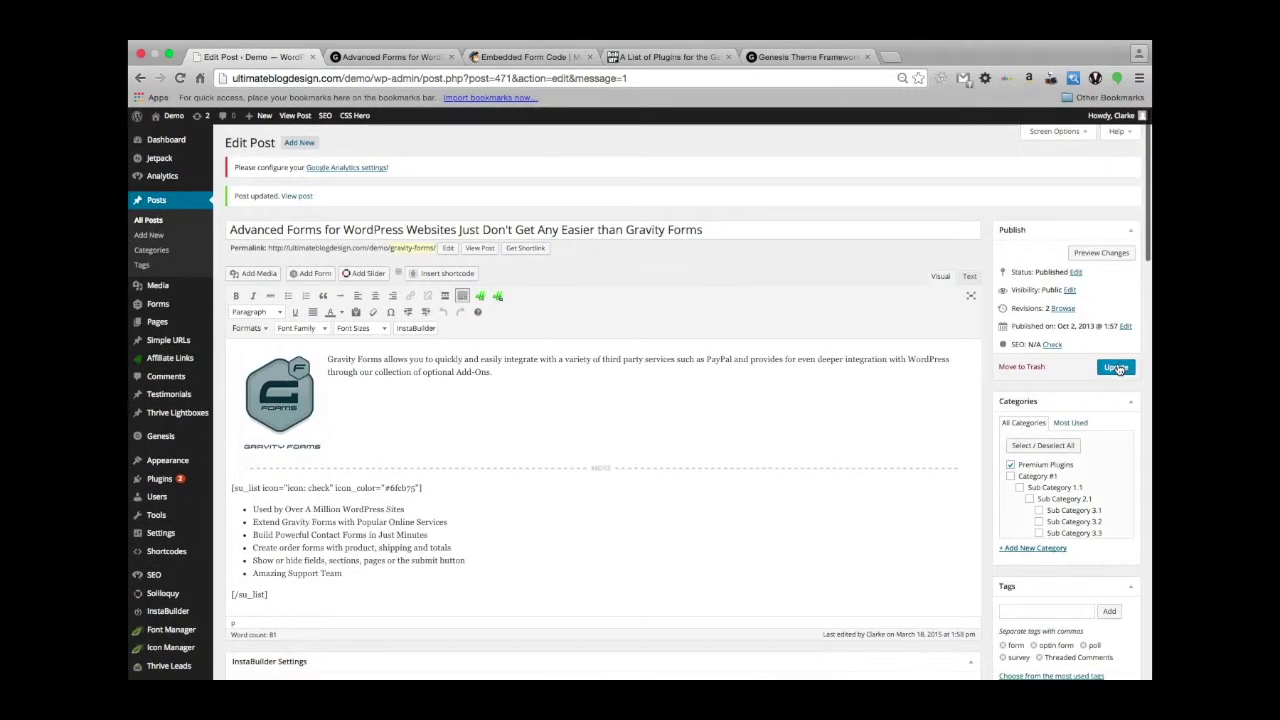
Step: Reload the live Gravity Forms post and examine the sidebar placement near the page header
click(381, 60)
key(super+r)
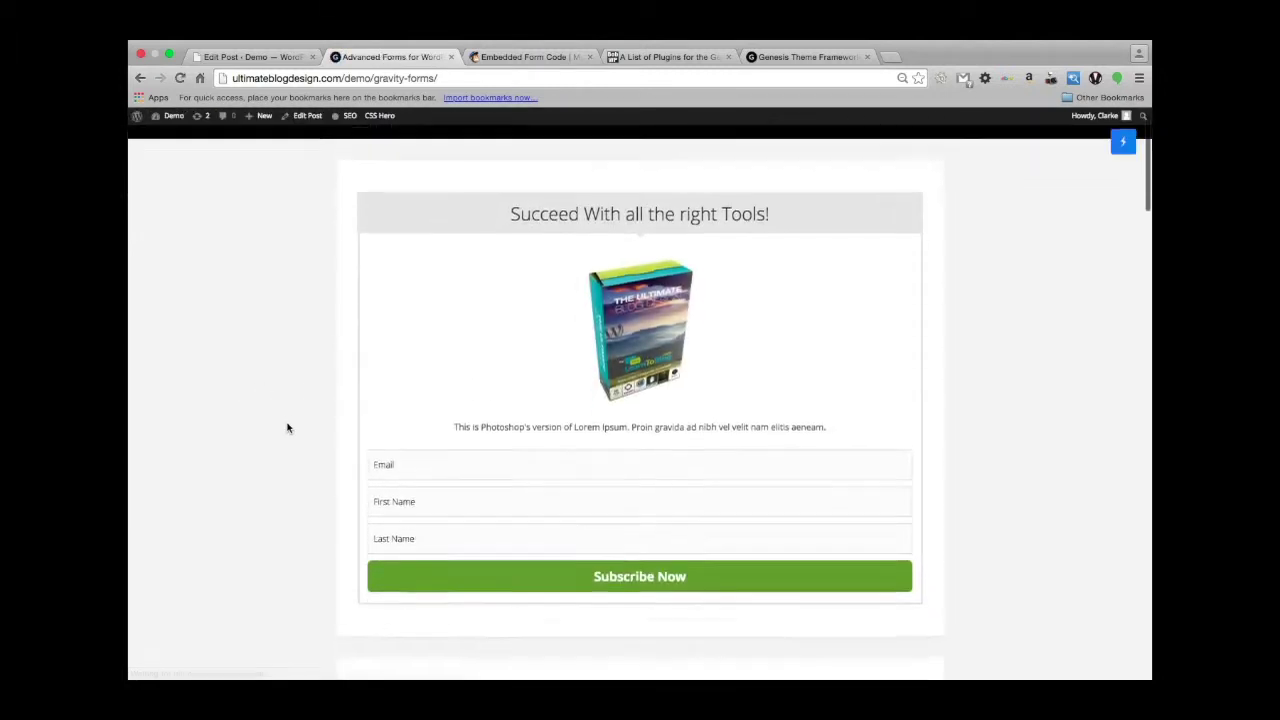
scroll(287, 428, down, 1)
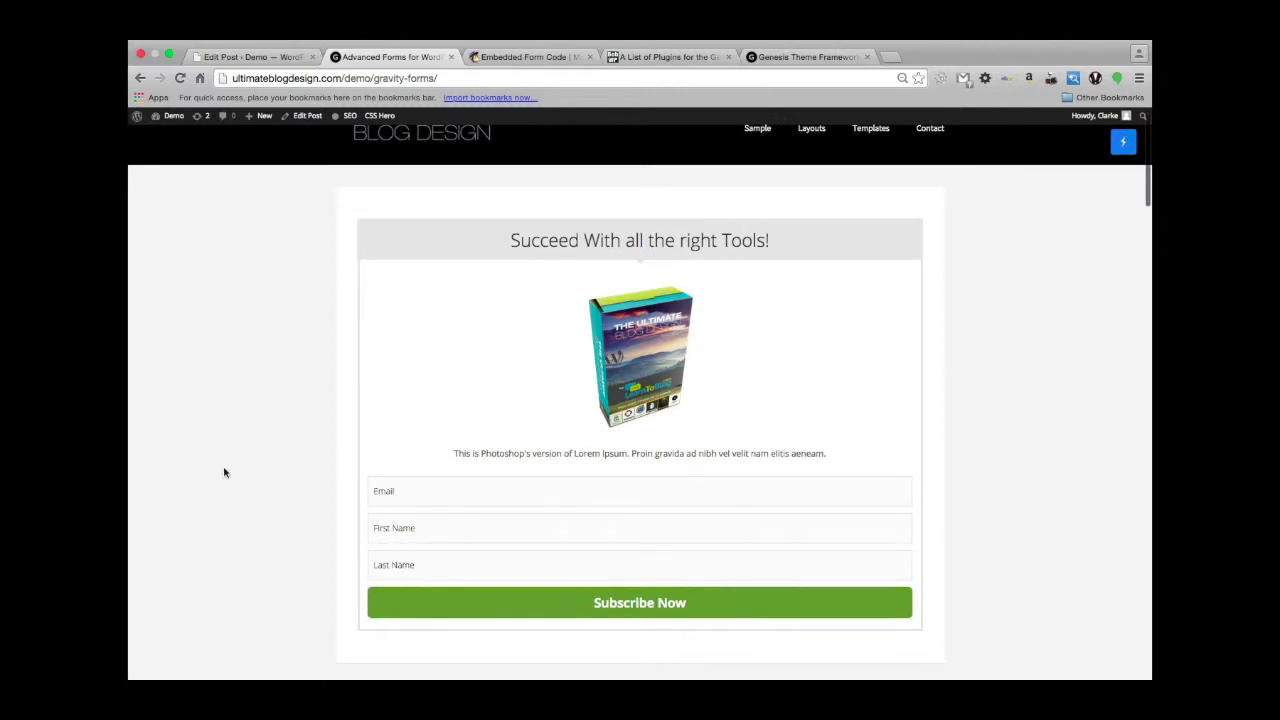
scroll(190, 393, down, 2)
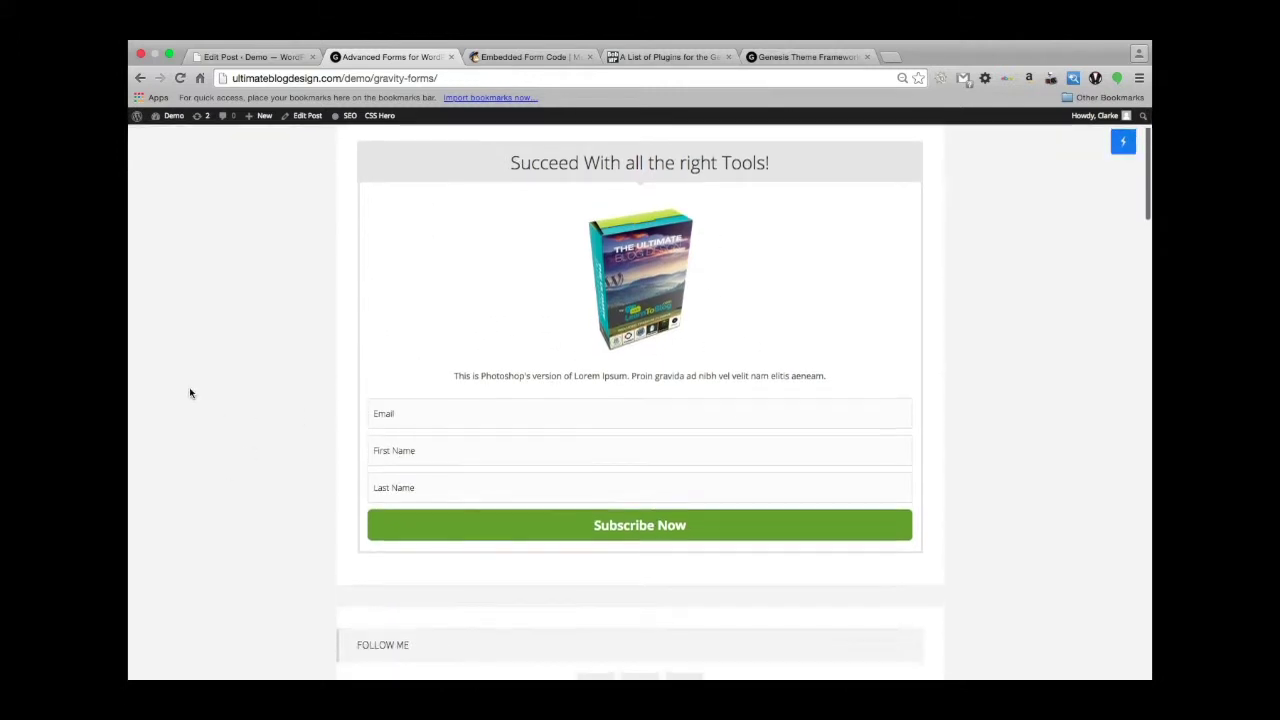
Step: Examine the live post from the header through the sidebar widgets to the article content placed beneath them
scroll(190, 391, up, 3)
scroll(187, 470, down, 8)
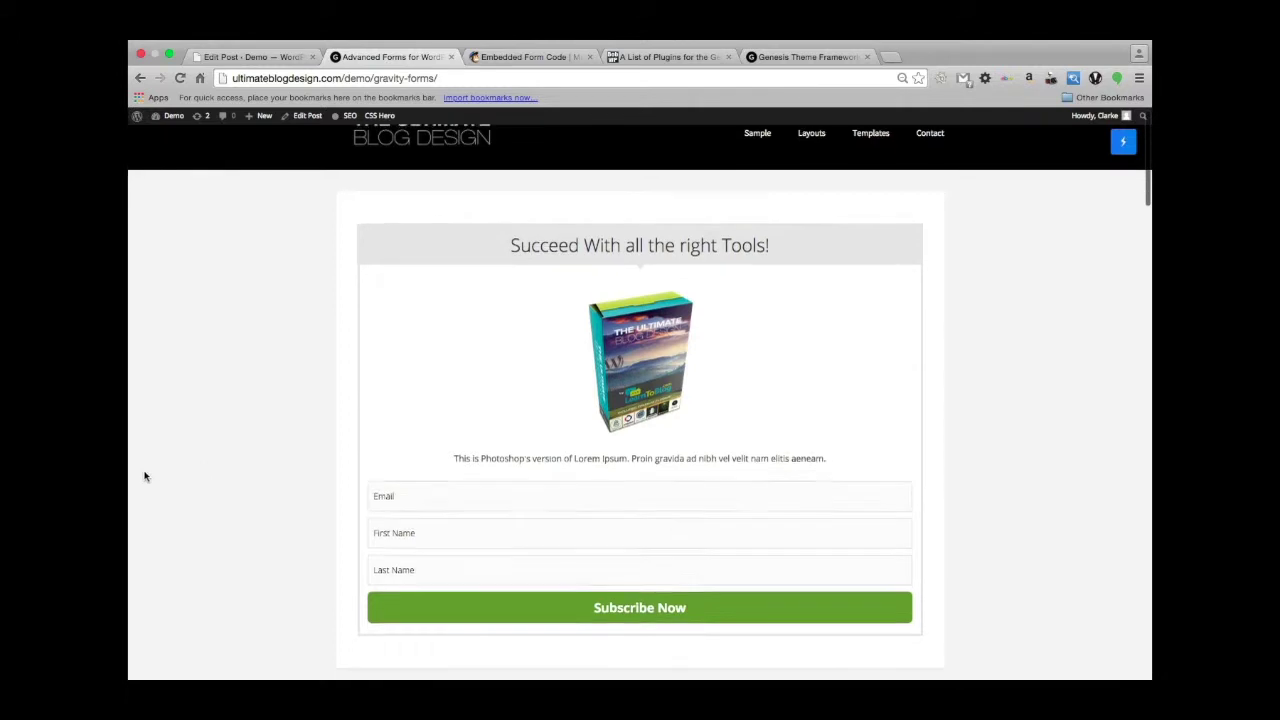
scroll(230, 495, down, 9)
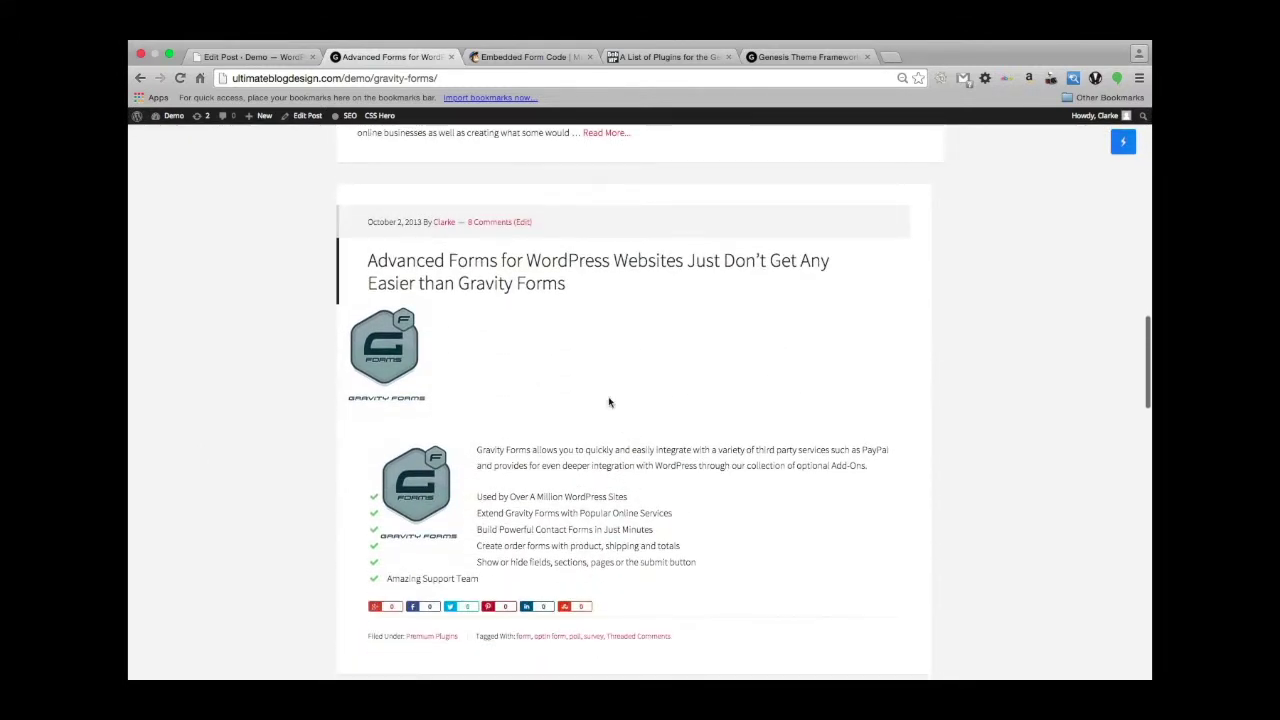
scroll(261, 353, up, 16)
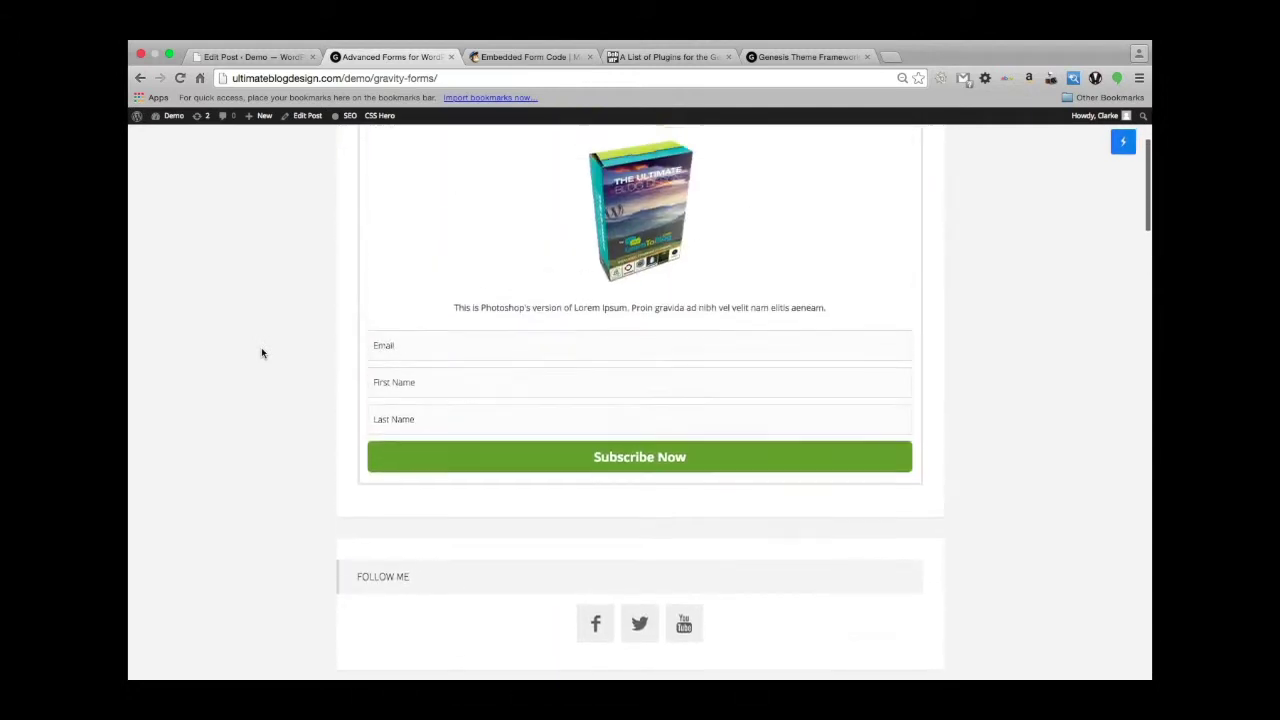
scroll(262, 352, up, 3)
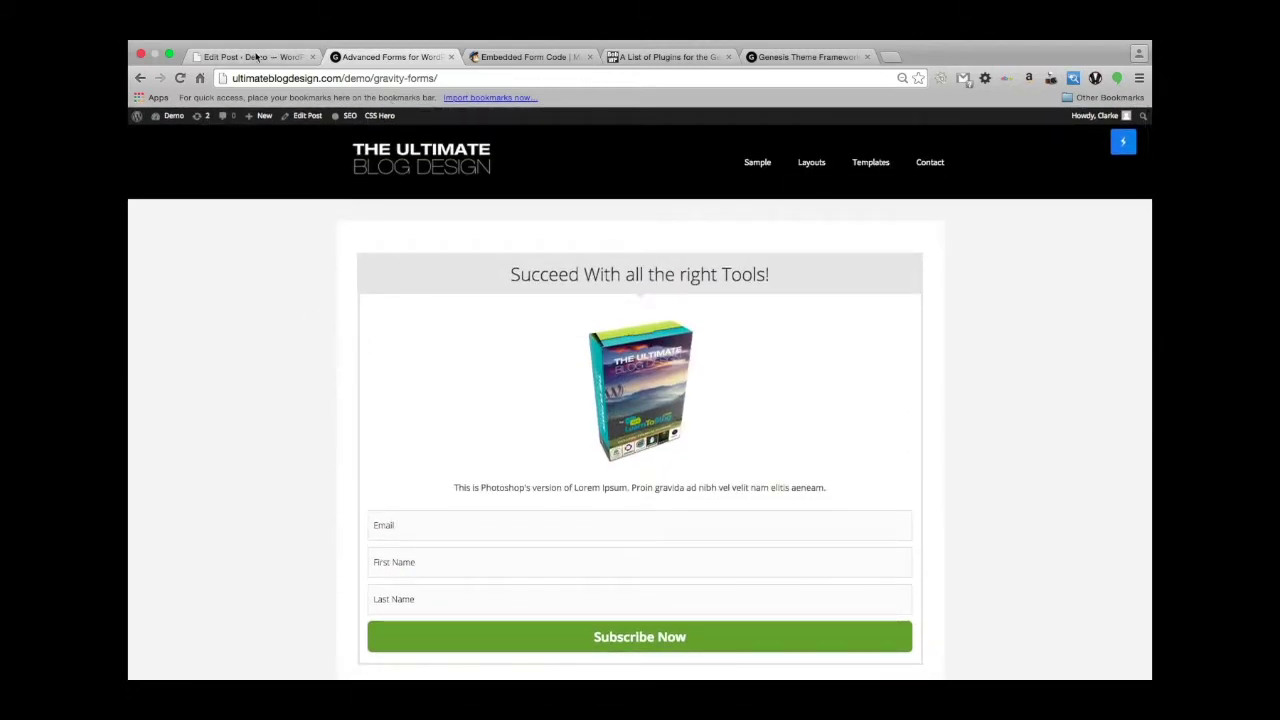
Step: Set the Gravity Forms post's layout back to the default layout set in Theme Settings and update the post
click(257, 57)
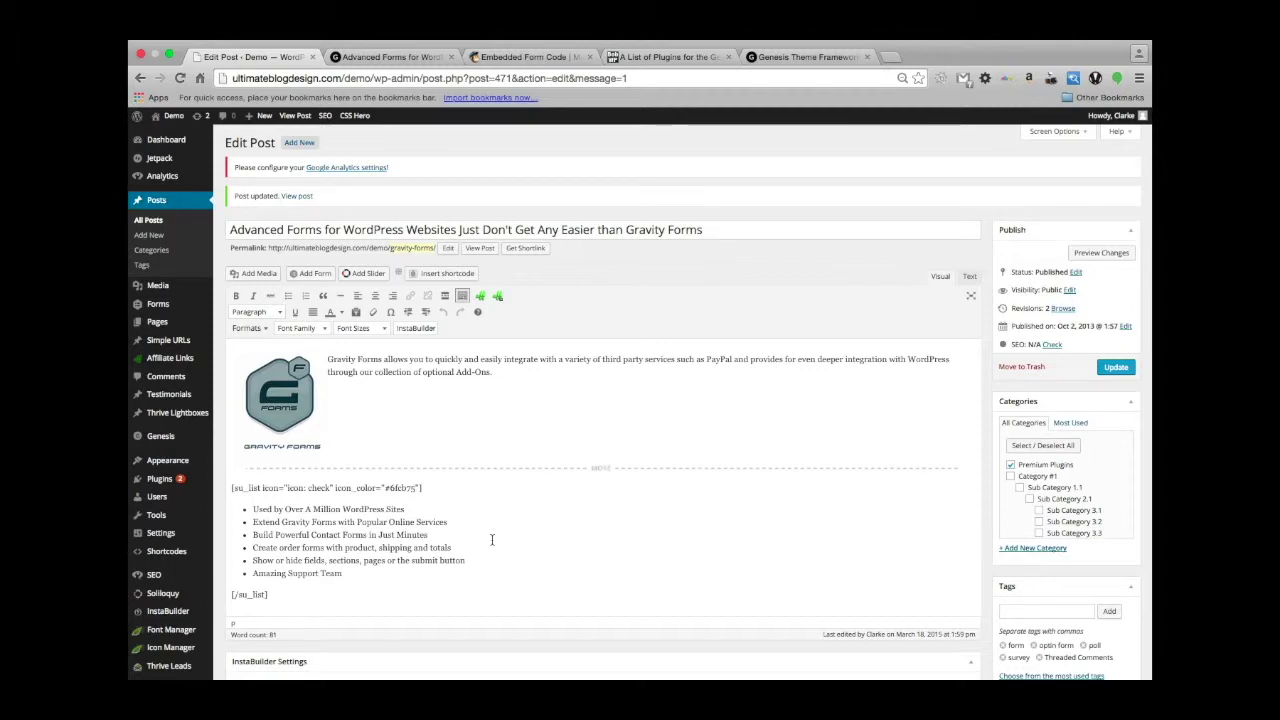
scroll(823, 510, down, 20)
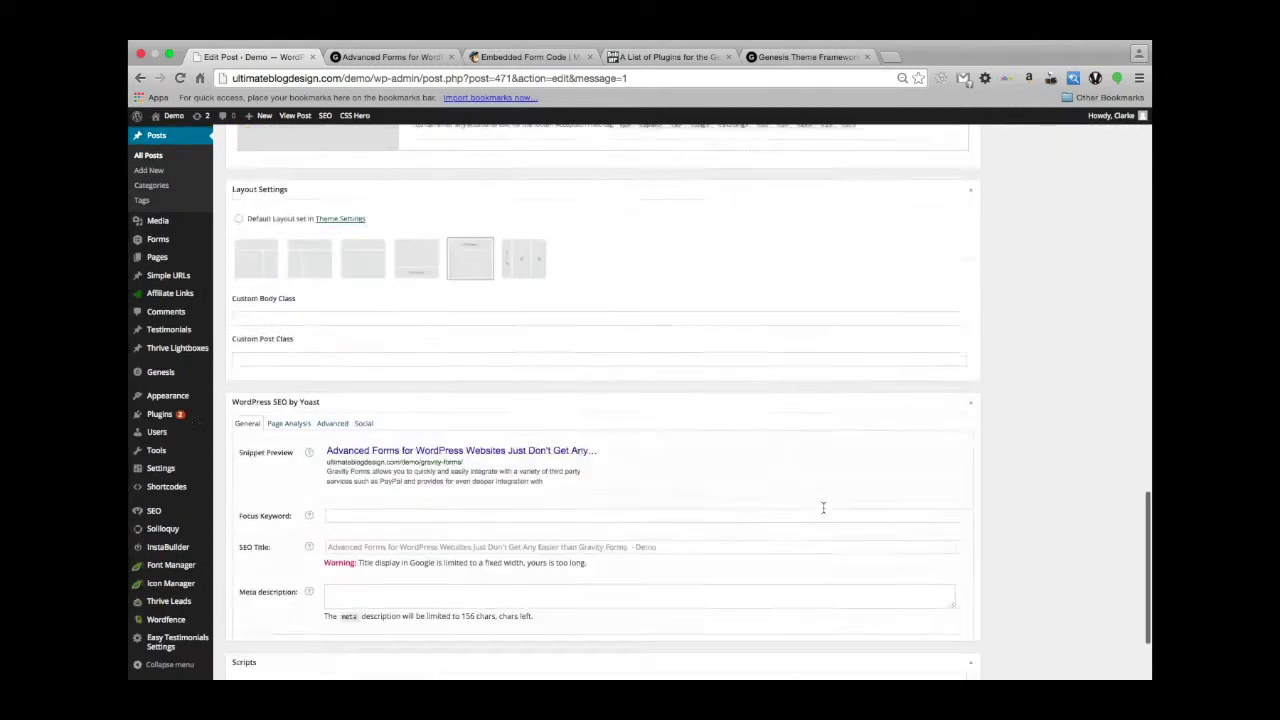
scroll(560, 309, up, 5)
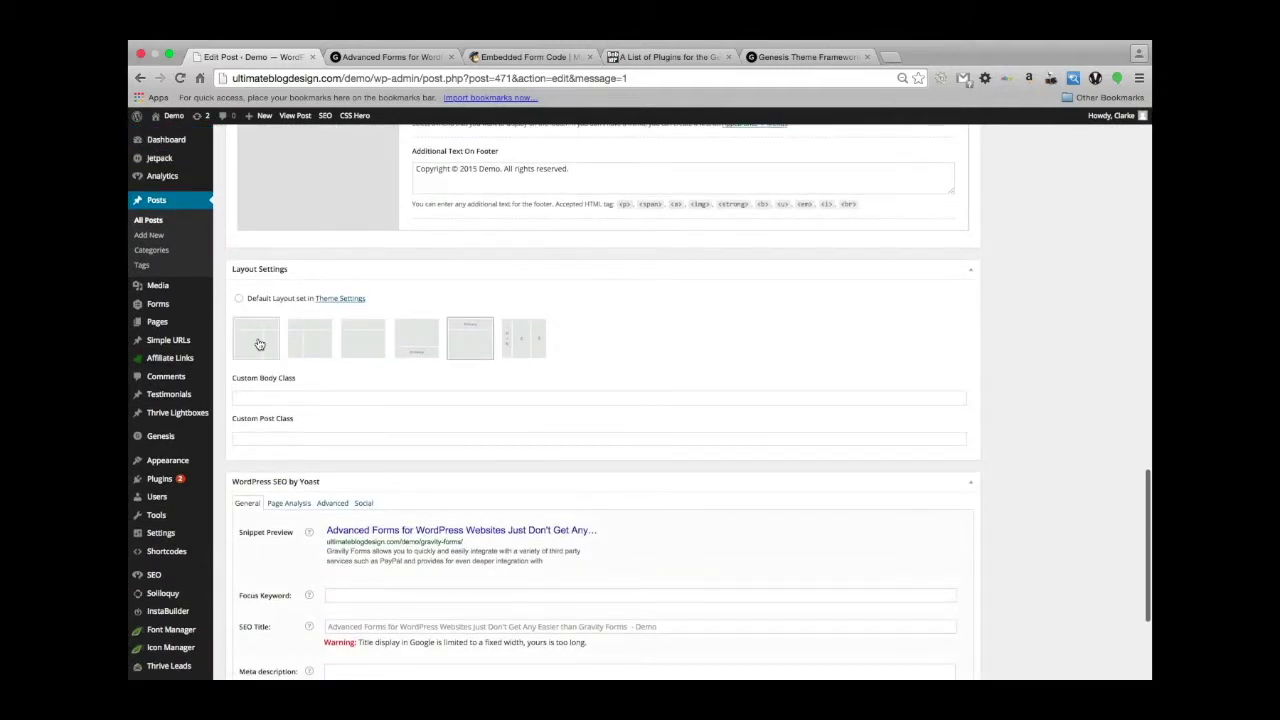
click(258, 344)
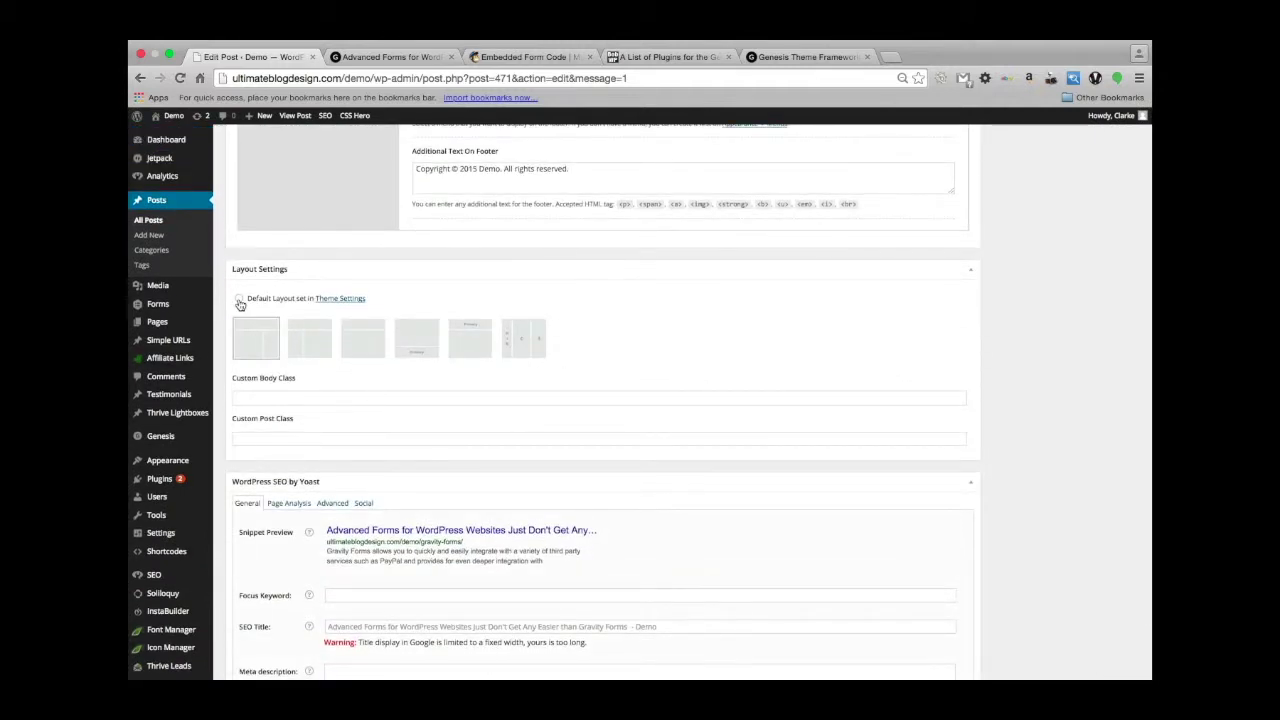
click(239, 300)
scroll(783, 309, up, 15)
click(1116, 367)
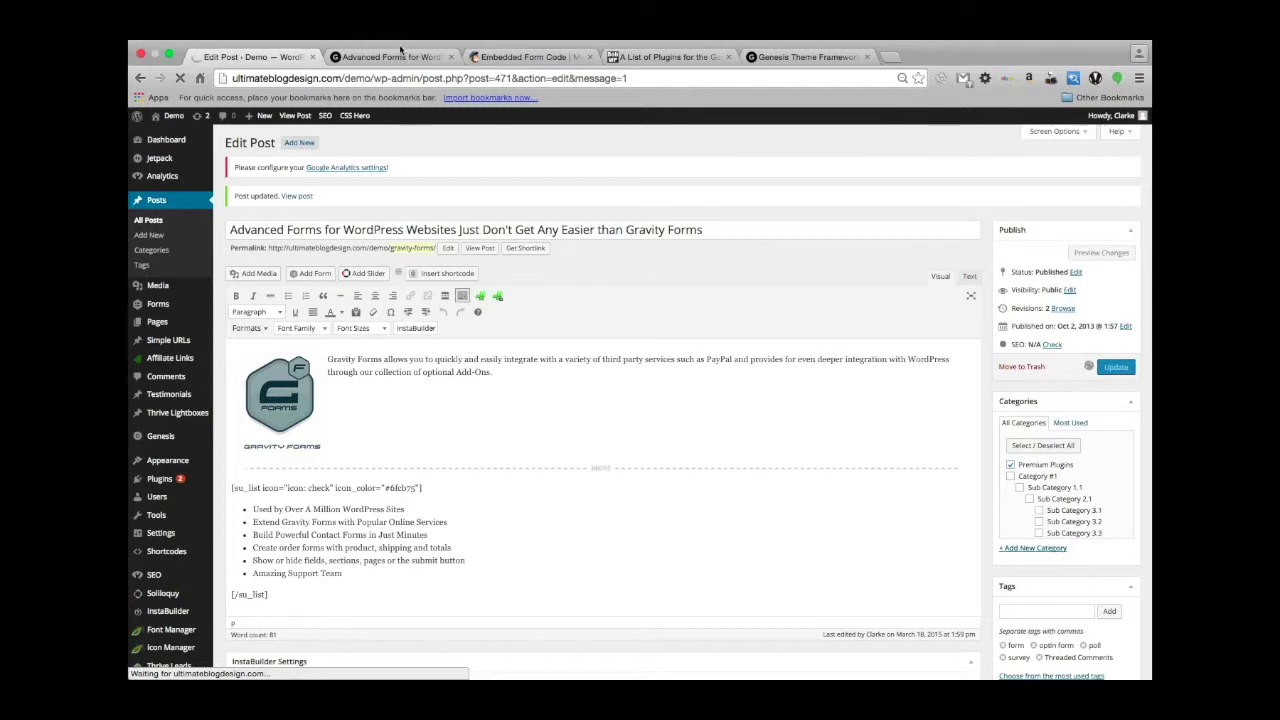
Step: Reload the live Gravity Forms post and review the default layout from the header down to the comments
click(400, 58)
key(super+r)
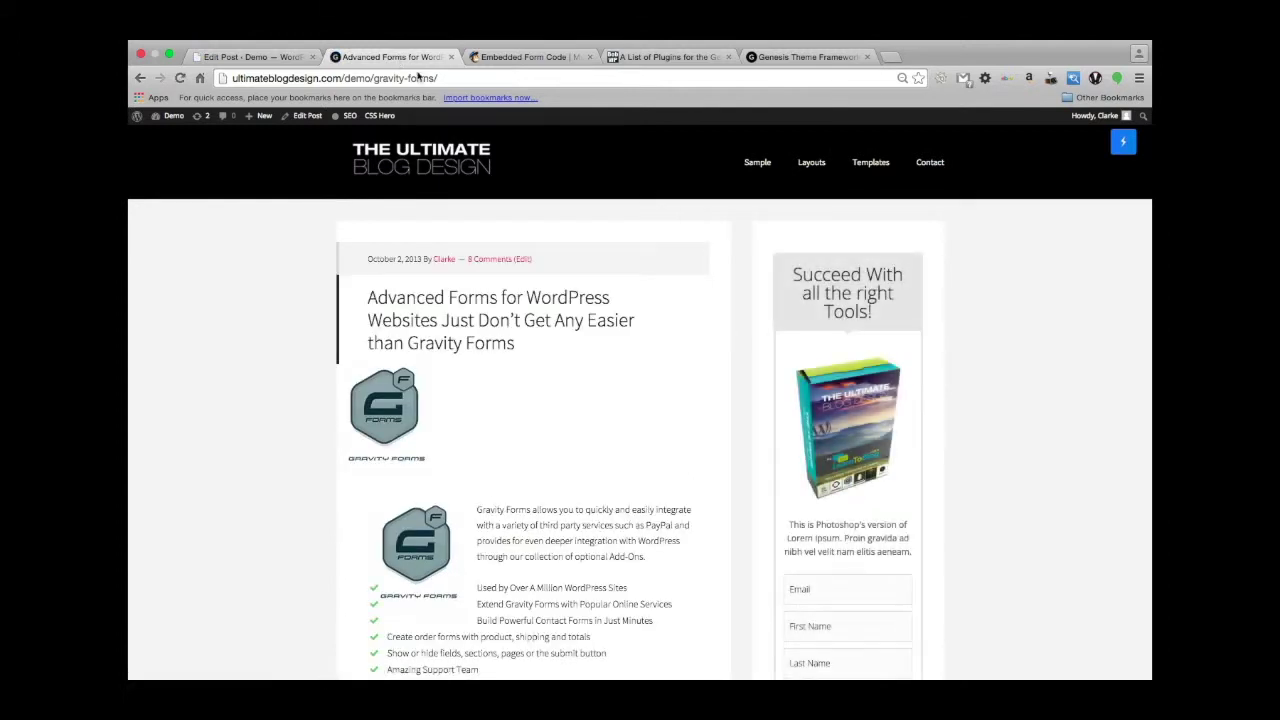
scroll(228, 308, down, 3)
scroll(228, 308, up, 2)
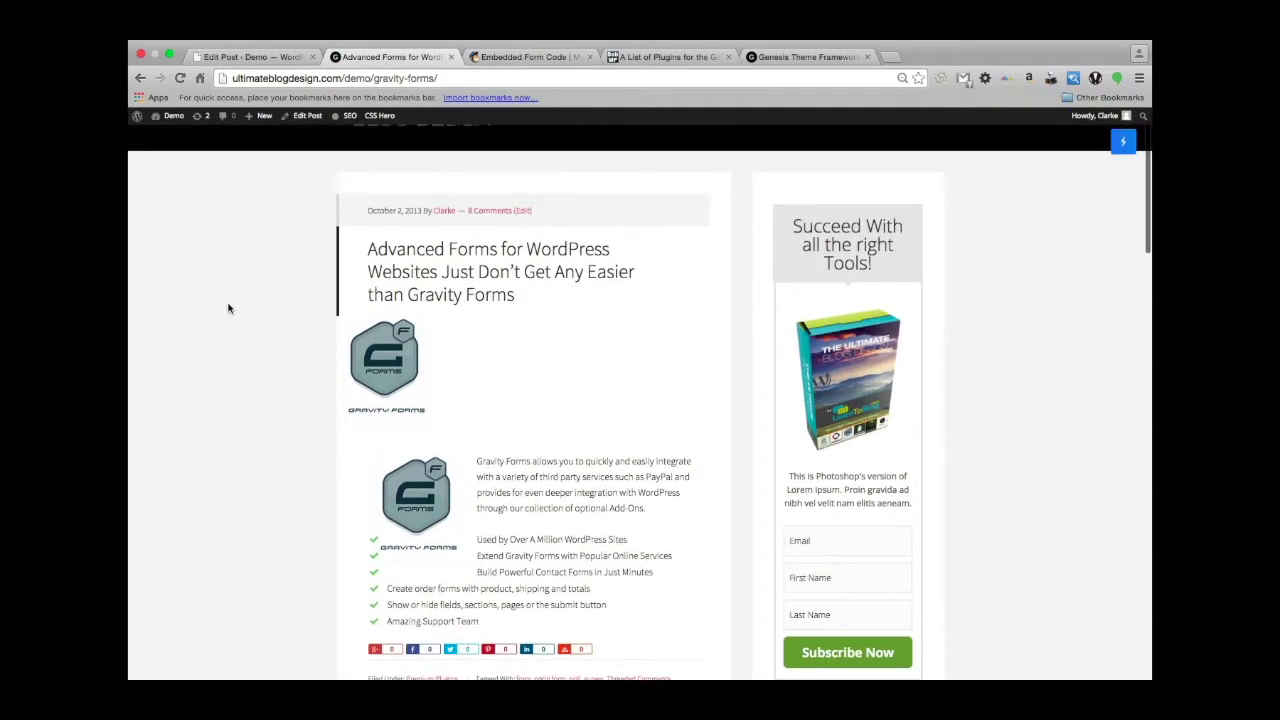
scroll(228, 308, down, 10)
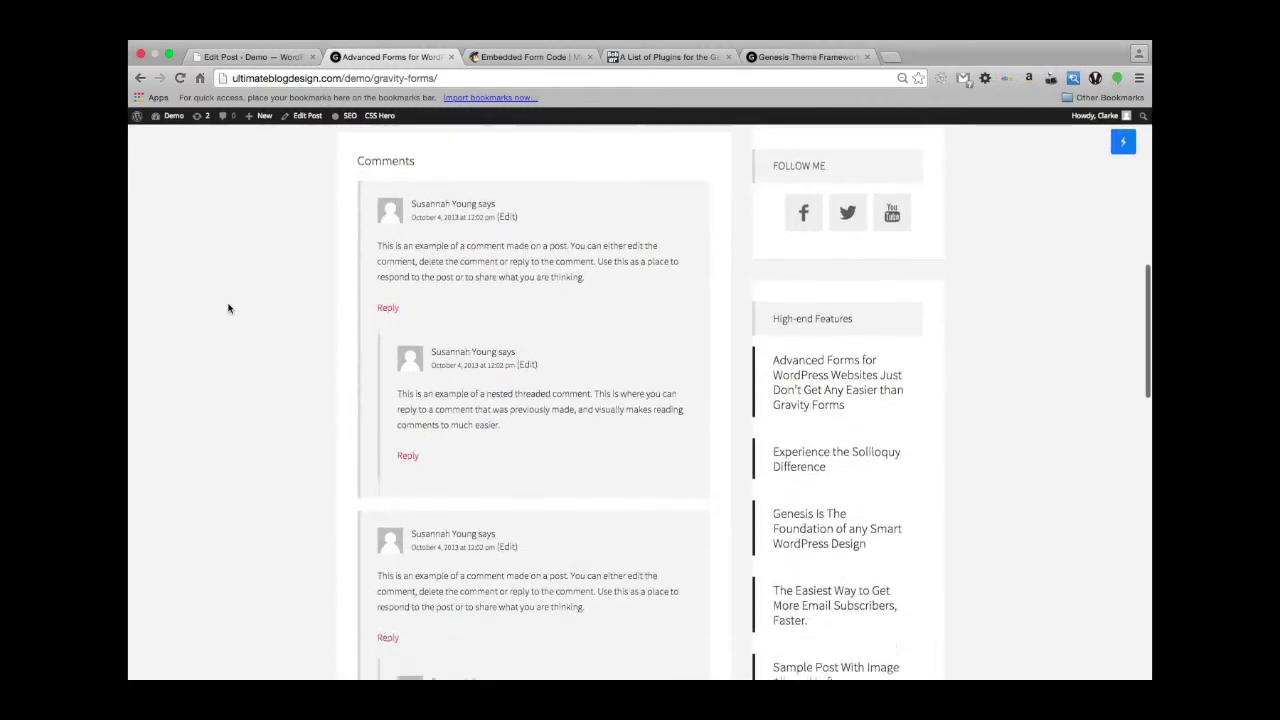
scroll(228, 308, up, 10)
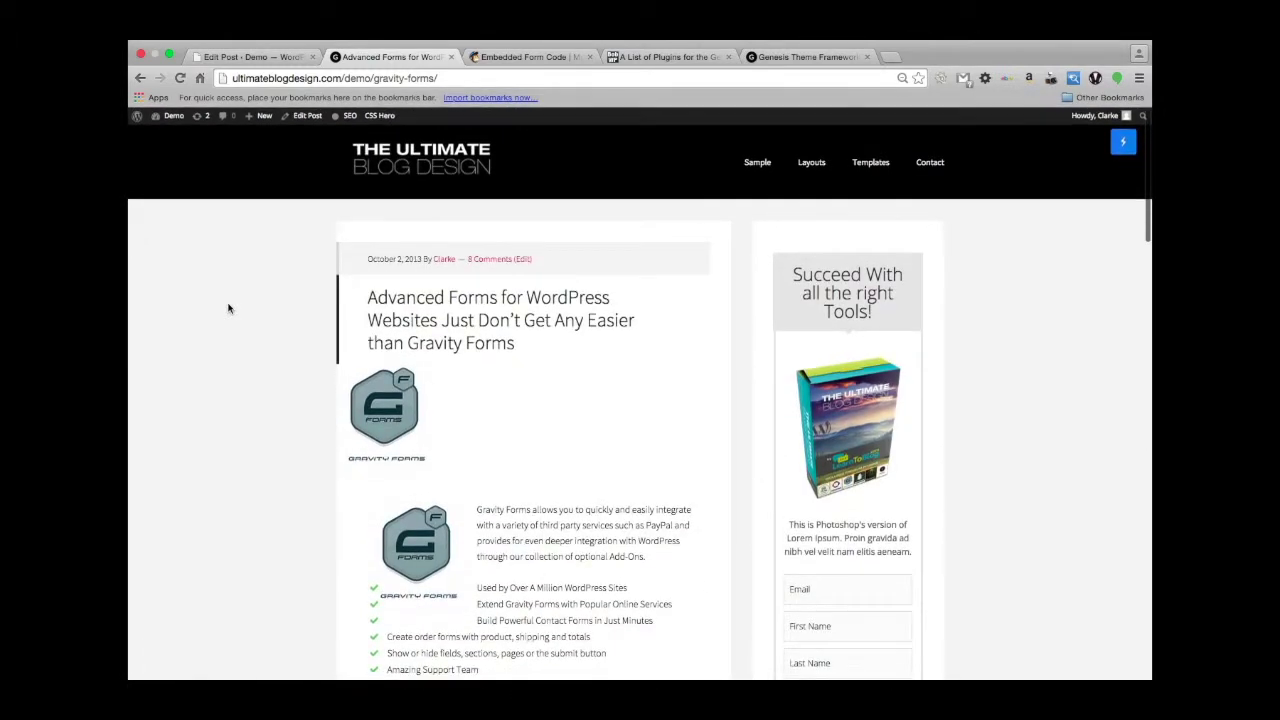
Step: Open the Genesis Layout Extras settings and review the additional layouts, CSS style options and the global layouts for special, singular and archive pages
click(250, 57)
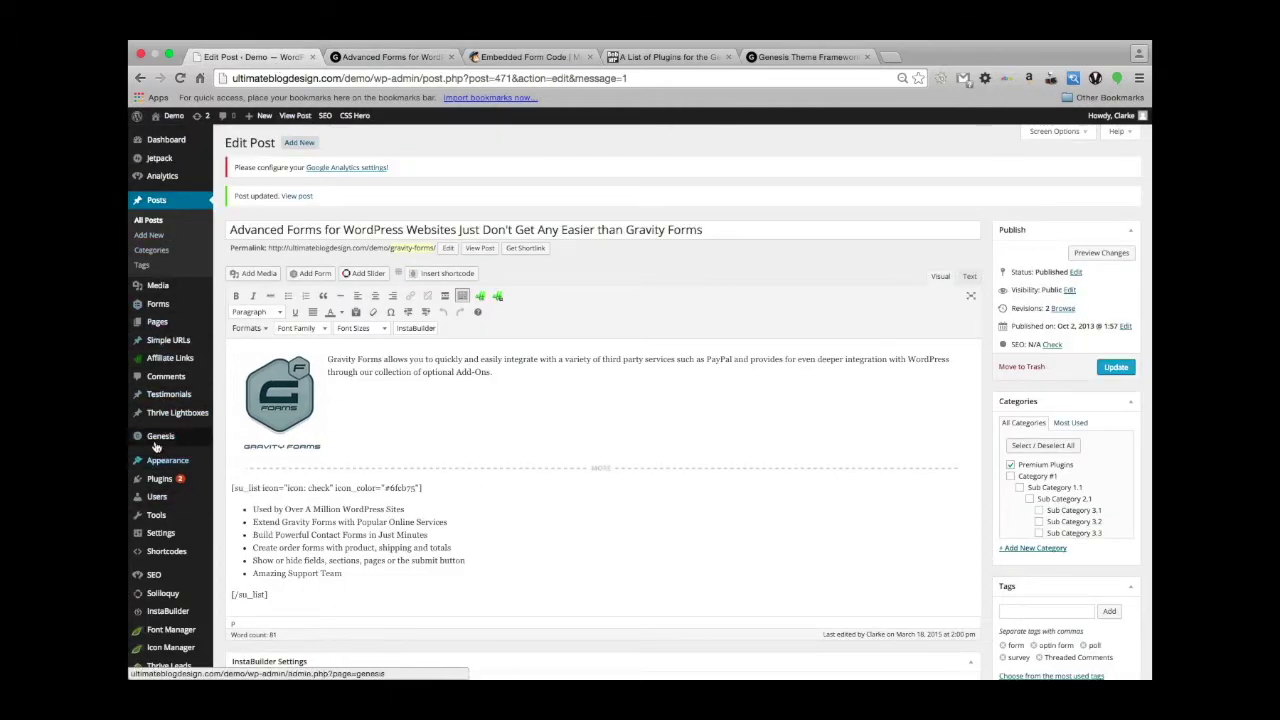
mouse_move(160, 436)
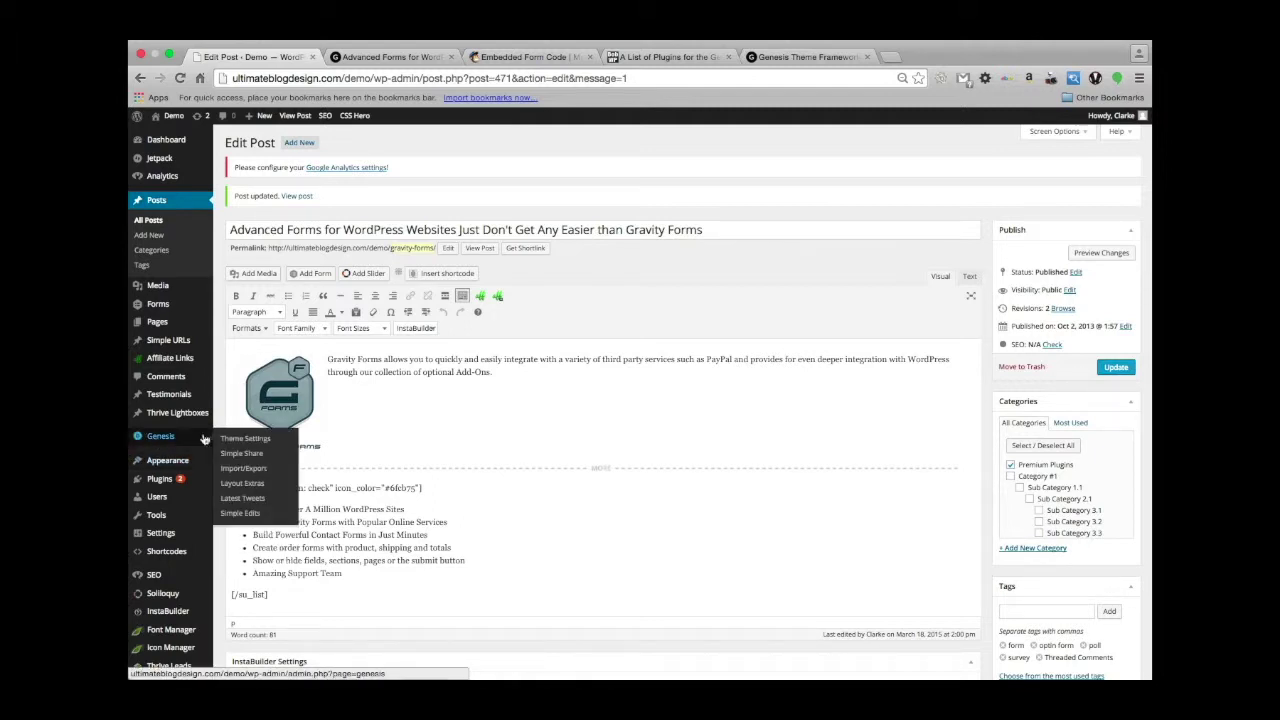
click(245, 484)
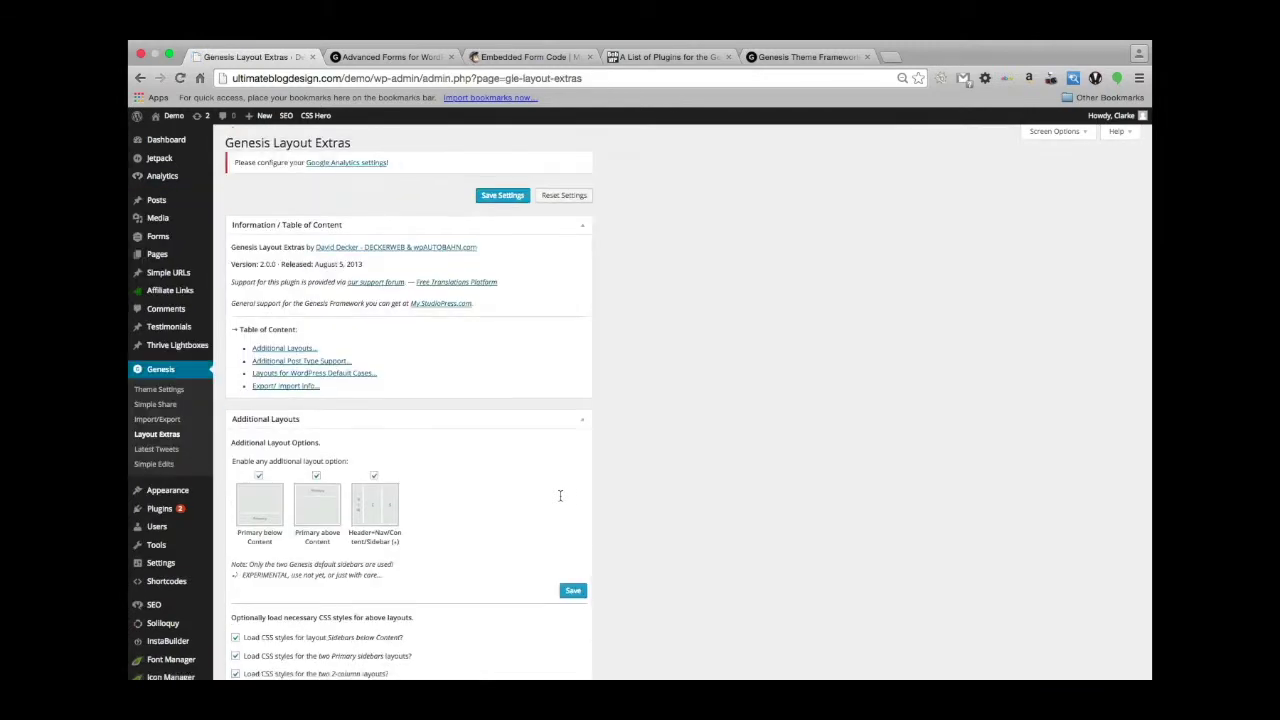
scroll(644, 518, down, 5)
scroll(644, 518, down, 10)
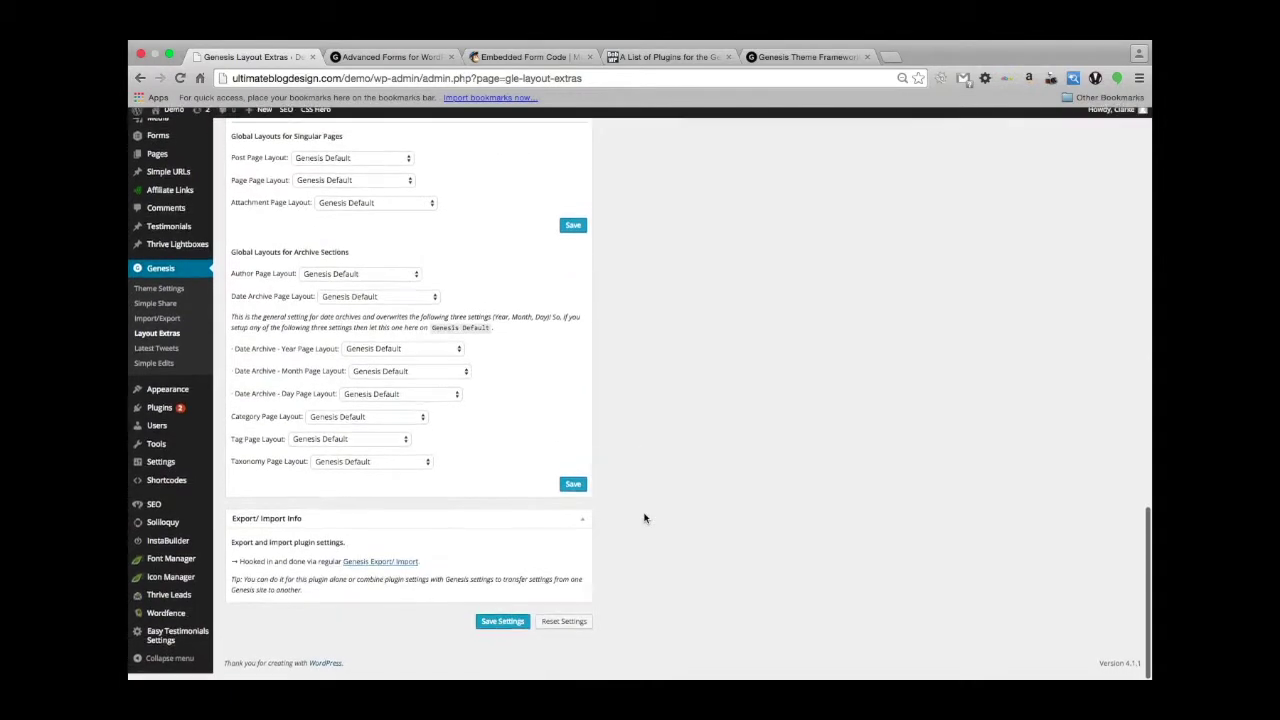
scroll(644, 518, up, 15)
scroll(644, 518, down, 6)
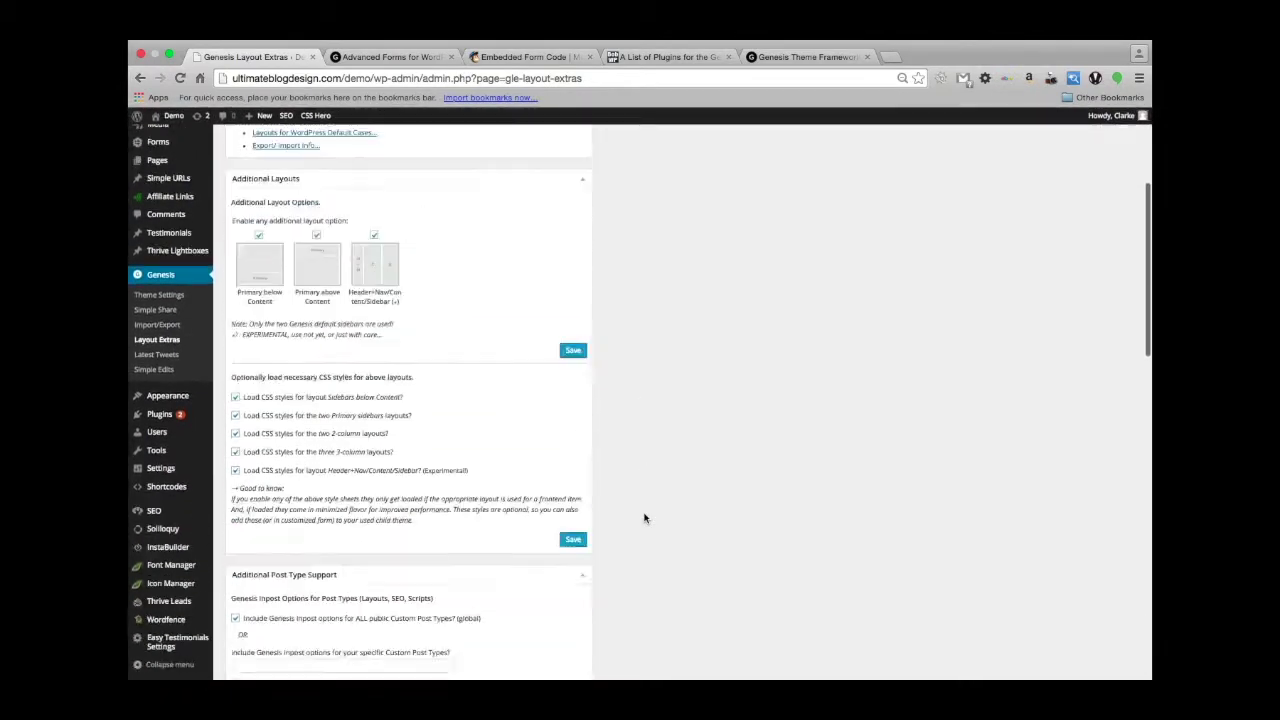
scroll(644, 518, down, 5)
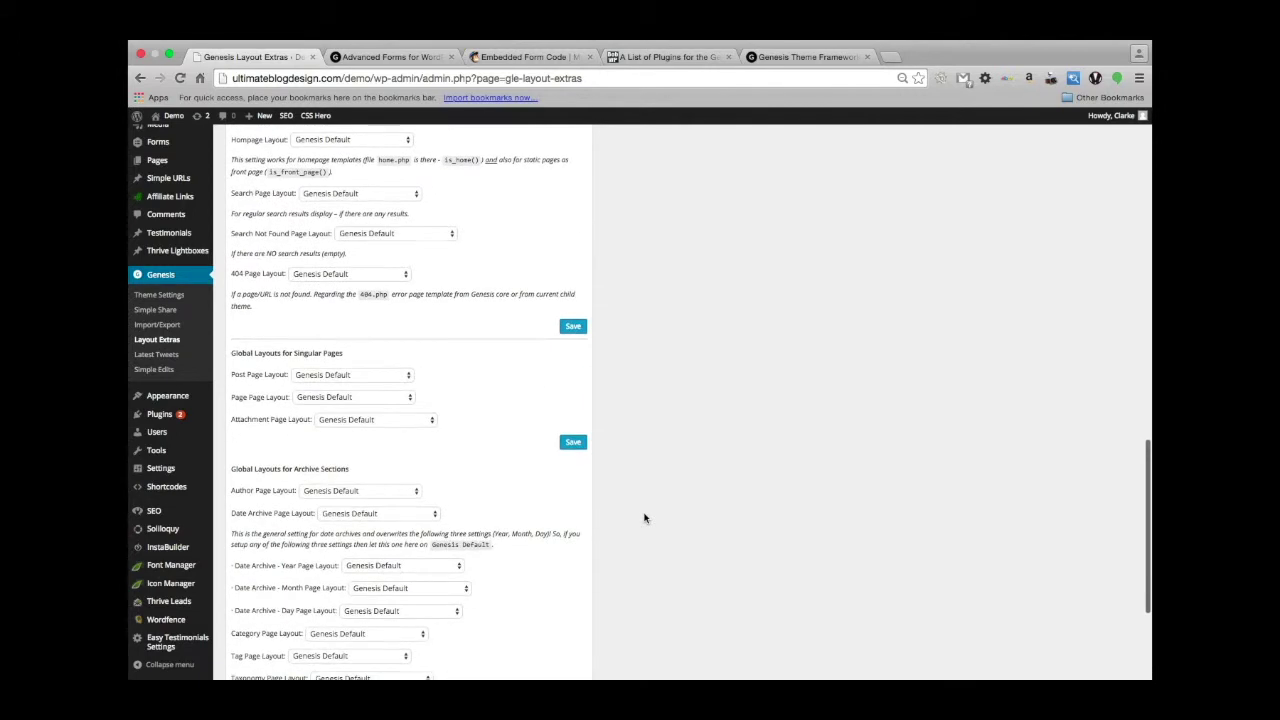
scroll(644, 518, up, 2)
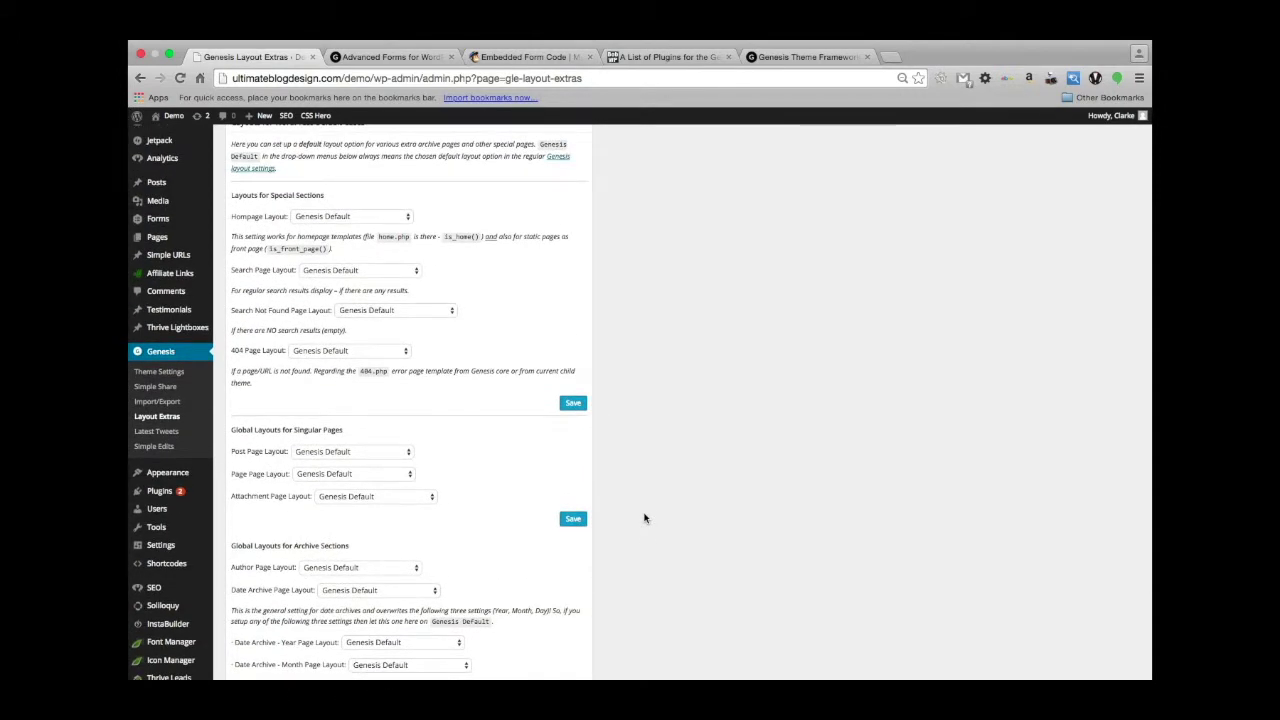
scroll(644, 518, down, 3)
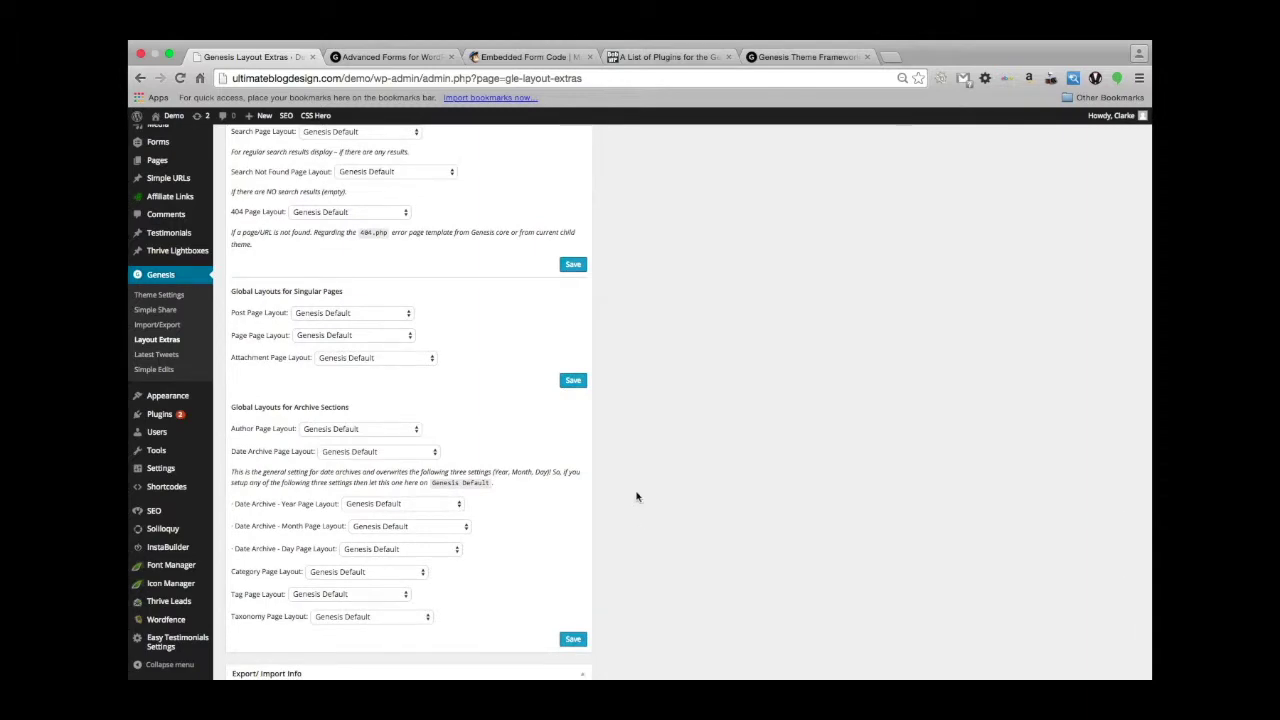
scroll(634, 495, up, 15)
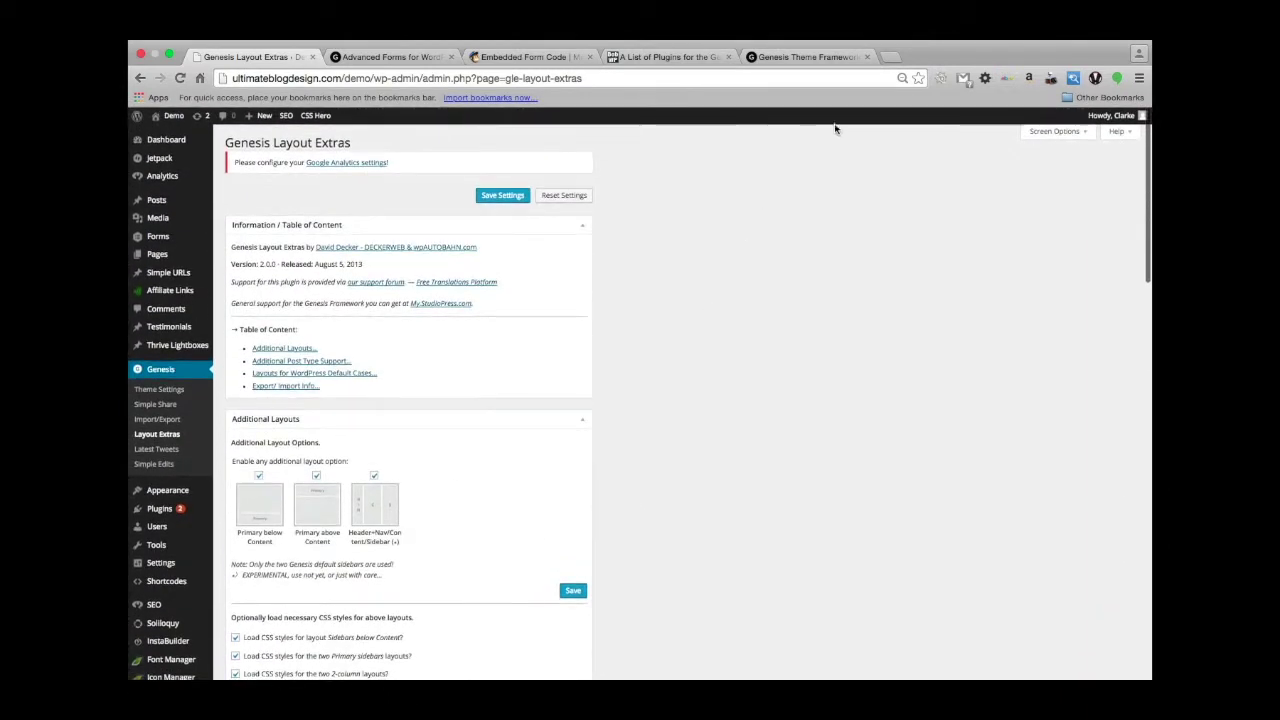
Step: Search Google for "genesis layout extras" in place of the Genesis Snippets page
click(780, 58)
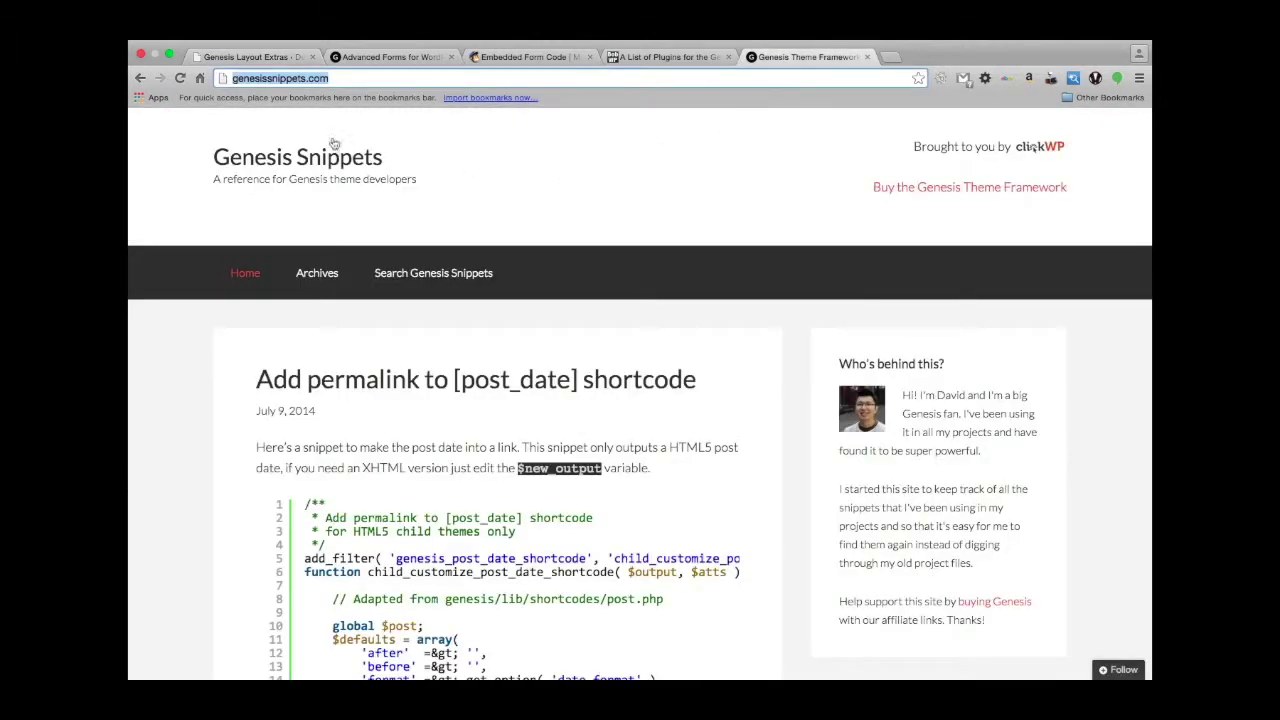
click(375, 77)
double_click(375, 75)
text(genesis)
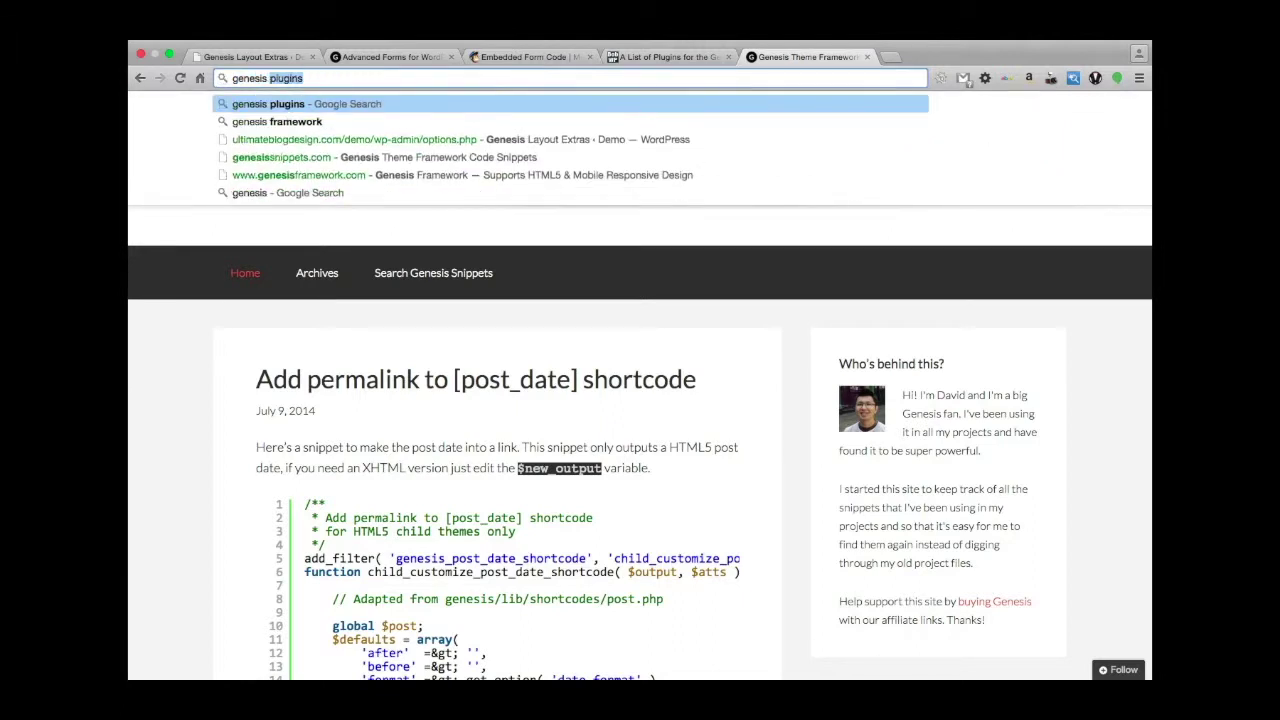
text( lay)
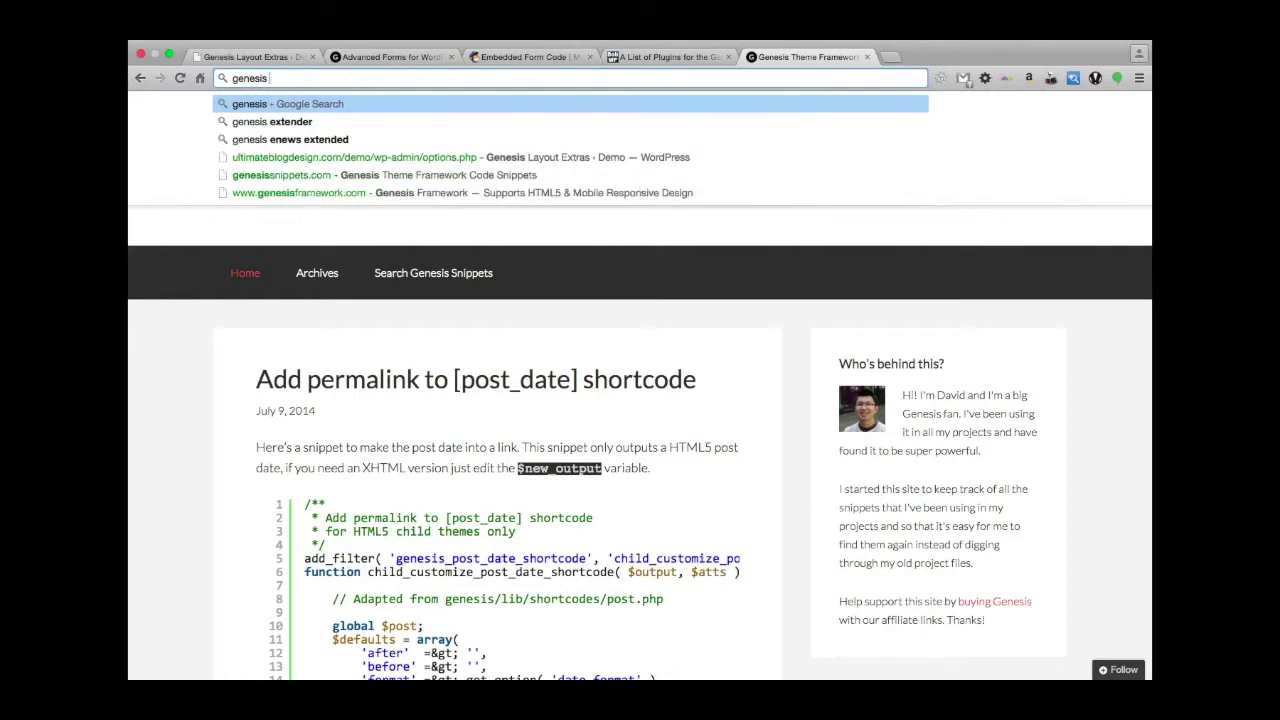
text(out )
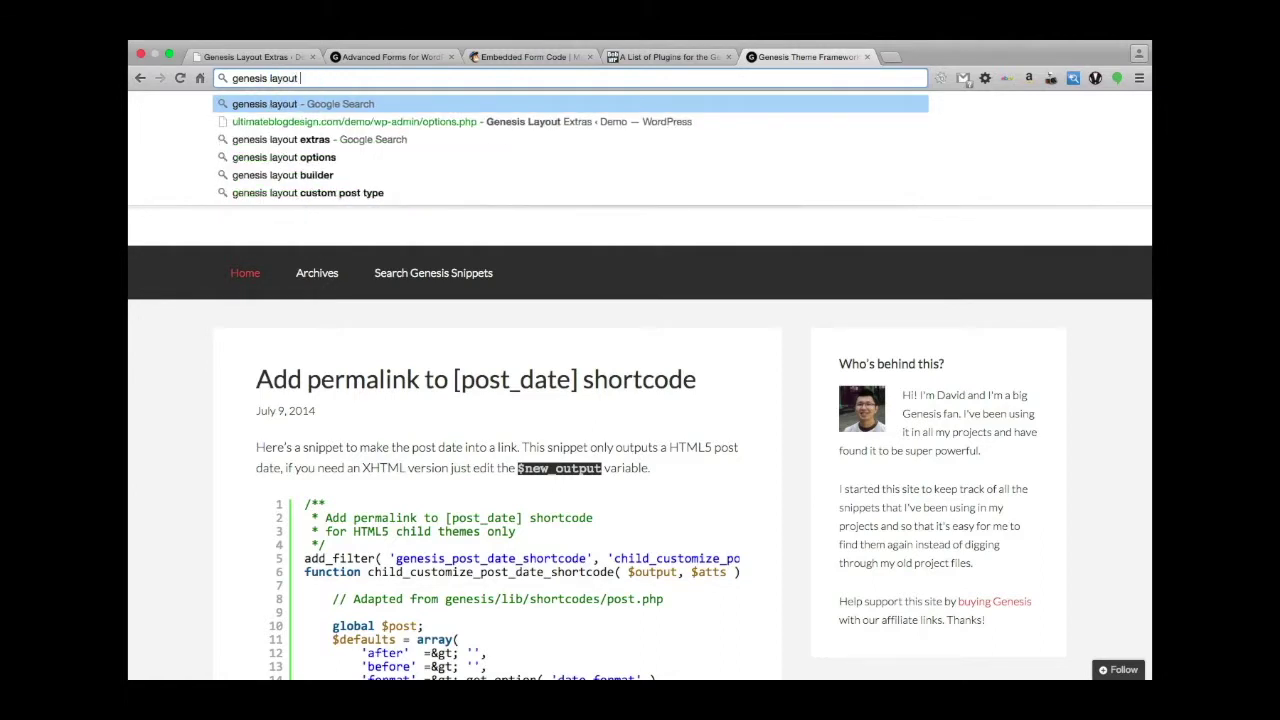
text(exttras)
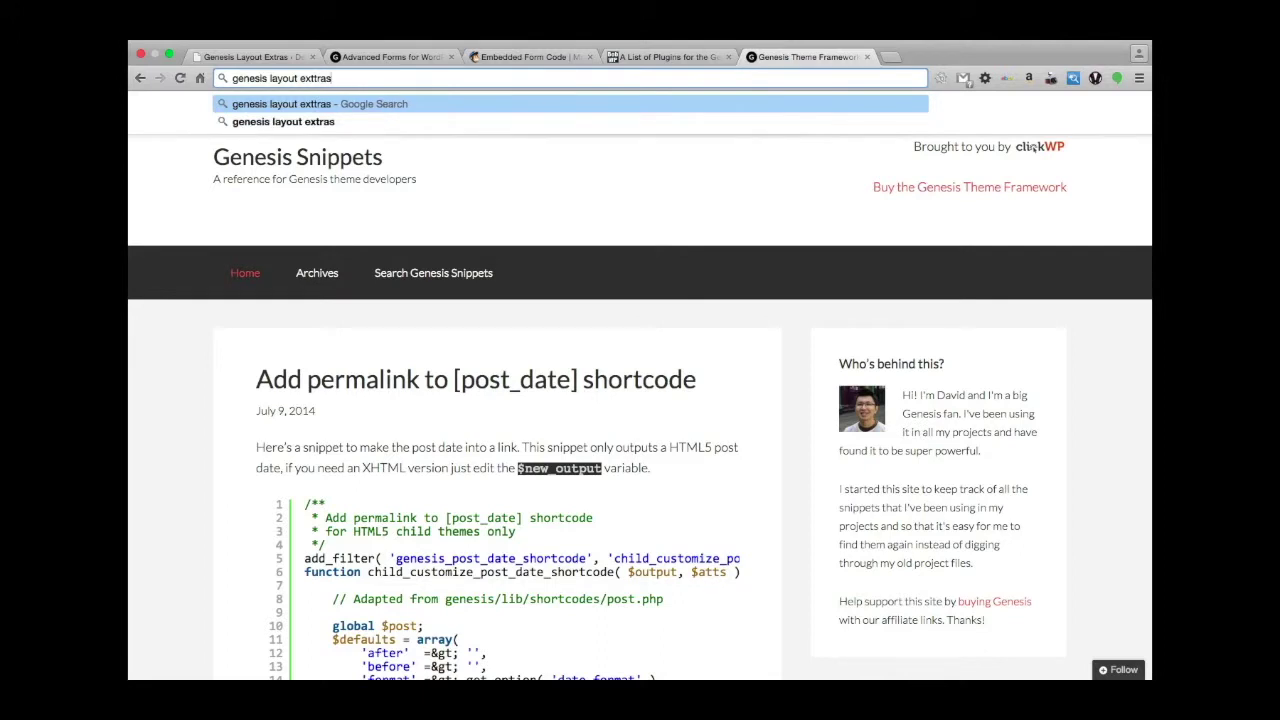
key(Return)
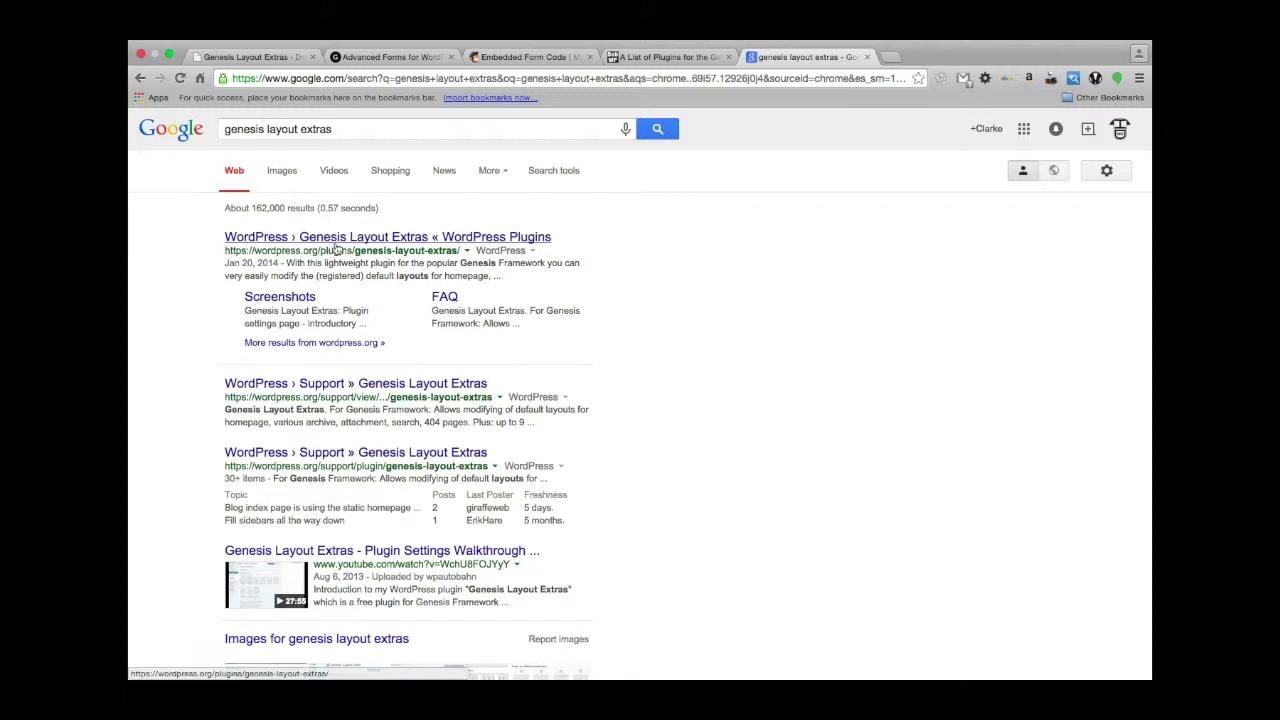
Step: Open the "Genesis Layout Extras - Plugin Settings Walkthrough" video from the search results and pause its playback
scroll(330, 366, down, 1)
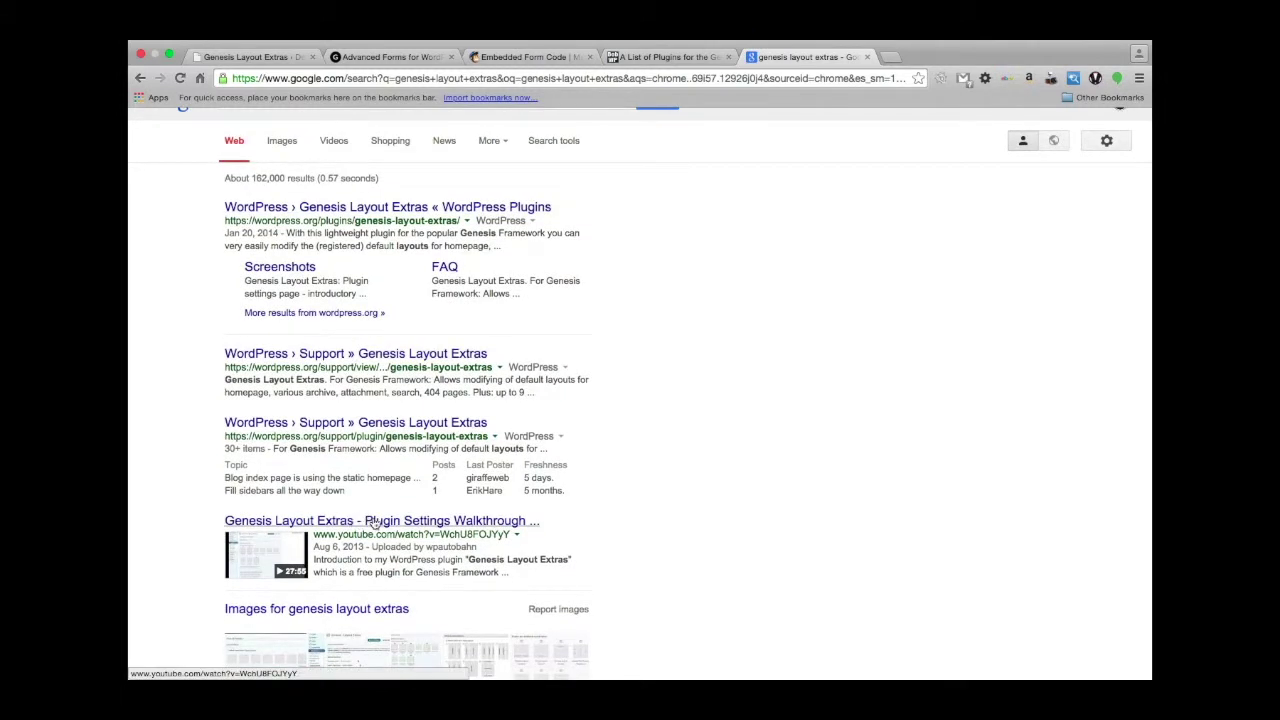
click(373, 522)
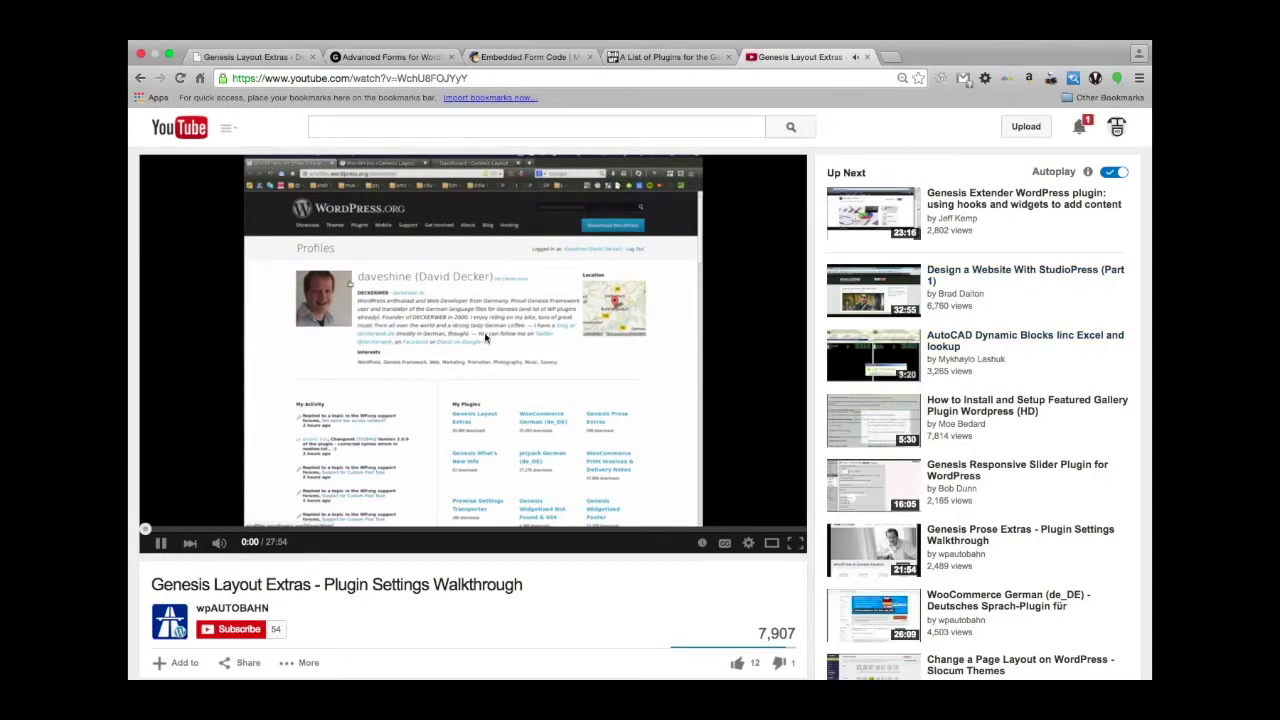
scroll(484, 332, down, 2)
scroll(484, 332, up, 2)
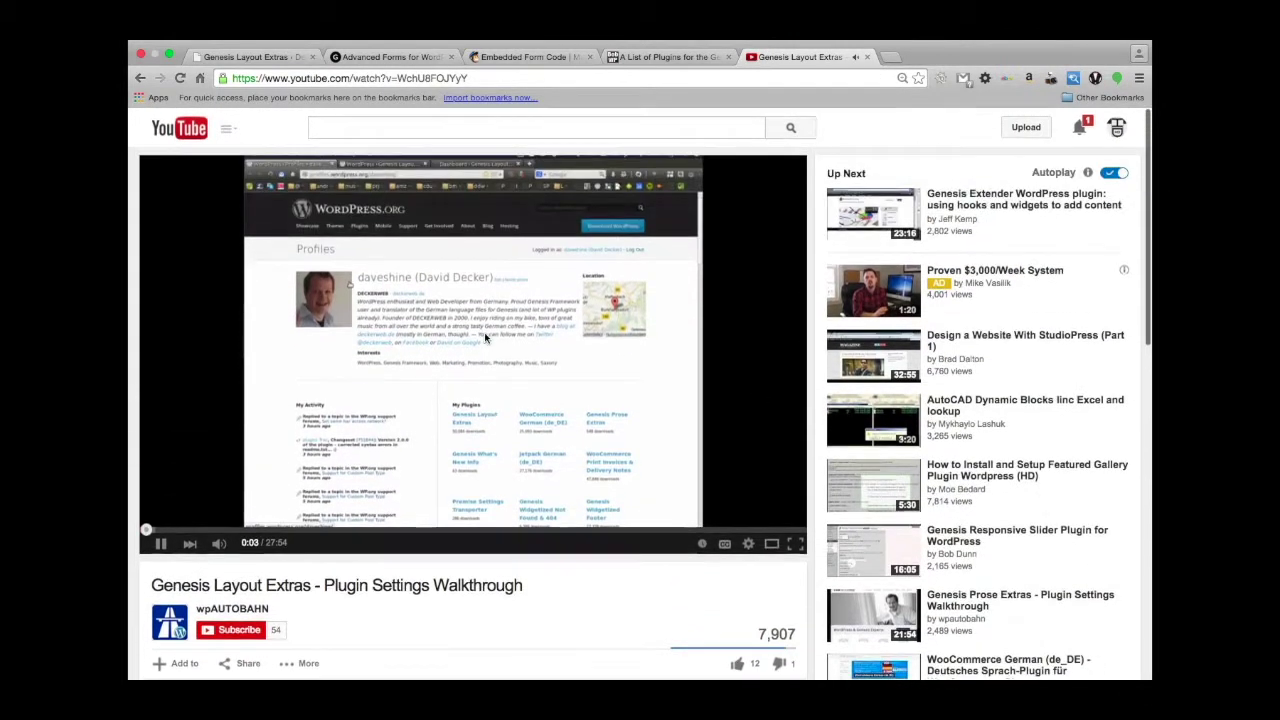
scroll(426, 378, down, 1)
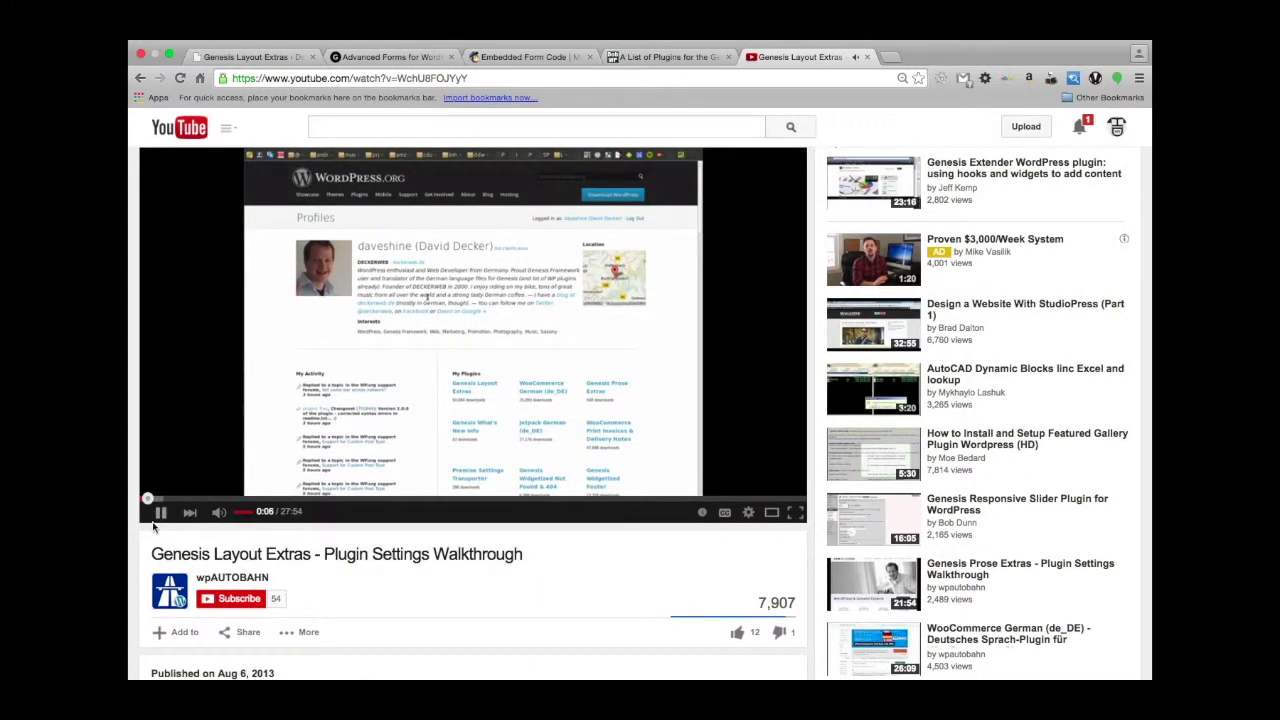
click(160, 512)
scroll(484, 358, down, 2)
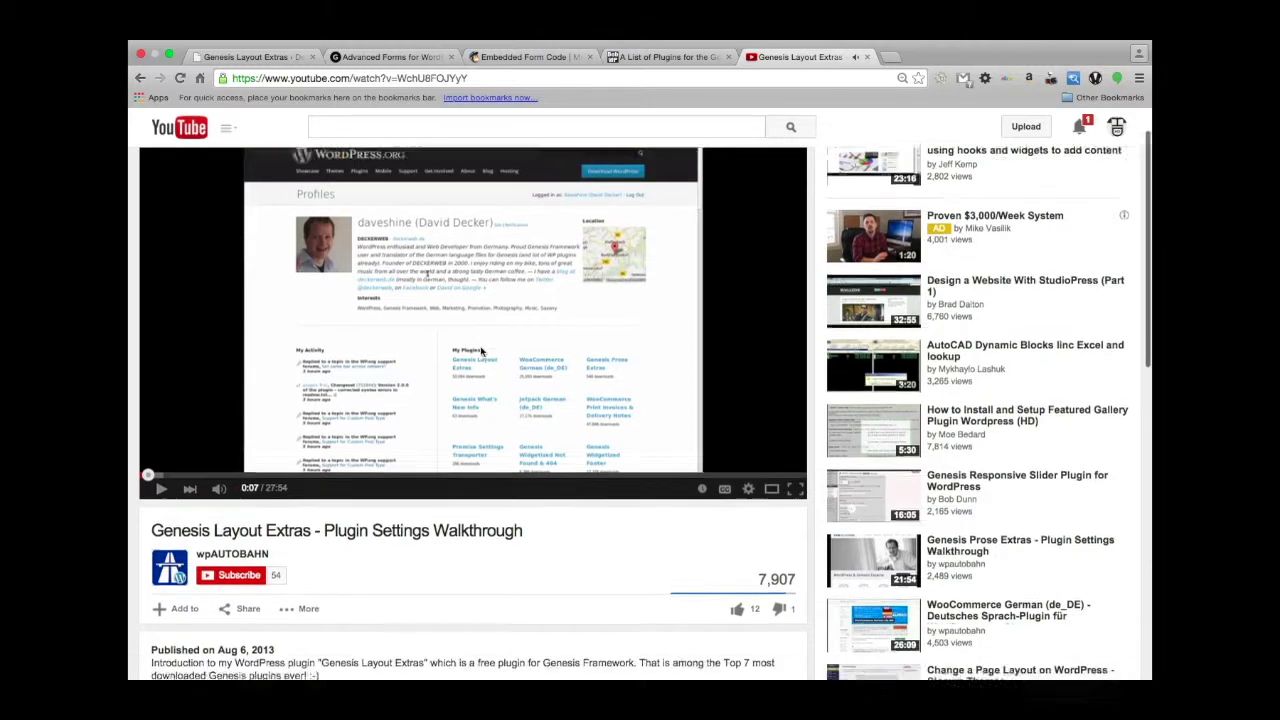
scroll(484, 358, up, 2)
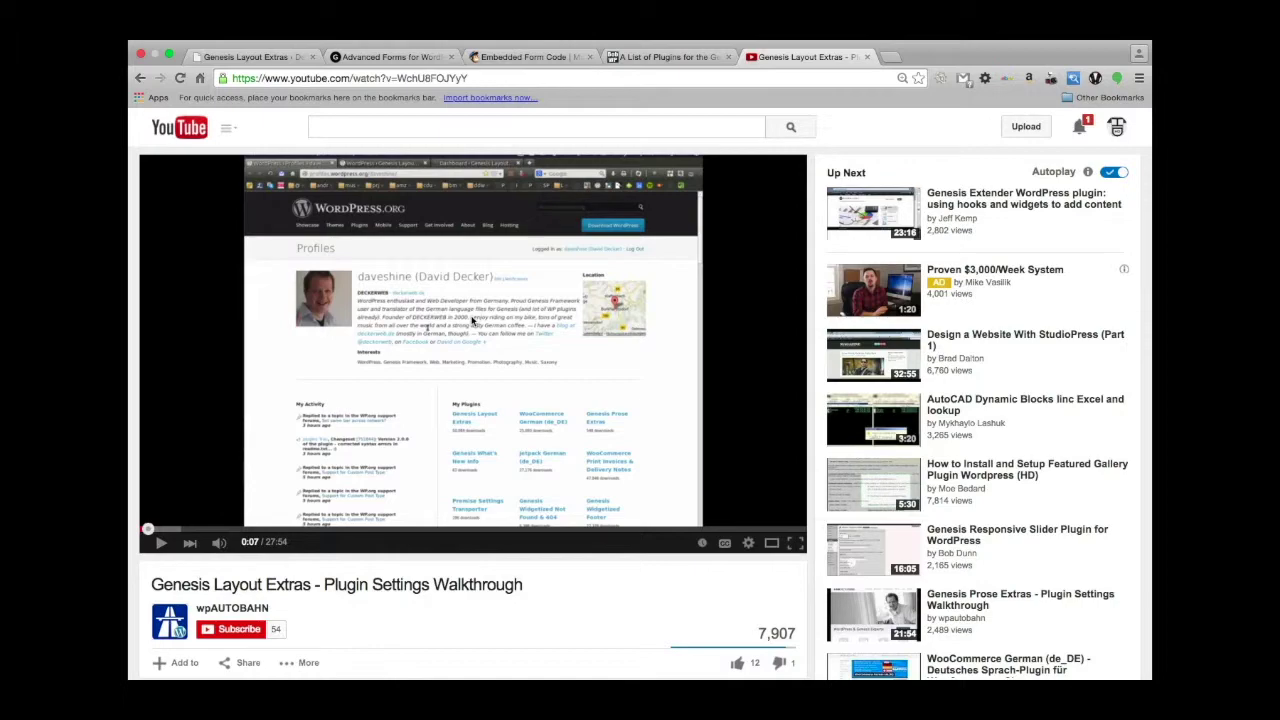
Step: Return to the live Gravity Forms post
key(ctrl+Left)
key(ctrl+Right)
click(380, 57)
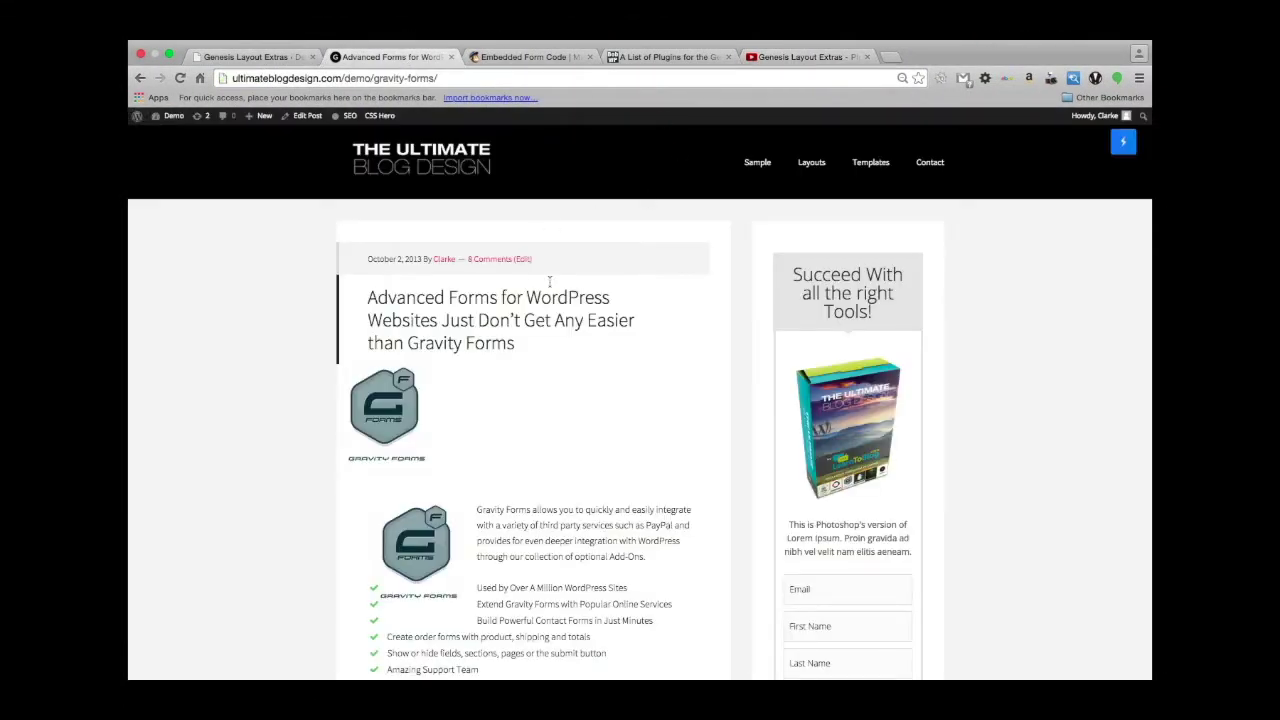
Step: Return to the WordPress admin, save the Genesis Latest Tweets settings, and open the Simple Edits settings
click(246, 57)
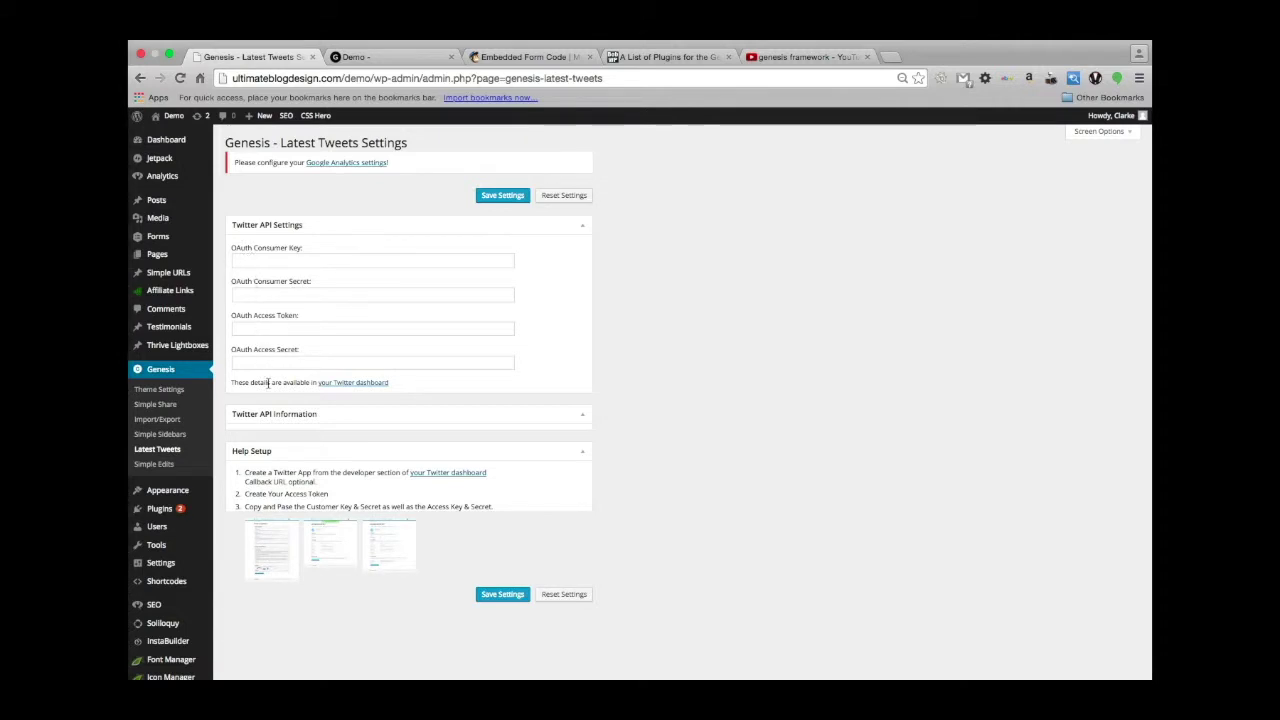
click(501, 598)
scroll(737, 406, down, 1)
scroll(737, 406, up, 1)
click(155, 466)
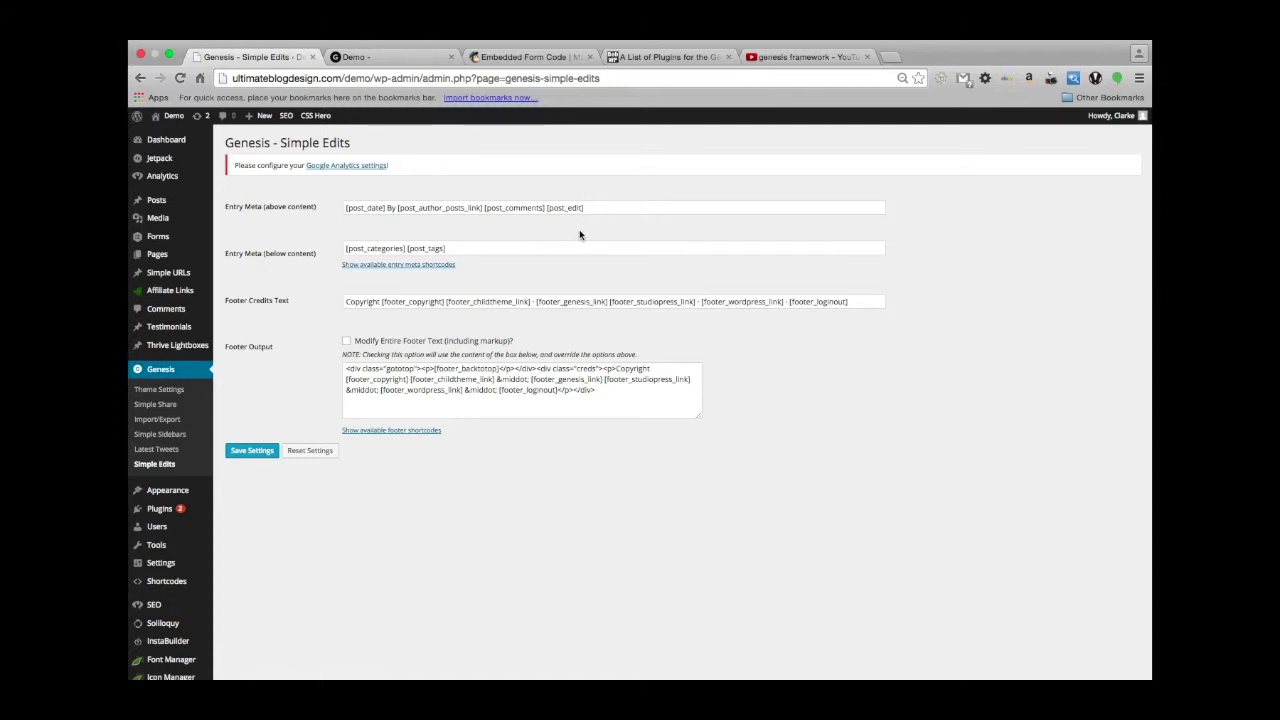
Step: Examine the date, author and comments line above the Gravity Forms post title on the demo home page
click(394, 60)
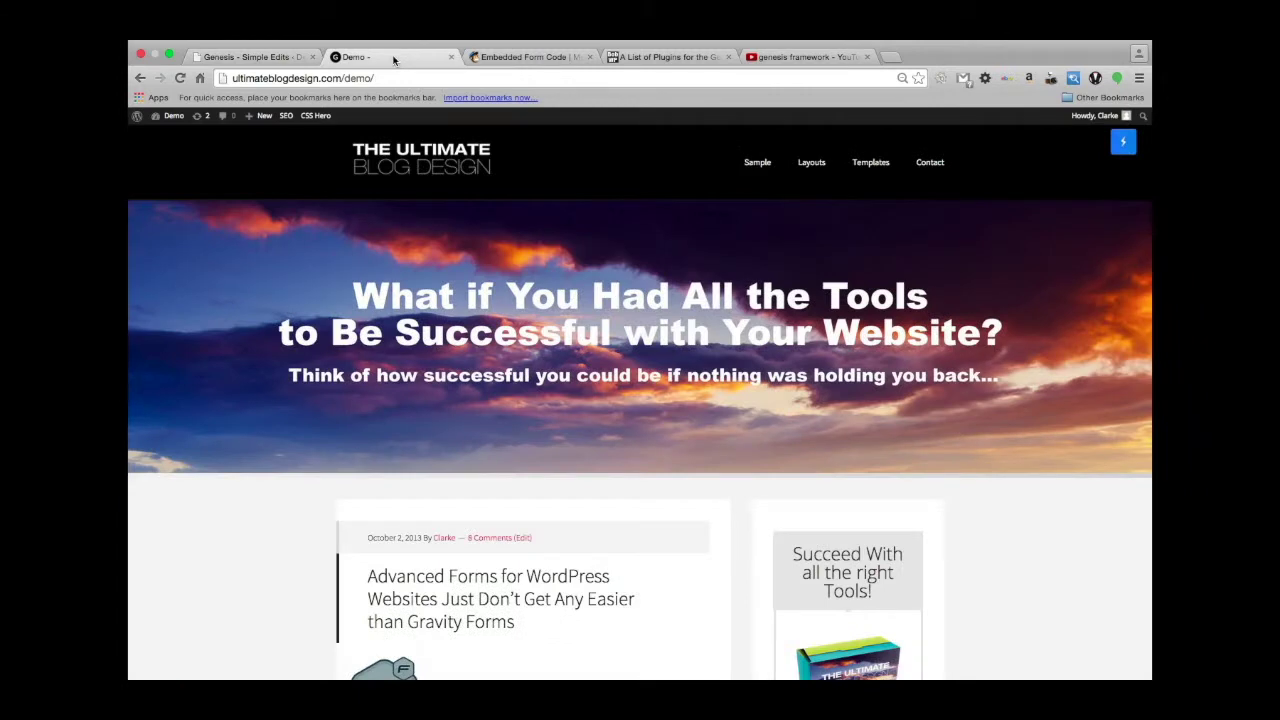
scroll(489, 500, down, 5)
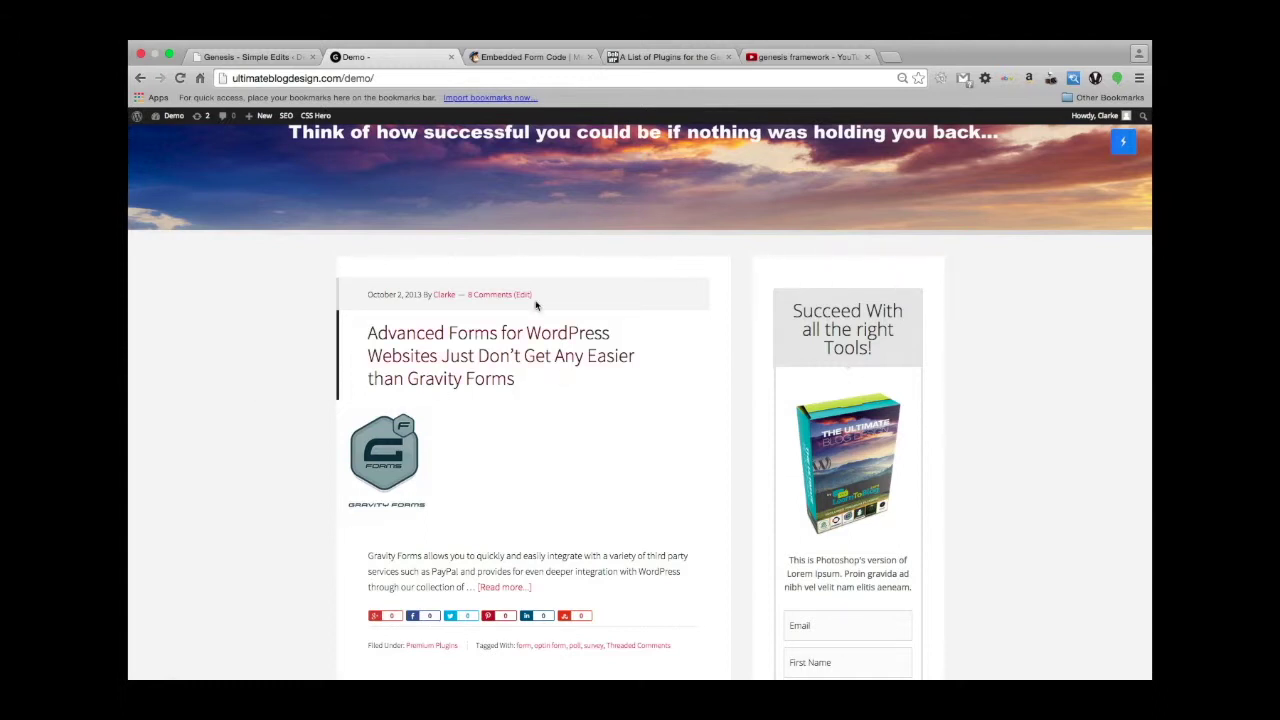
scroll(246, 395, down, 2)
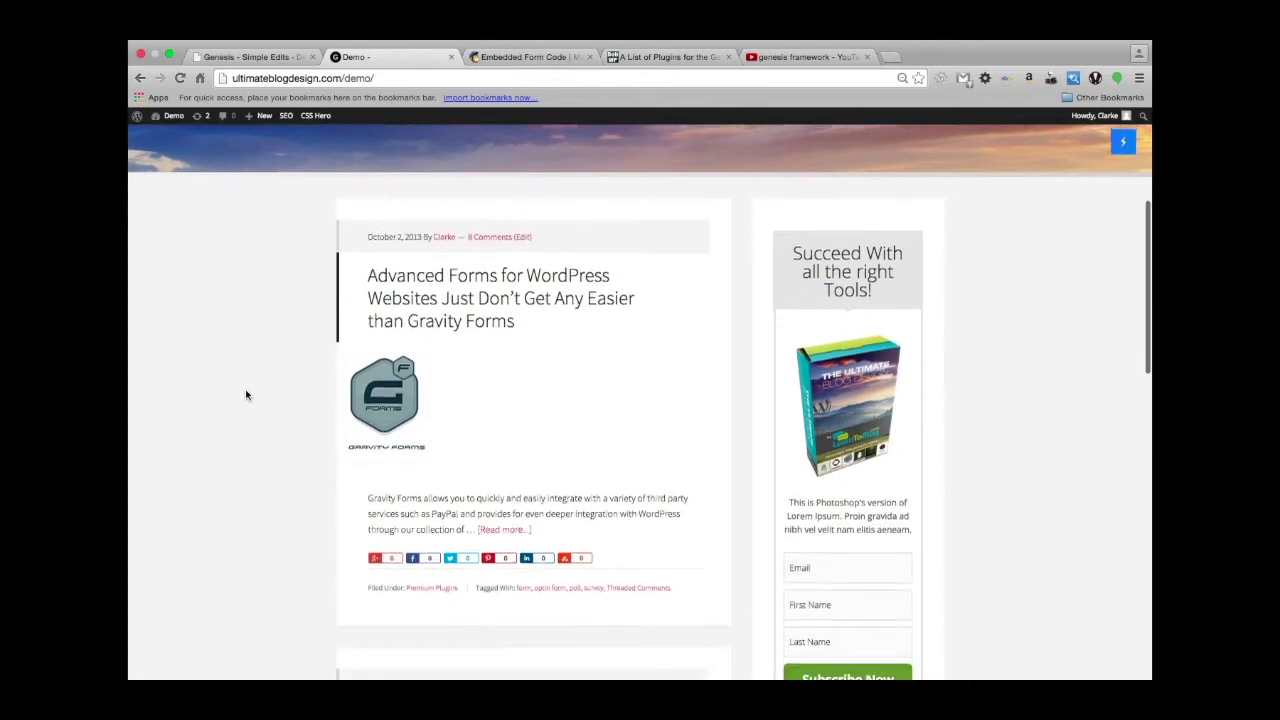
scroll(246, 395, up, 2)
scroll(246, 395, up, 1)
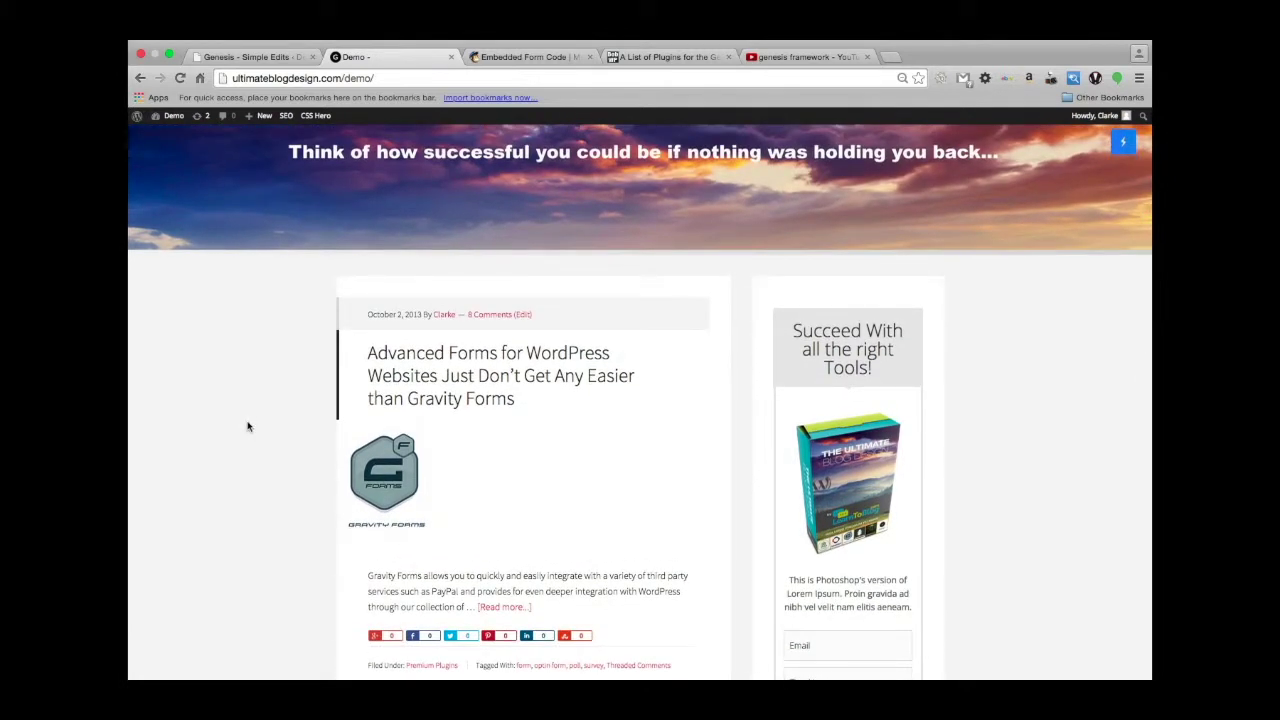
scroll(248, 427, down, 3)
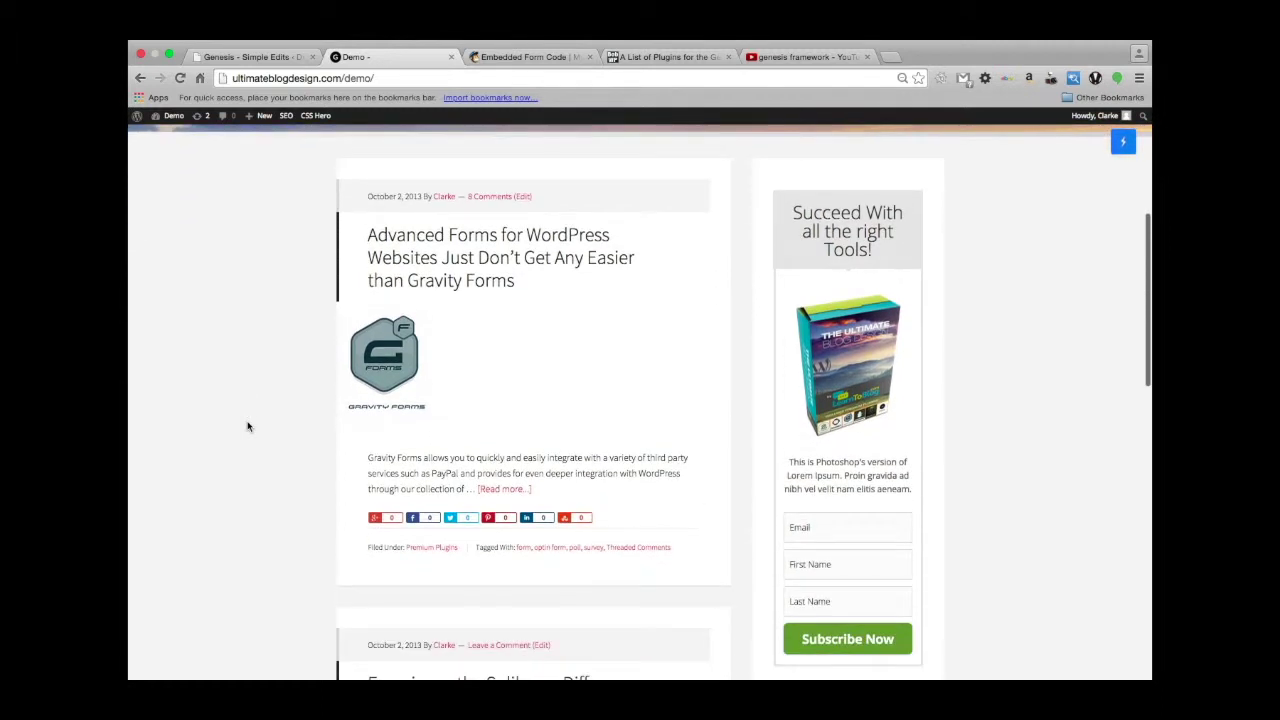
scroll(248, 427, up, 2)
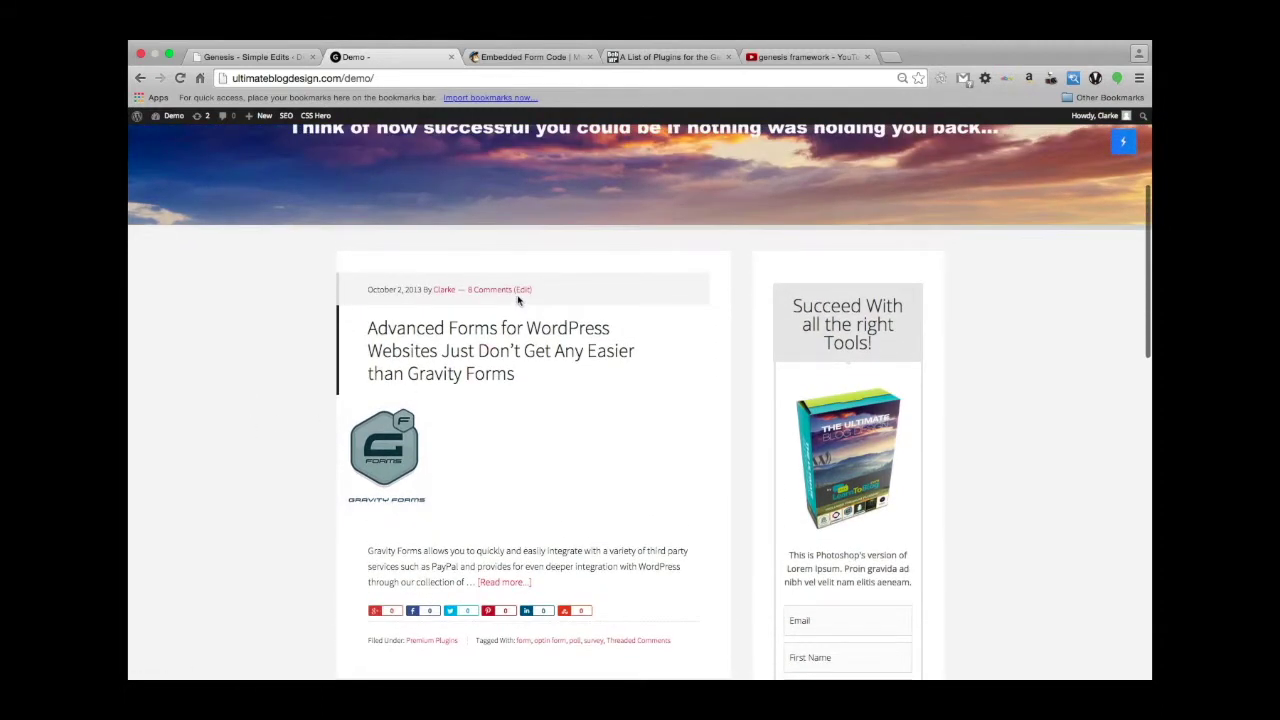
Step: Compare the Simple Edits entry meta fields with the Gravity Forms post on the demo home page
click(255, 57)
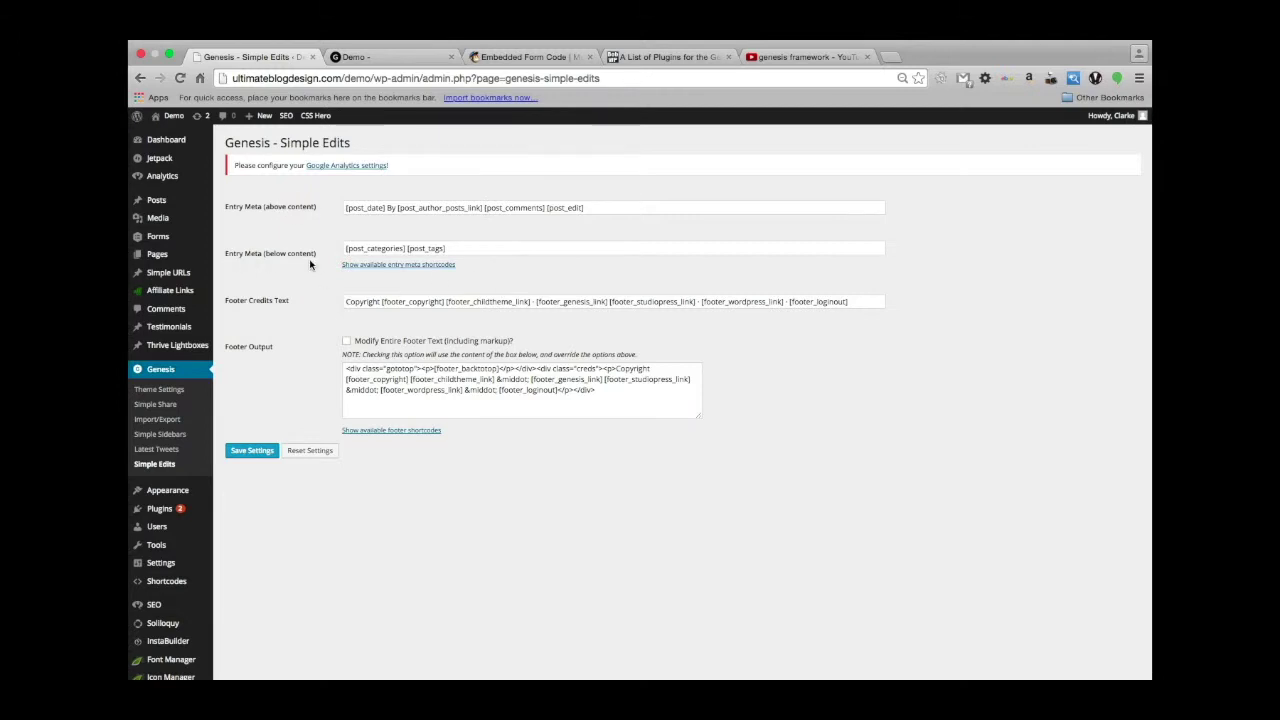
click(368, 55)
scroll(431, 279, down, 5)
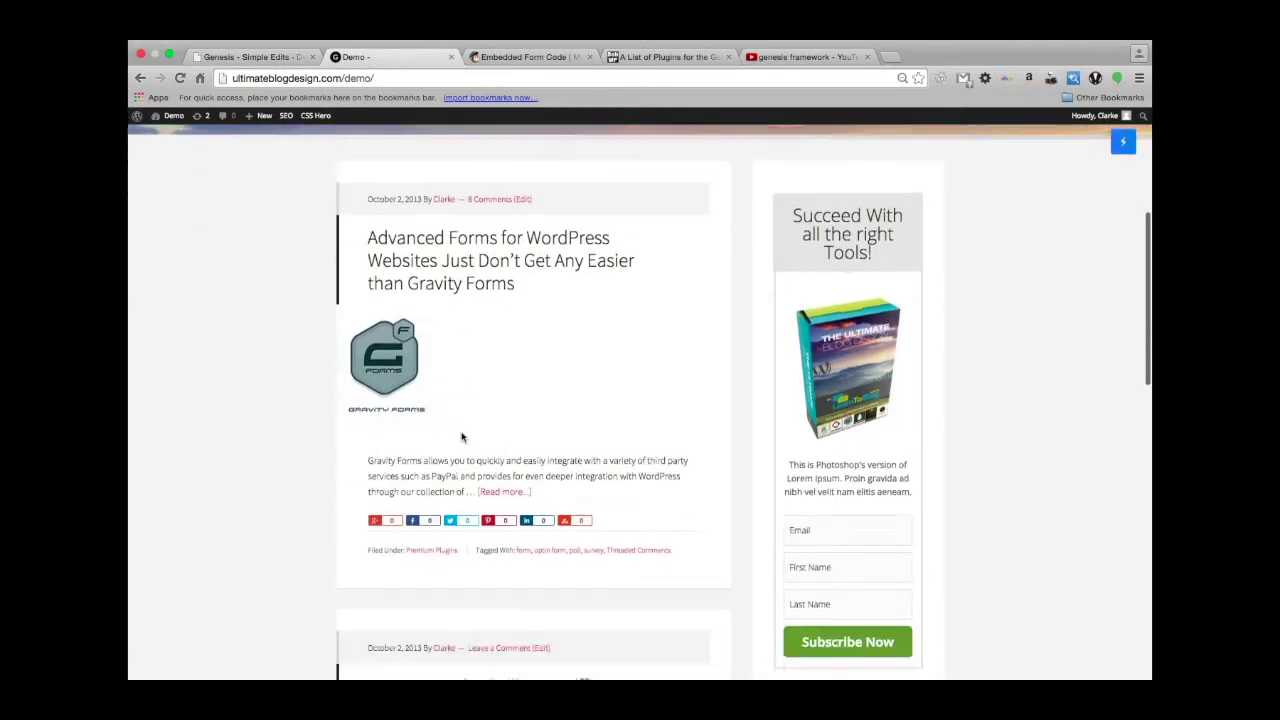
click(250, 56)
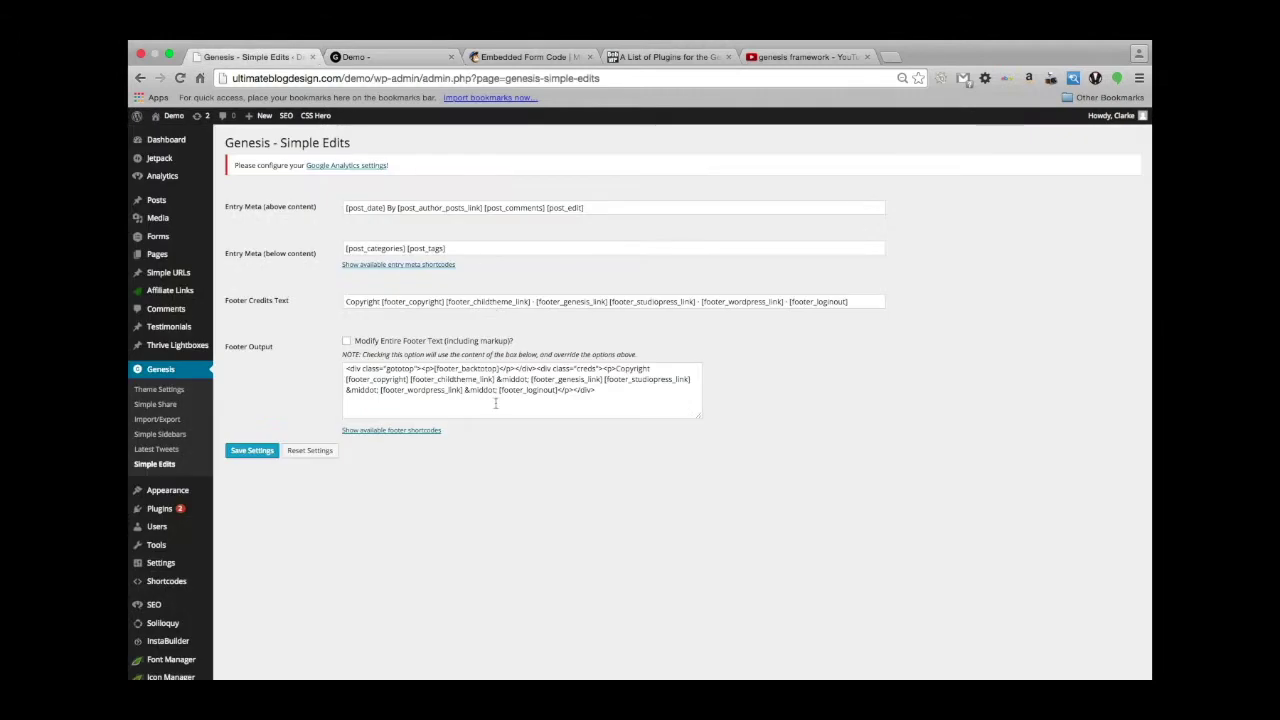
scroll(495, 407, down, 1)
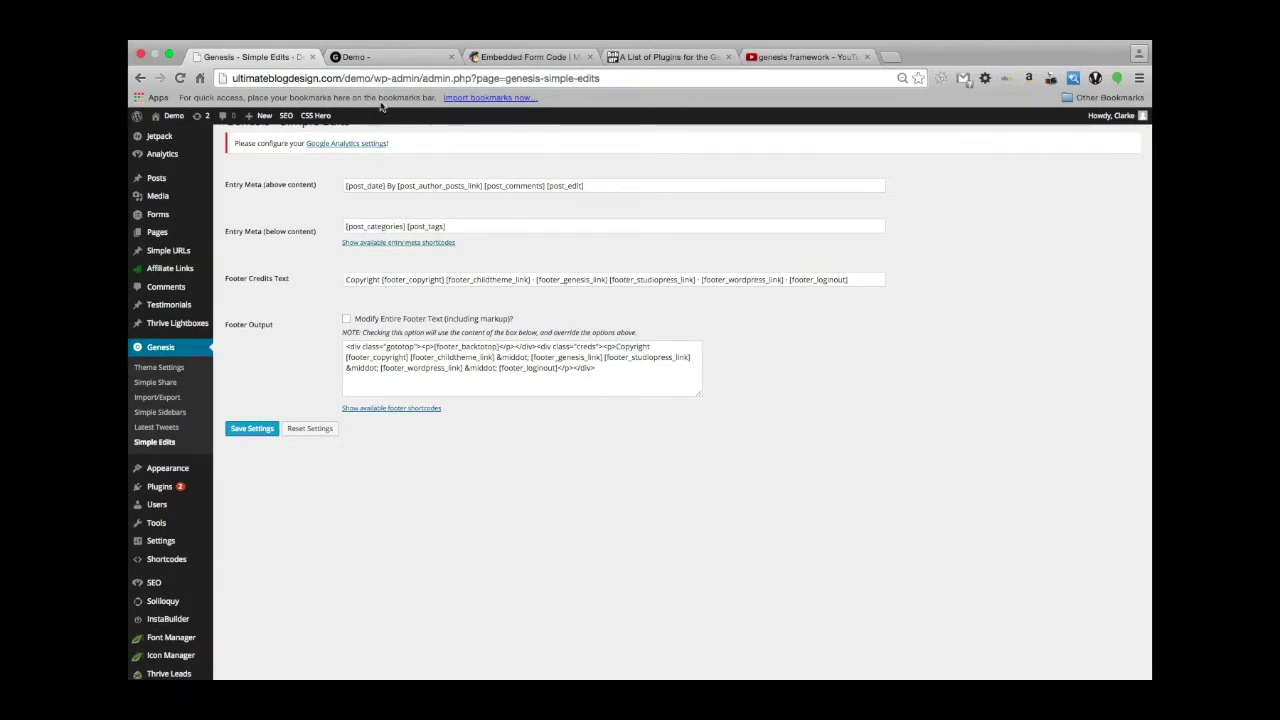
Step: Examine the category and tag line below the Gravity Forms excerpt on the demo home page
click(390, 57)
scroll(441, 381, down, 1)
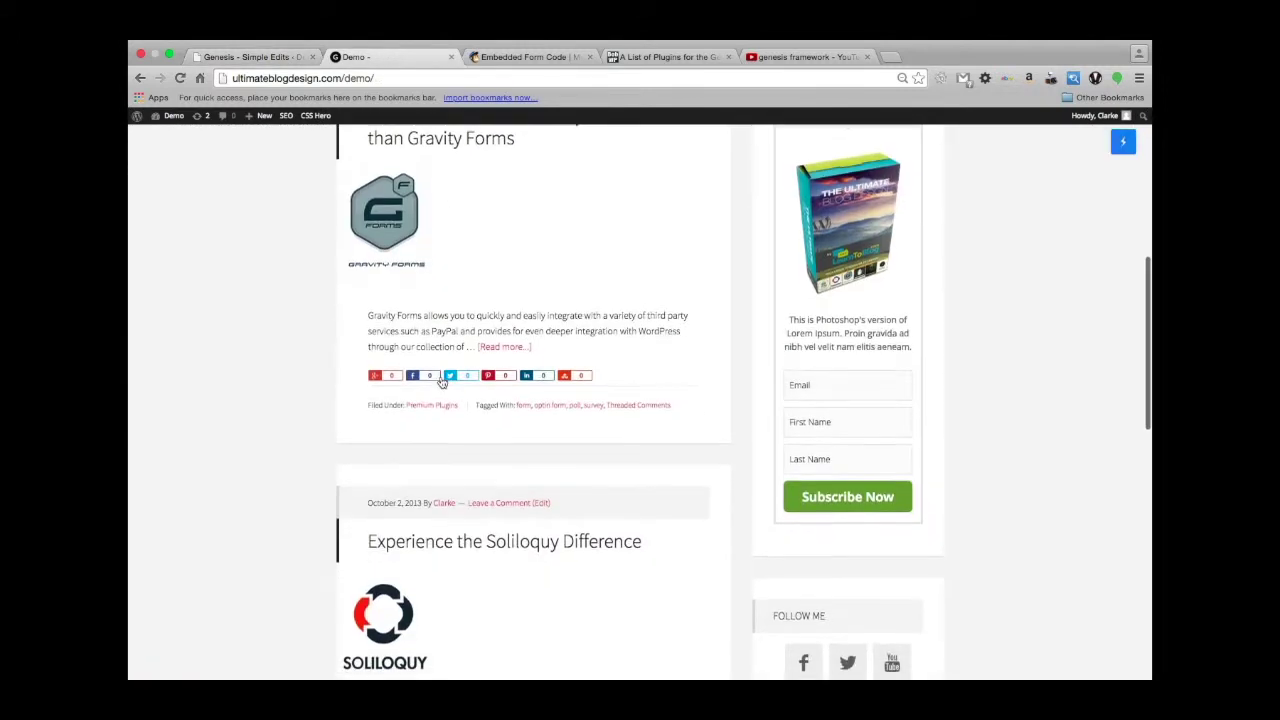
scroll(441, 381, down, 1)
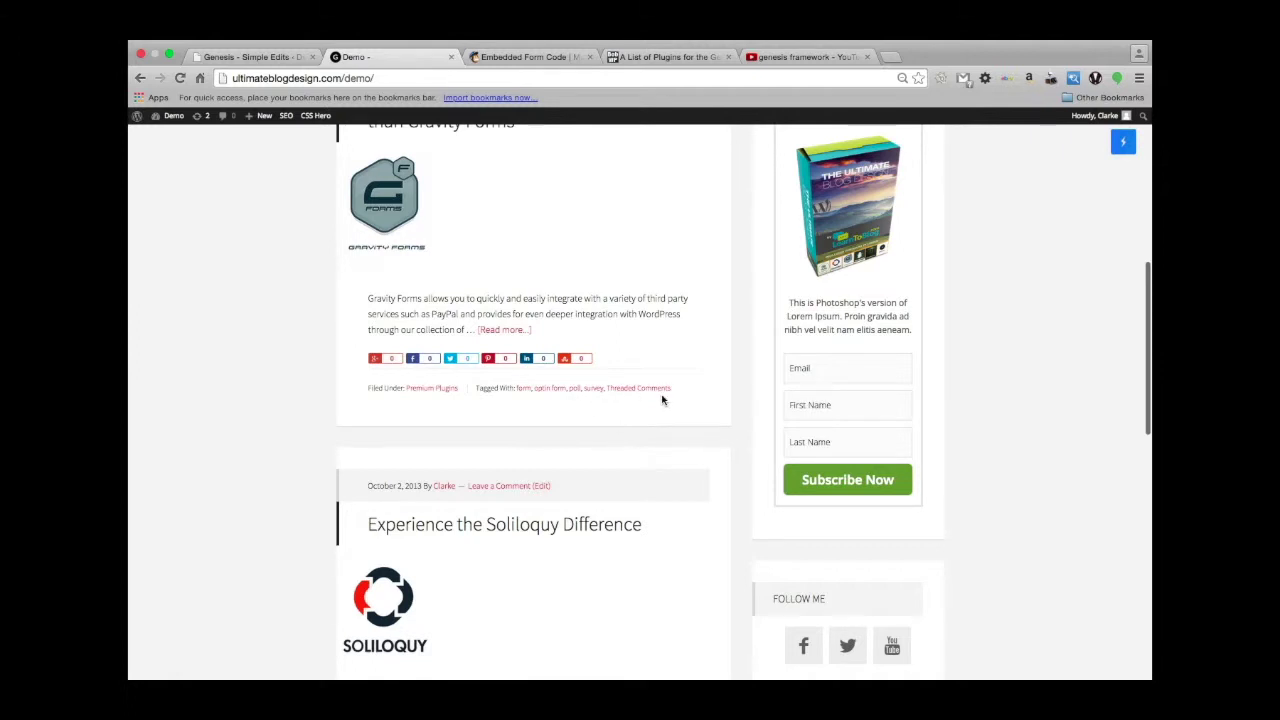
scroll(697, 398, up, 2)
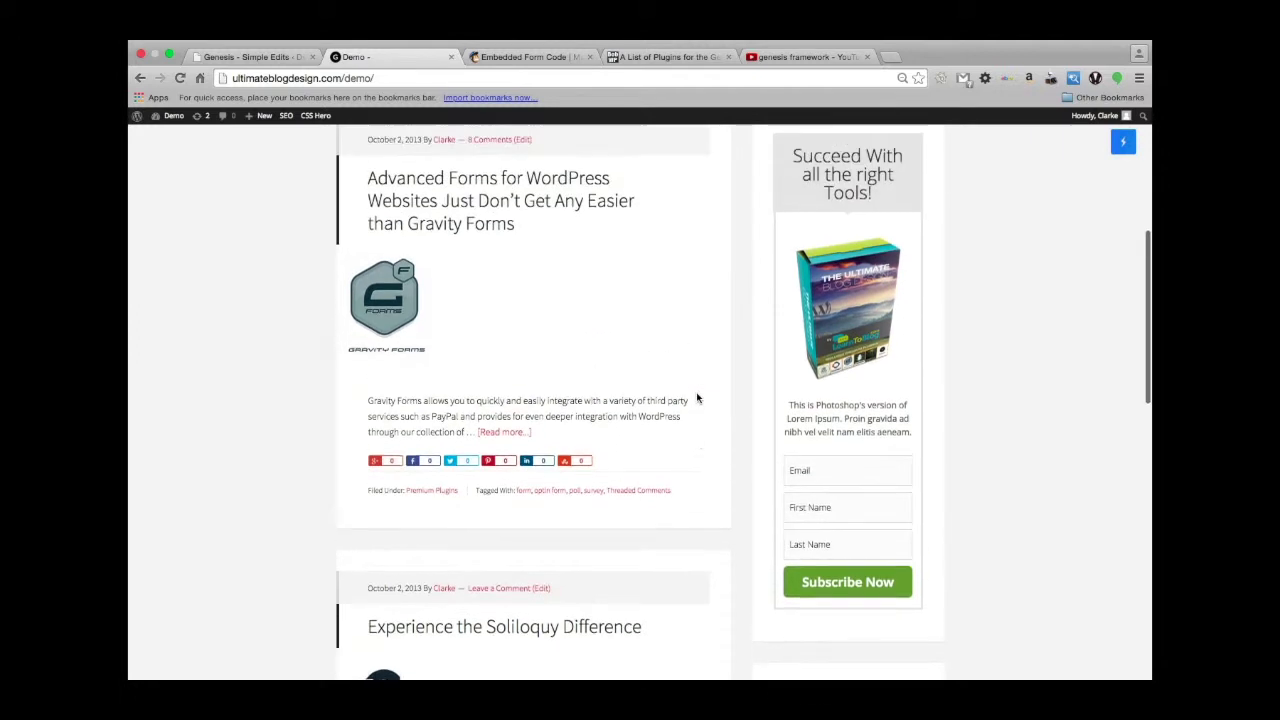
scroll(697, 398, down, 1)
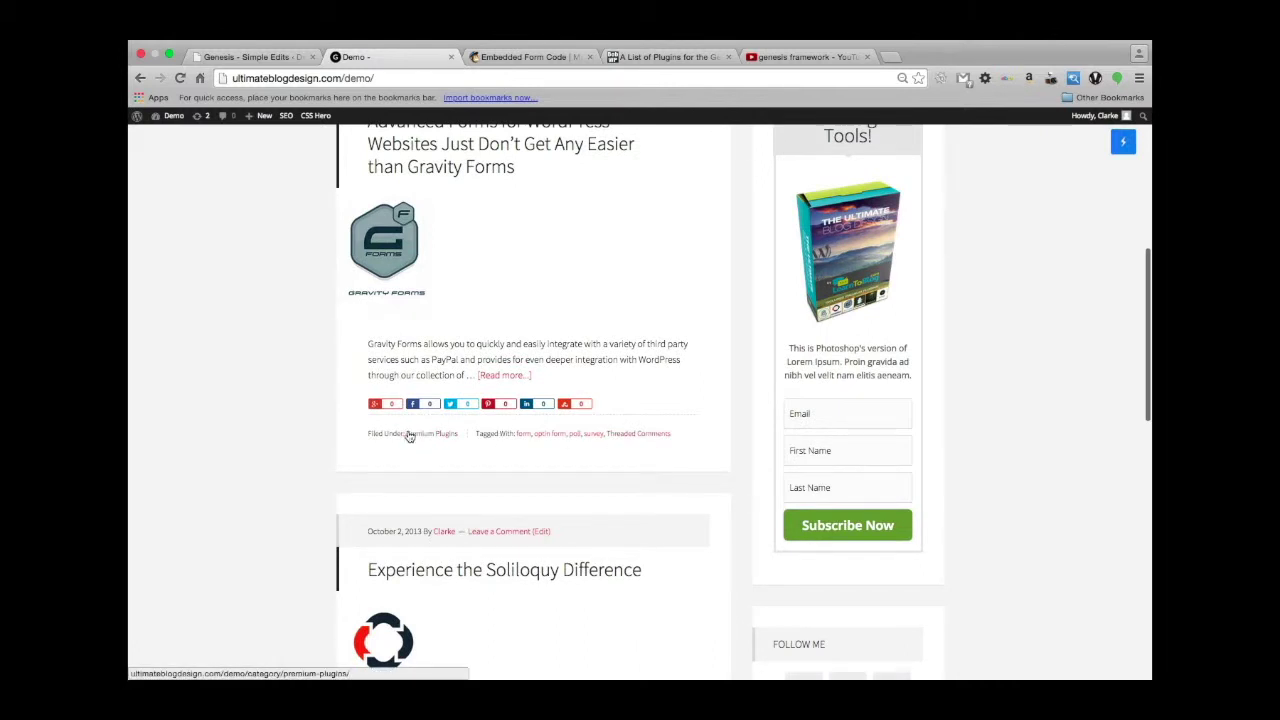
scroll(523, 475, up, 2)
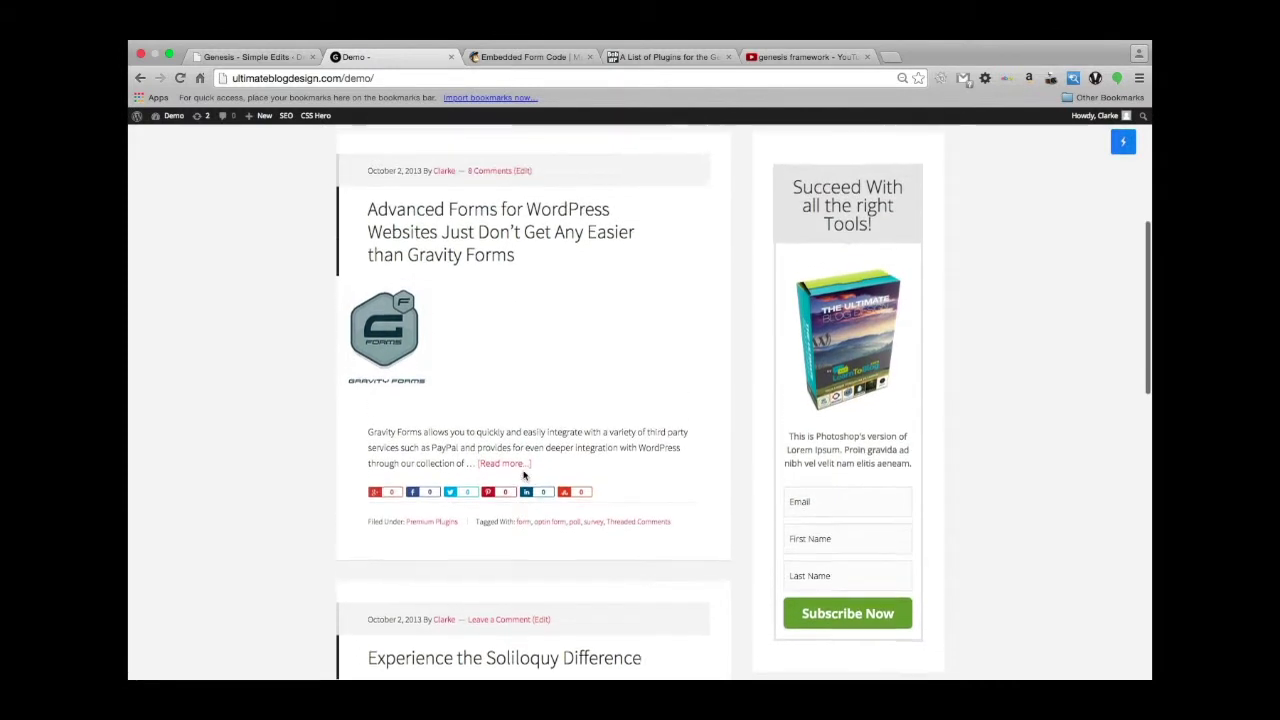
scroll(512, 444, up, 1)
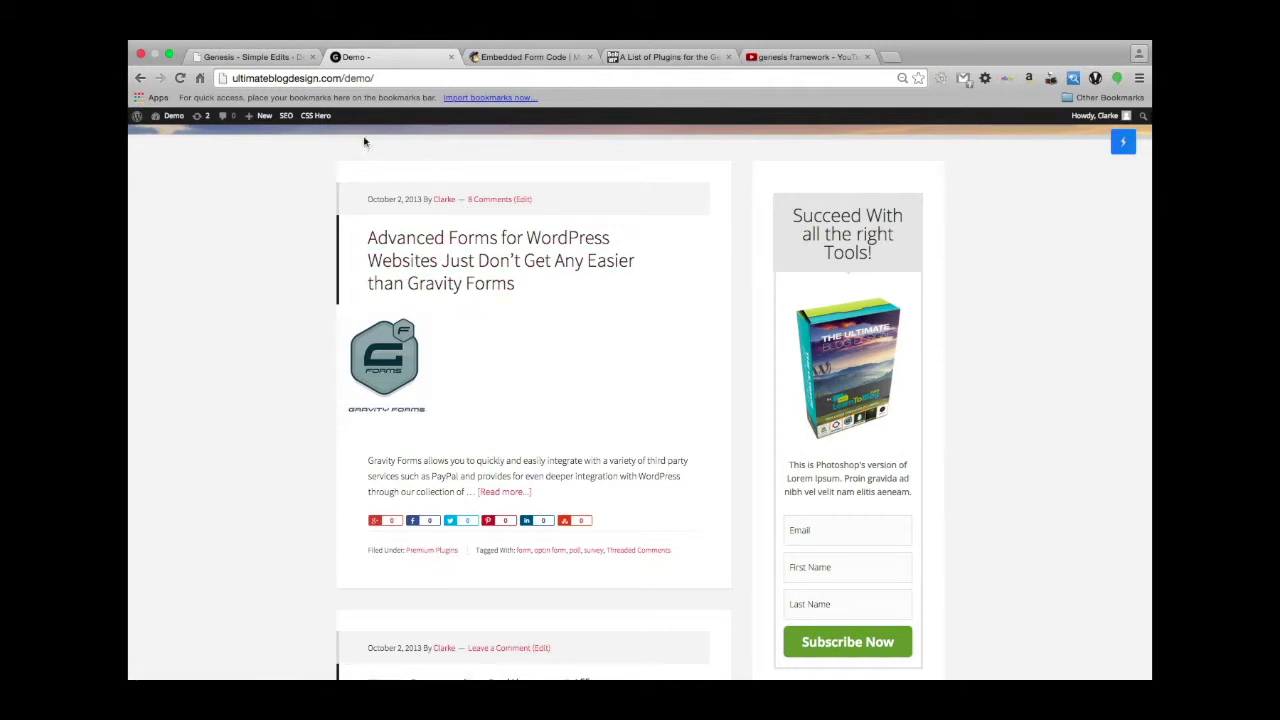
Step: Show the available entry meta shortcodes in the Simple Edits settings and read through the shortcode reference
click(245, 52)
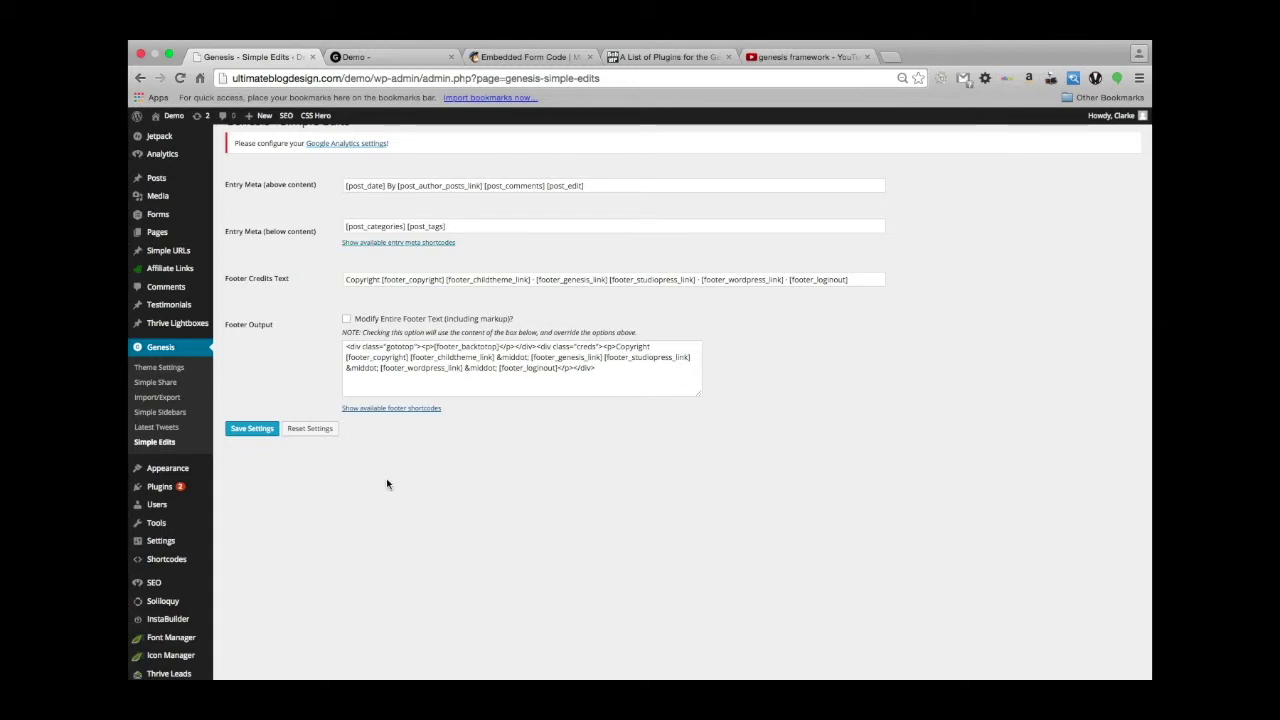
scroll(400, 536, down, 1)
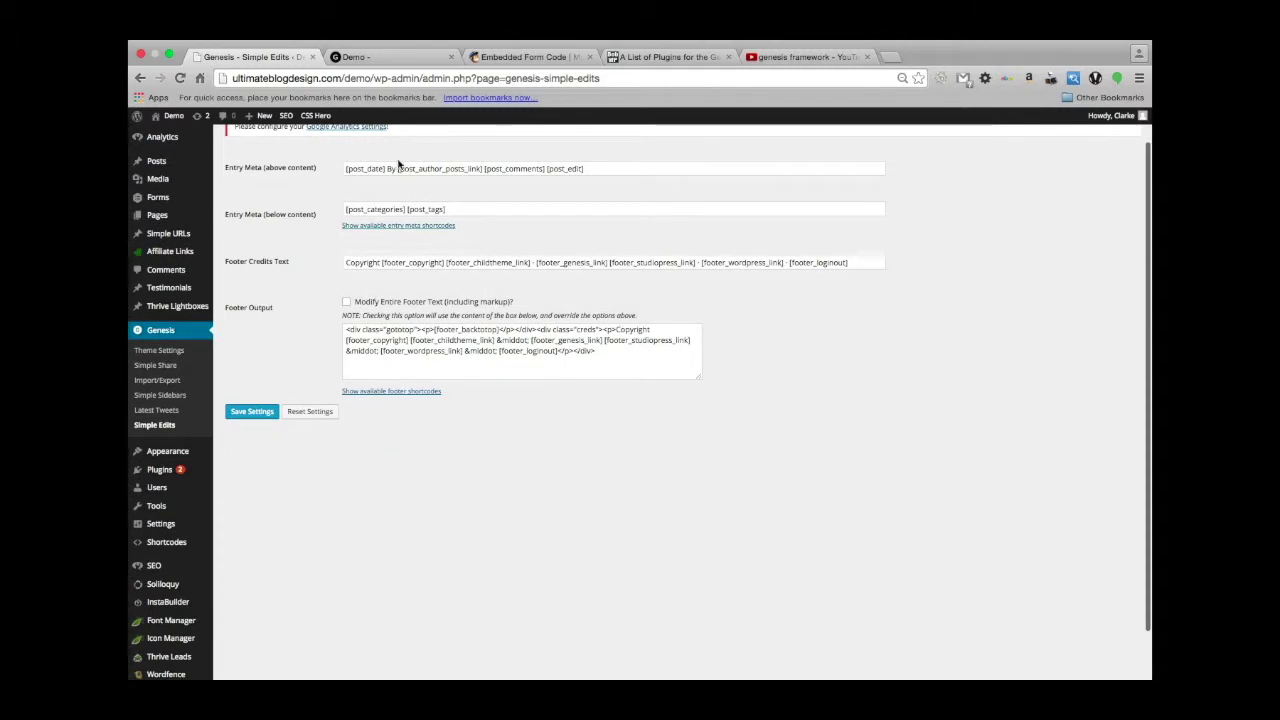
click(367, 227)
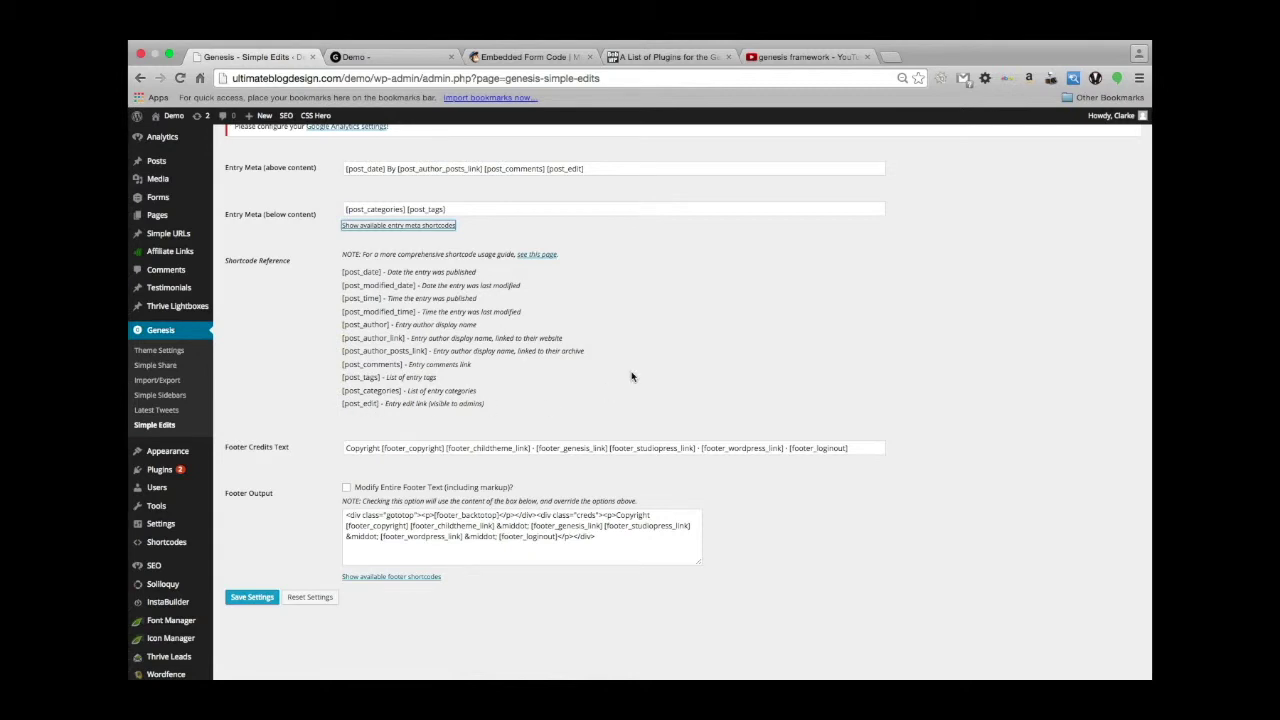
scroll(631, 377, down, 1)
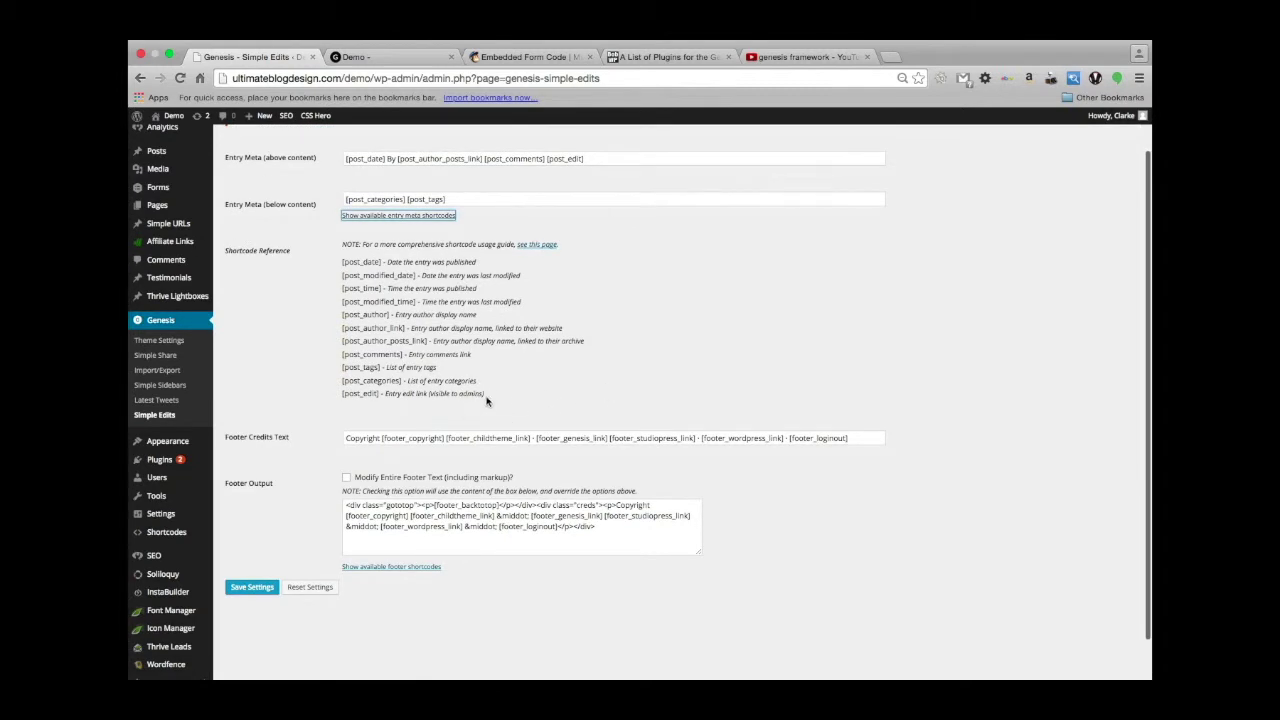
scroll(546, 408, down, 2)
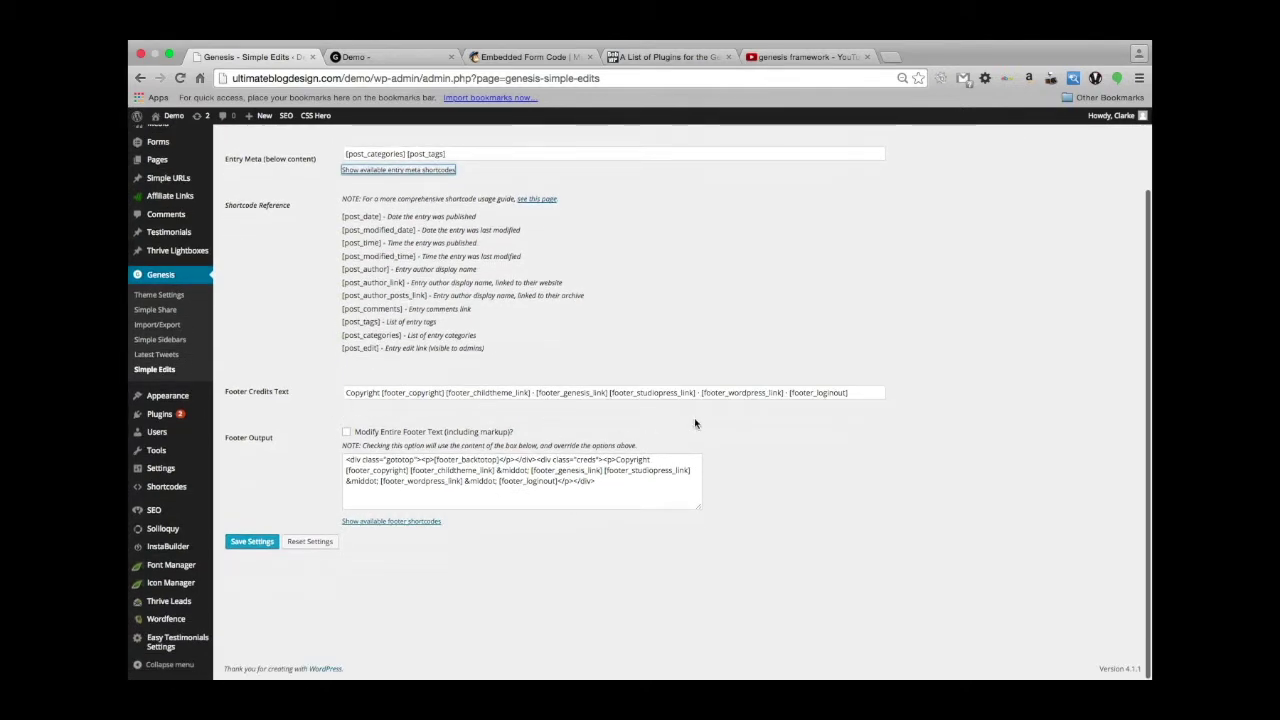
Step: Check the footer credits at the end of the demo home page and return to the Simple Edits settings
click(405, 57)
scroll(531, 489, down, 10)
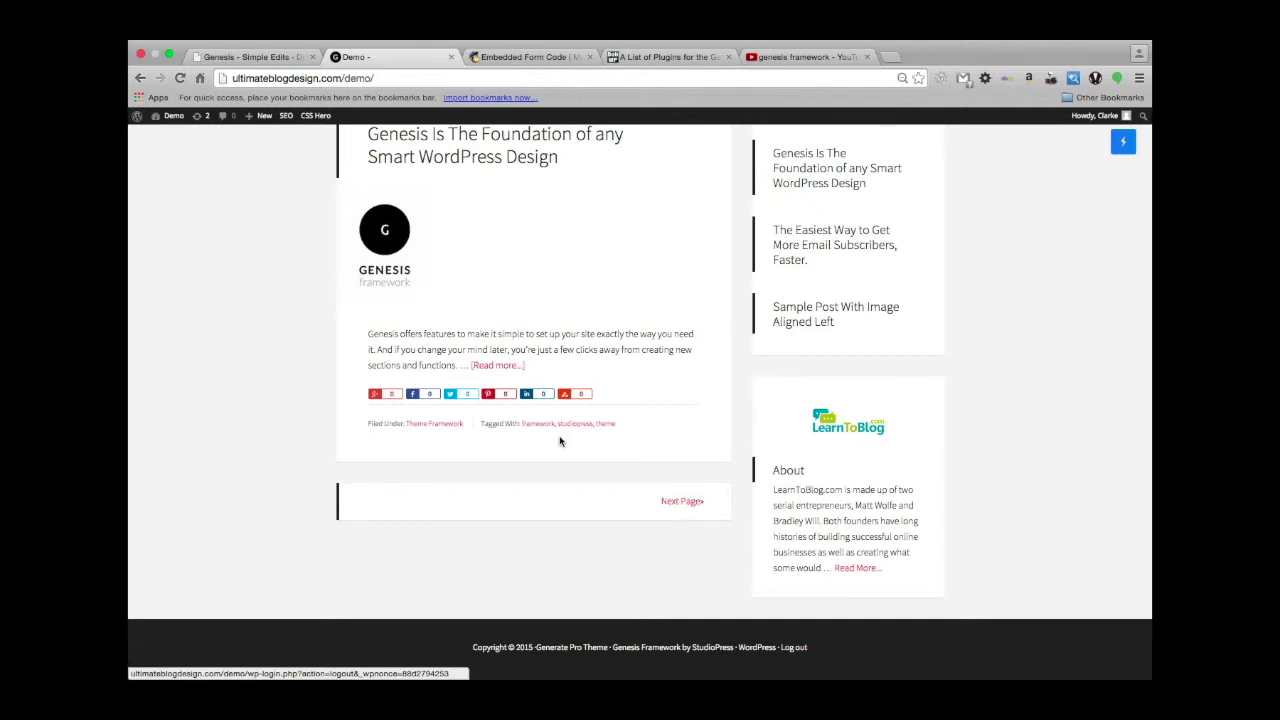
click(262, 60)
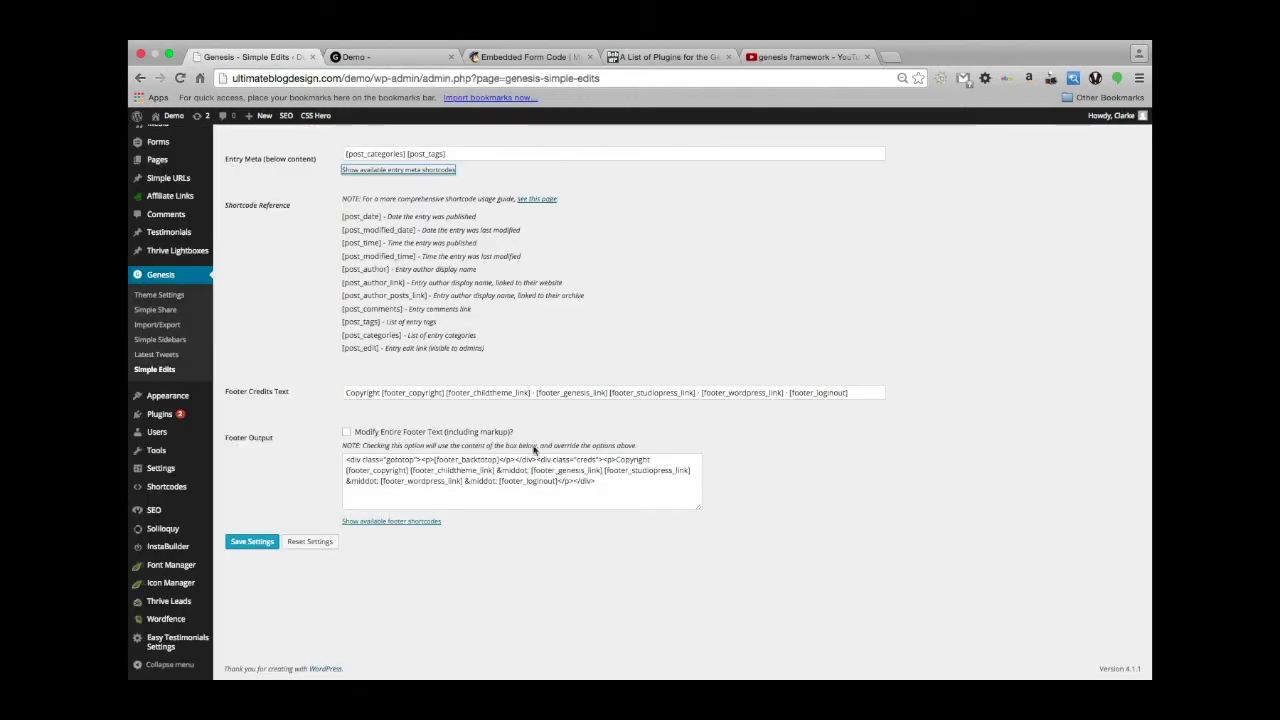
Step: Enable Modify Entire Footer Text (including markup) and save, then disable the option again and save the settings
scroll(365, 470, up, 1)
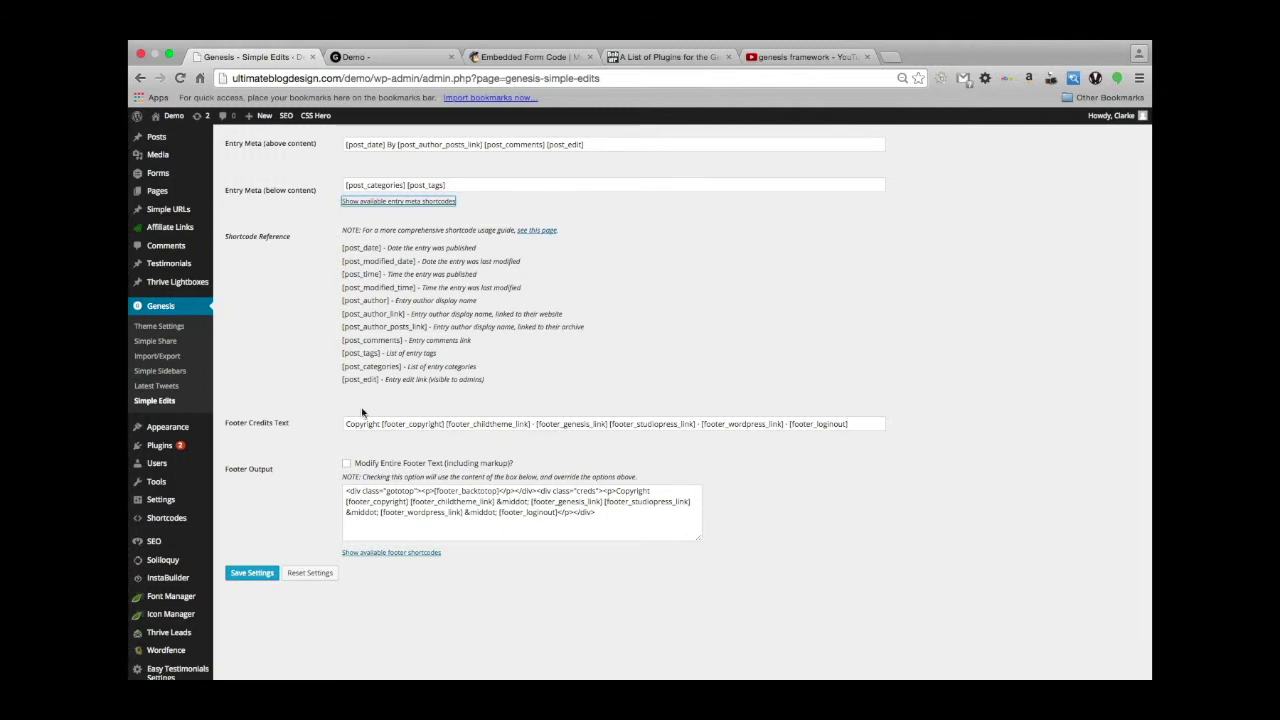
click(348, 467)
click(251, 572)
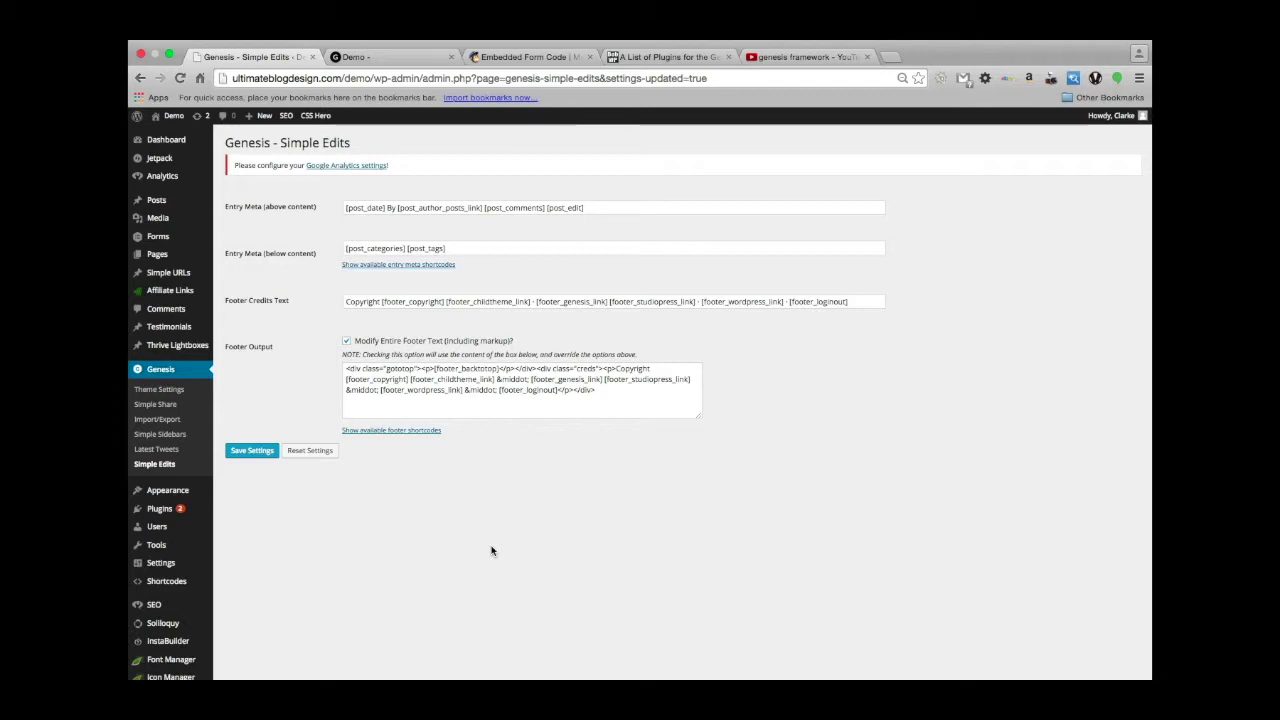
click(347, 341)
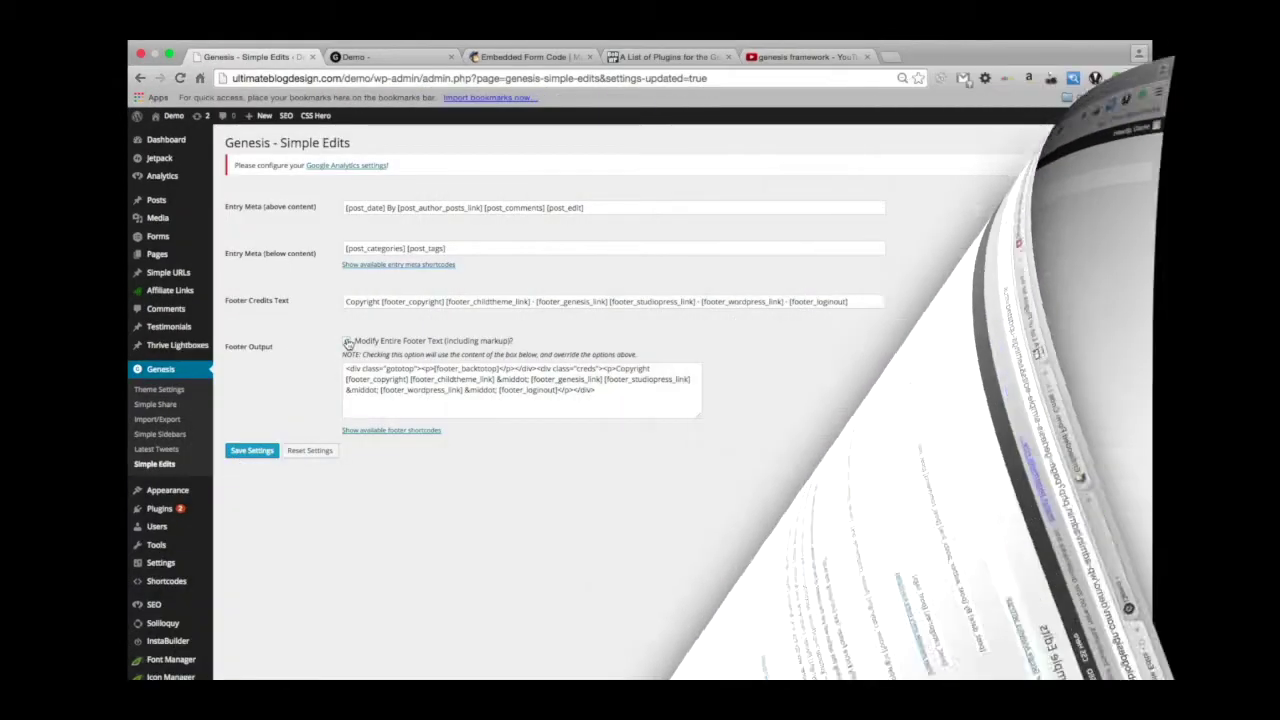
click(251, 452)
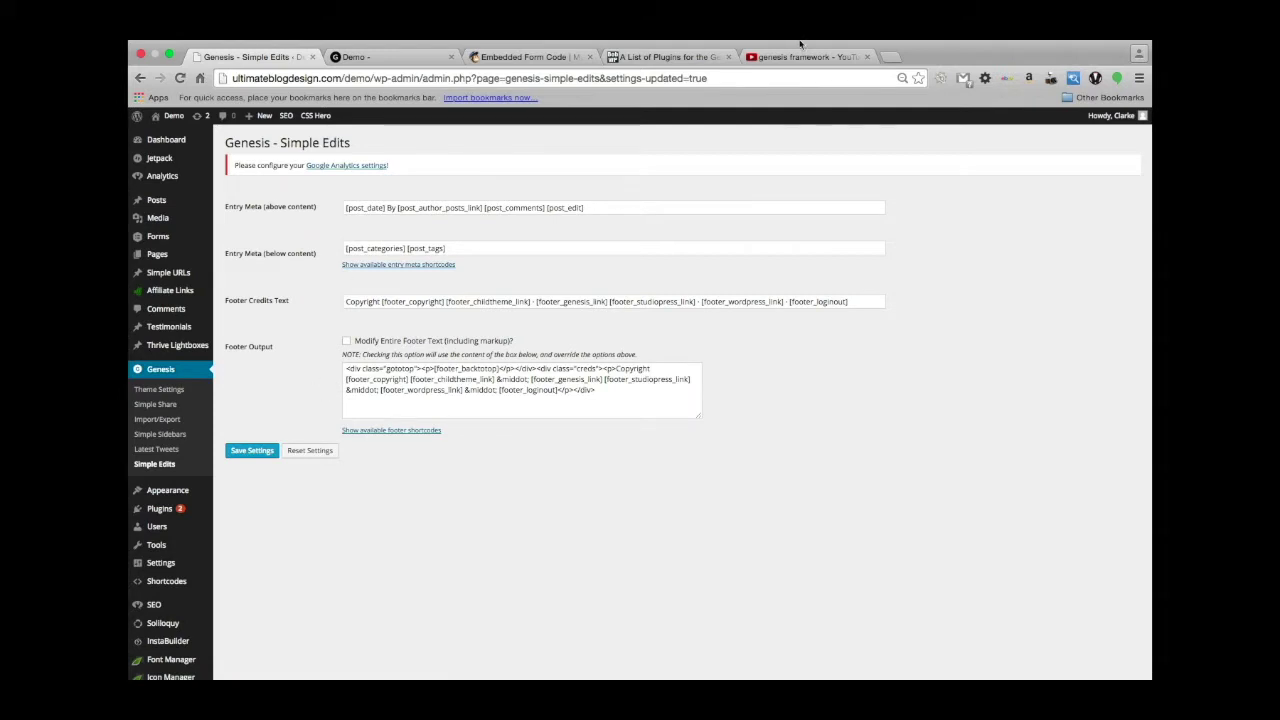
Step: Review the first entries of the BobWP list of recommended Genesis Framework plugins, from Design Palette Pro to Prose Extras
click(670, 57)
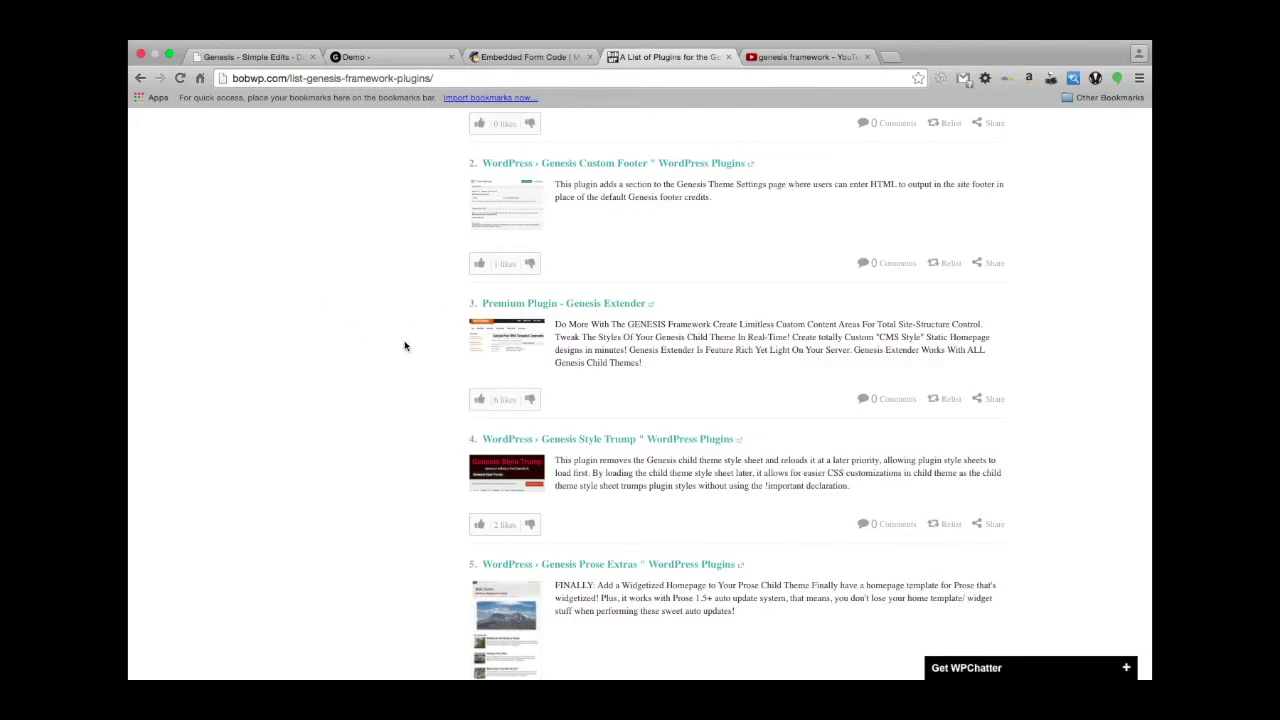
scroll(405, 346, up, 3)
scroll(404, 346, up, 5)
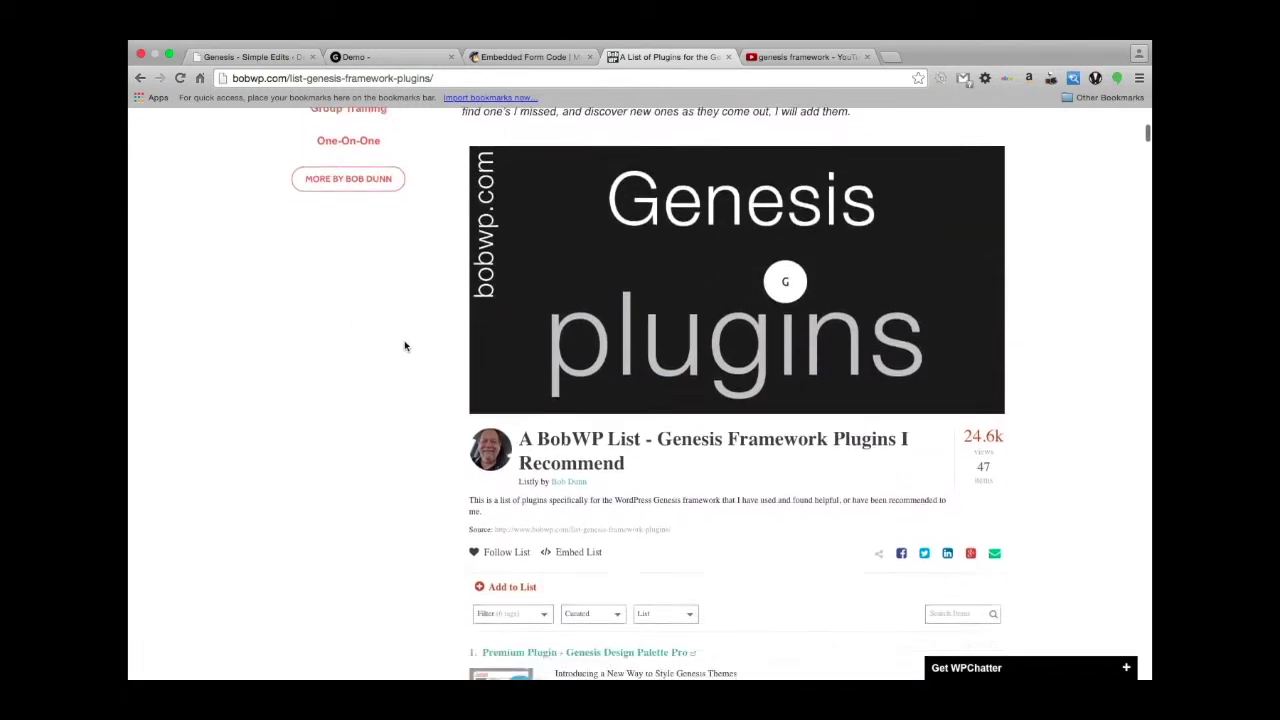
scroll(404, 346, down, 5)
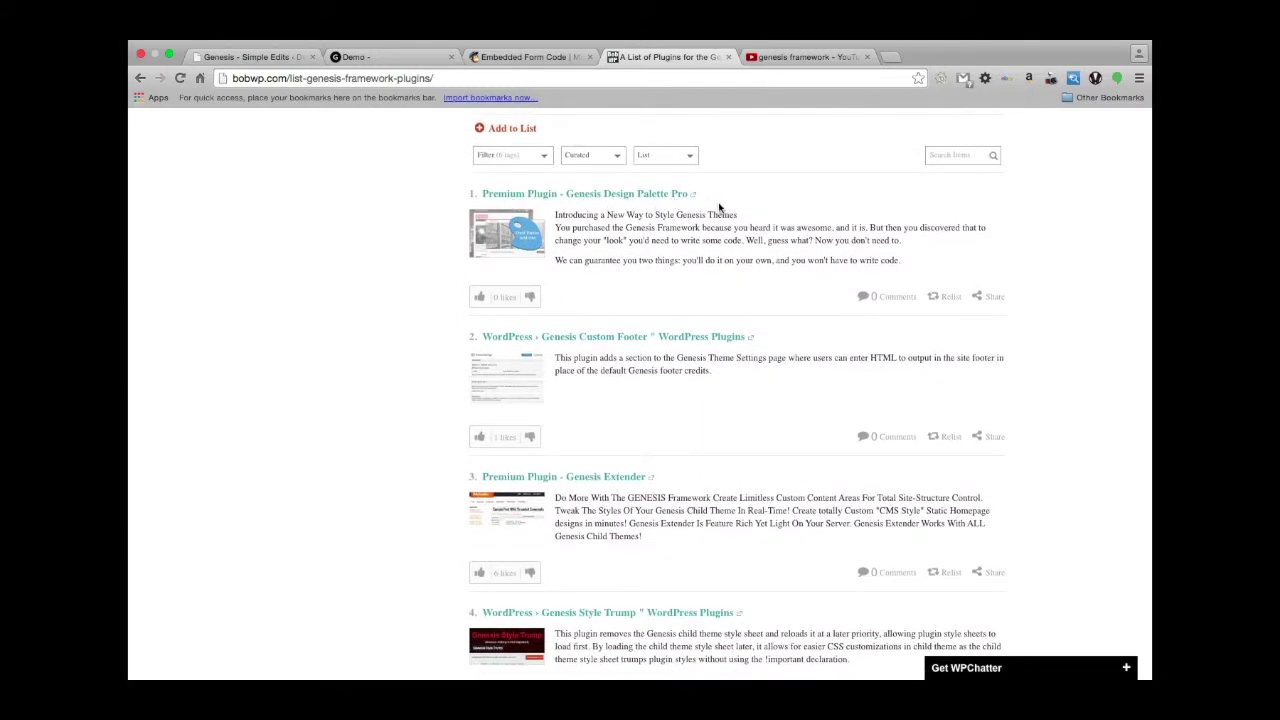
scroll(620, 258, down, 2)
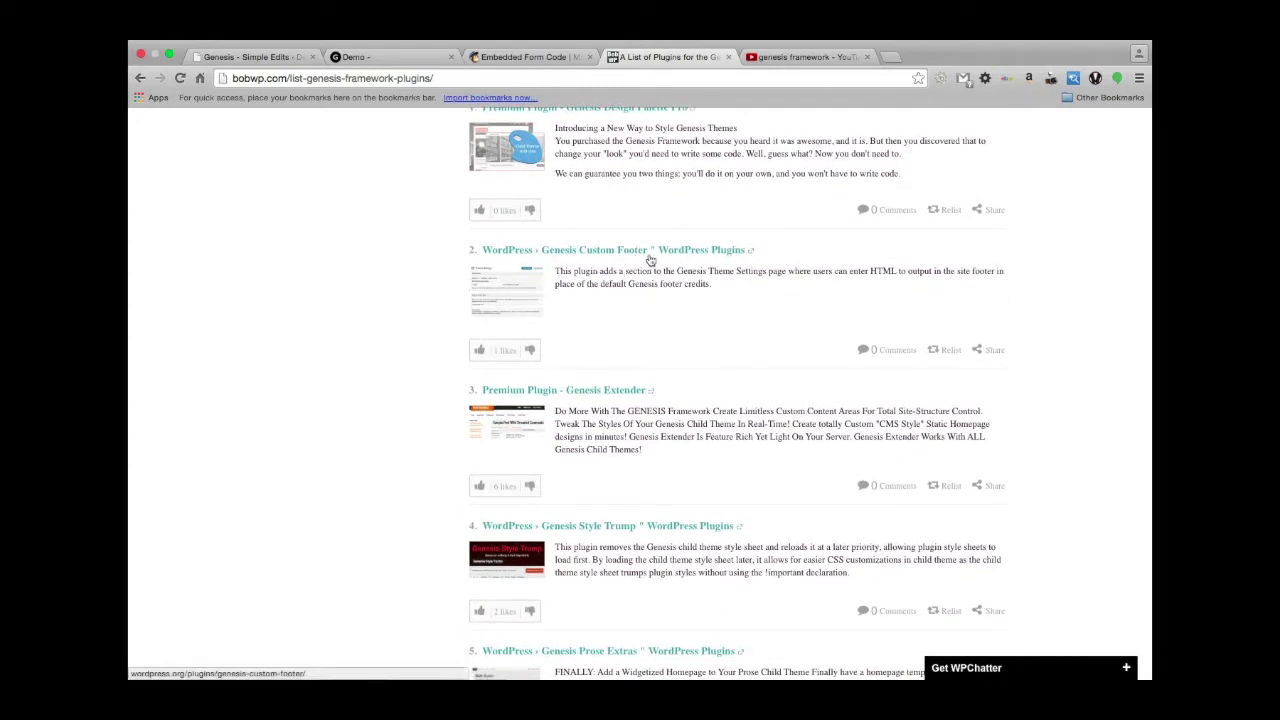
scroll(706, 283, down, 2)
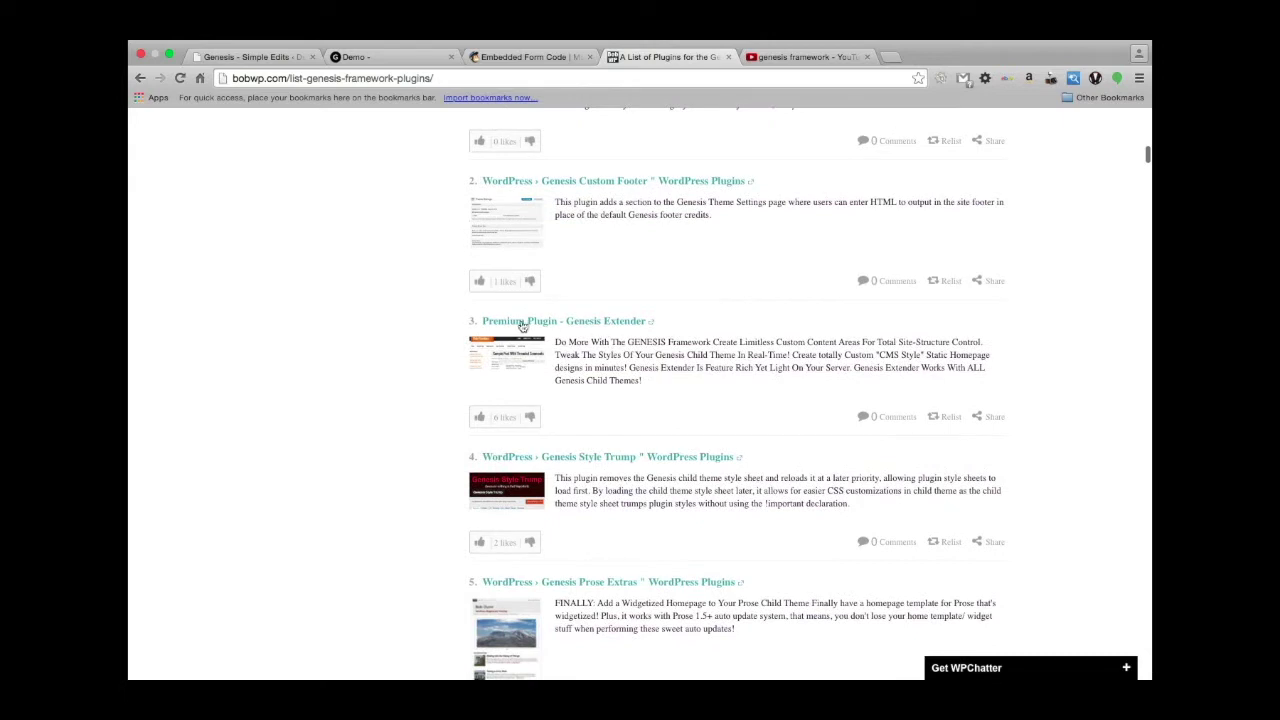
scroll(686, 399, down, 1)
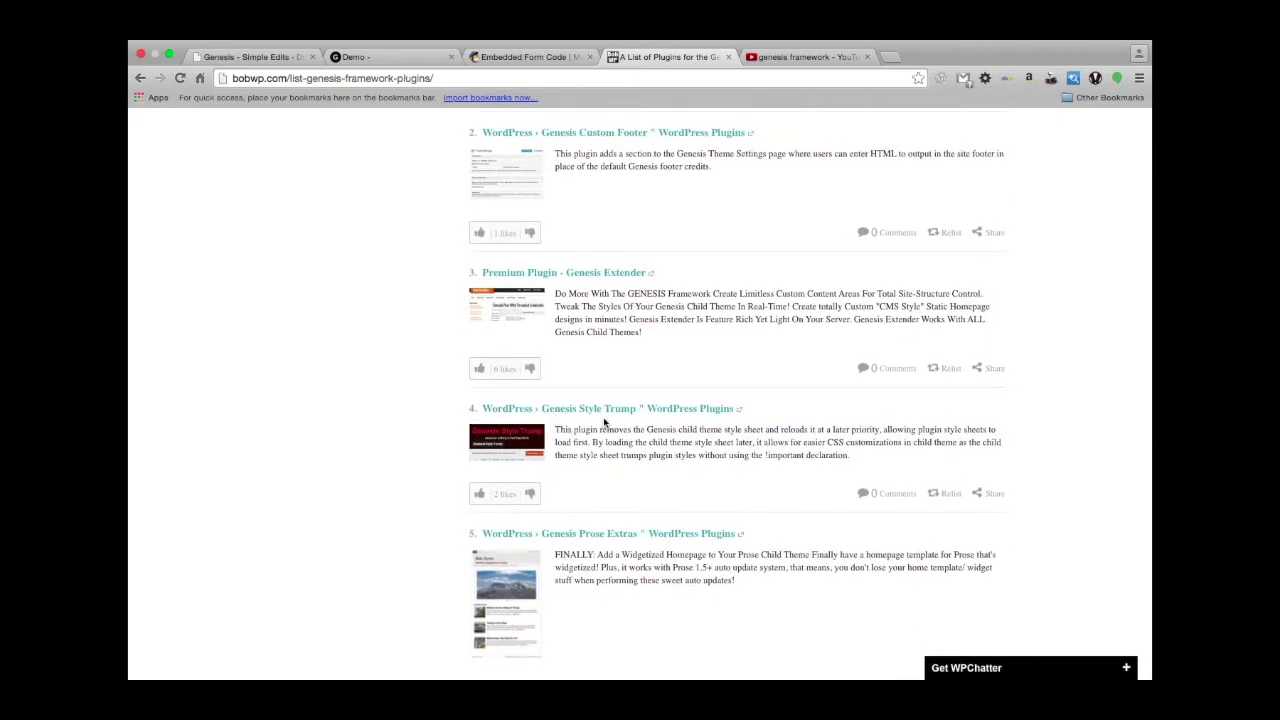
Step: Read through the list entries from Genesis Style Trump and Simple Menus to Genesis Simple Sidebars and Layout Extras
scroll(640, 452, down, 1)
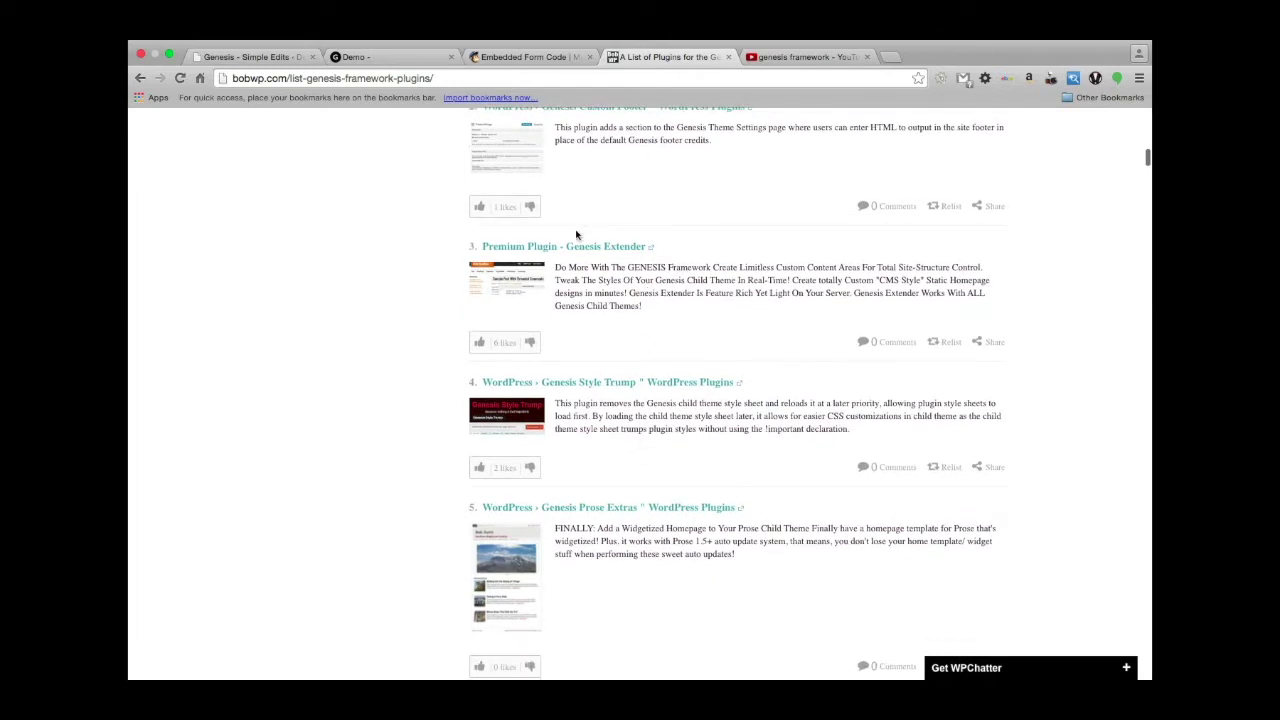
scroll(657, 478, down, 1)
scroll(655, 478, down, 3)
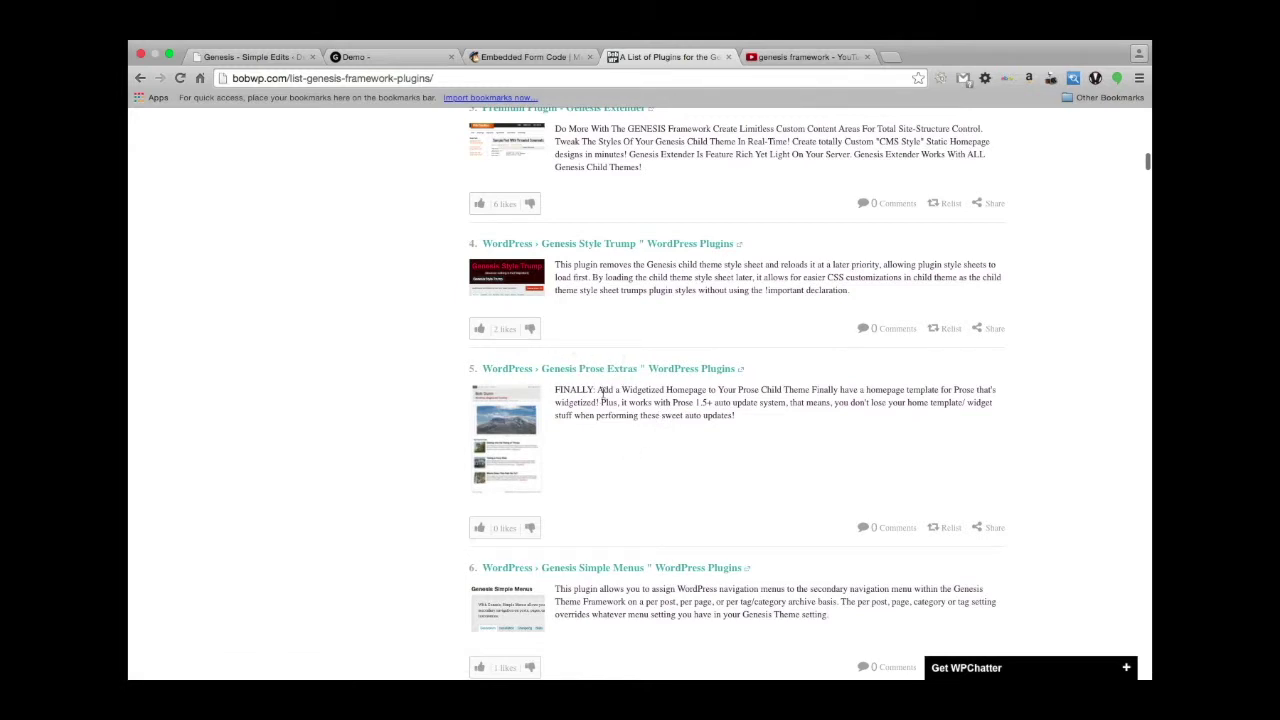
scroll(561, 451, down, 3)
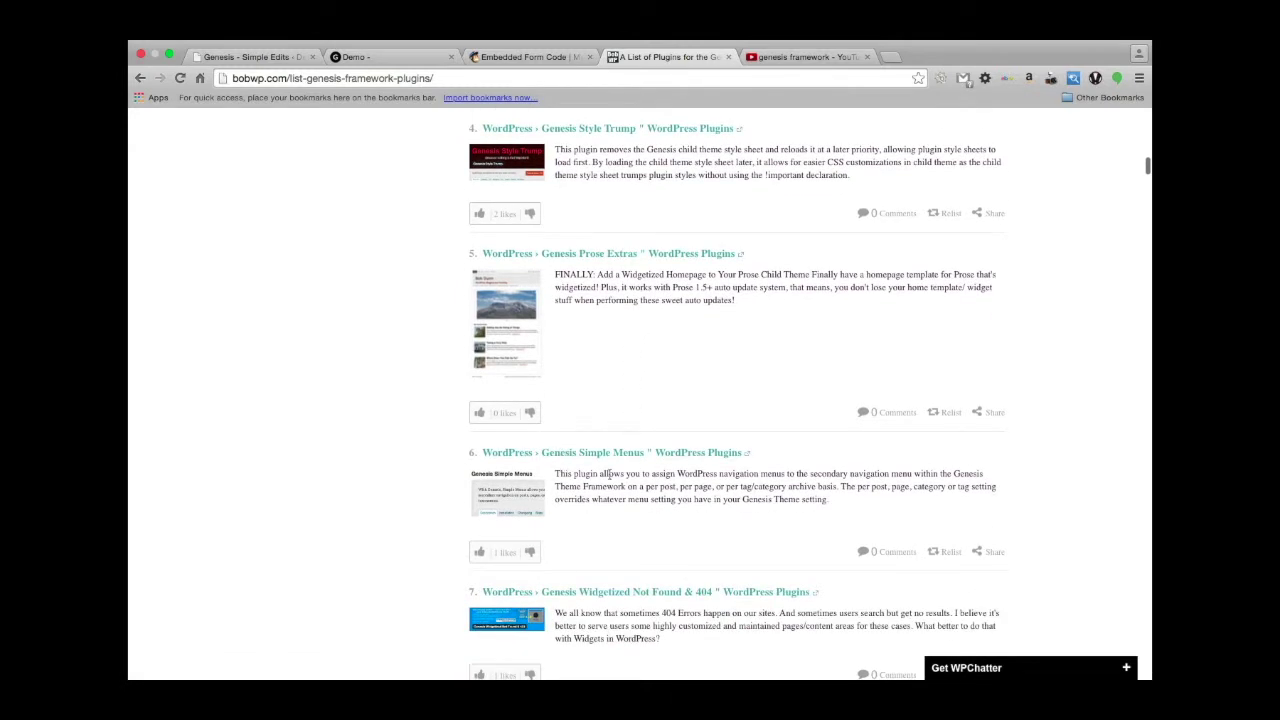
scroll(646, 480, down, 4)
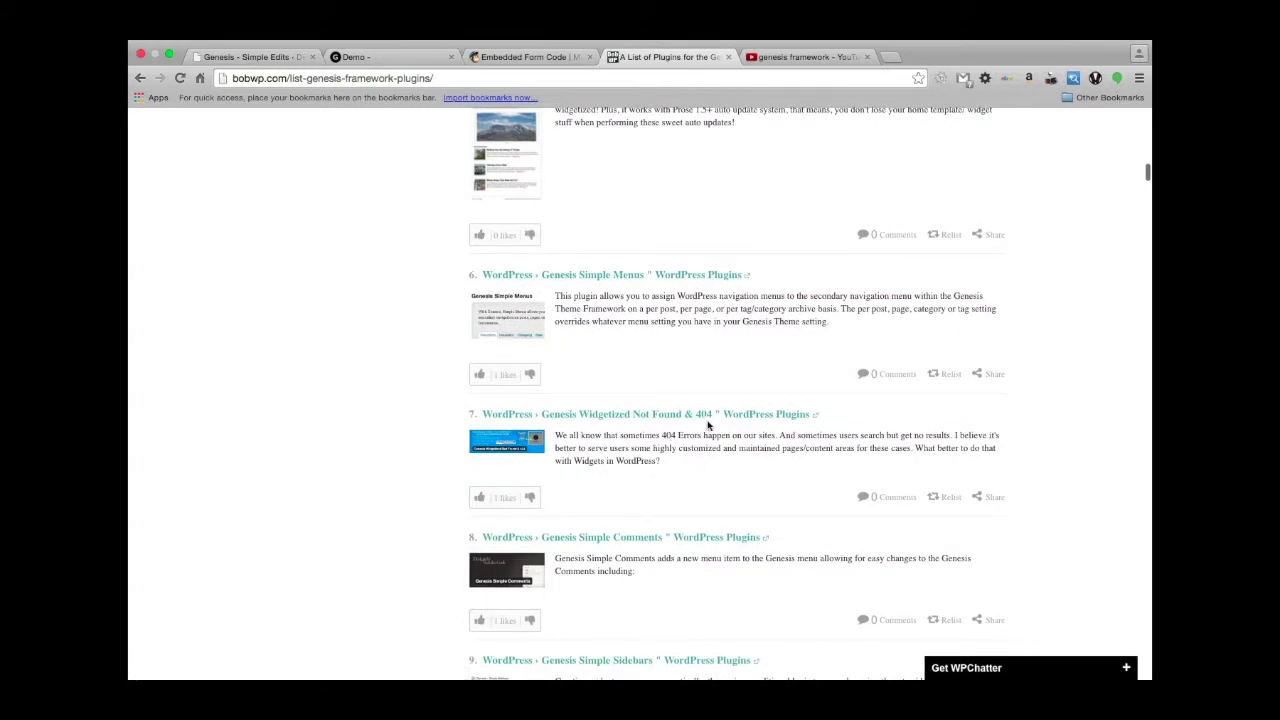
scroll(658, 485, down, 1)
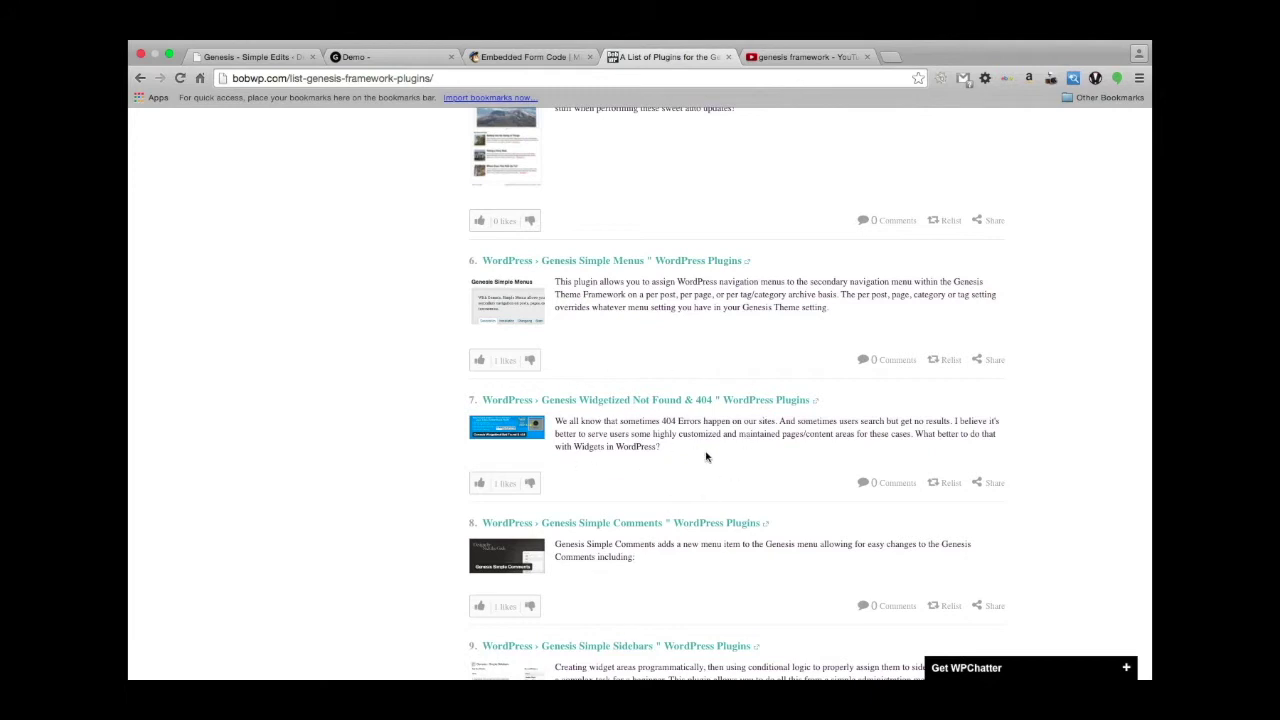
scroll(690, 457, down, 5)
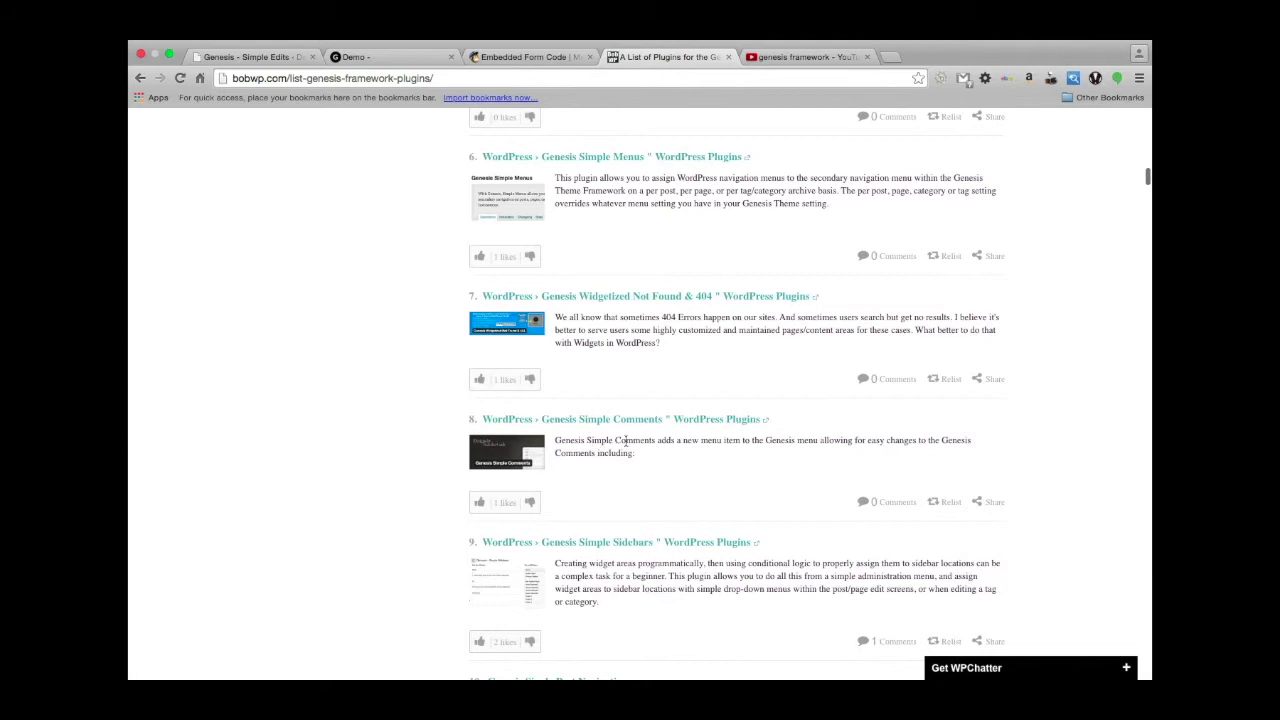
scroll(684, 440, down, 5)
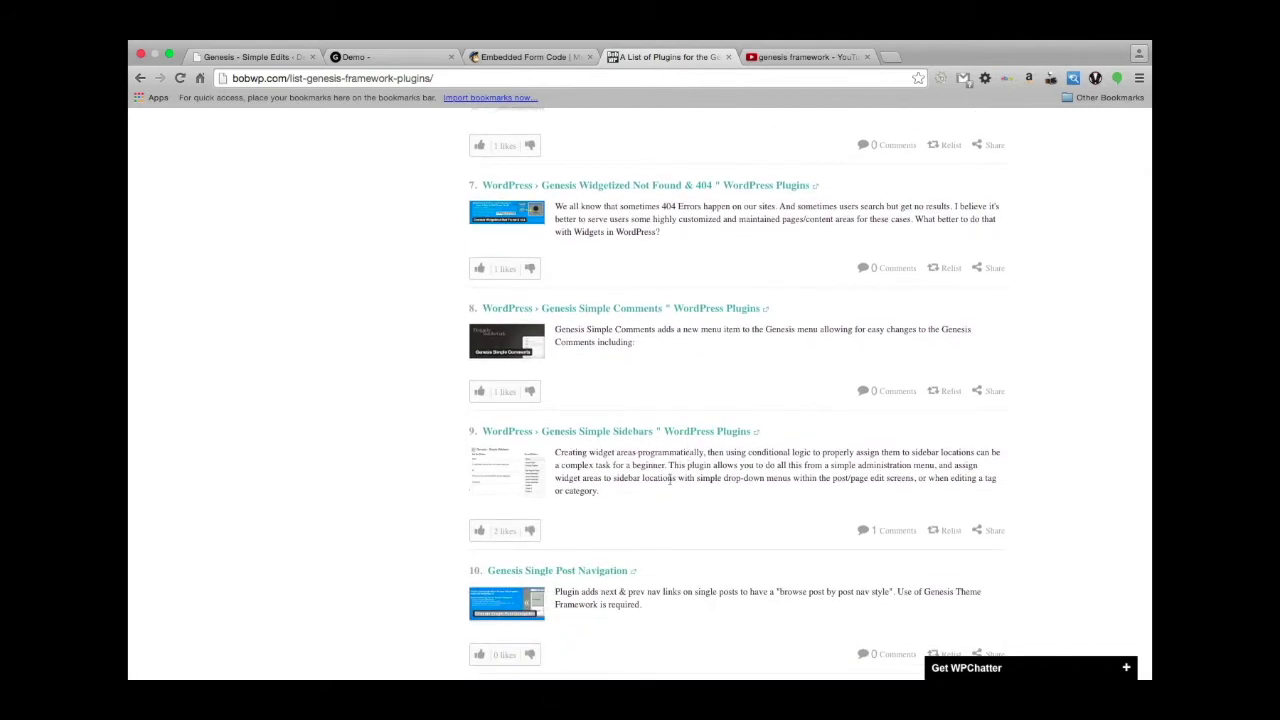
scroll(659, 559, down, 4)
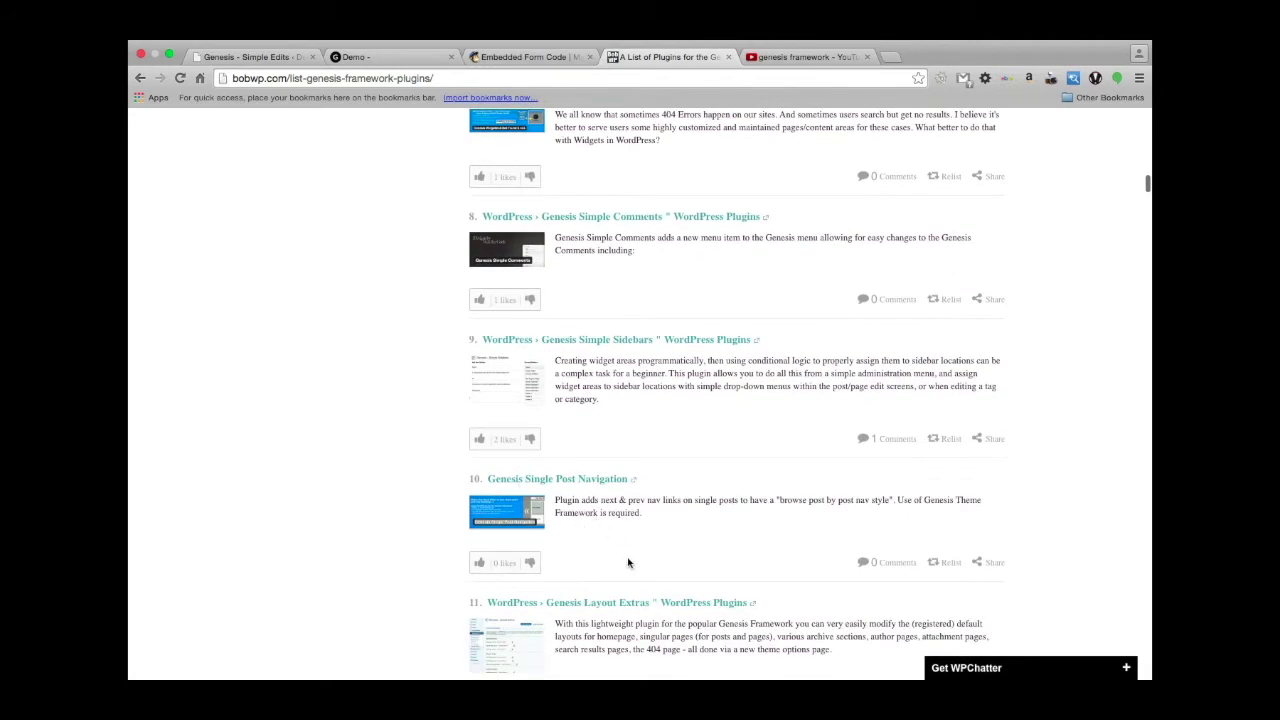
scroll(628, 563, down, 5)
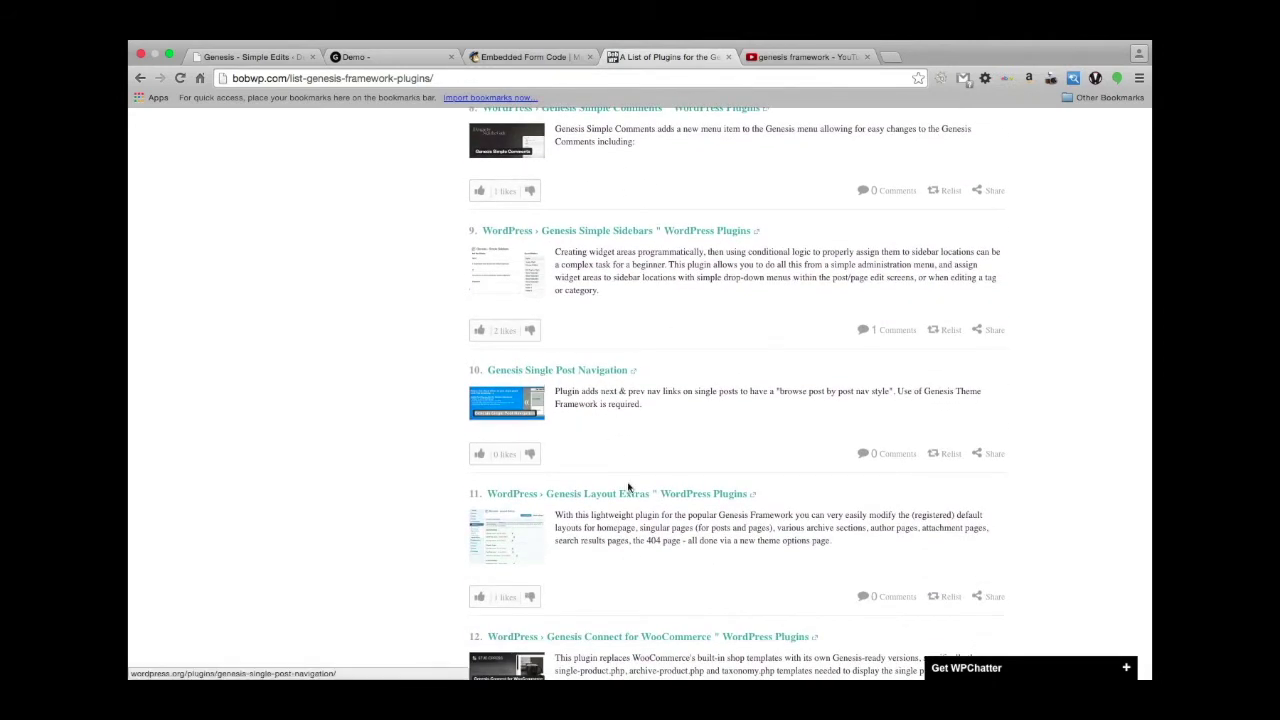
Step: Skim the further plugin entries as far as Genesis Printstyle Plus and return to the beginning of the article
scroll(628, 563, down, 20)
scroll(628, 487, down, 10)
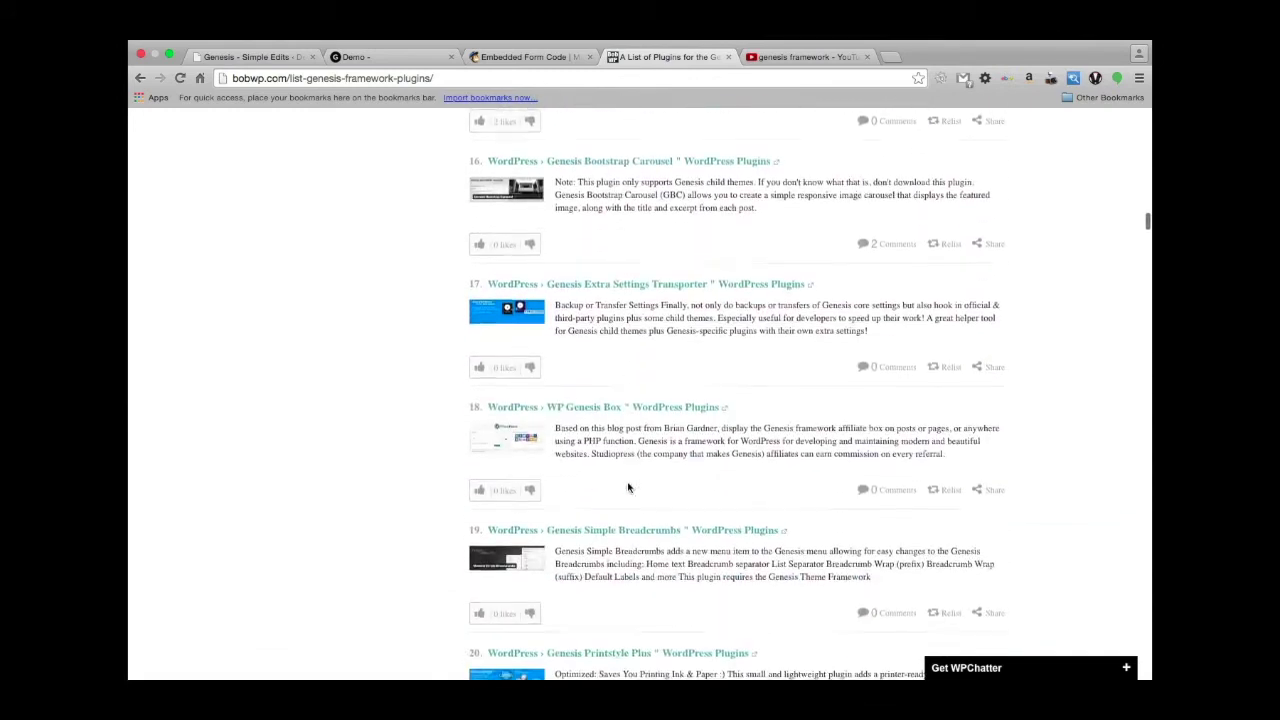
scroll(628, 487, up, 20)
scroll(627, 487, up, 15)
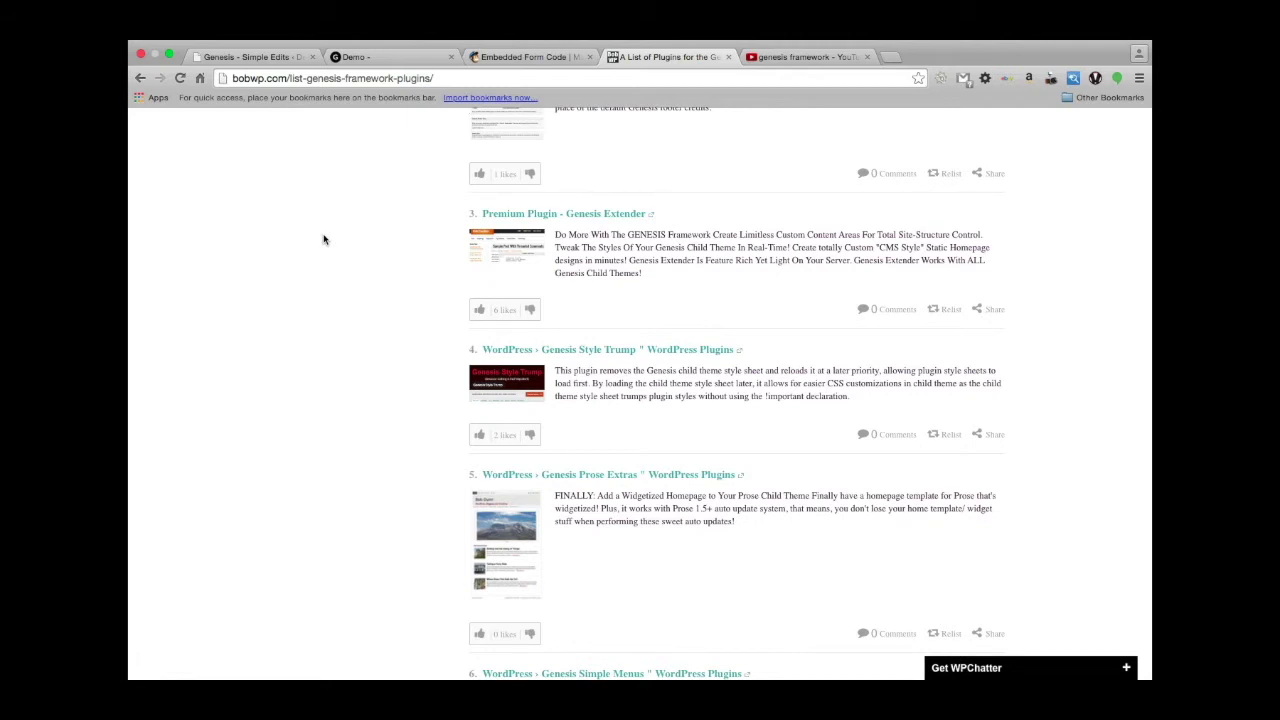
scroll(420, 420, up, 10)
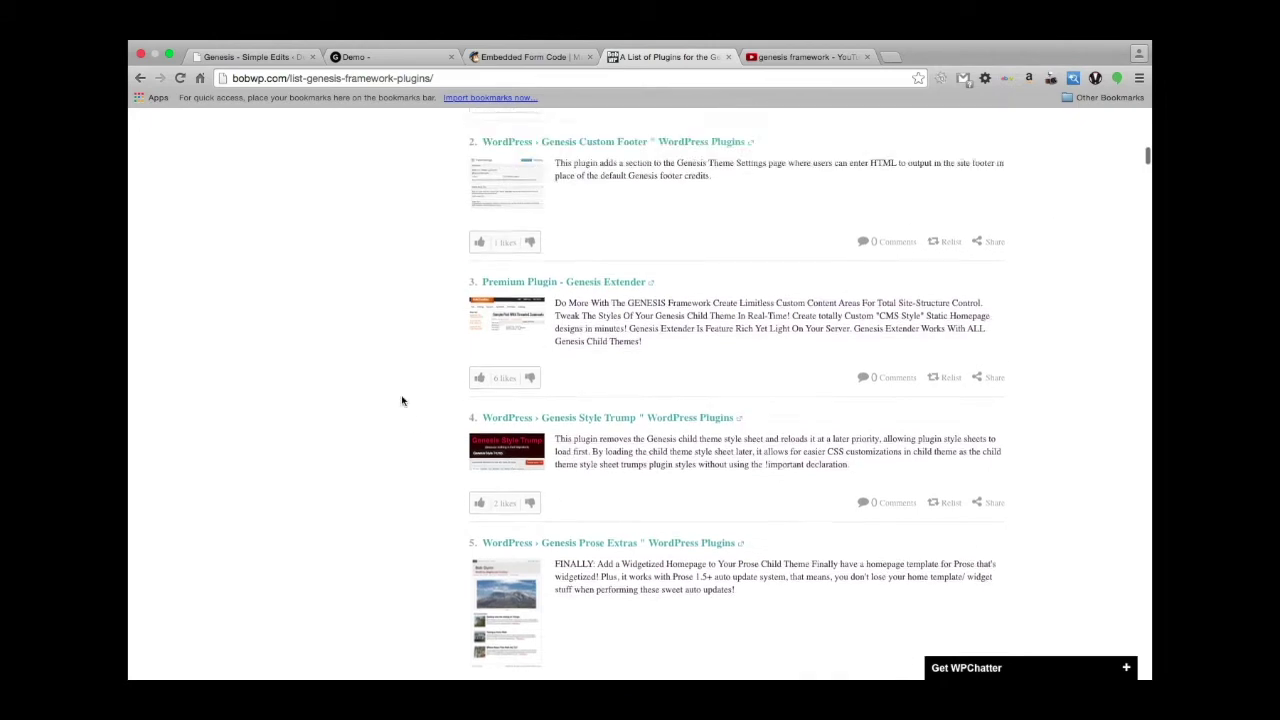
scroll(402, 401, up, 5)
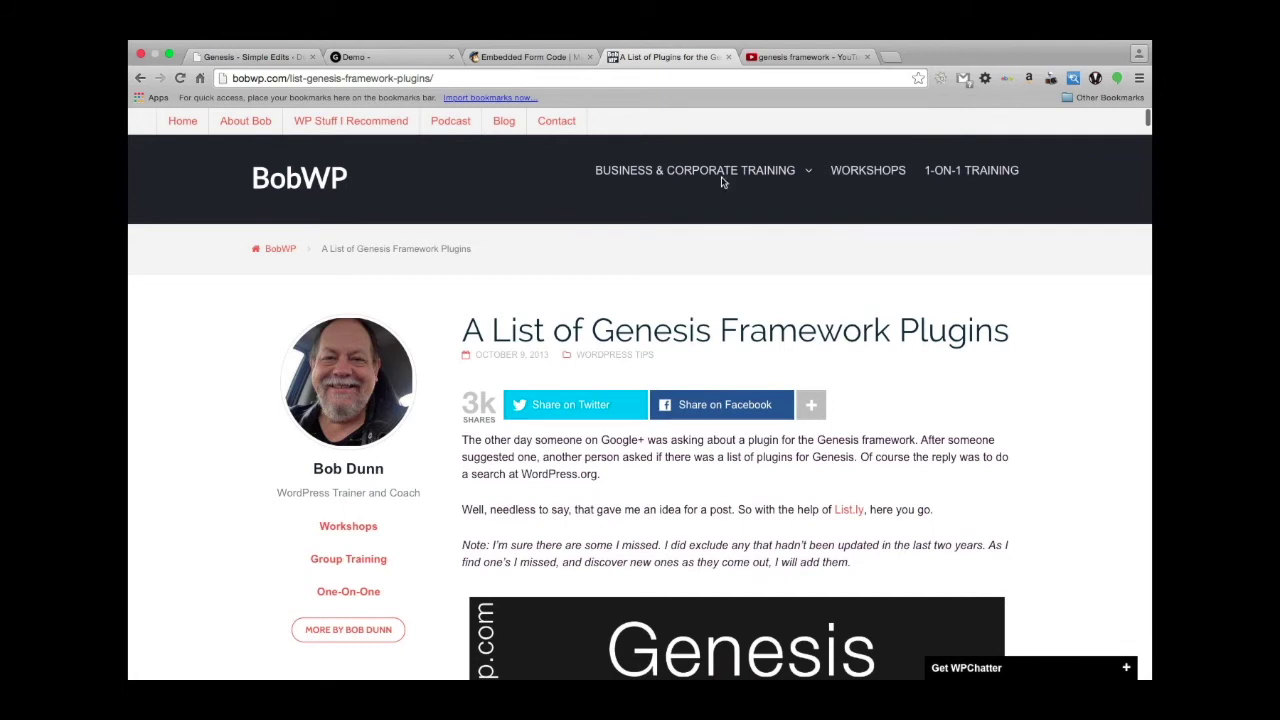
Step: View the demo home page from its footer up to the header banner and return to the Simple Edits settings
click(522, 57)
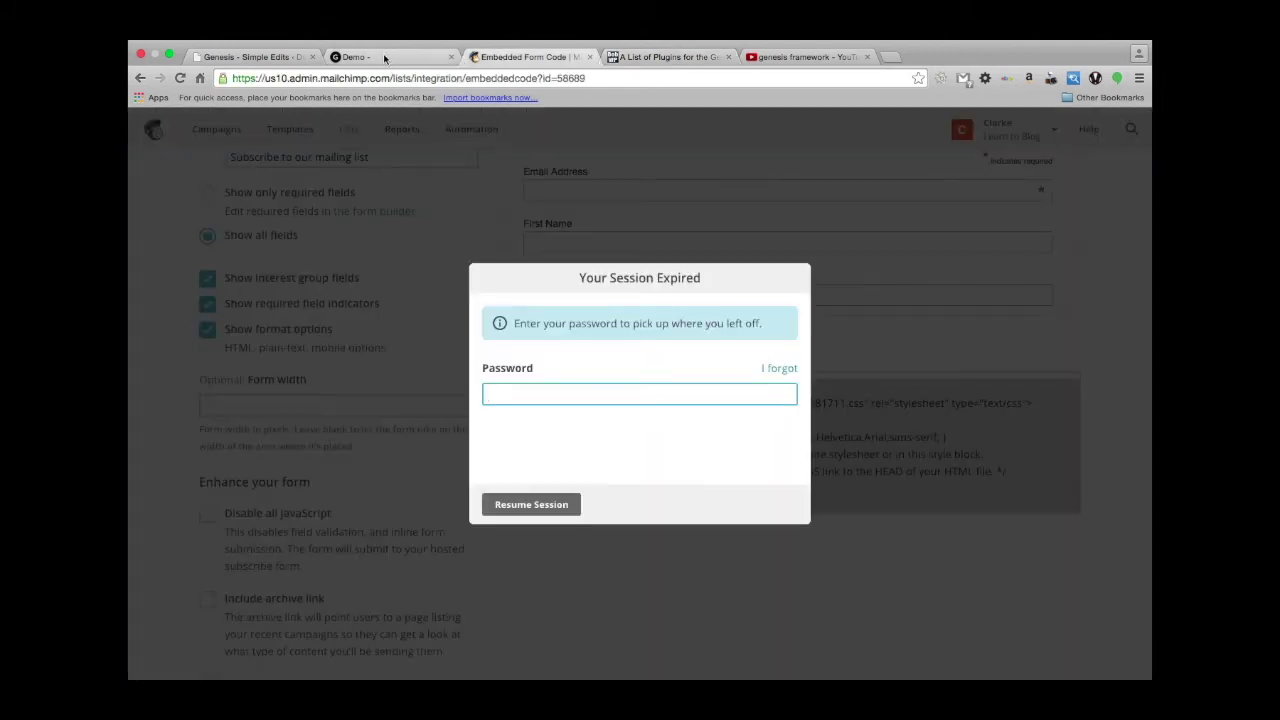
click(383, 56)
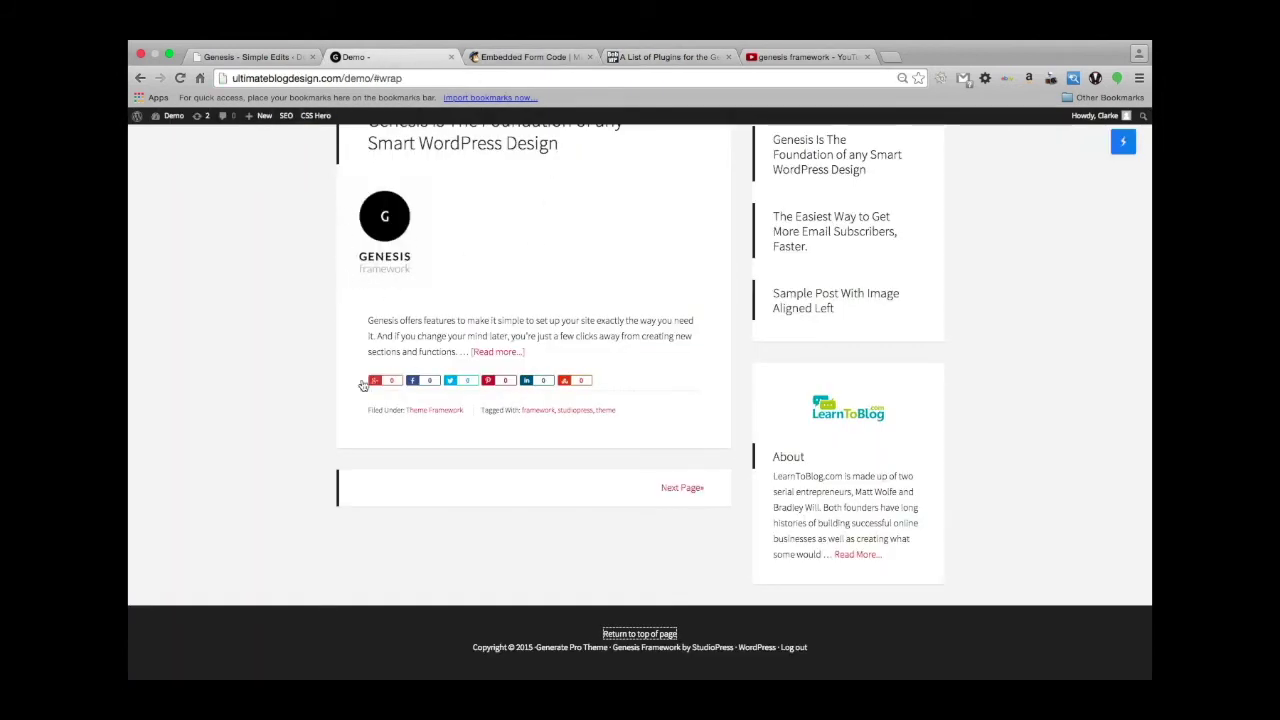
scroll(312, 242, up, 5)
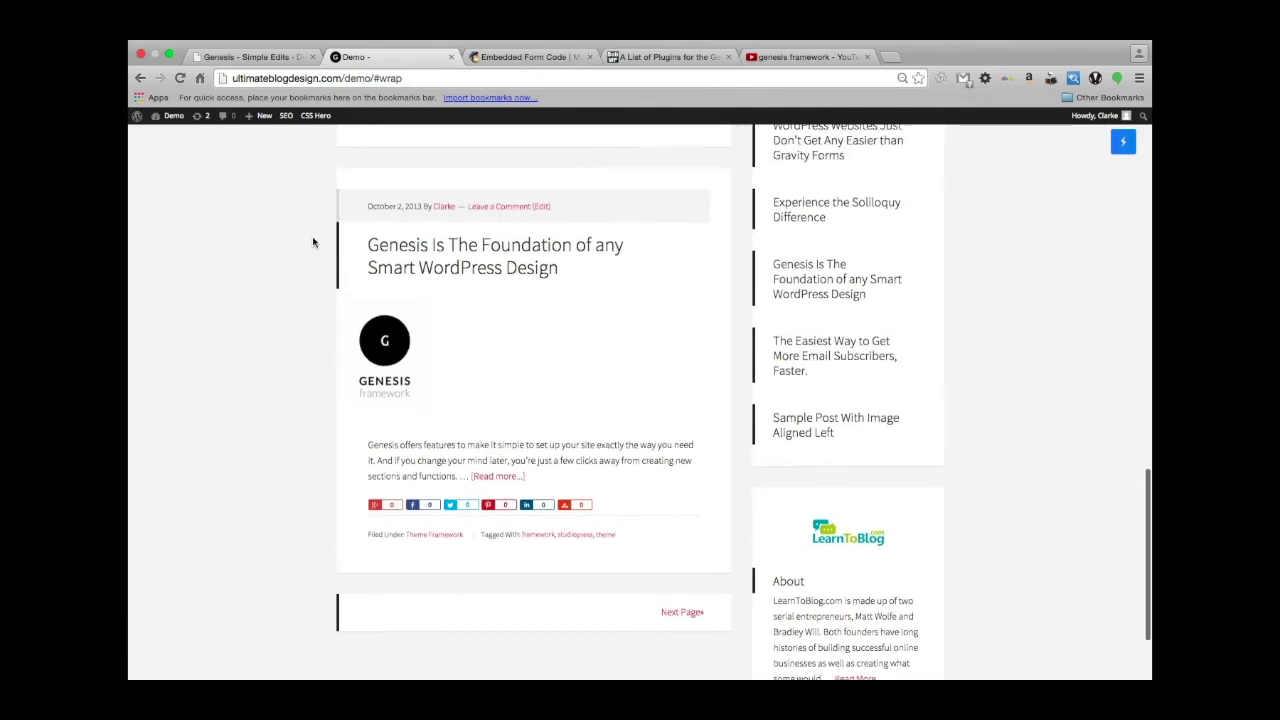
scroll(312, 242, up, 15)
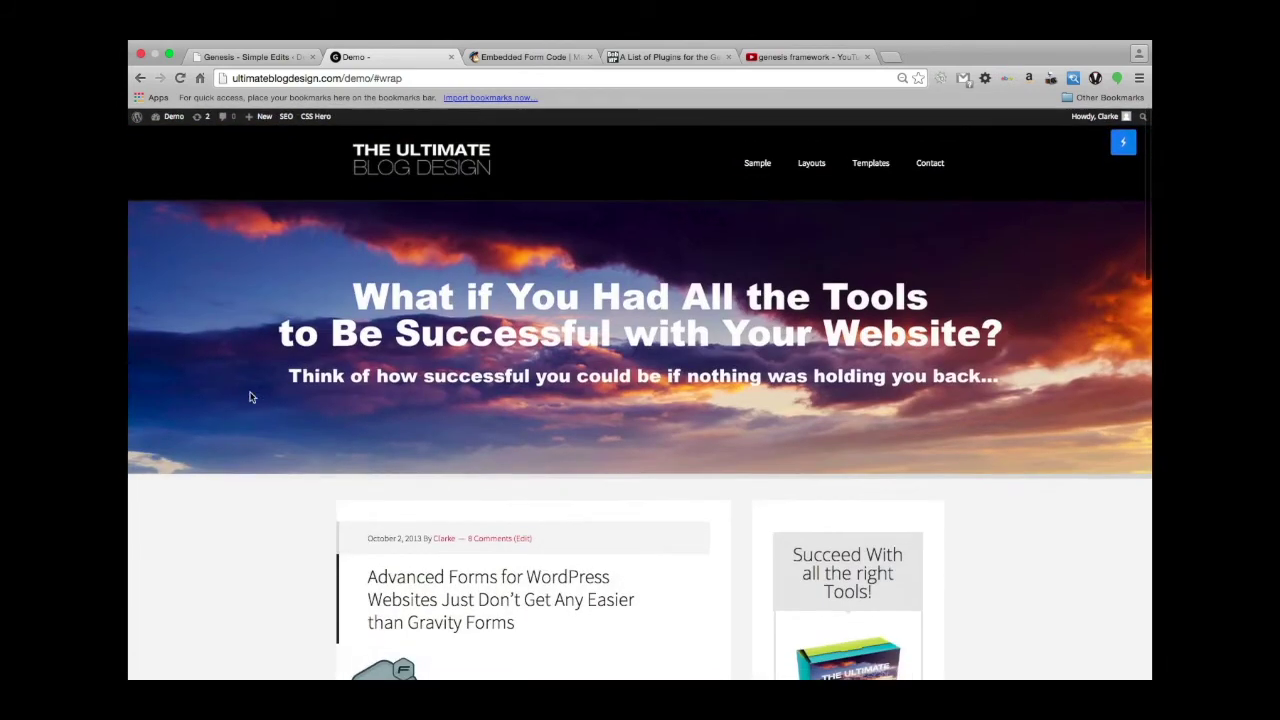
click(262, 57)
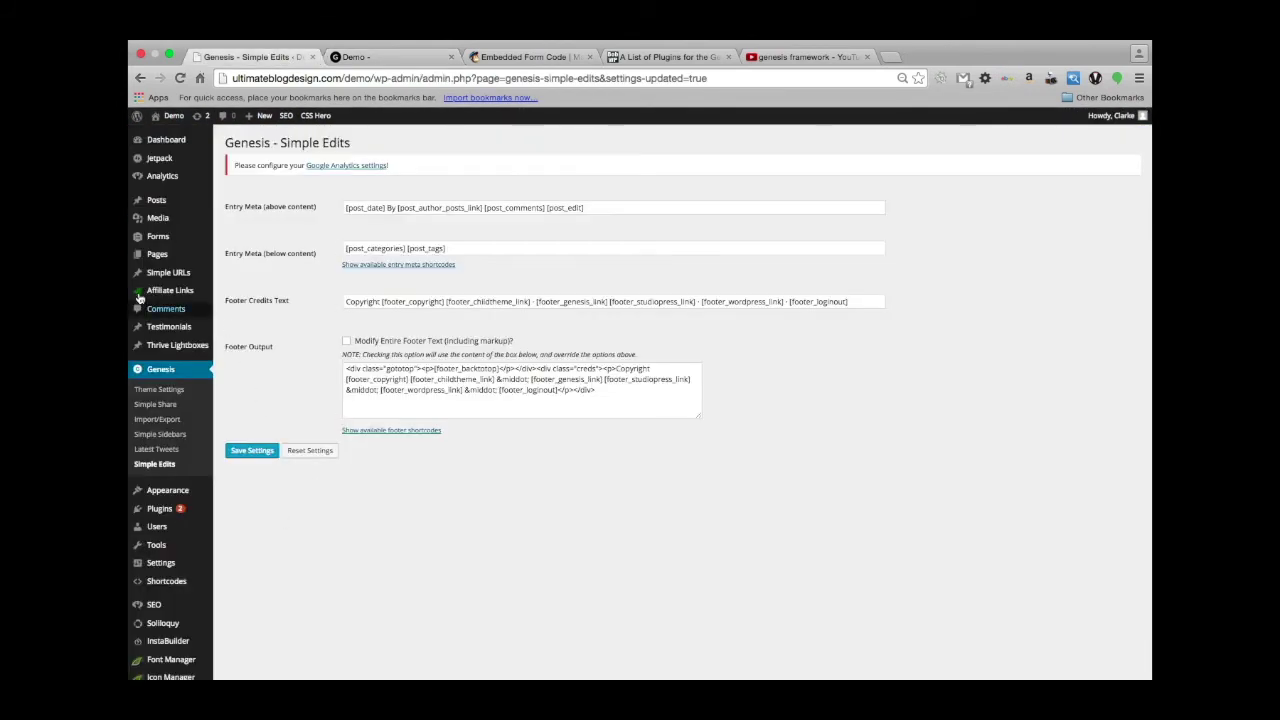